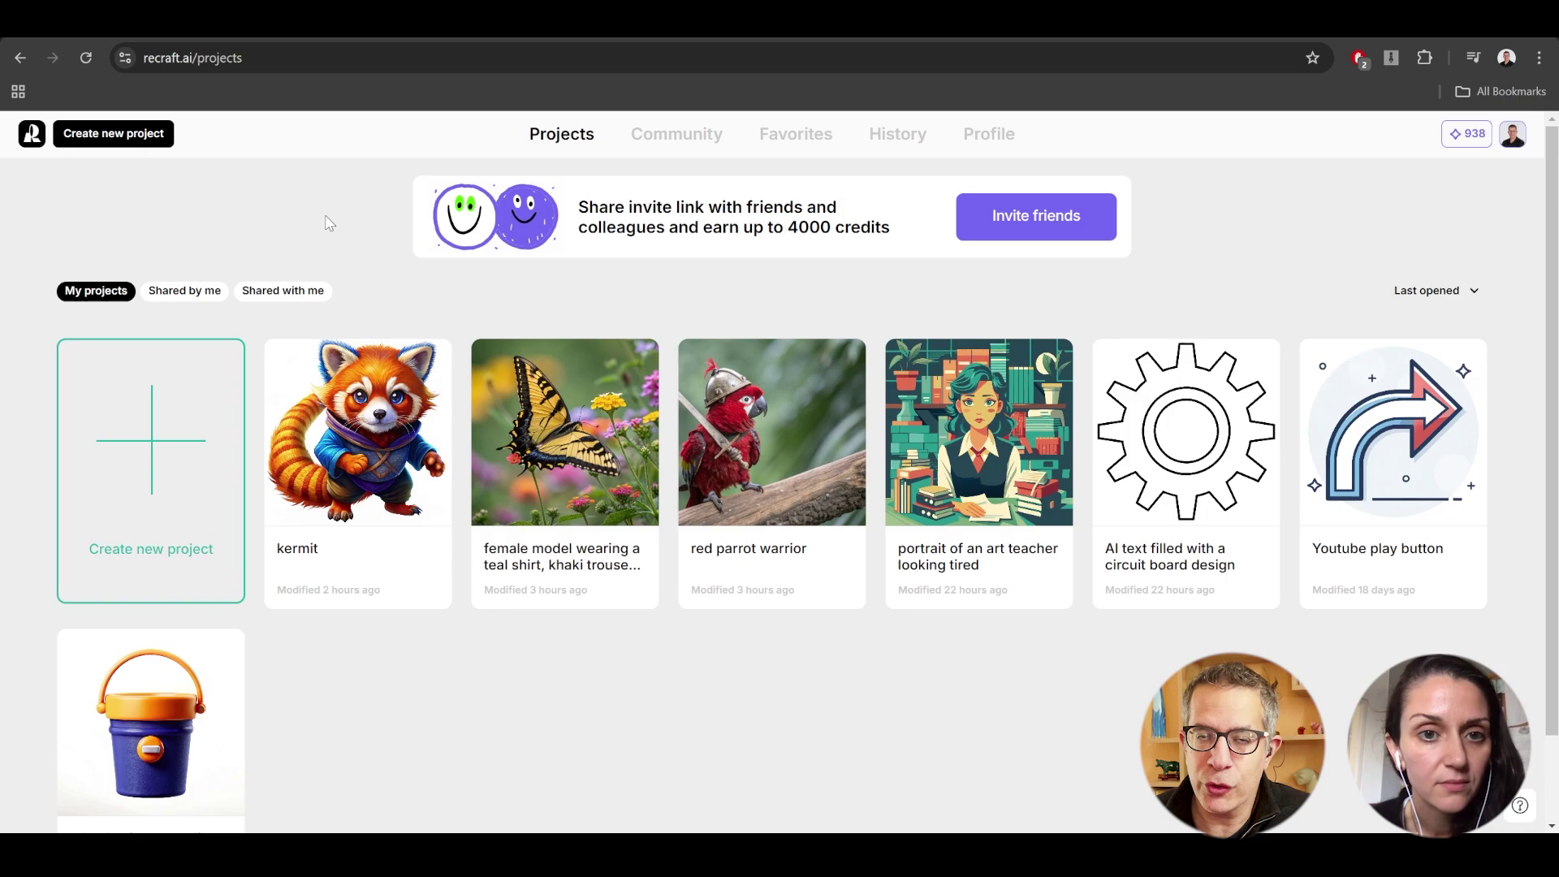
Browse the Community gallery of shared images, scrolling up and down through the feed.
{"action": "left_click", "coordinate": [703, 140]}
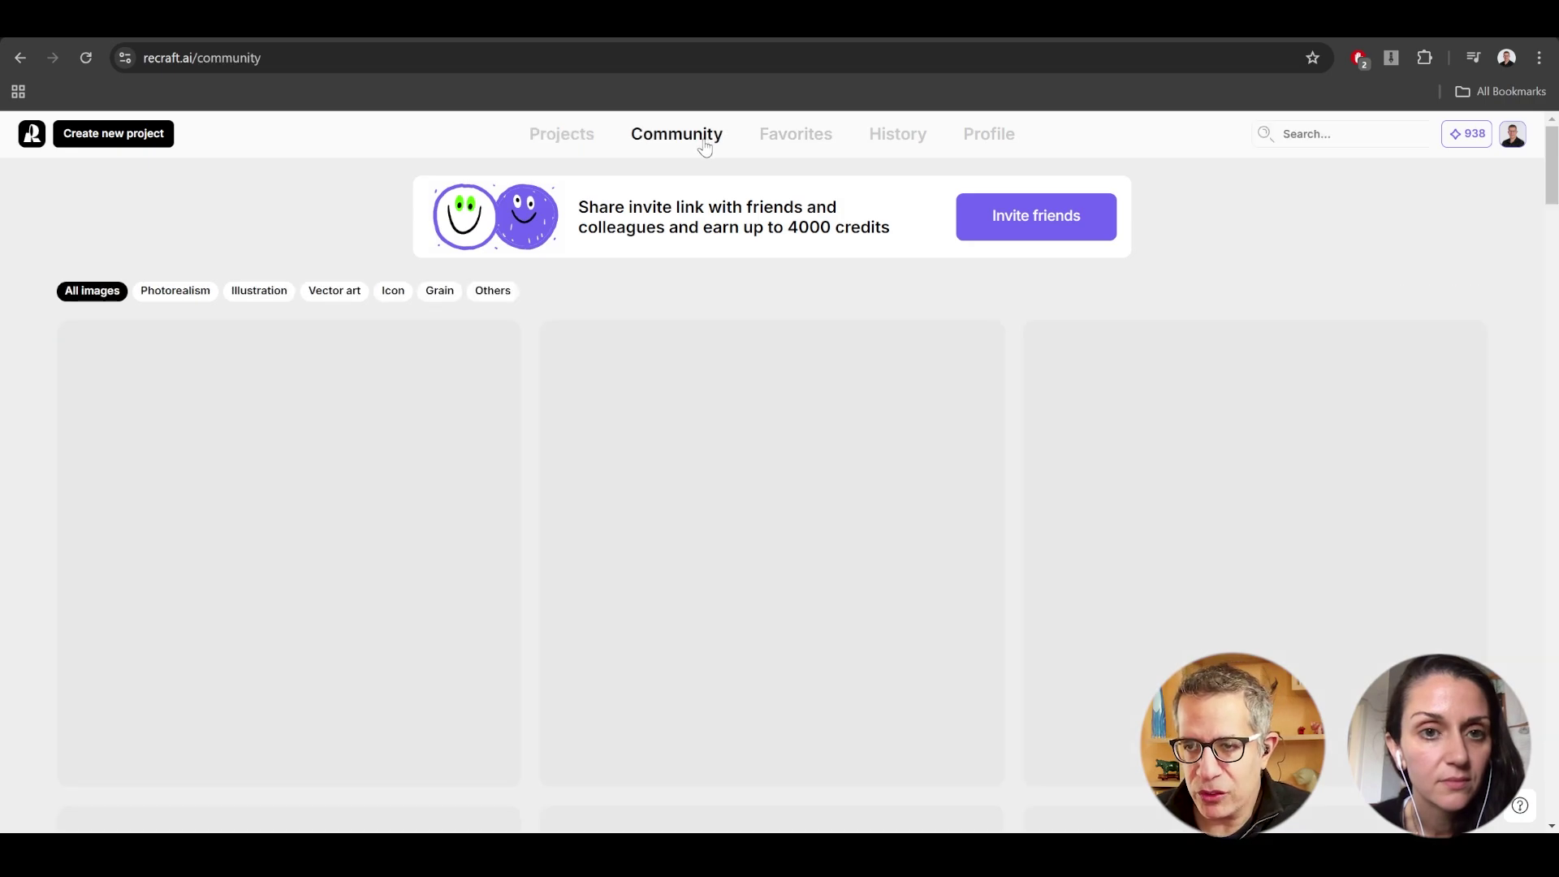
{"action": "scroll", "coordinate": [645, 410], "scroll_direction": "down", "scroll_amount": 6}
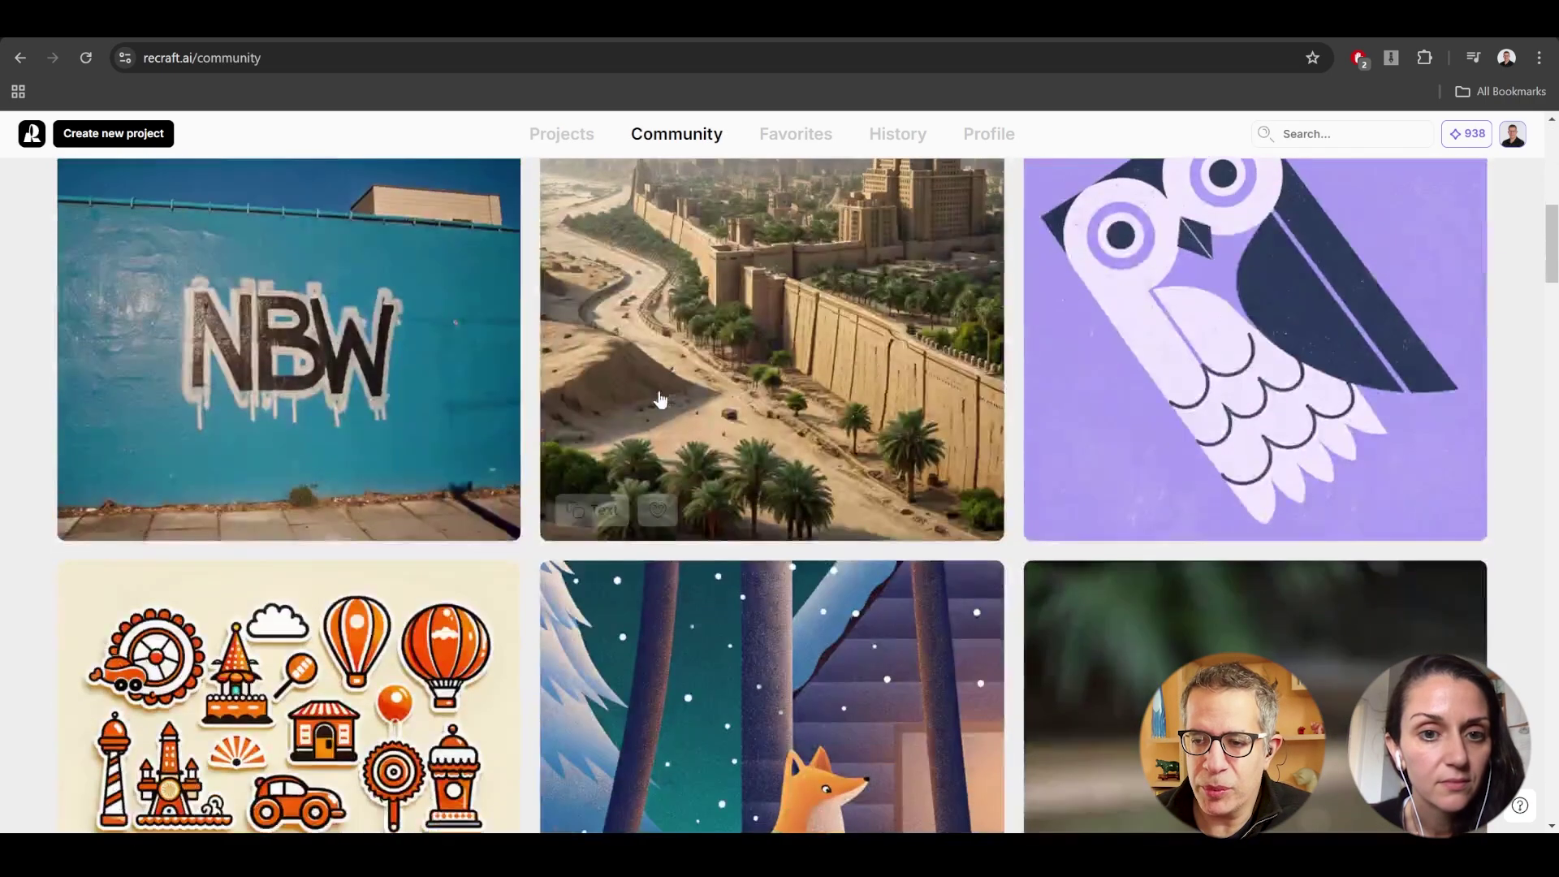
{"action": "scroll", "coordinate": [660, 398], "scroll_direction": "down", "scroll_amount": 5}
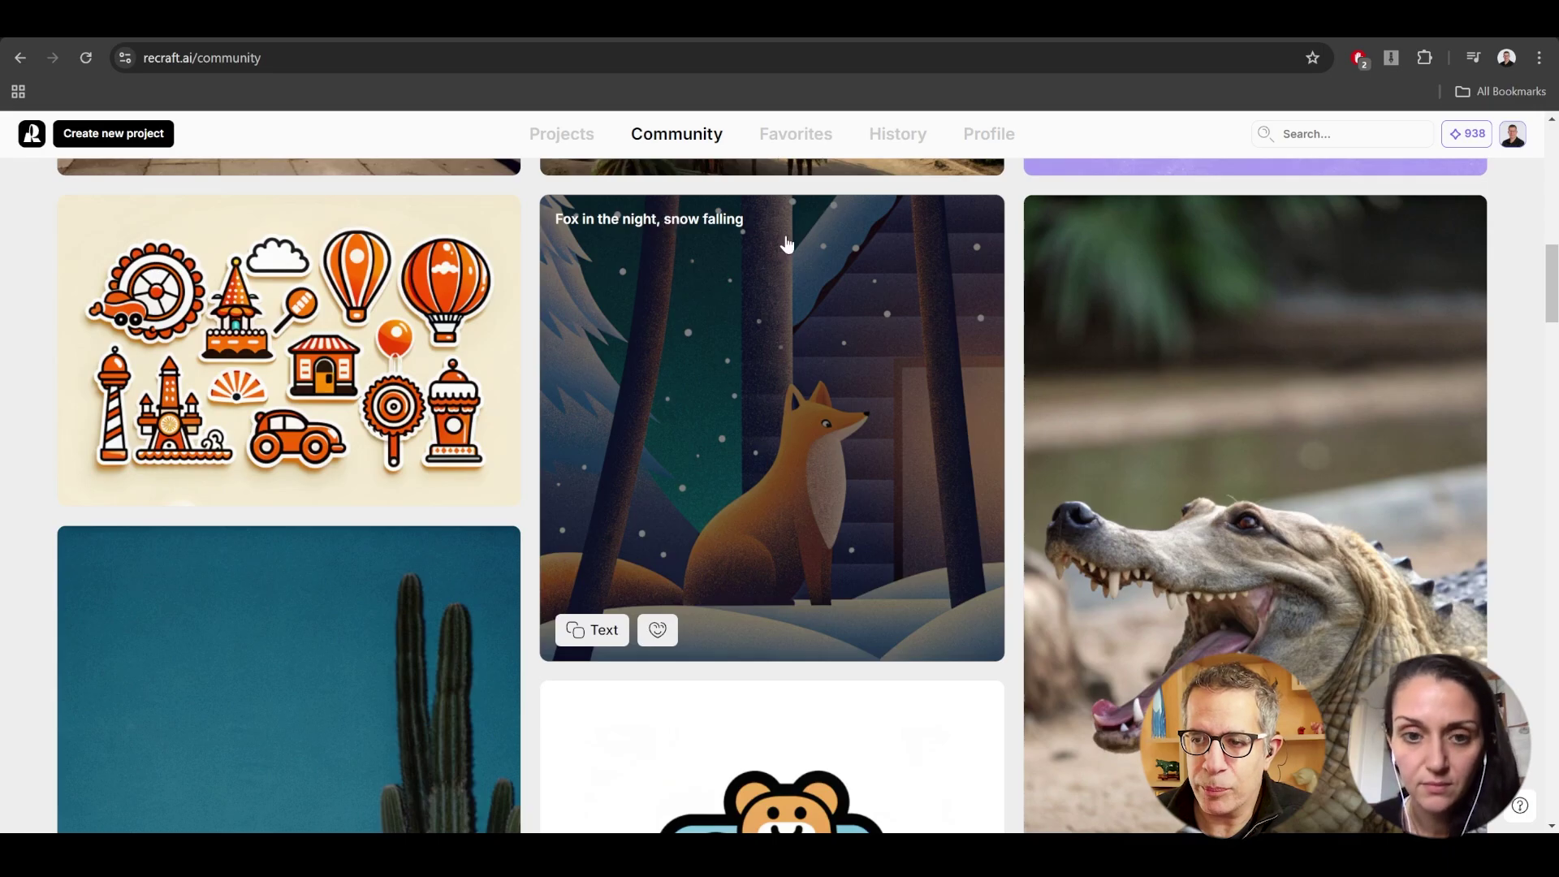
{"action": "scroll", "coordinate": [793, 393], "scroll_direction": "up", "scroll_amount": 10}
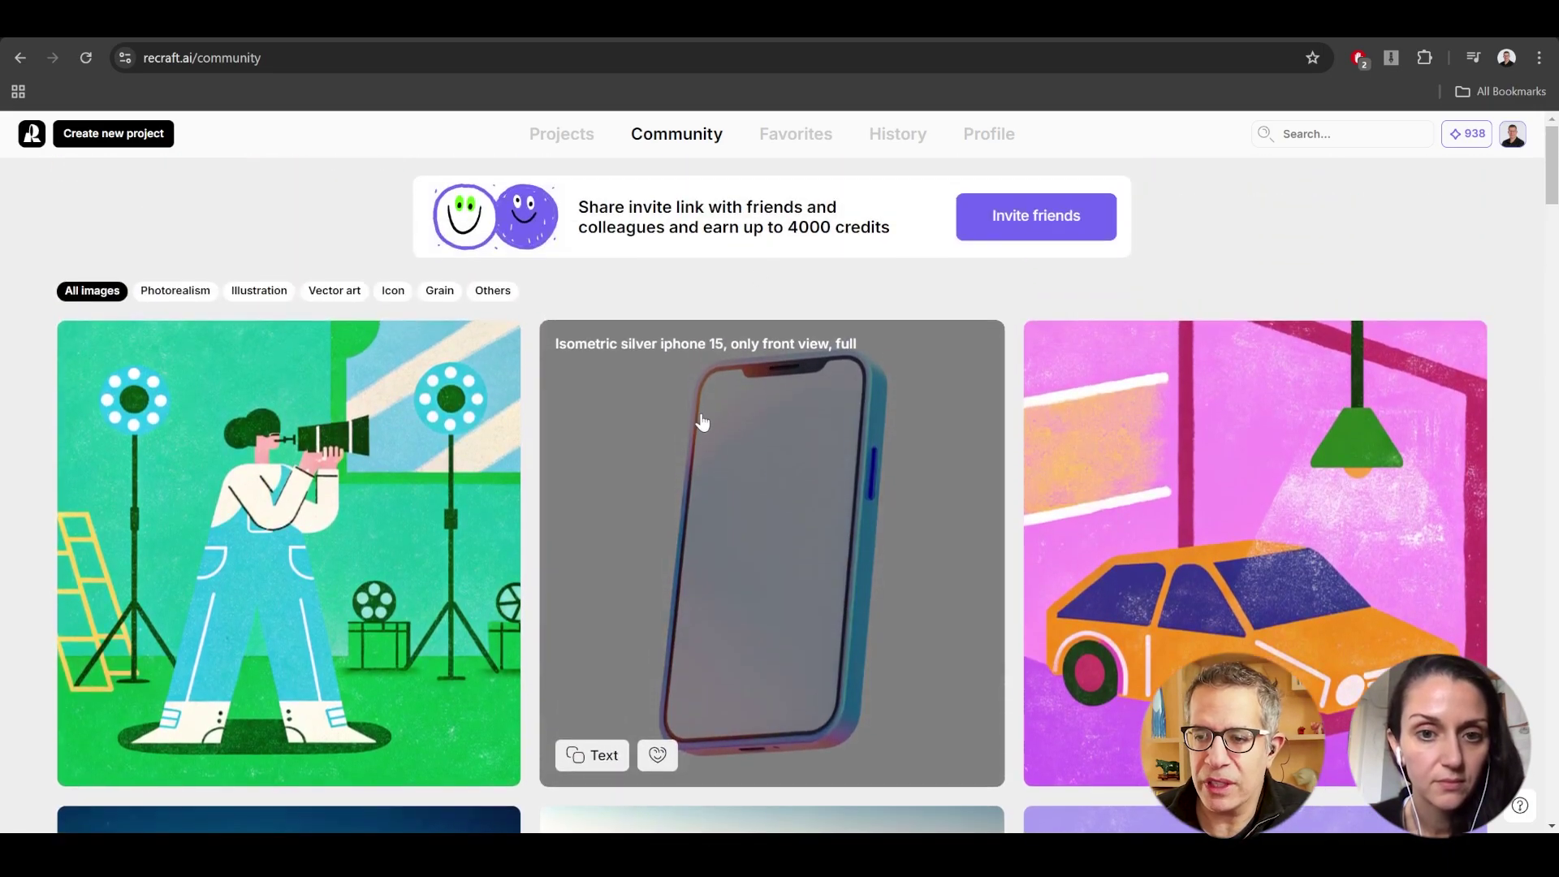
{"action": "scroll", "coordinate": [1366, 419], "scroll_direction": "down", "scroll_amount": 5}
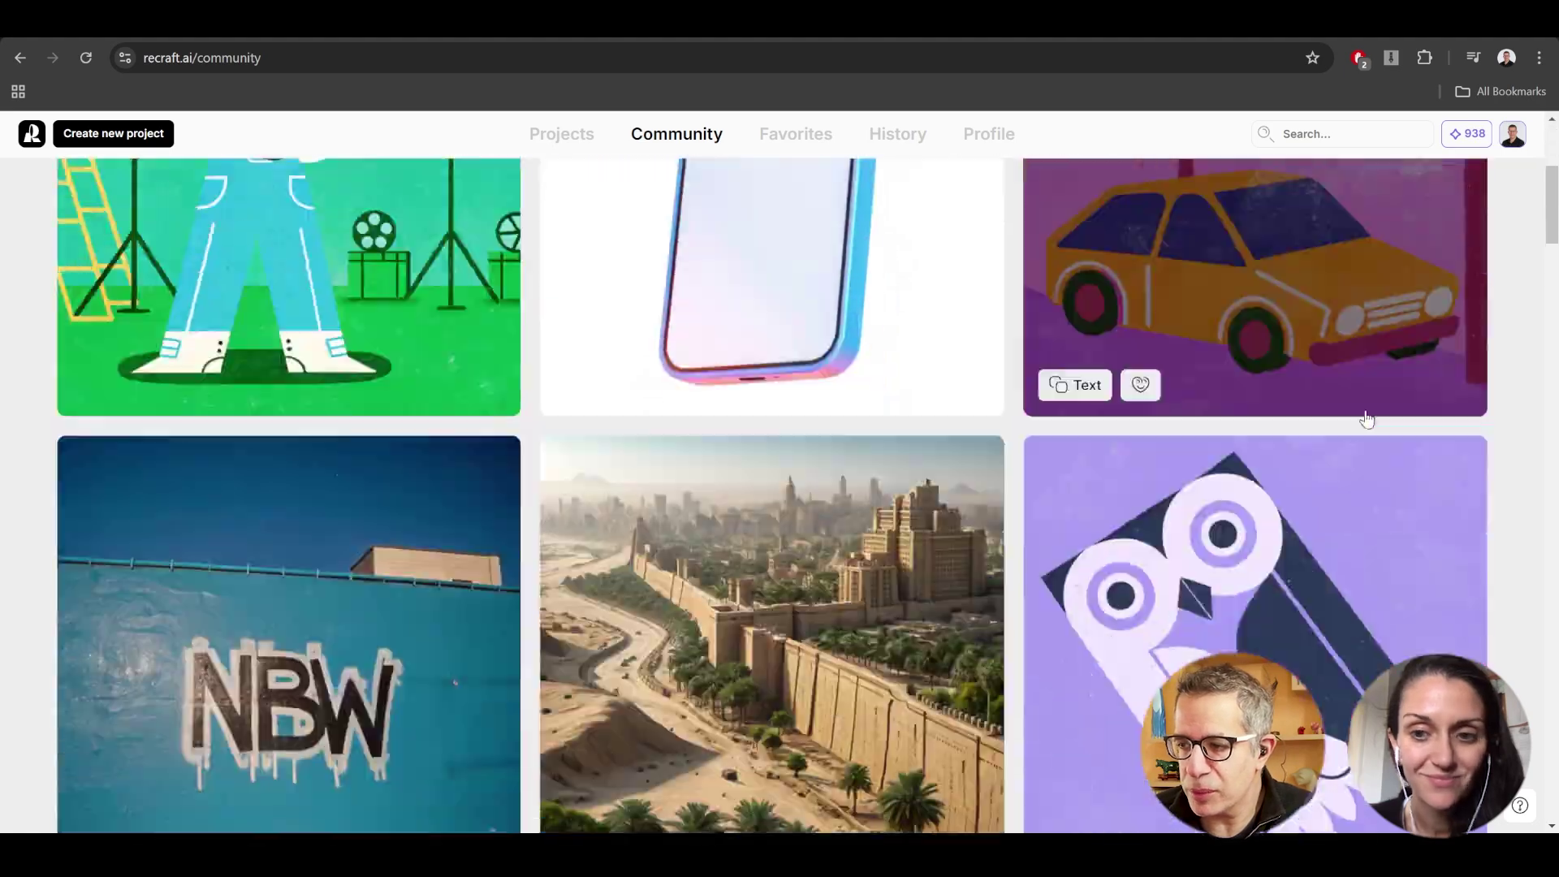
{"action": "mouse_move", "coordinate": [1088, 456]}
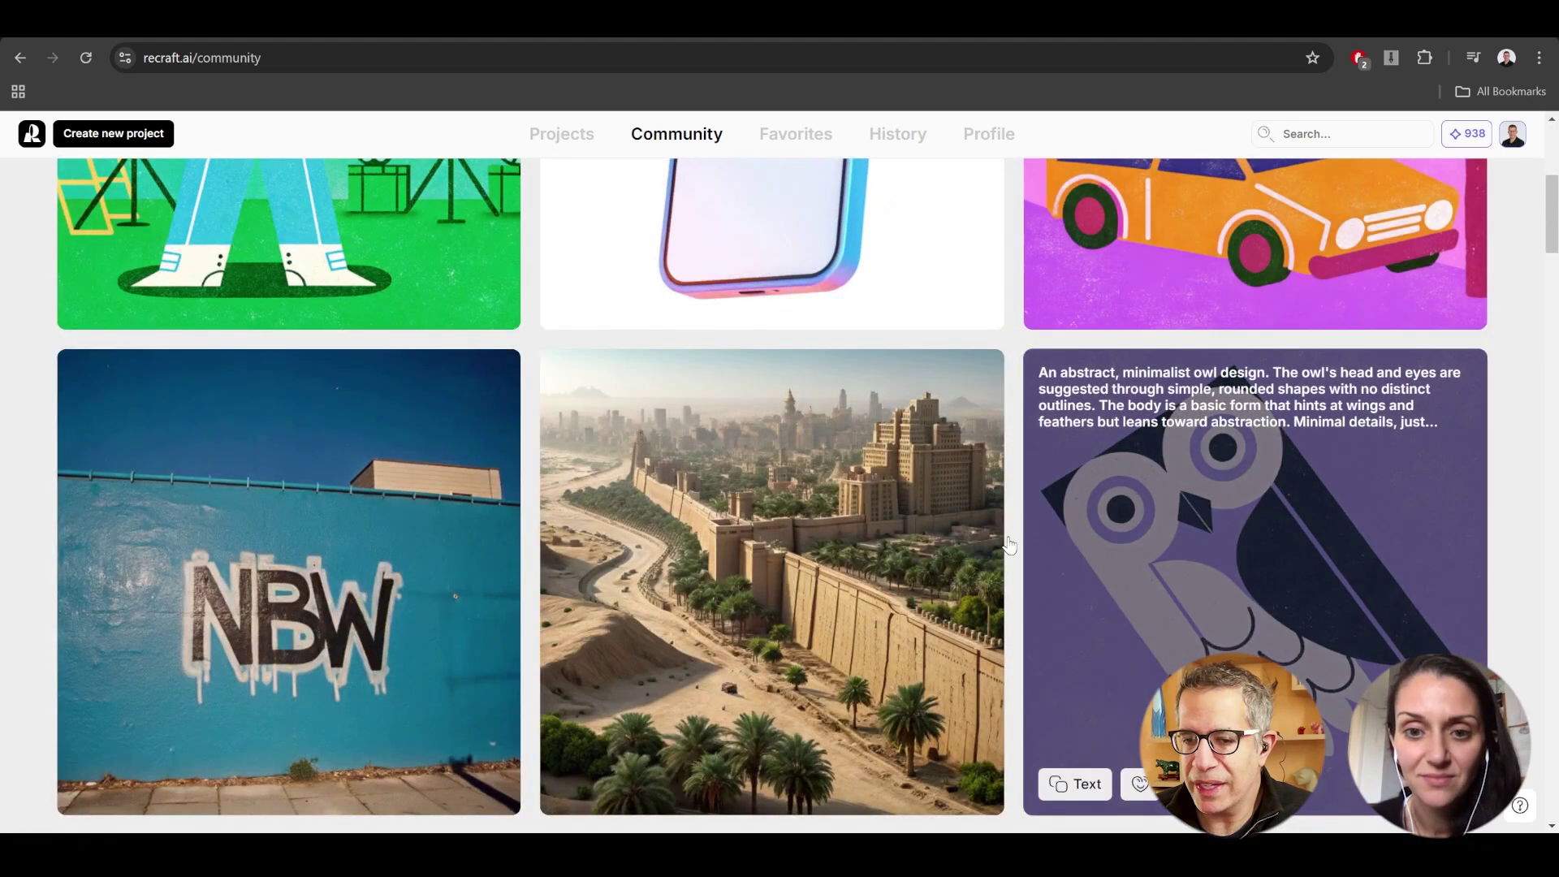
{"action": "scroll", "coordinate": [616, 448], "scroll_direction": "up", "scroll_amount": 5}
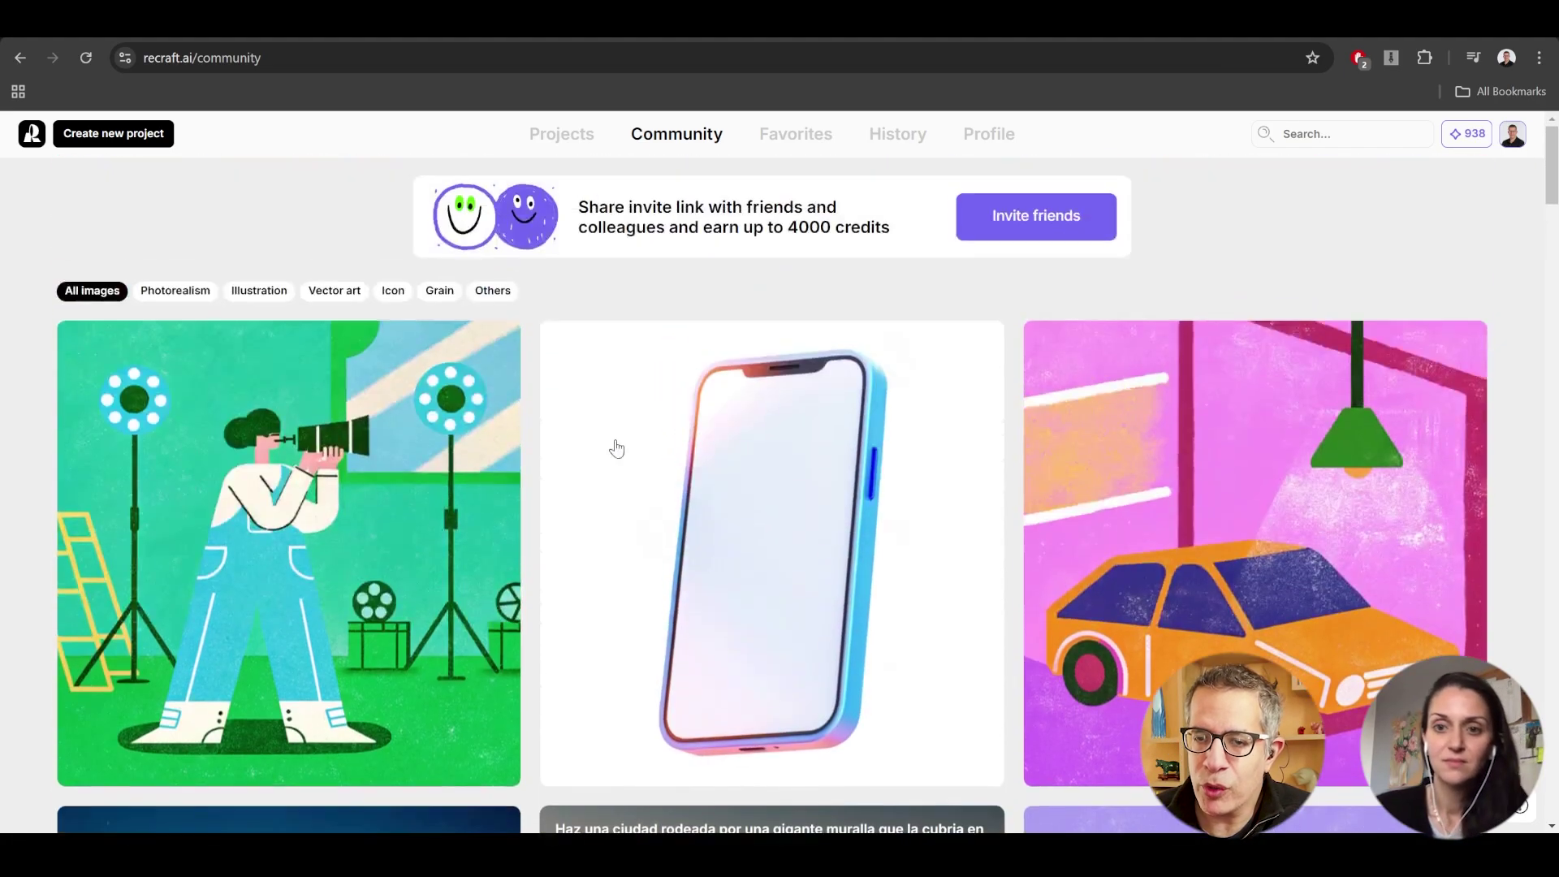
{"action": "mouse_move", "coordinate": [613, 447]}
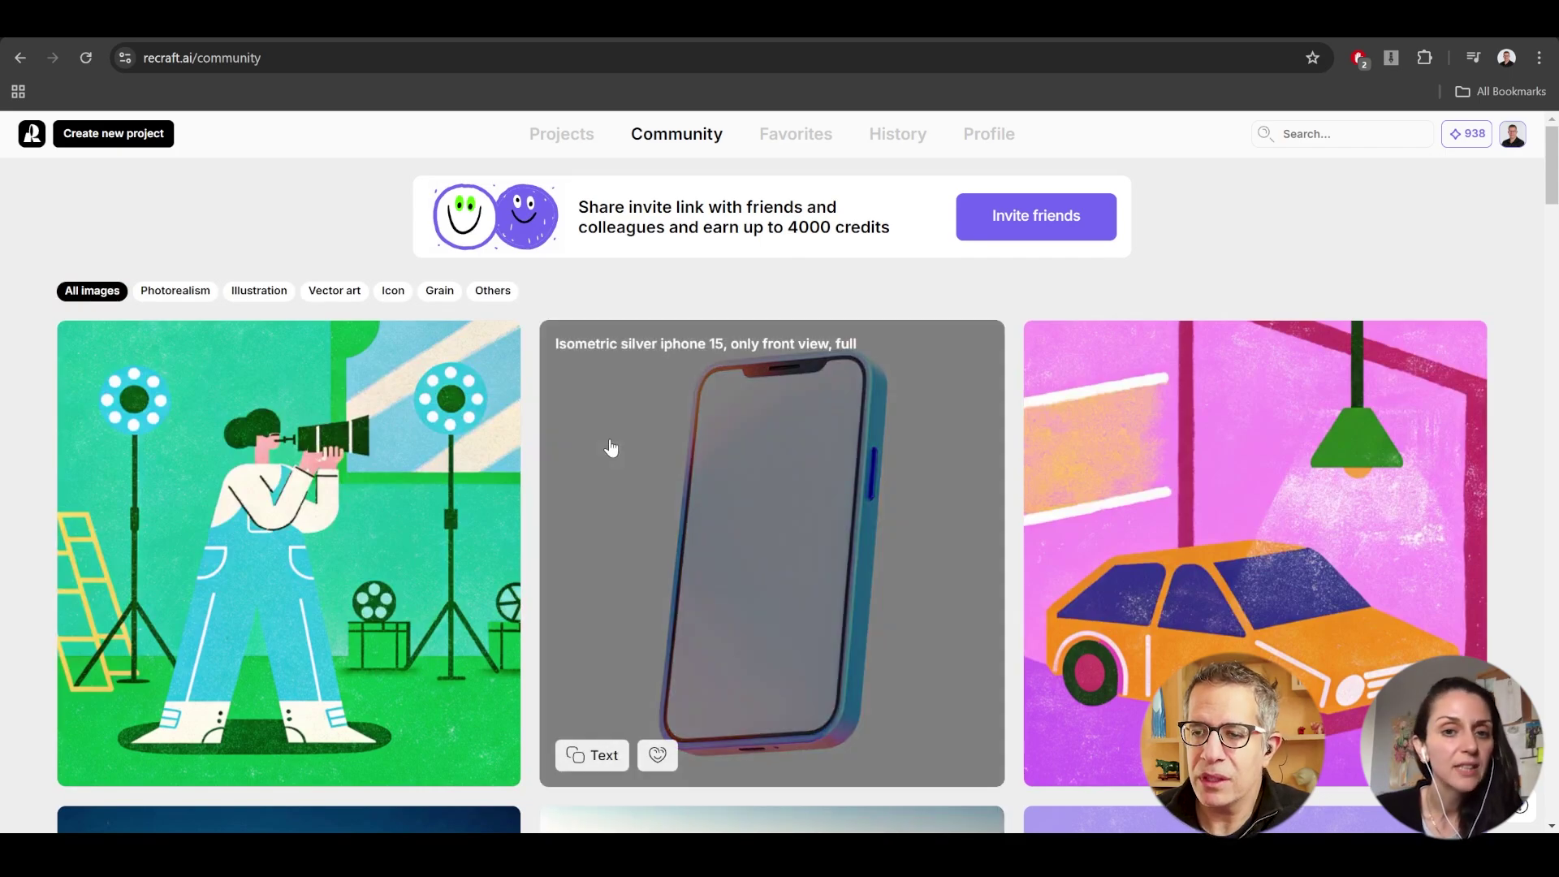
{"action": "scroll", "coordinate": [642, 436], "scroll_direction": "down", "scroll_amount": 8}
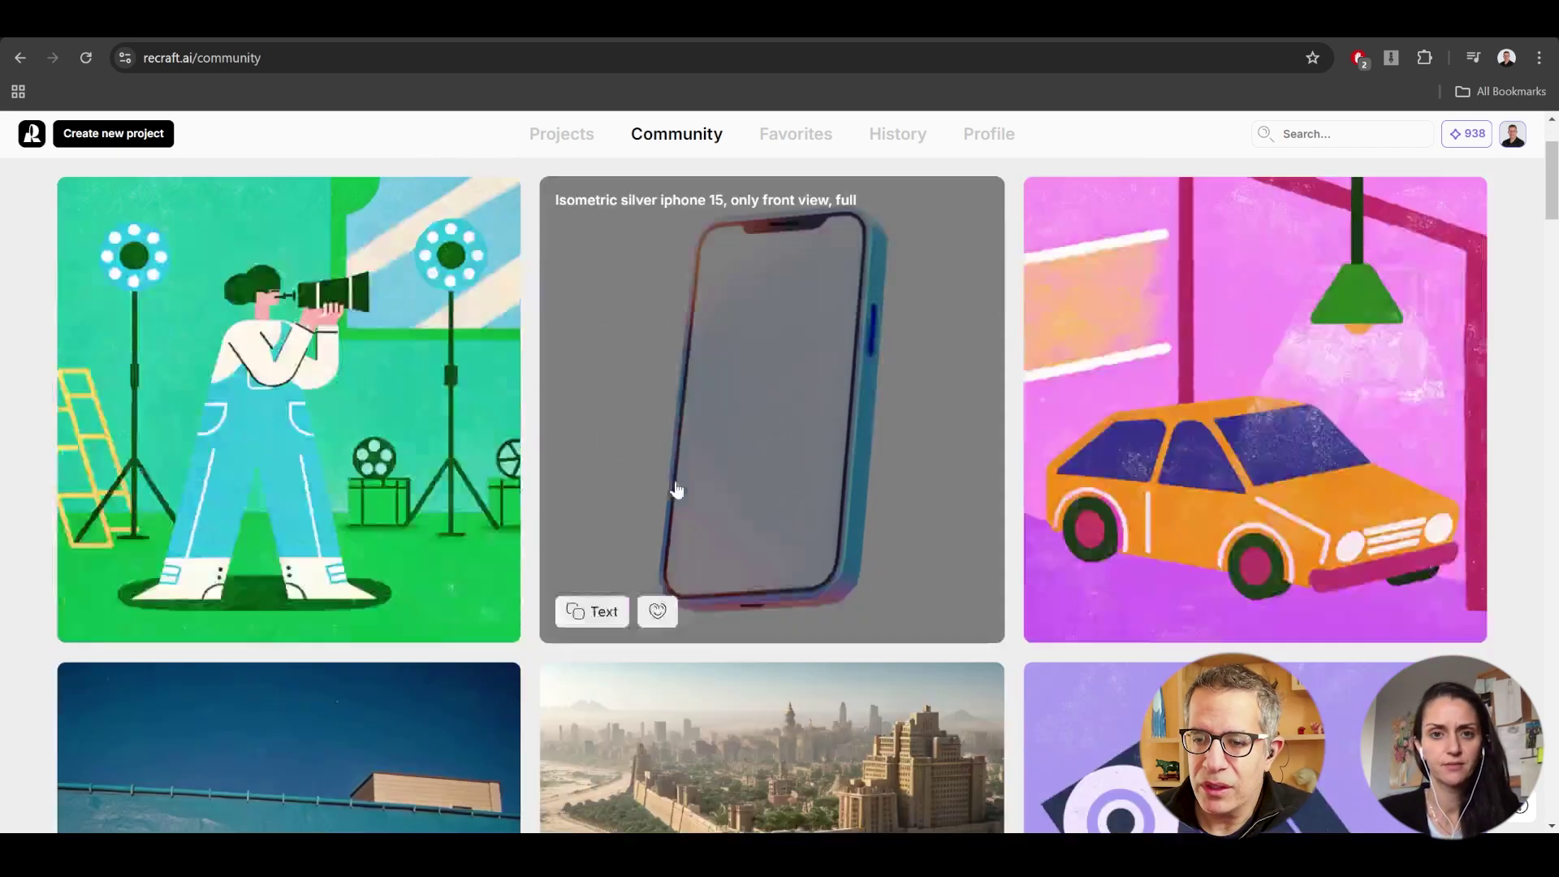
{"action": "scroll", "coordinate": [682, 374], "scroll_direction": "up", "scroll_amount": 1}
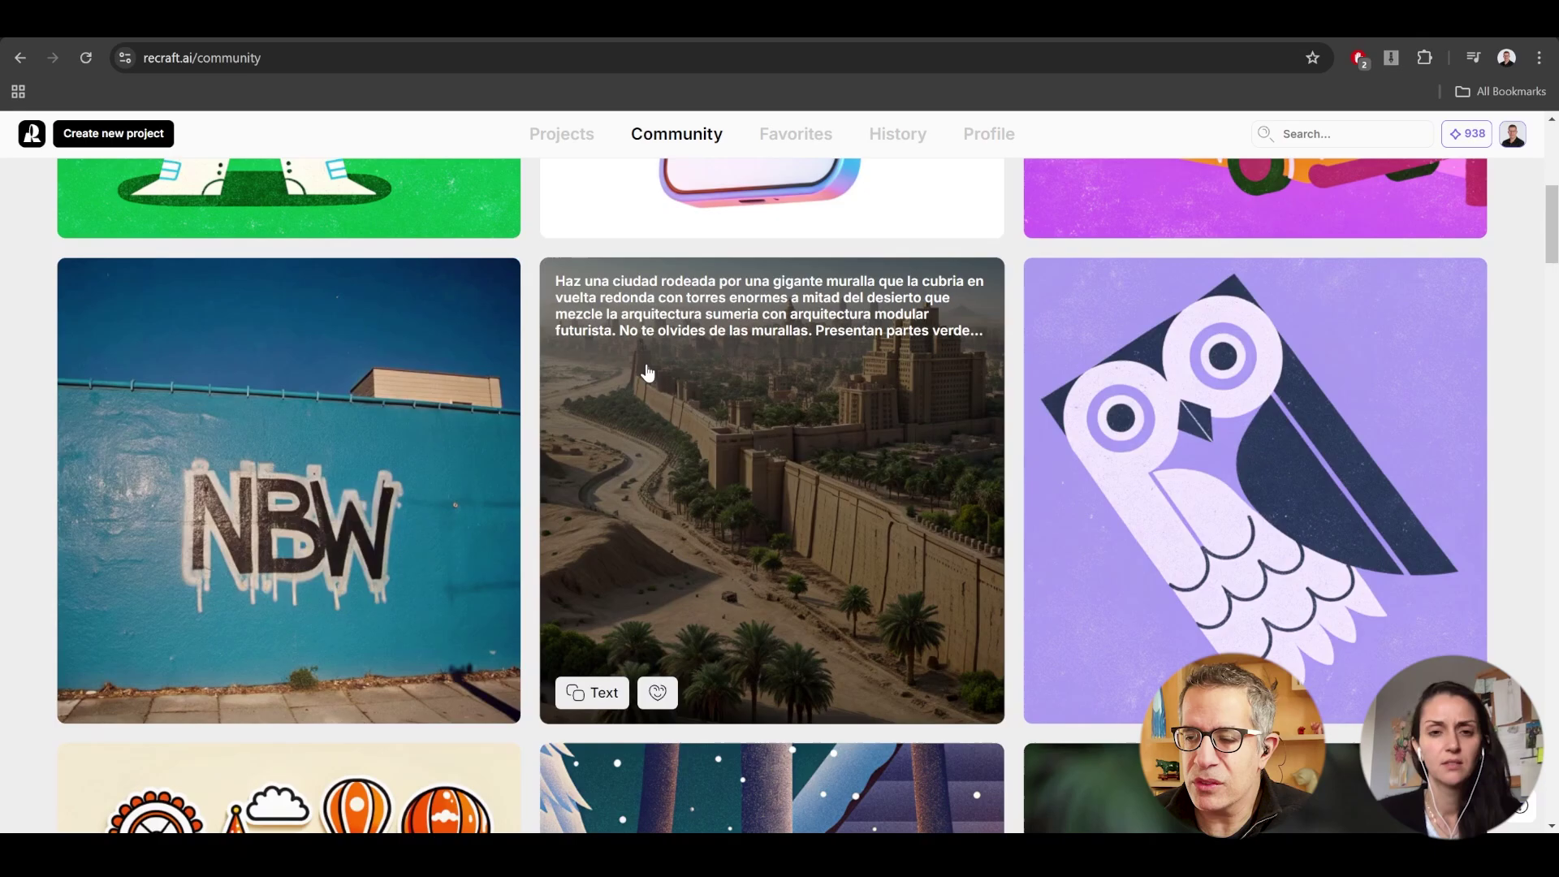
{"action": "scroll", "coordinate": [647, 373], "scroll_direction": "up", "scroll_amount": 6}
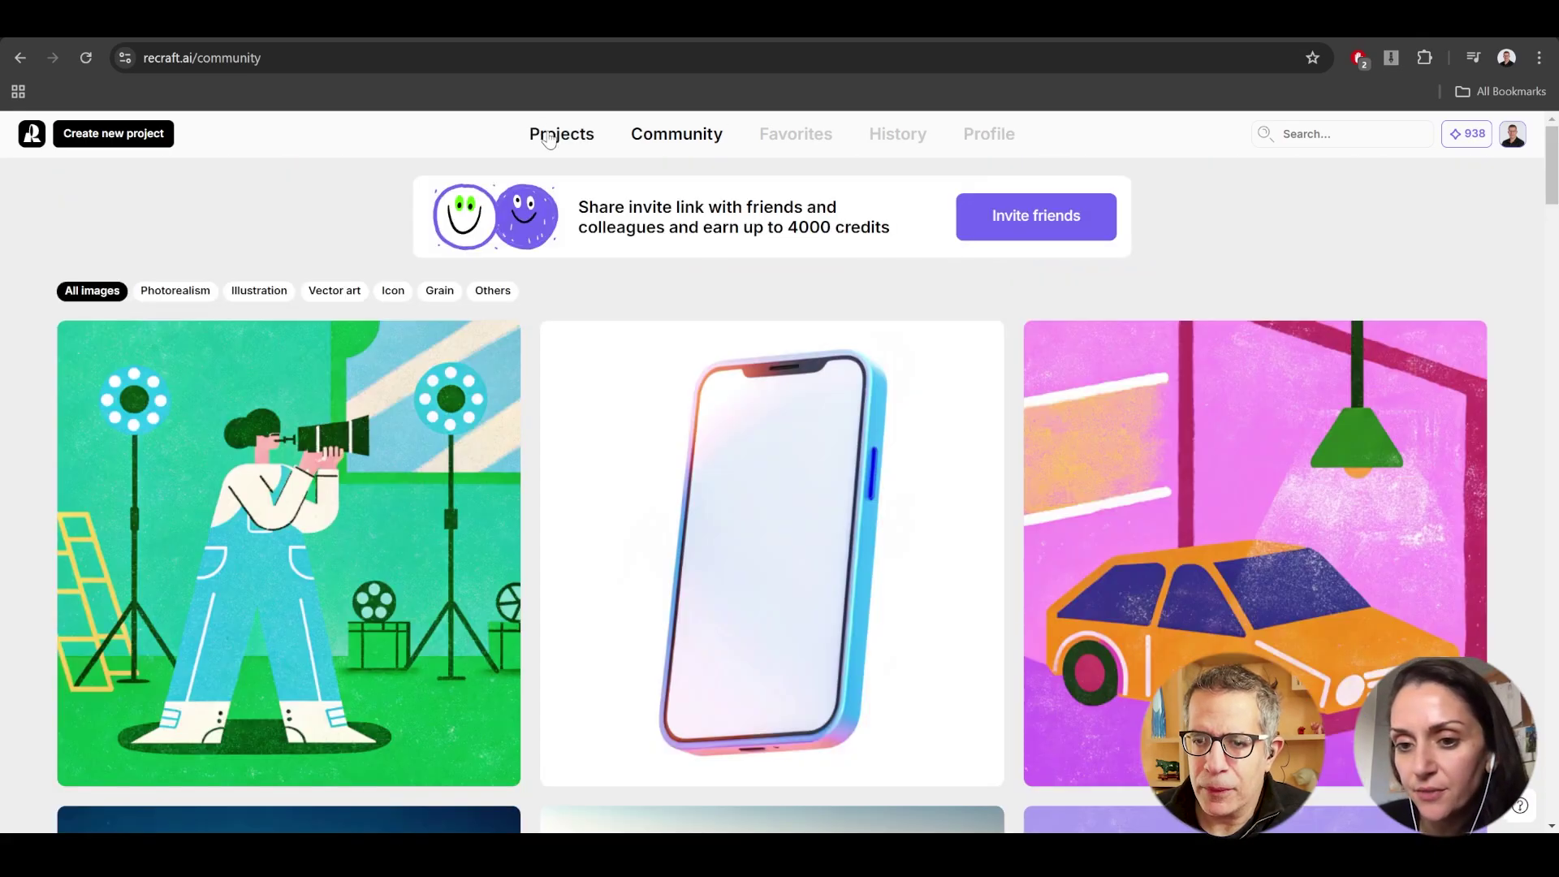
Return to the projects list and start a new blank project.
{"action": "left_click", "coordinate": [549, 136]}
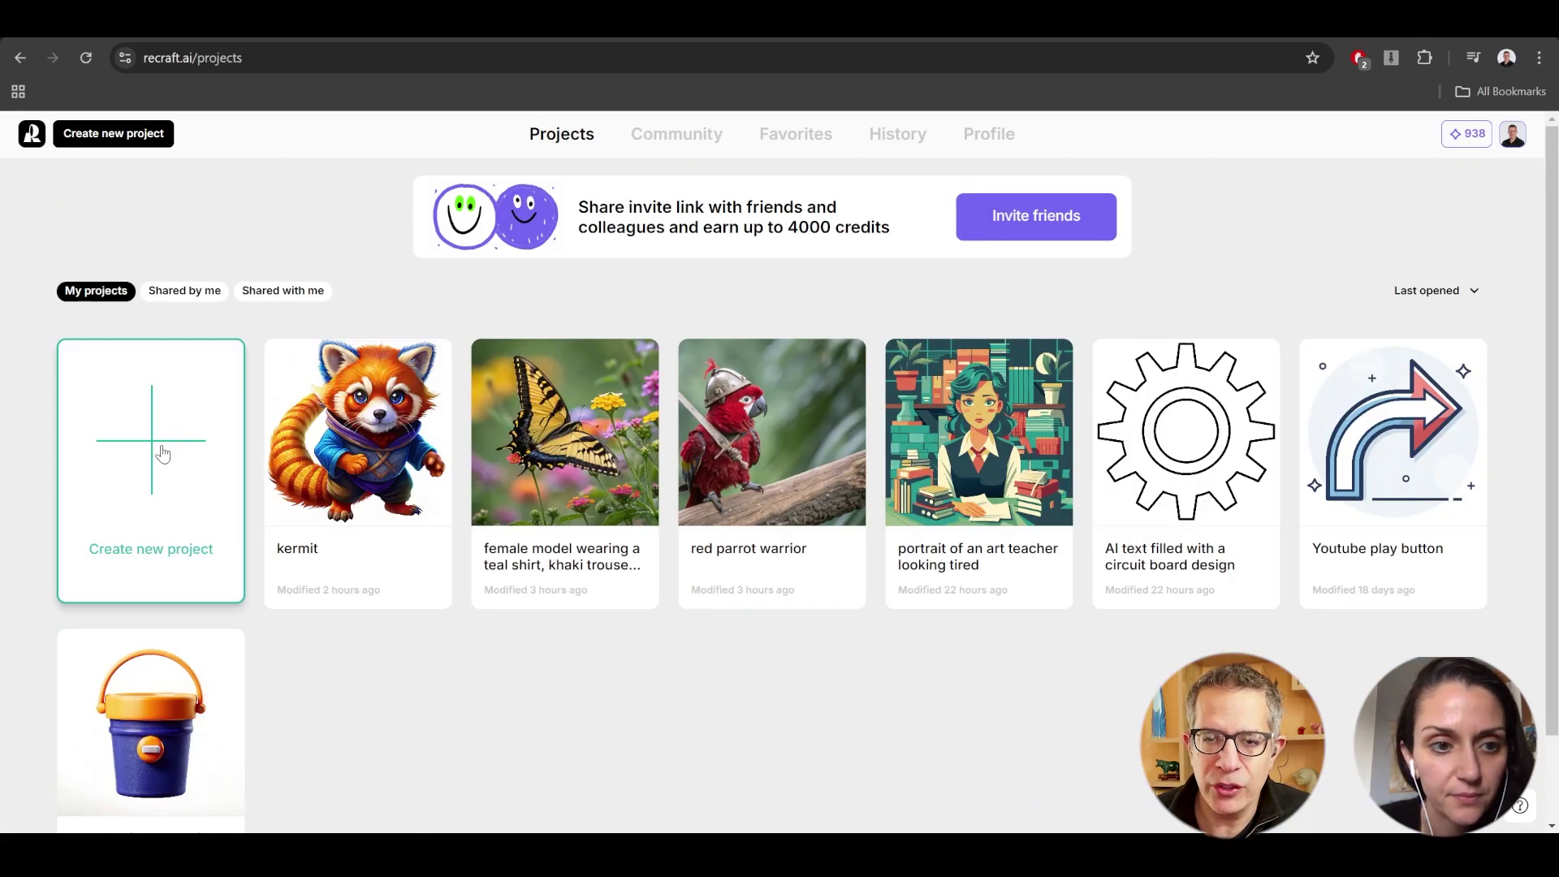
{"action": "left_click", "coordinate": [162, 453]}
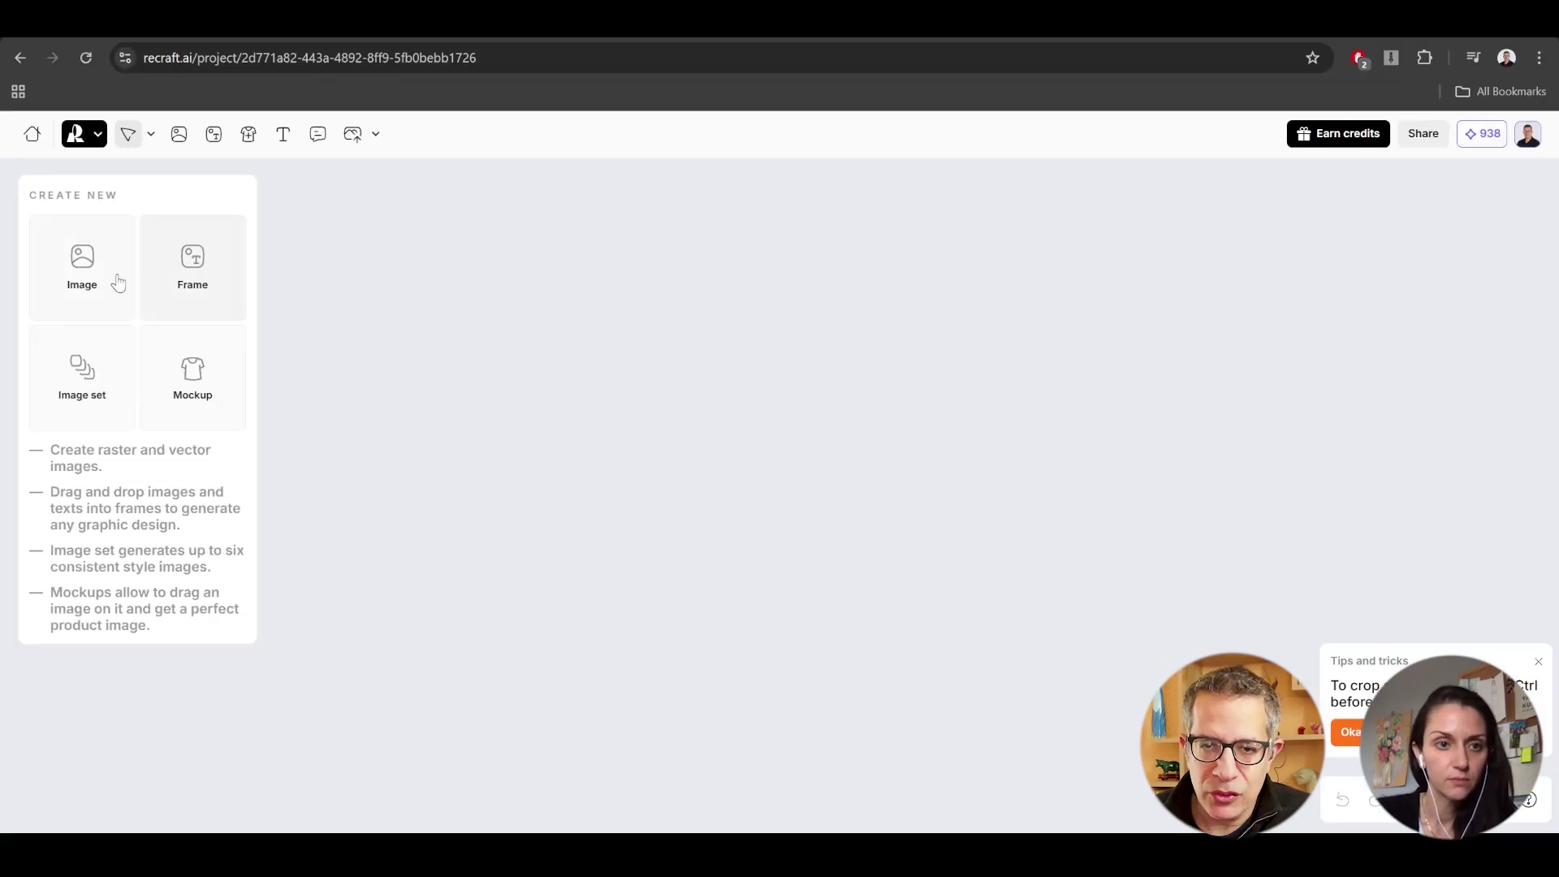
{"action": "left_click", "coordinate": [219, 341]}
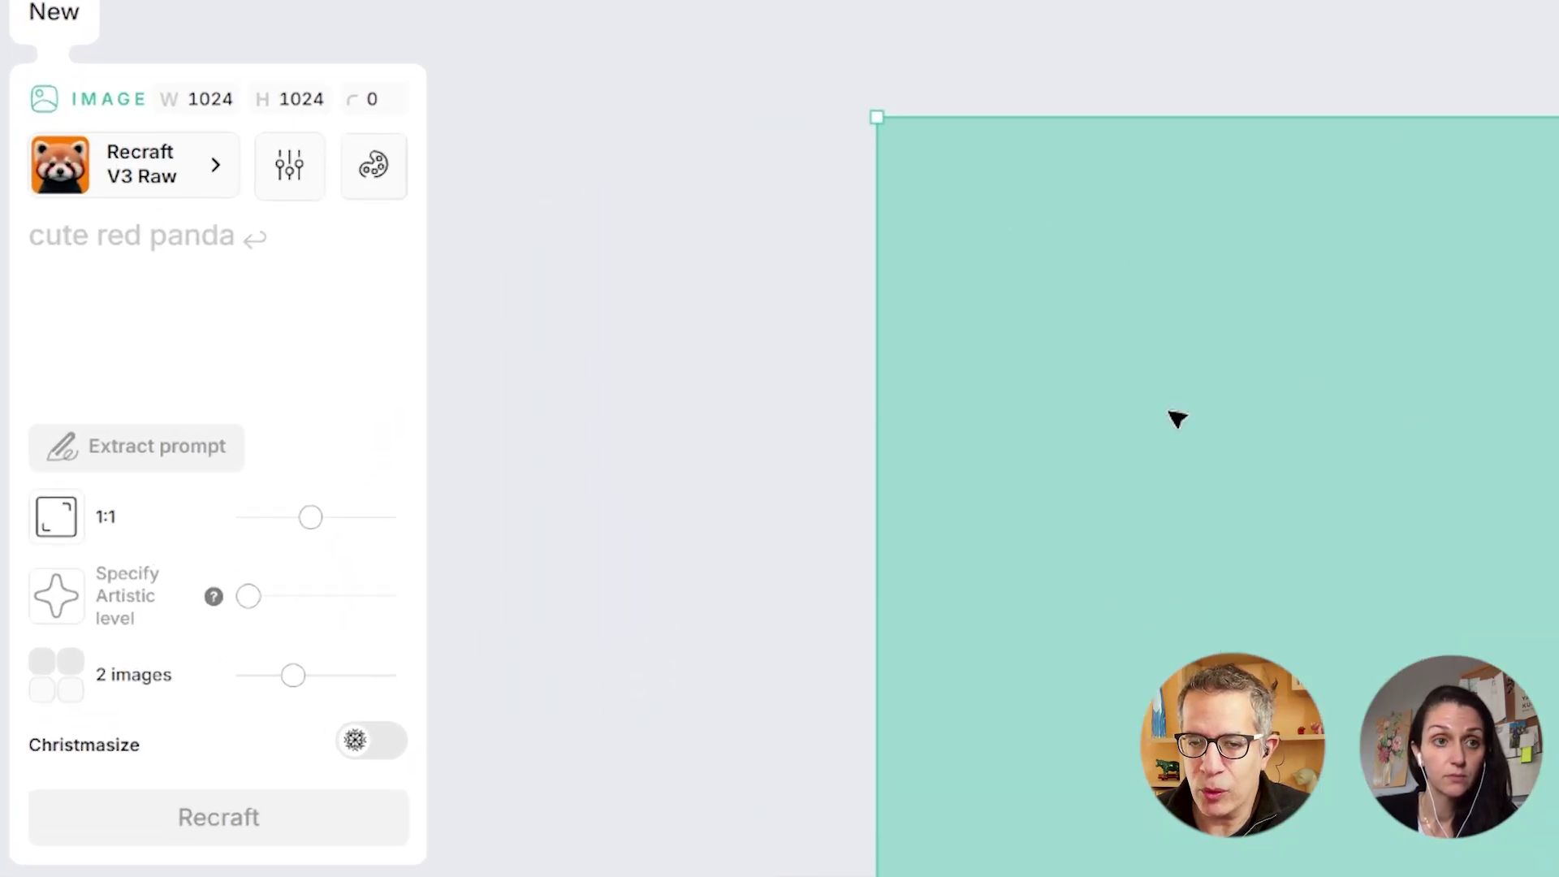
{"action": "mouse_move", "coordinate": [309, 519]}
{"action": "left_mouse_down"}
{"action": "mouse_move", "coordinate": [261, 526]}
{"action": "mouse_move", "coordinate": [433, 526]}
{"action": "mouse_move", "coordinate": [329, 519]}
{"action": "left_mouse_up"}
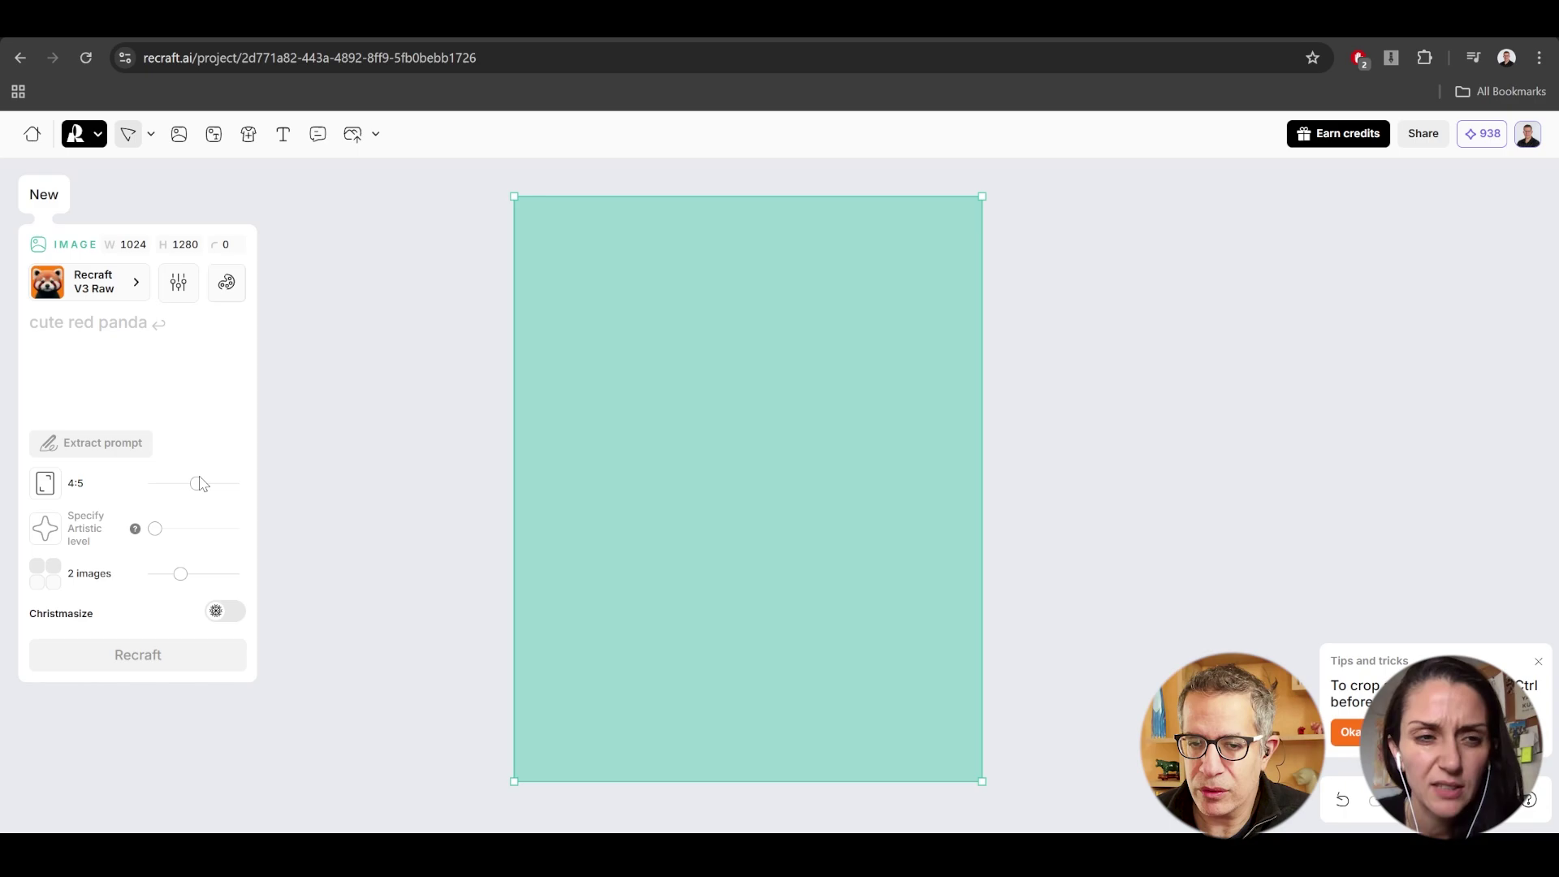
{"action": "left_click_drag", "start_coordinate": [198, 484], "coordinate": [192, 485]}
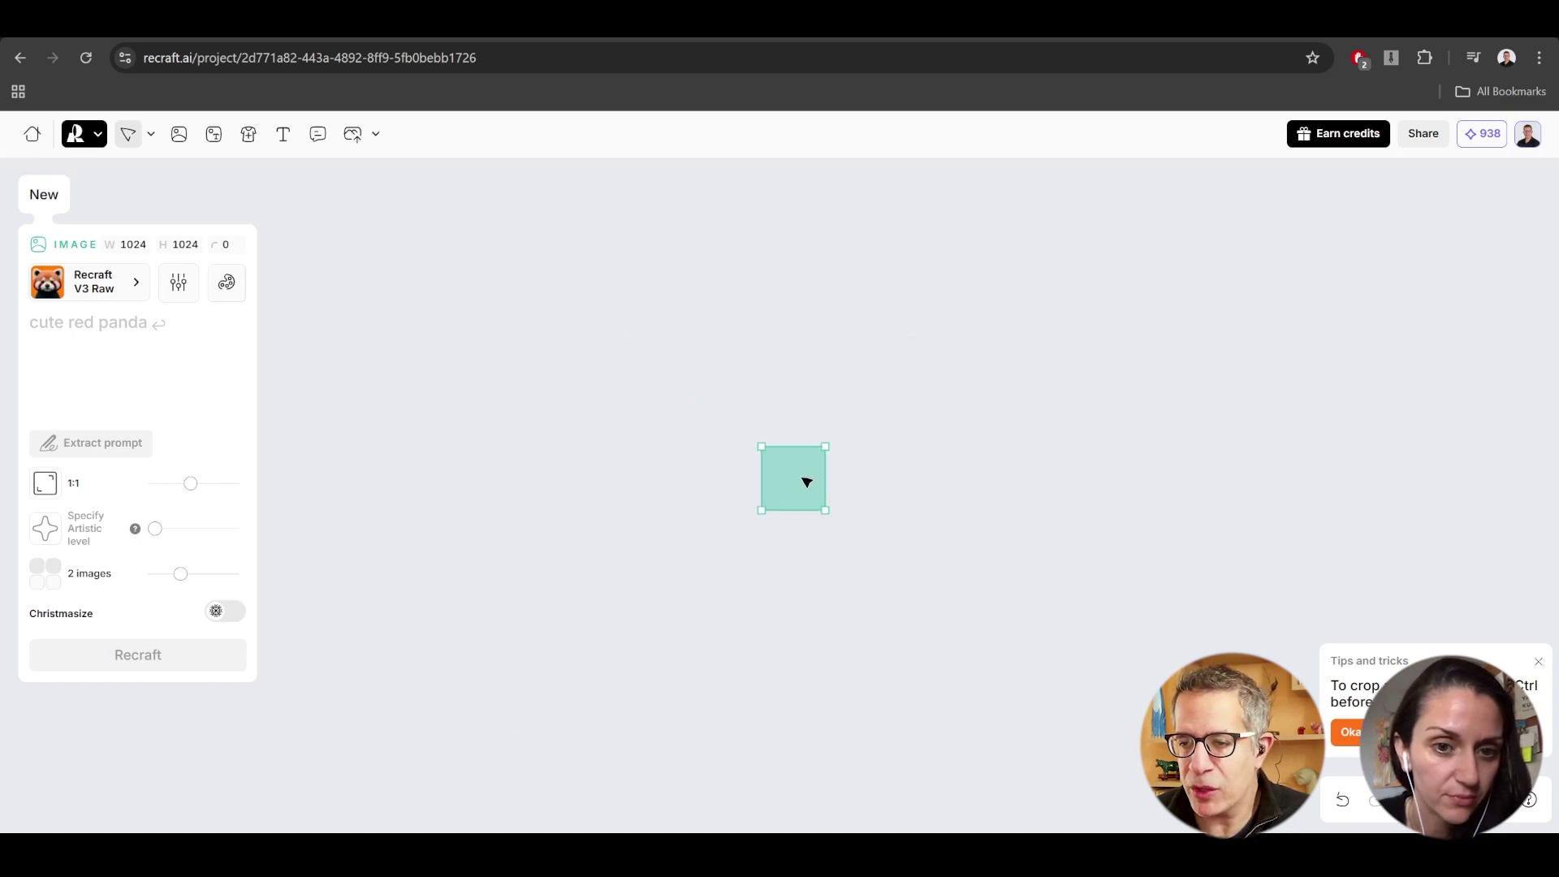
{"action": "scroll", "coordinate": [806, 482], "scroll_direction": "down", "scroll_amount": 3}
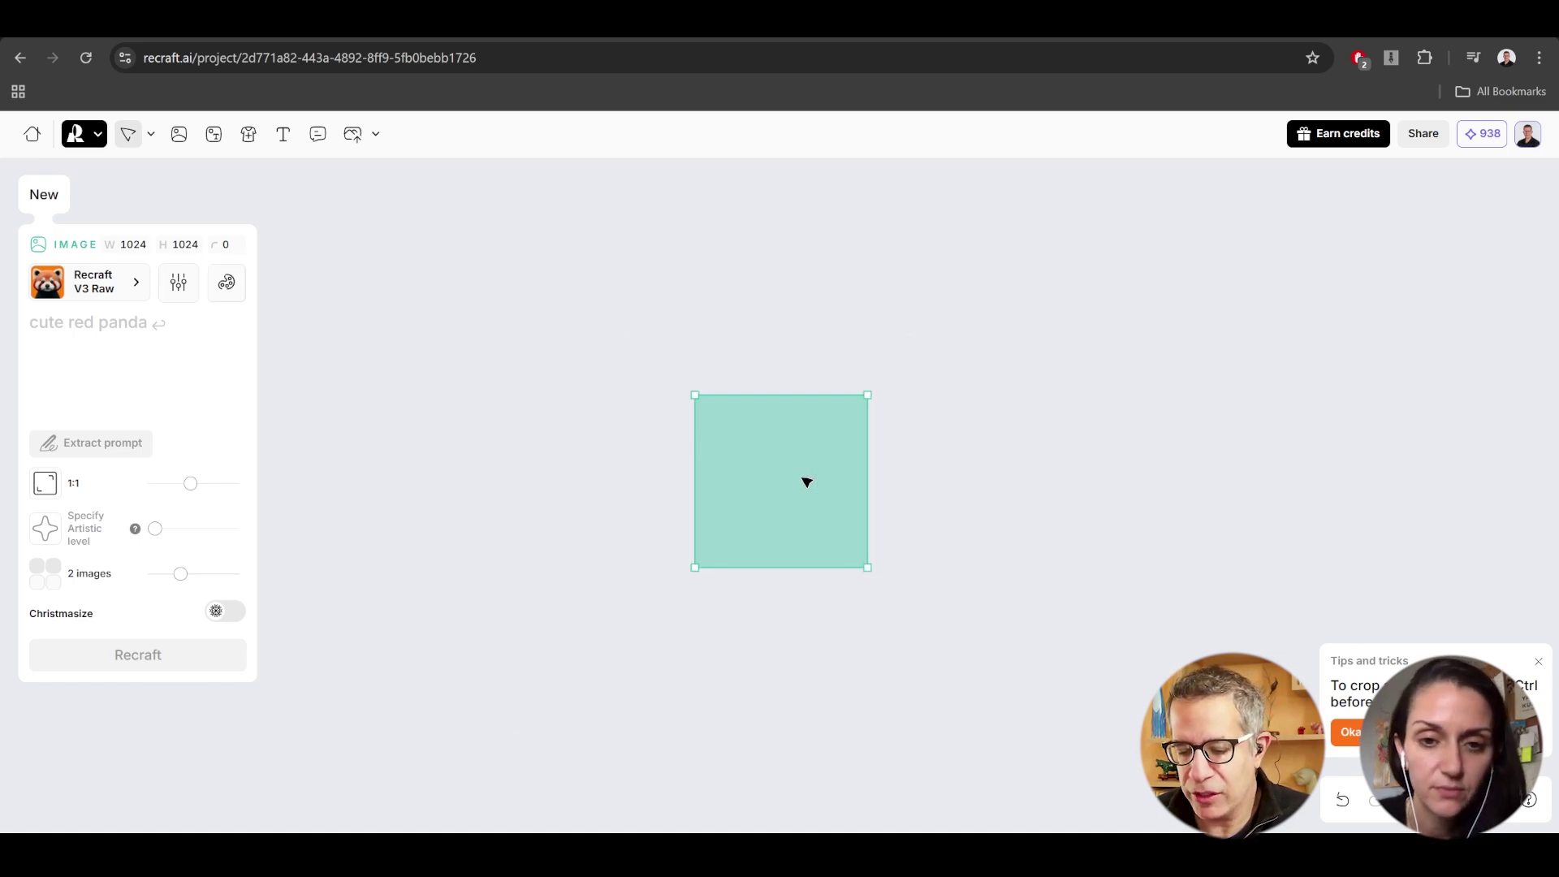
{"action": "key", "text": "Tab"}
{"action": "left_click", "coordinate": [961, 470]}
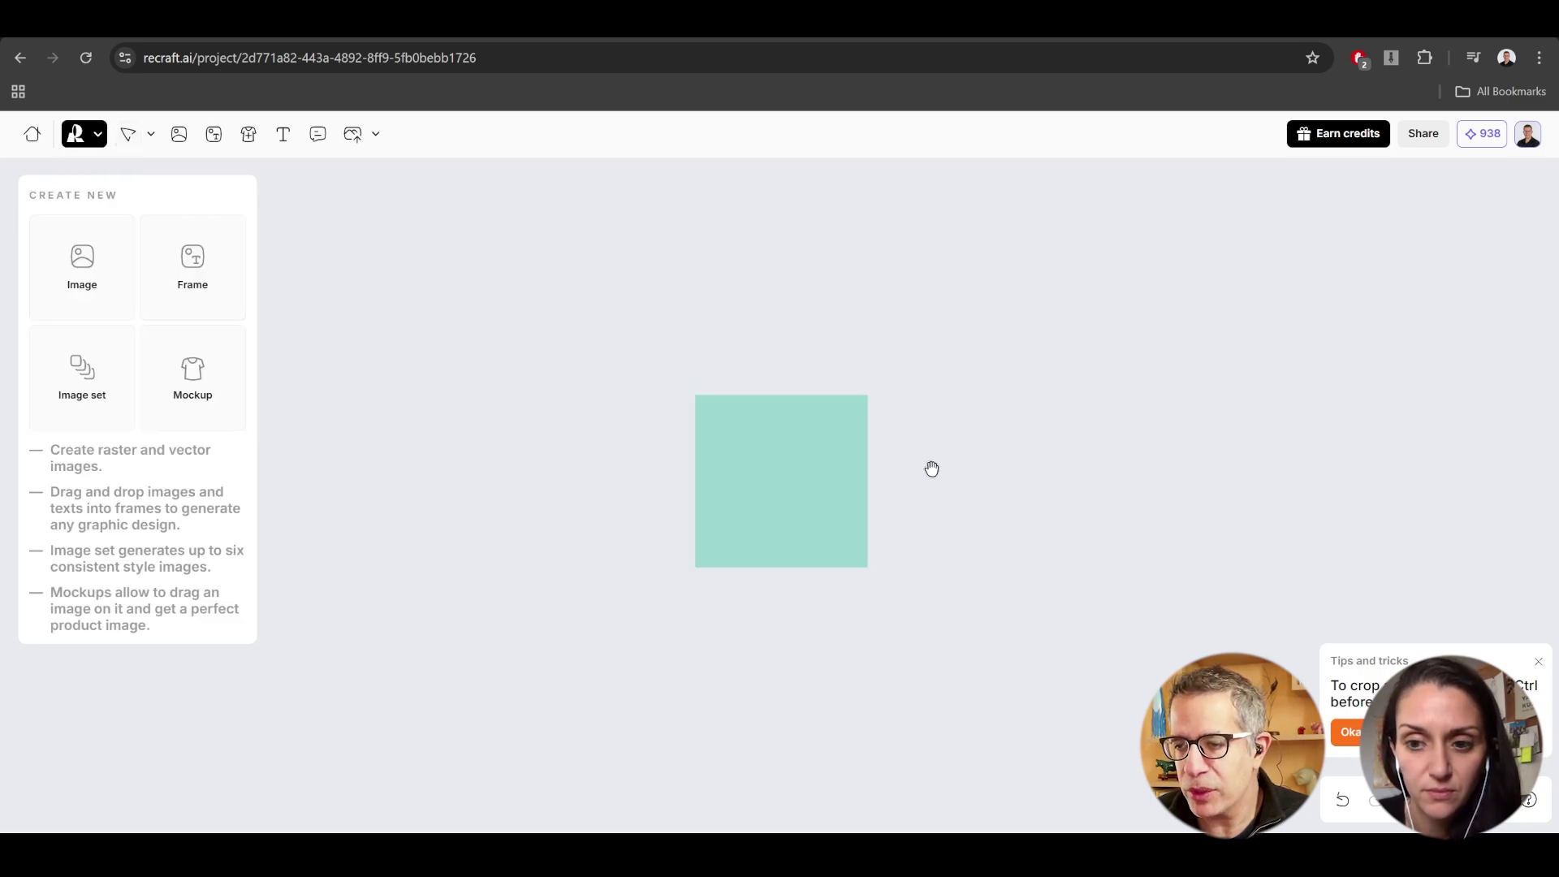
{"action": "scroll", "coordinate": [911, 393], "scroll_direction": "down", "scroll_amount": 2}
{"action": "scroll", "coordinate": [885, 422], "scroll_direction": "up", "scroll_amount": 2}
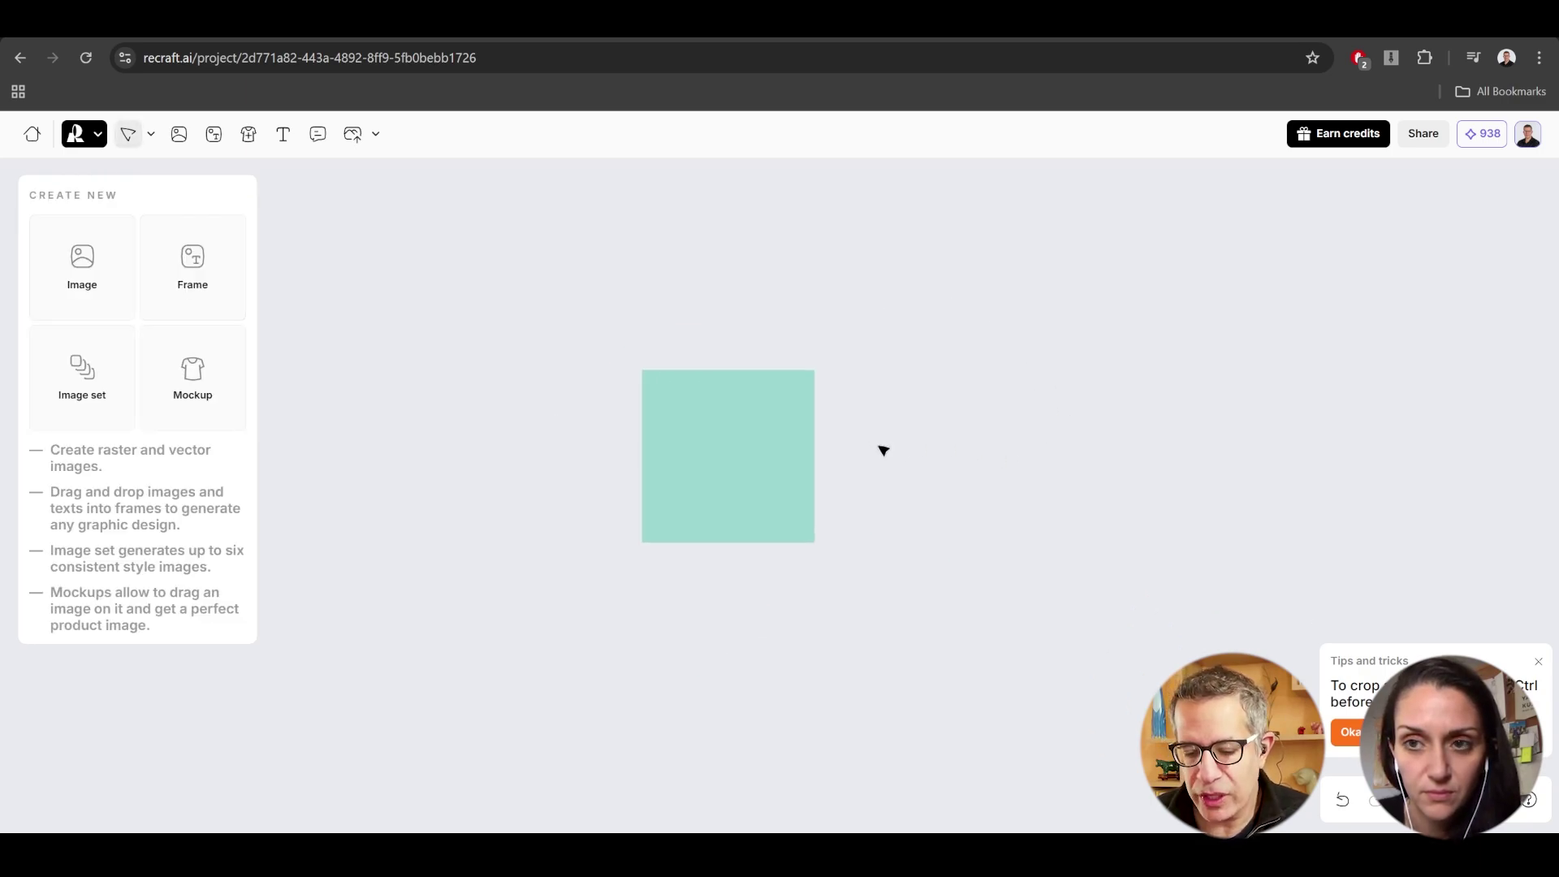
{"action": "scroll", "coordinate": [883, 449], "scroll_direction": "down", "scroll_amount": 5}
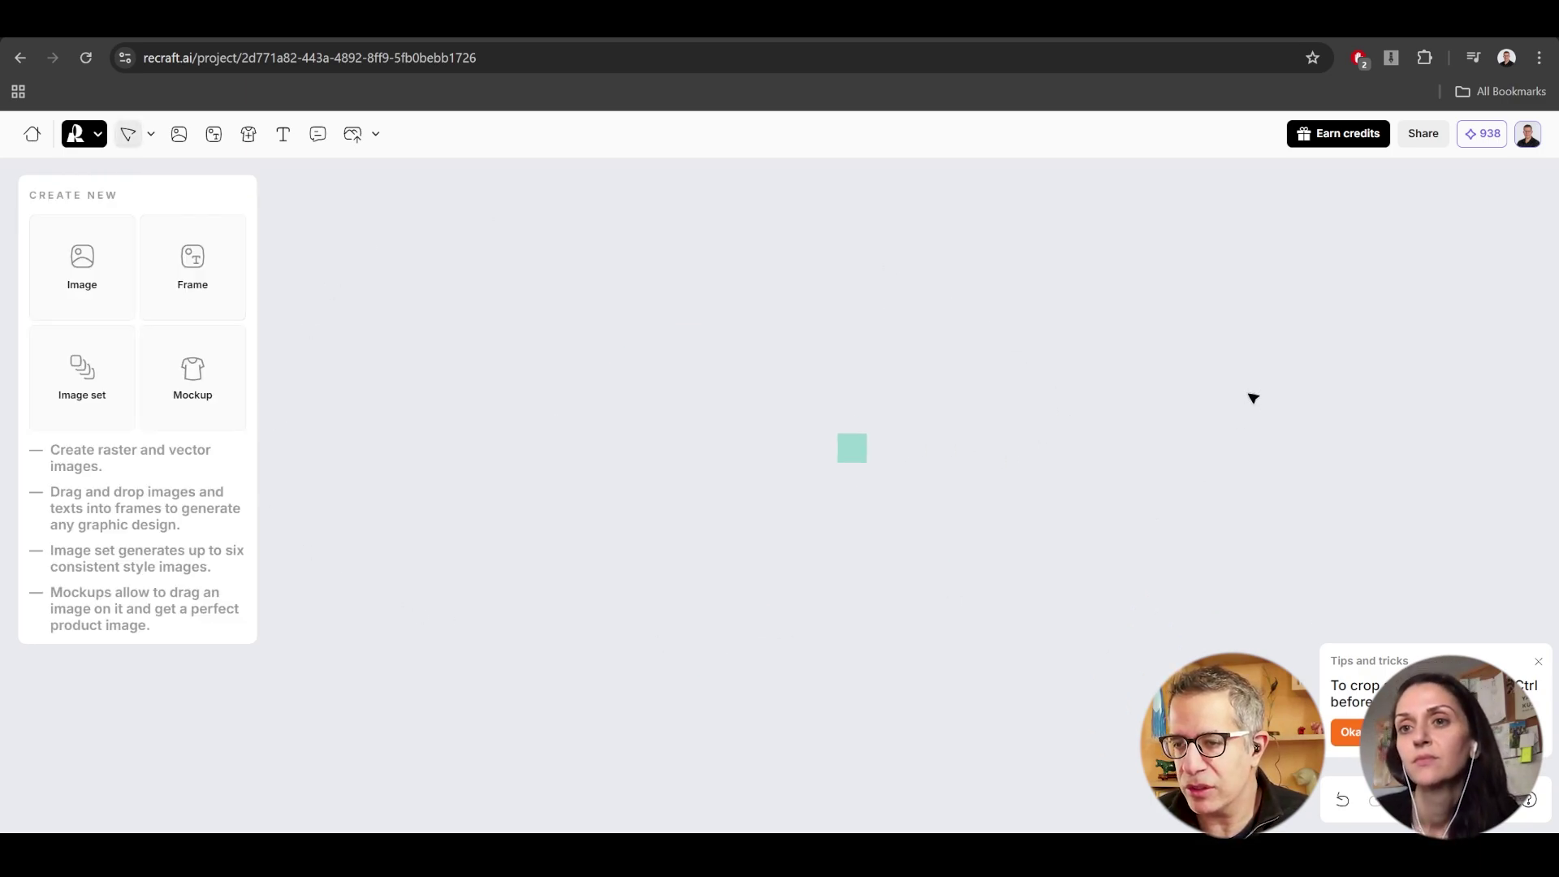
{"action": "scroll", "coordinate": [910, 442], "scroll_direction": "up", "scroll_amount": 5}
Select the teal image frame, browse the style gallery and show its model filter options.
{"action": "left_click", "coordinate": [477, 345]}
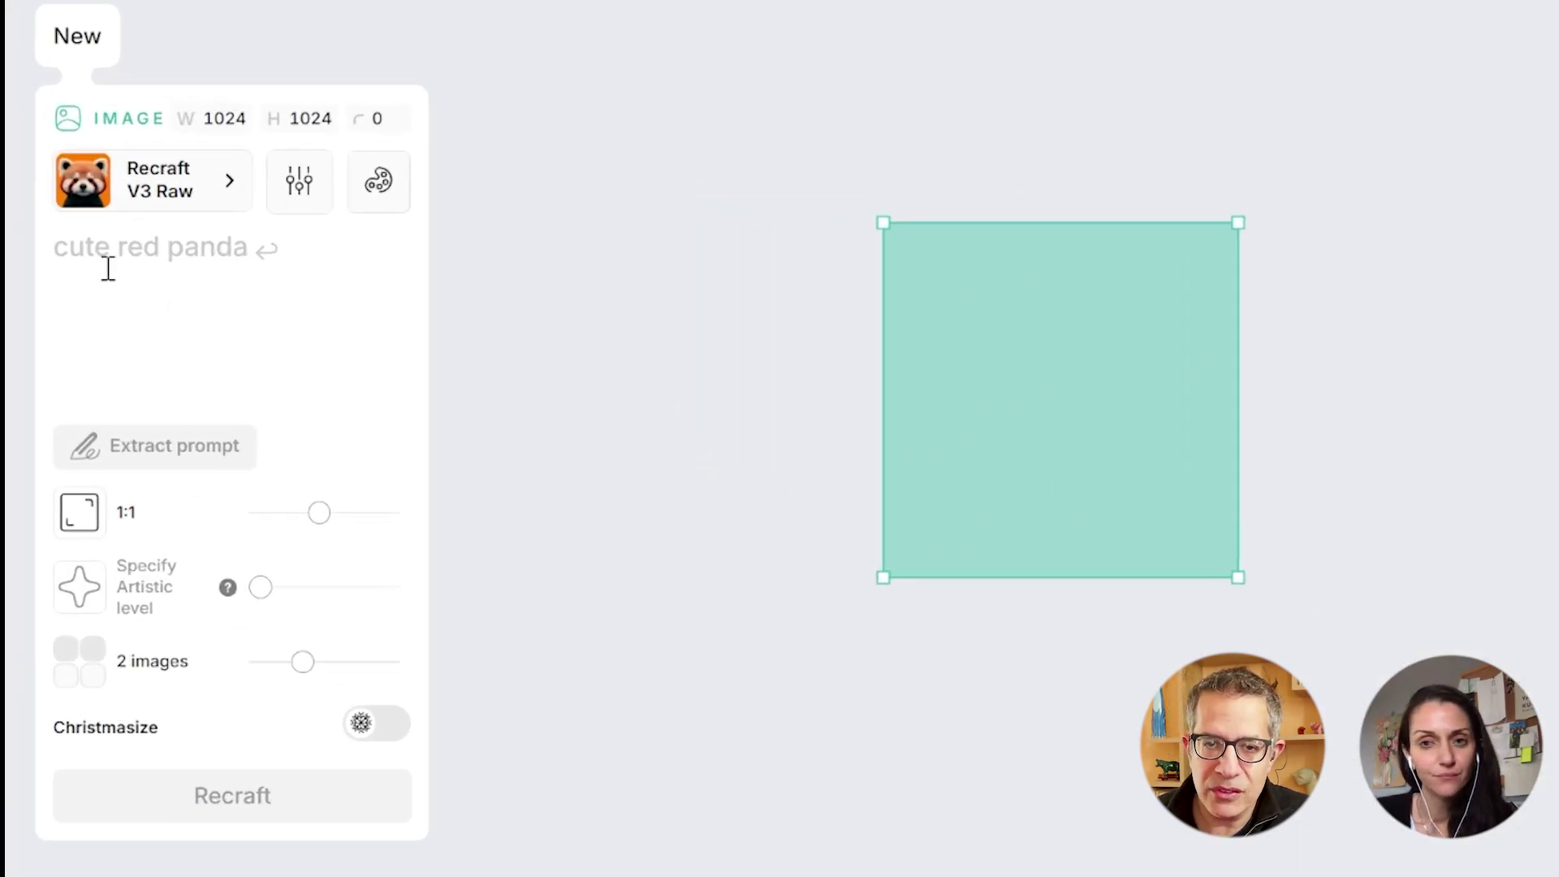
{"action": "left_click", "coordinate": [233, 183]}
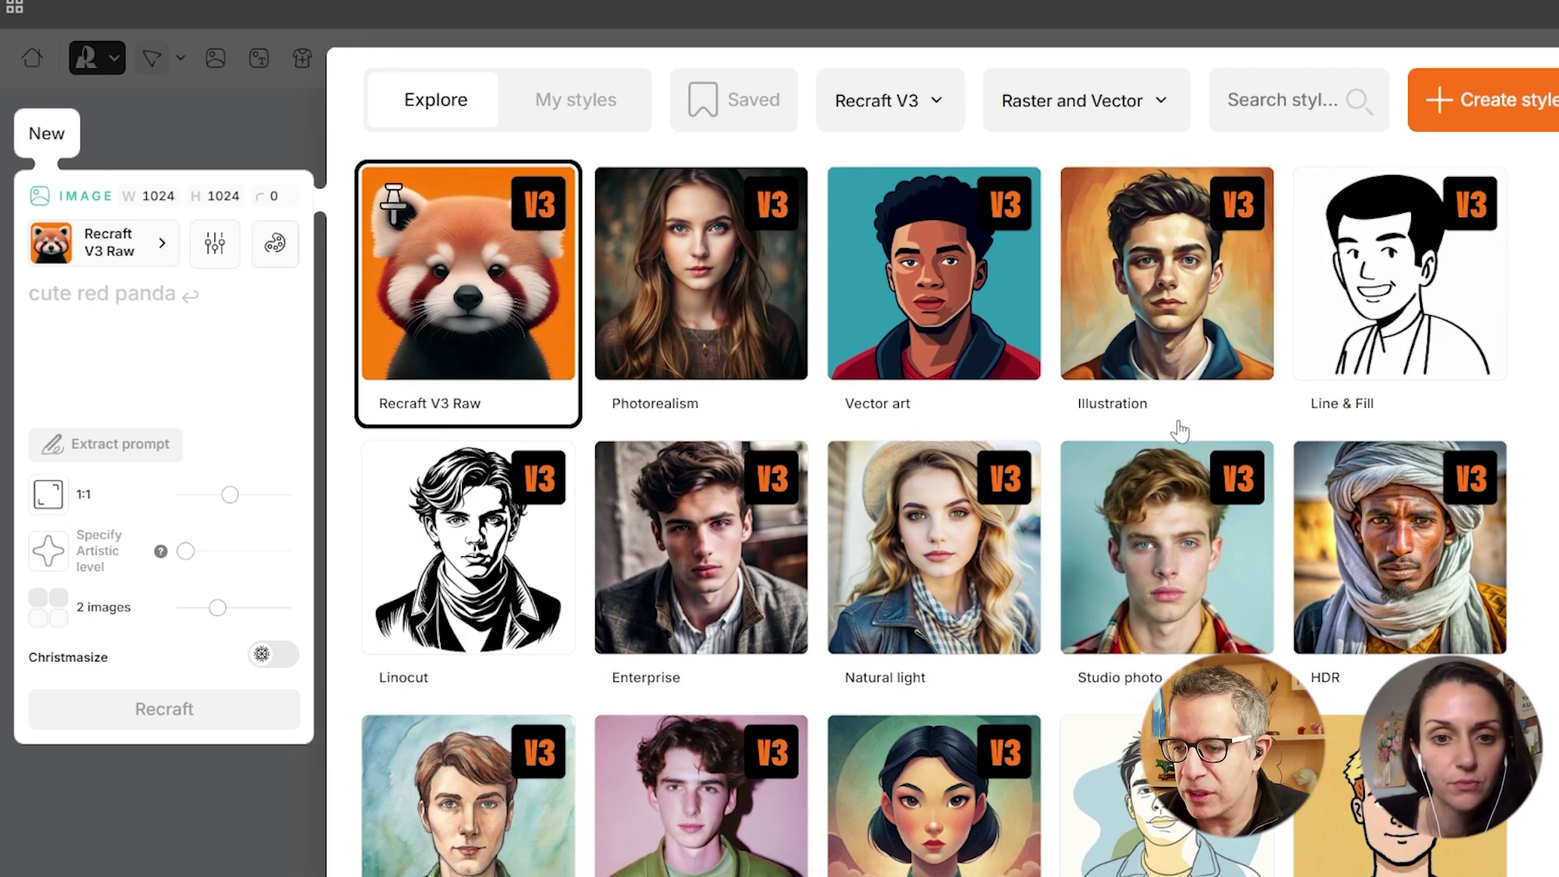
{"action": "scroll", "coordinate": [1169, 426], "scroll_direction": "down", "scroll_amount": 10}
{"action": "scroll", "coordinate": [1161, 422], "scroll_direction": "down", "scroll_amount": 20}
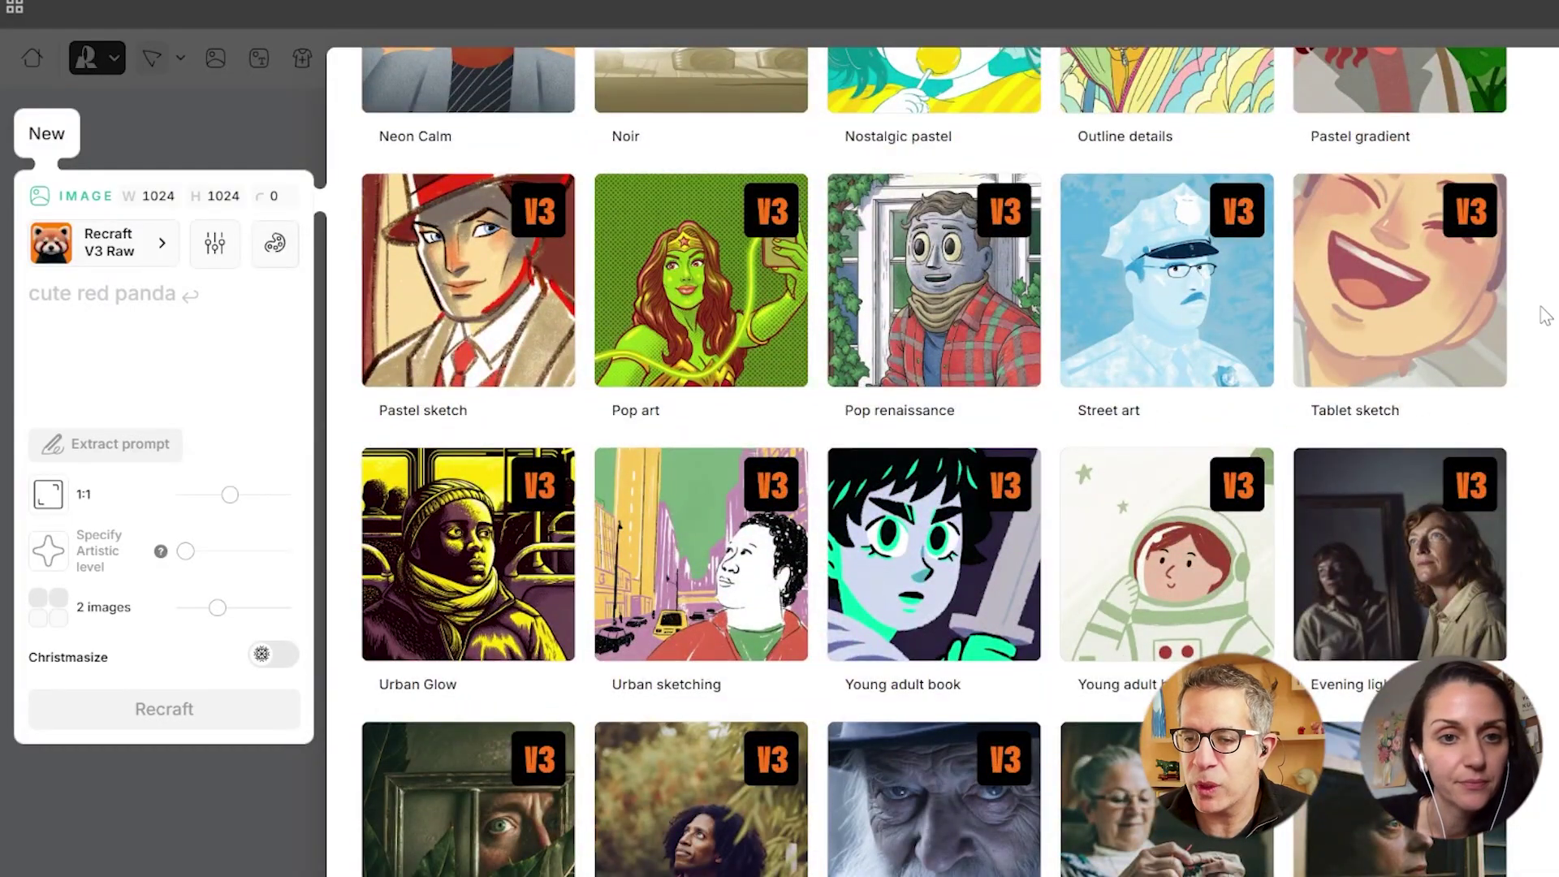
{"action": "scroll", "coordinate": [1166, 400], "scroll_direction": "up", "scroll_amount": 20}
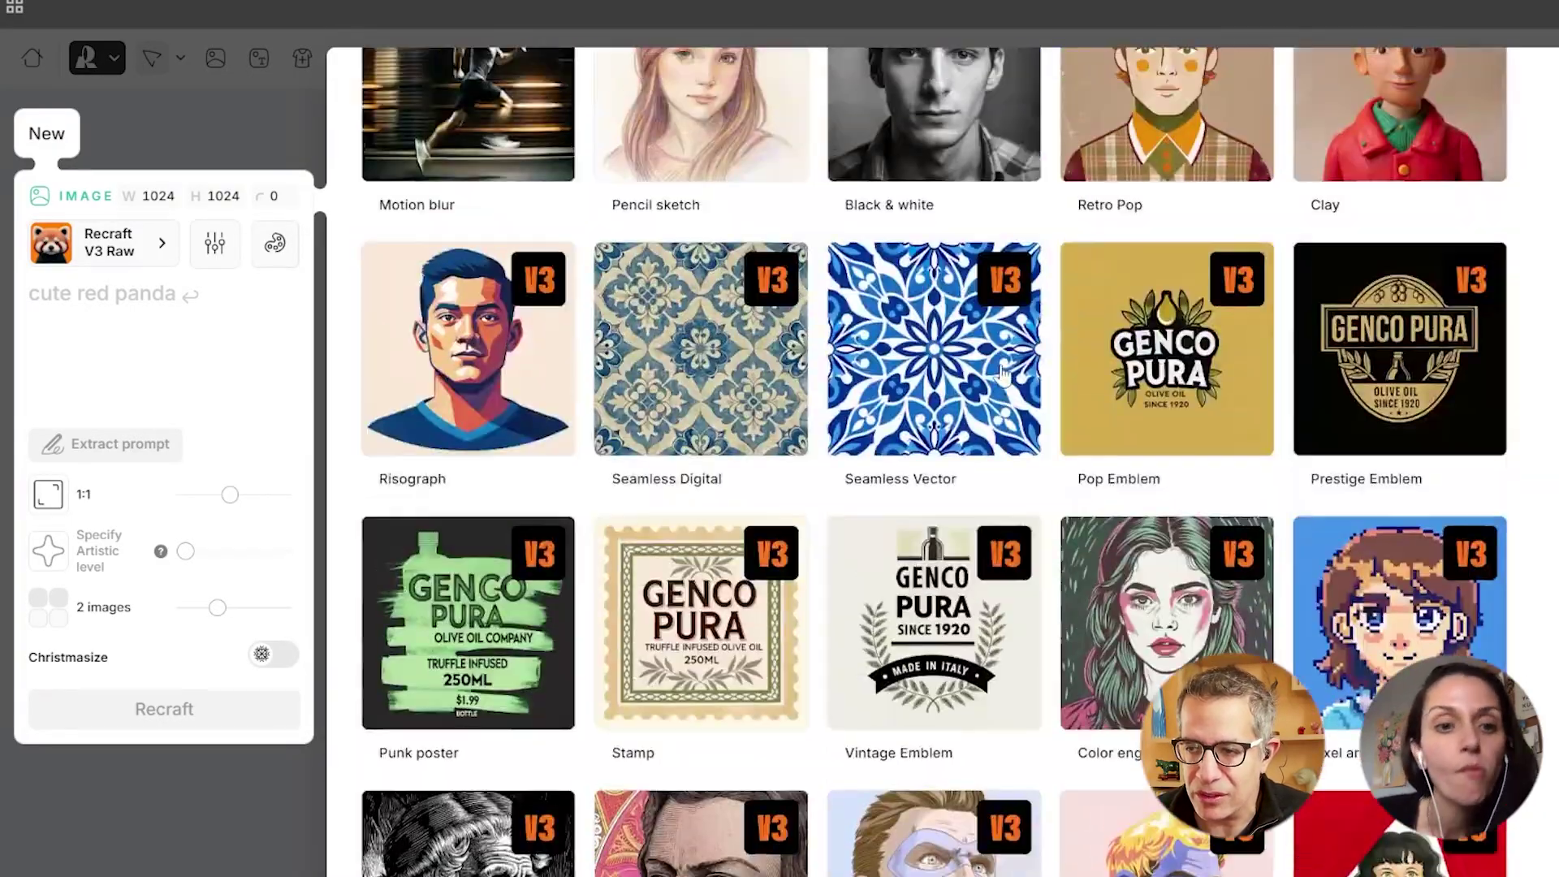
{"action": "left_click", "coordinate": [889, 107]}
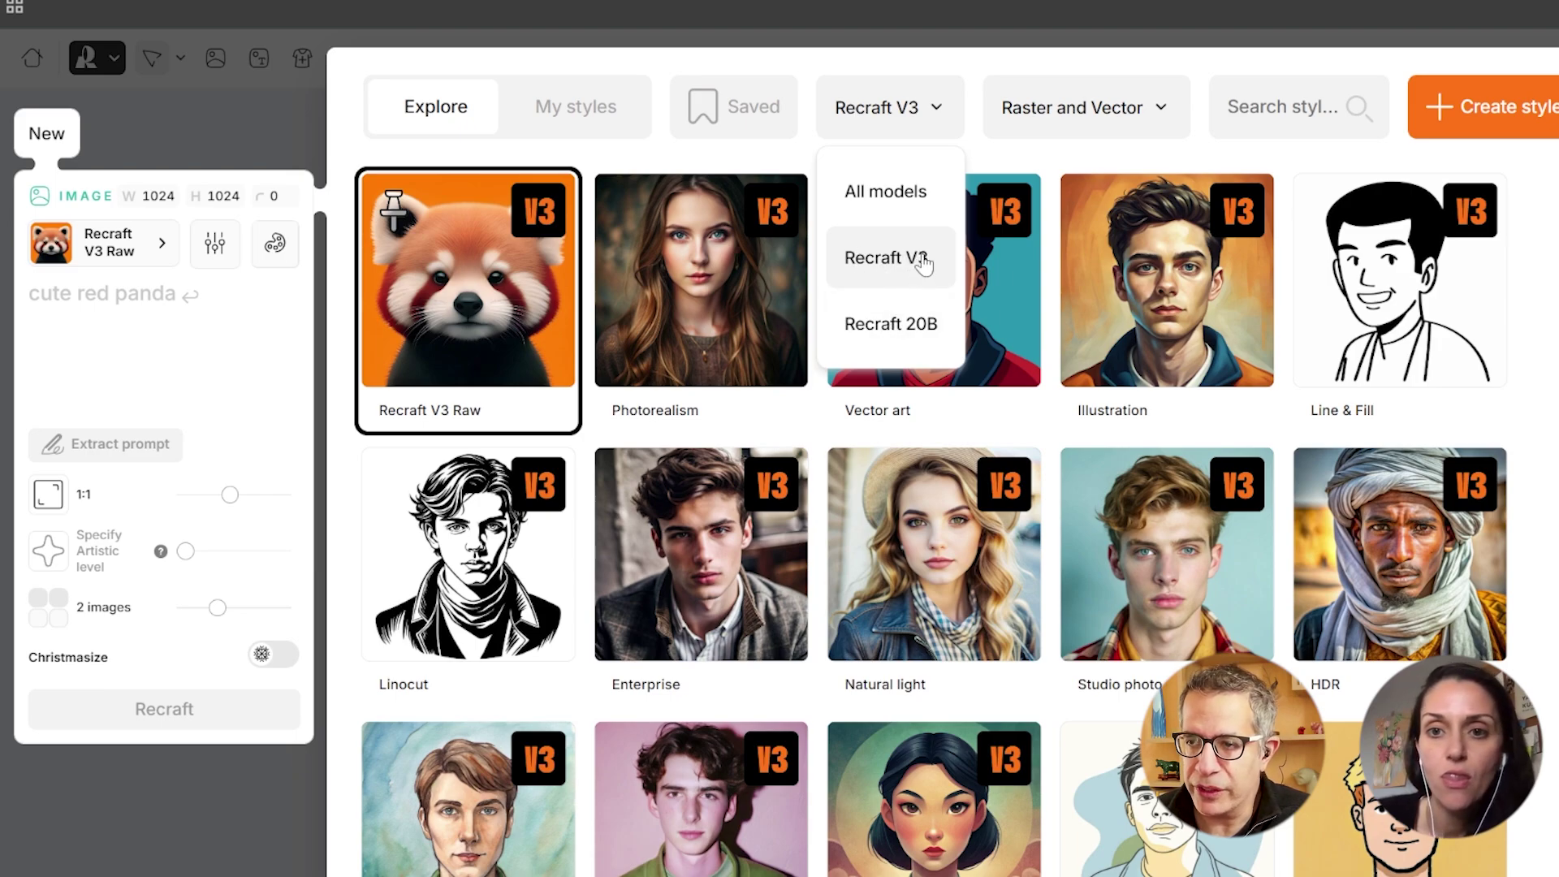
Enter the prompt 'a girl walking on a sidewalk' and apply the first blue palette with white background.
{"action": "left_click", "coordinate": [1082, 68]}
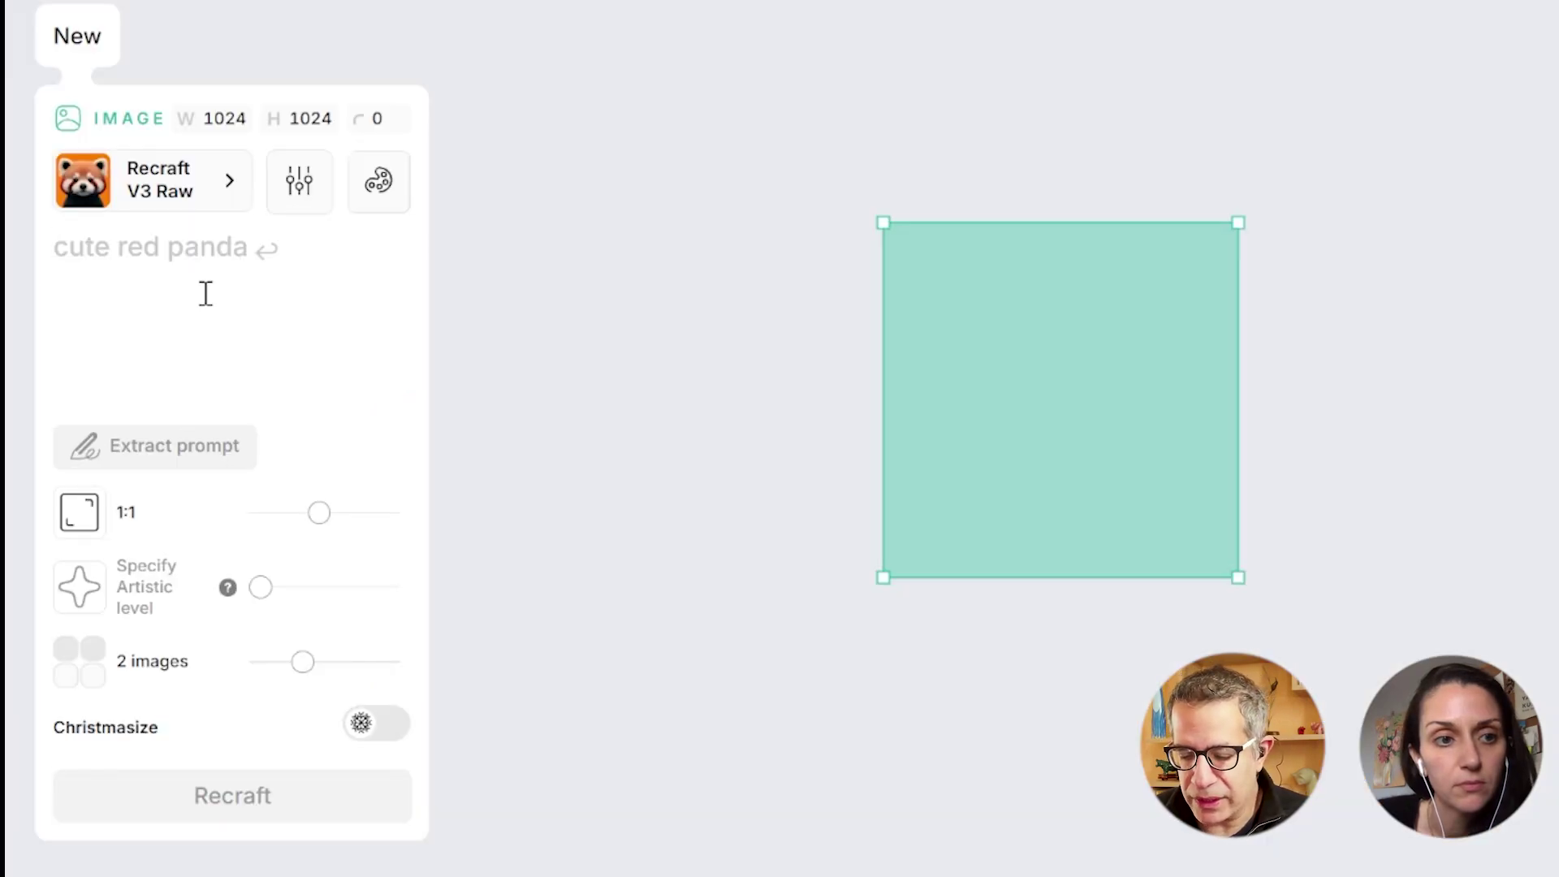
{"action": "type", "text": "a girl w"}
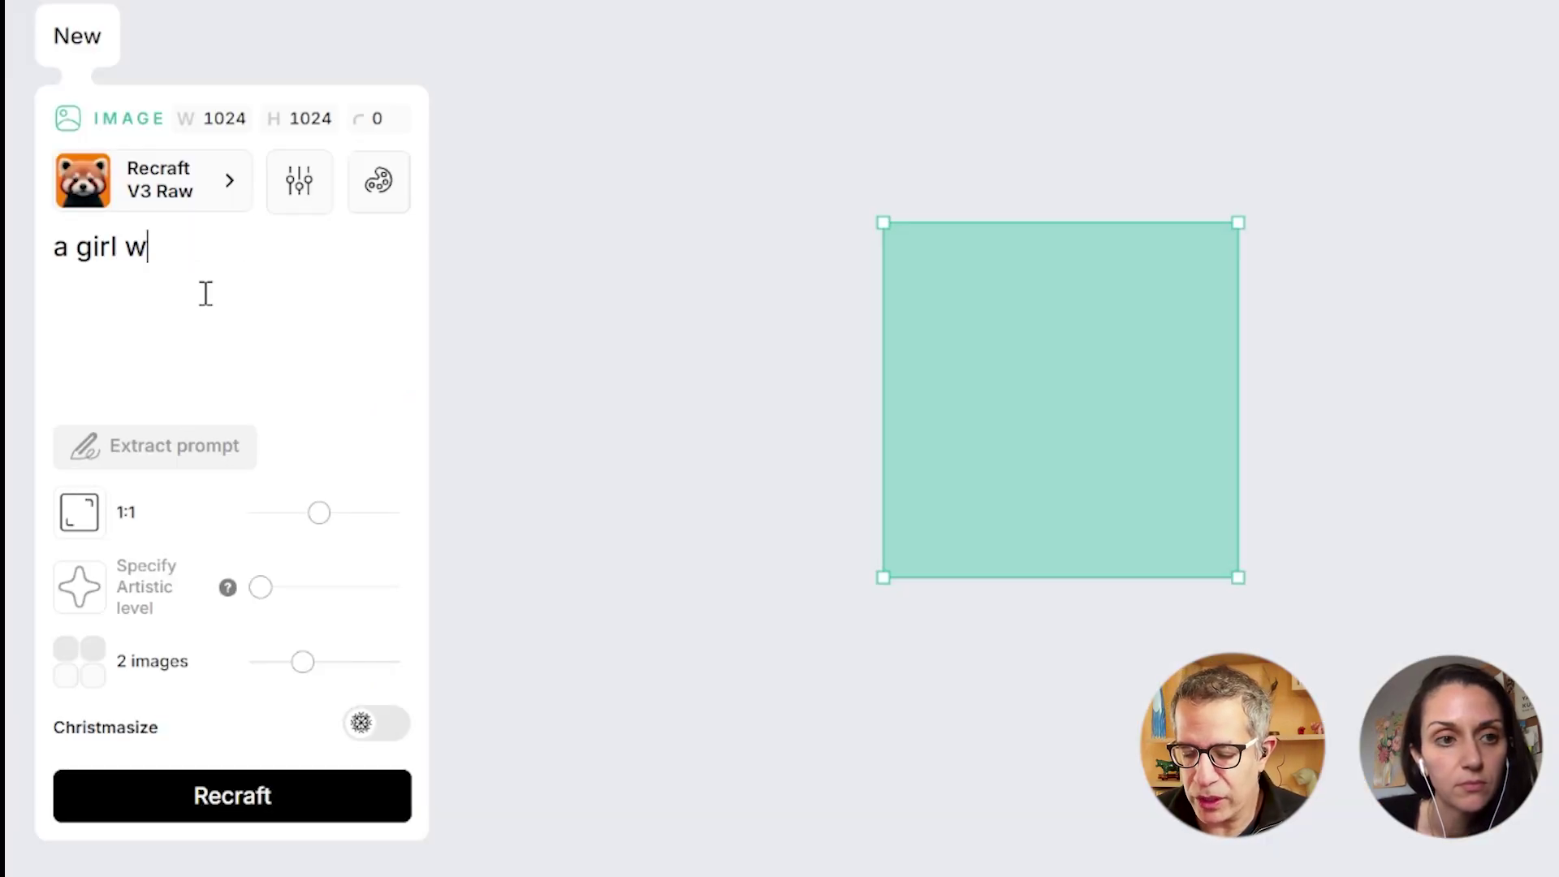
{"action": "type", "text": "alking on "}
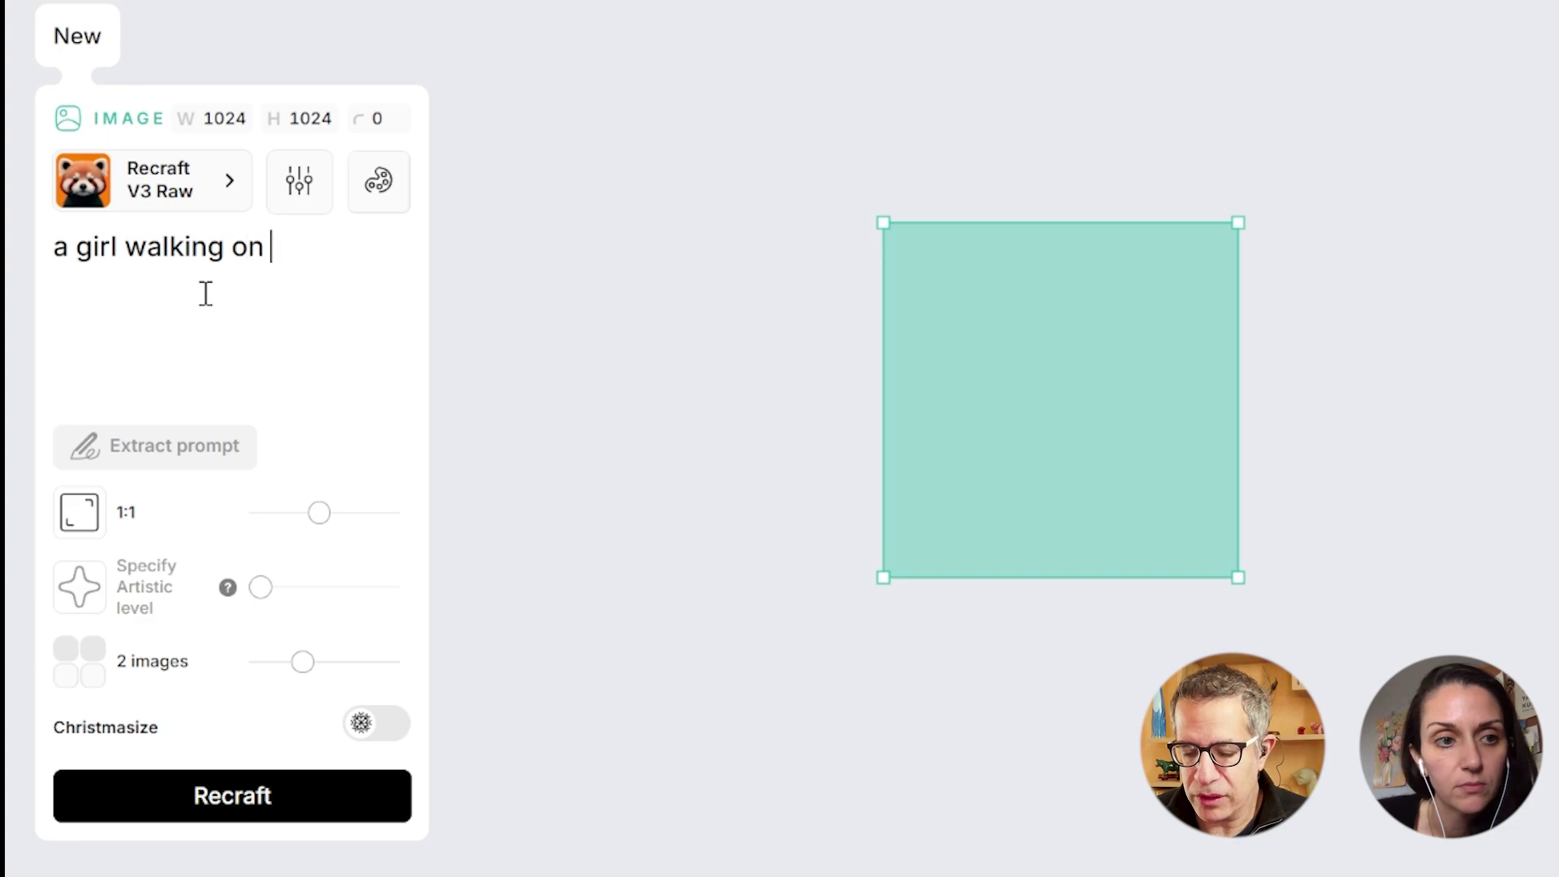
{"action": "type", "text": "a sidewalk"}
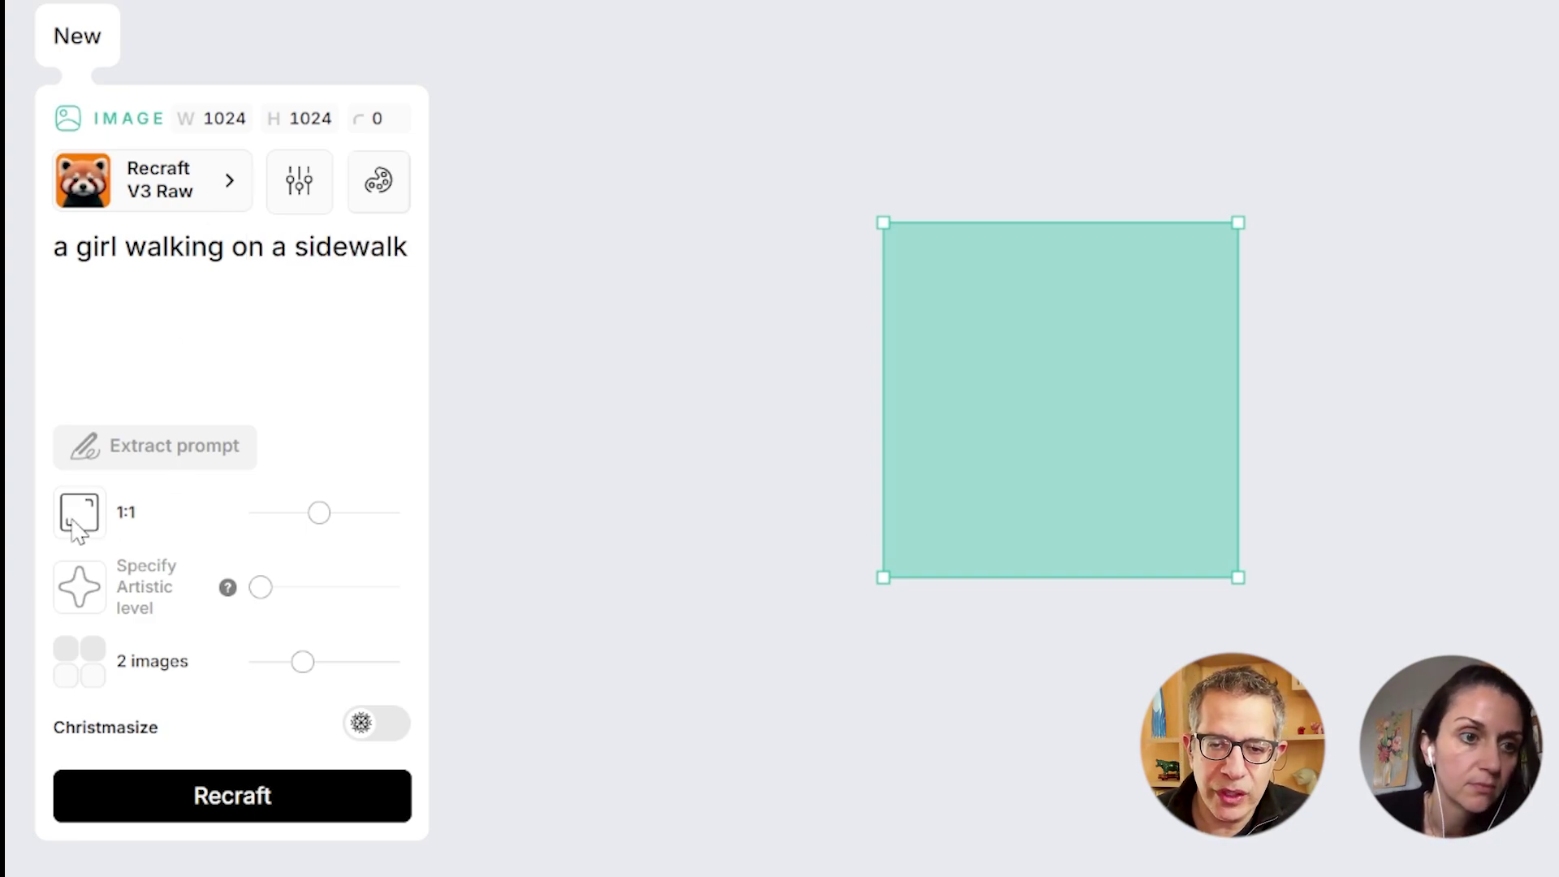
{"action": "left_click", "coordinate": [380, 199]}
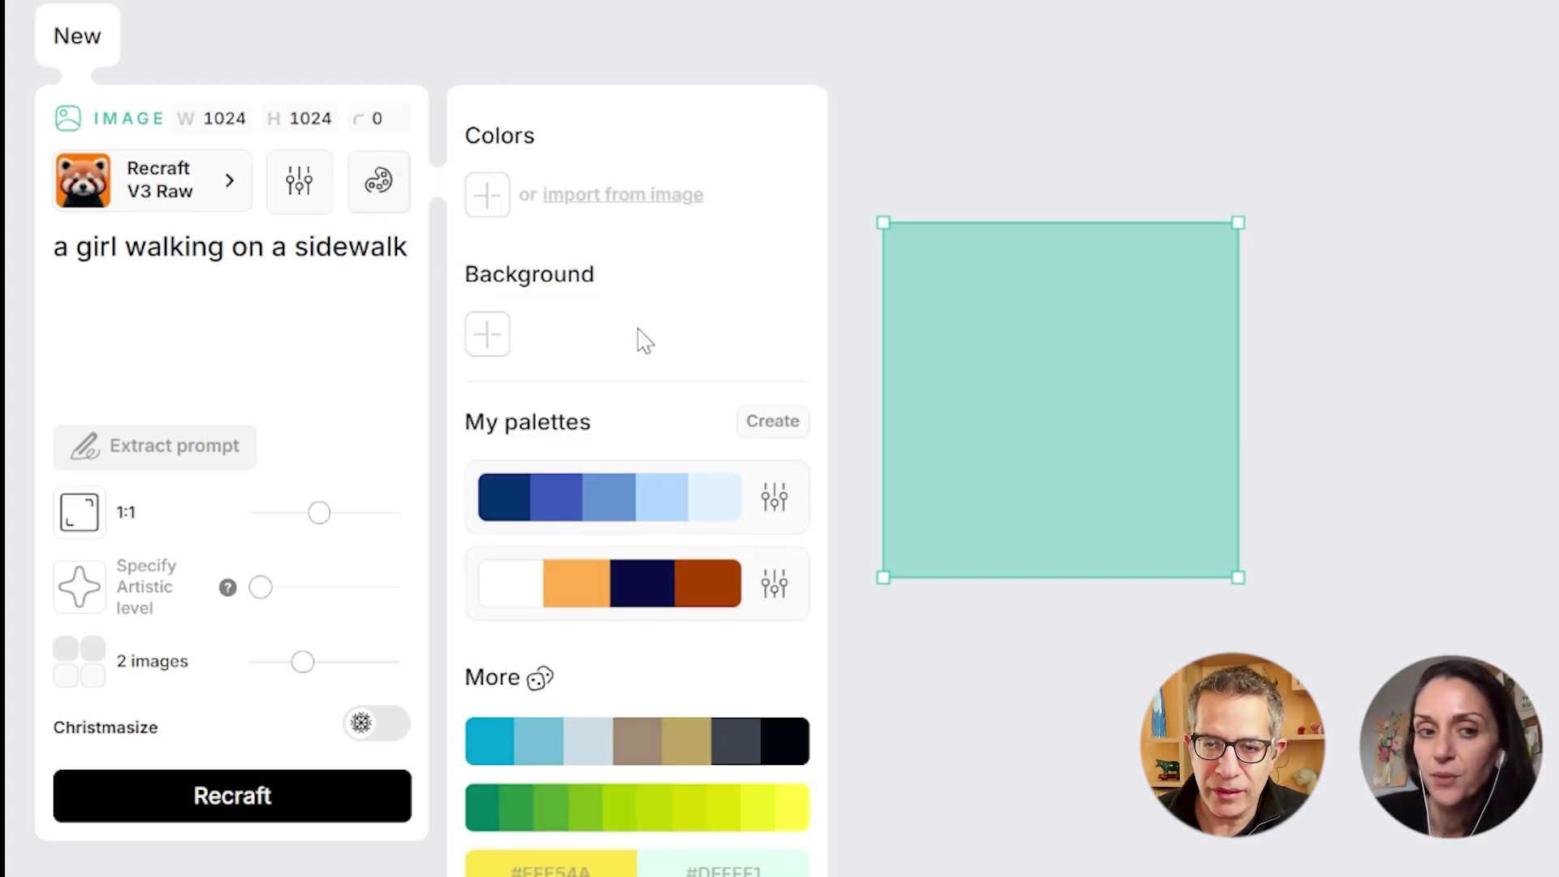
{"action": "left_click", "coordinate": [564, 499]}
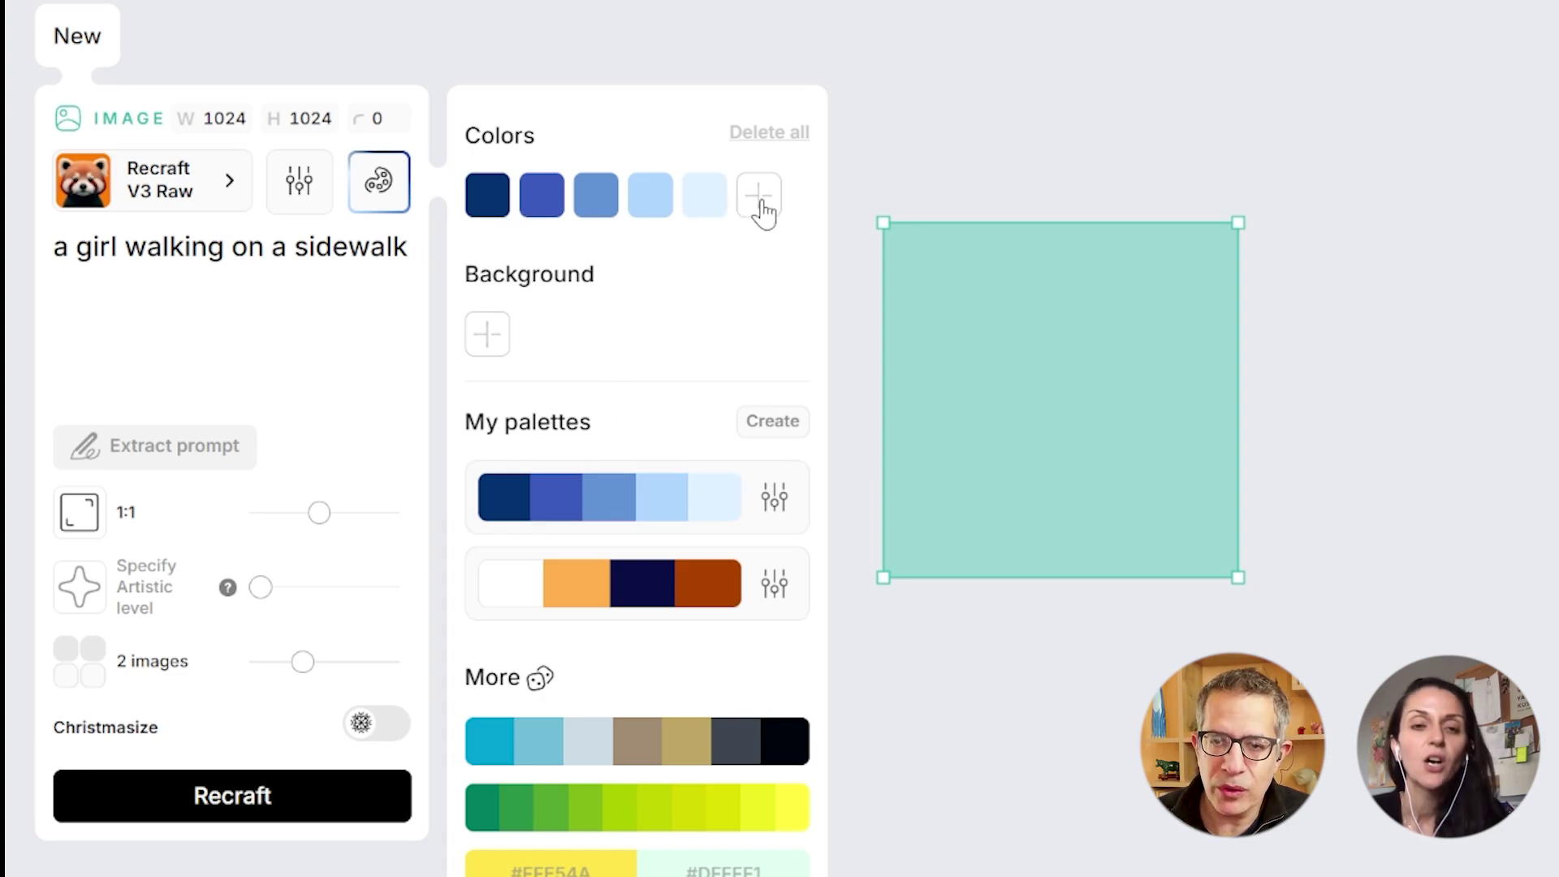
{"action": "left_click", "coordinate": [485, 336]}
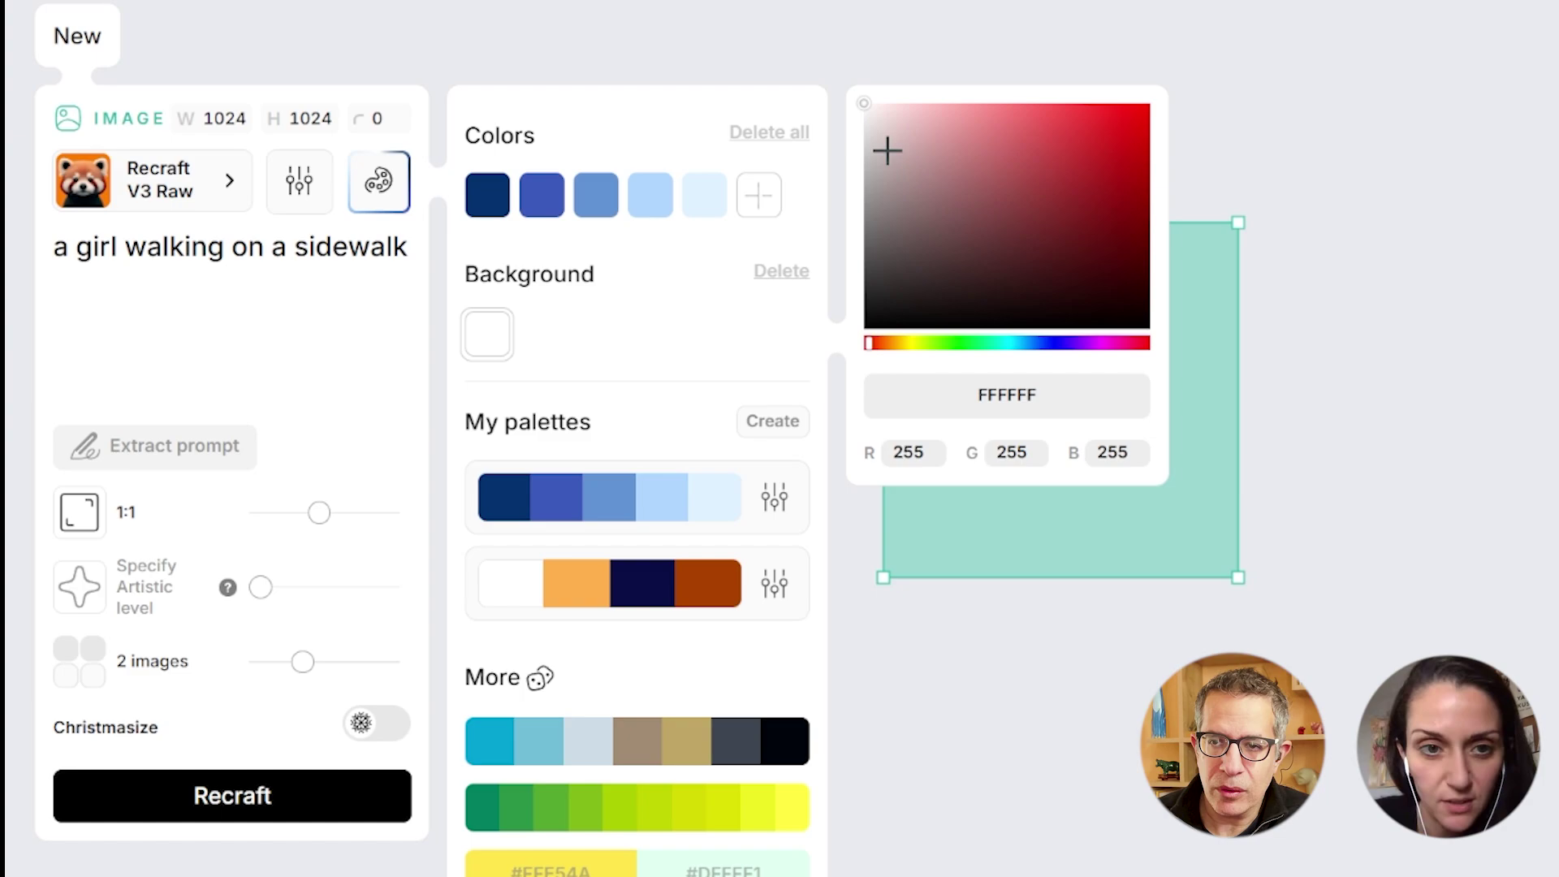
{"action": "left_click_drag", "start_coordinate": [887, 150], "coordinate": [864, 104]}
Replace the pale blue palette colour with pure red FF0000.
{"action": "left_click", "coordinate": [722, 187]}
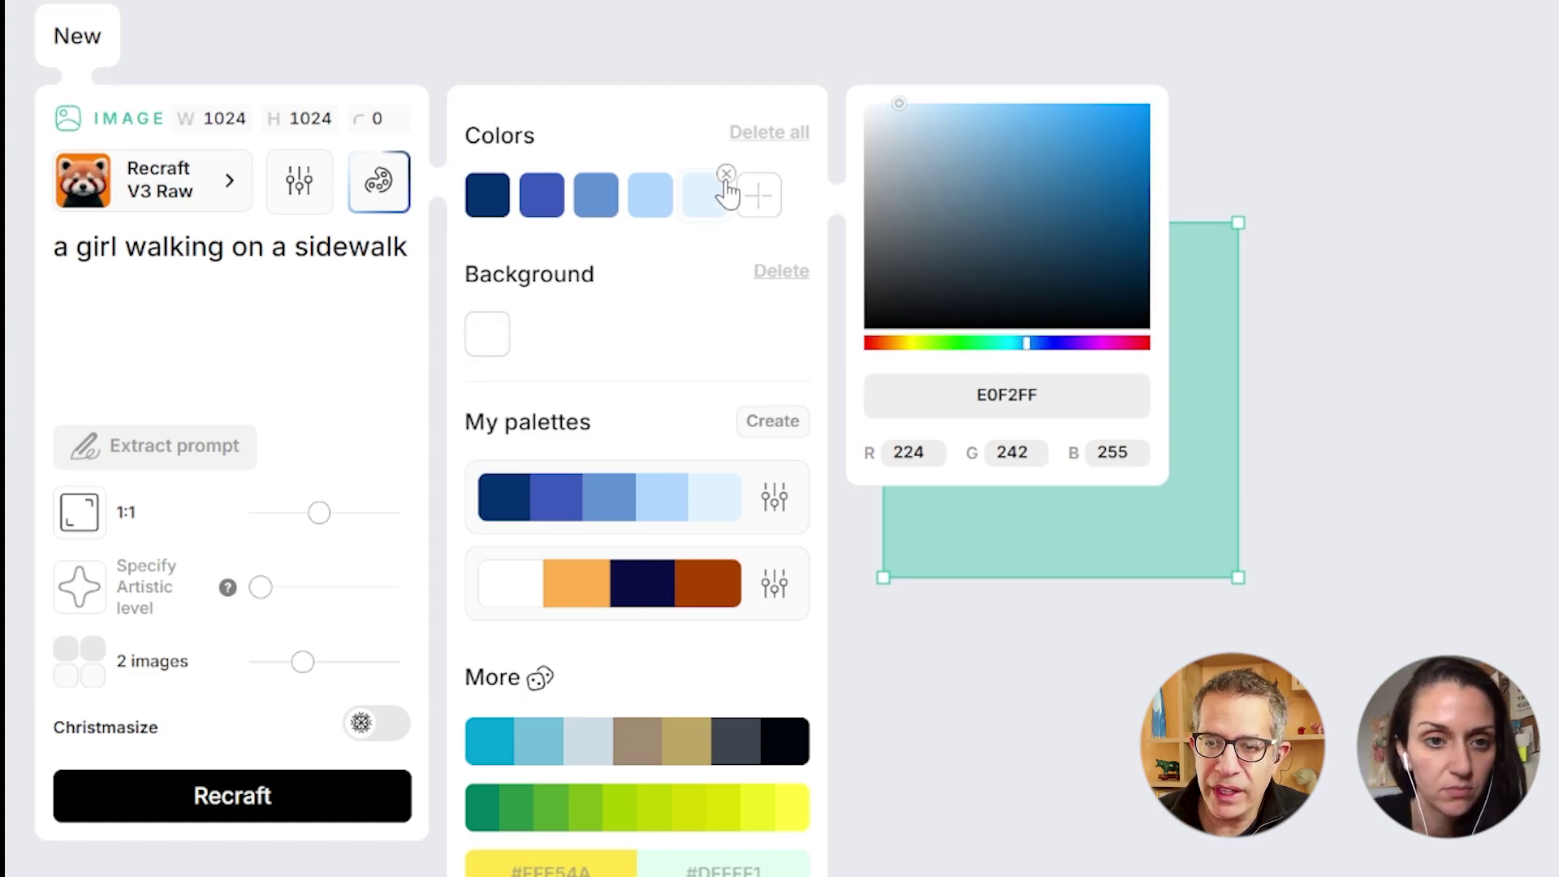
{"action": "left_click", "coordinate": [726, 175]}
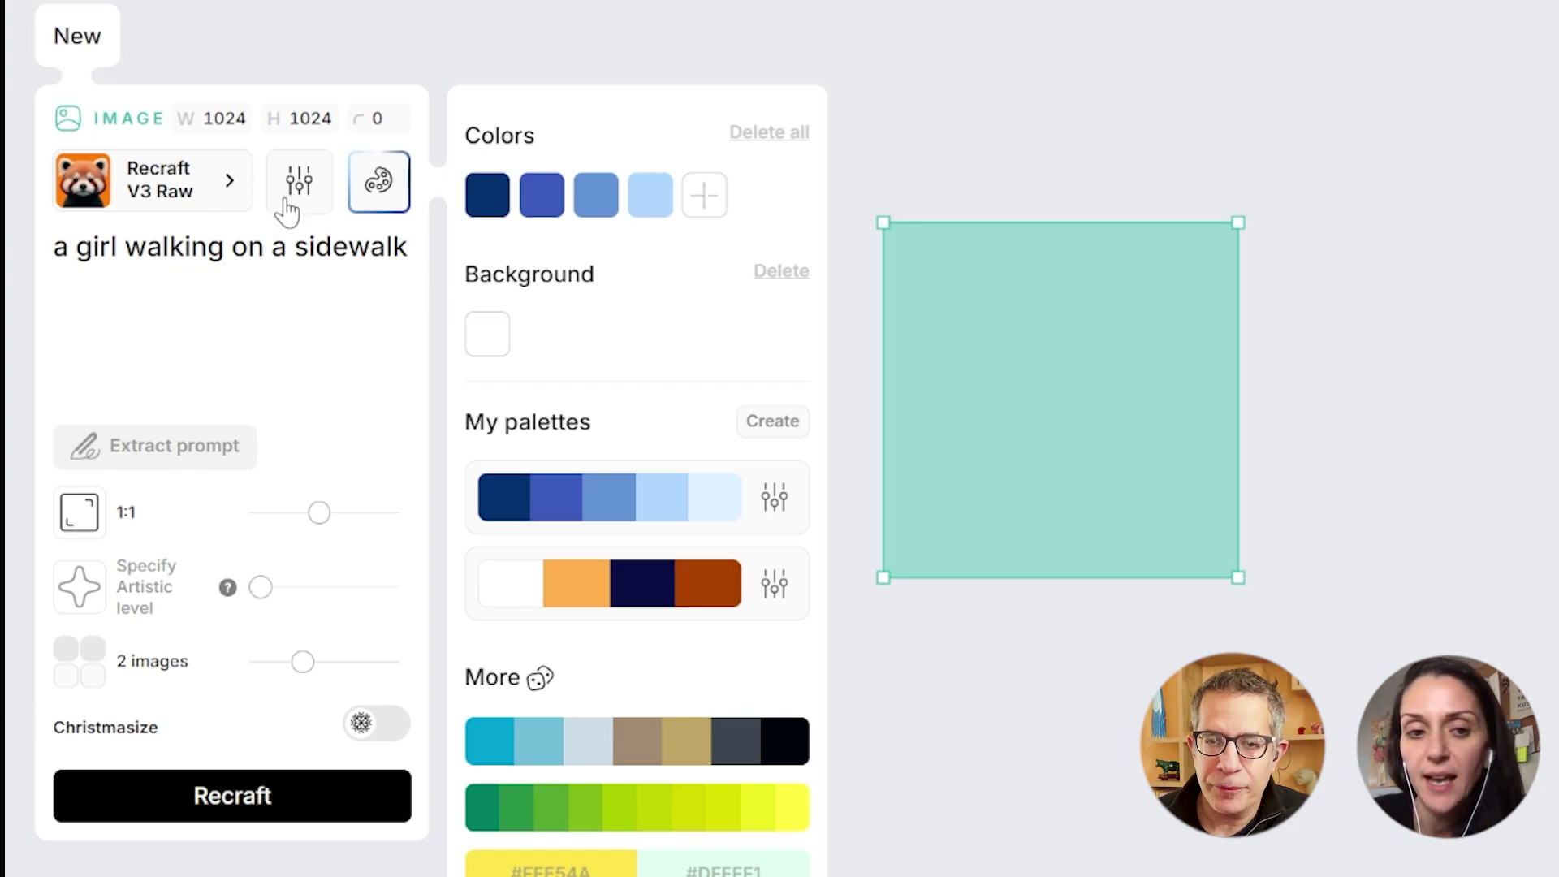
{"action": "left_click", "coordinate": [703, 213]}
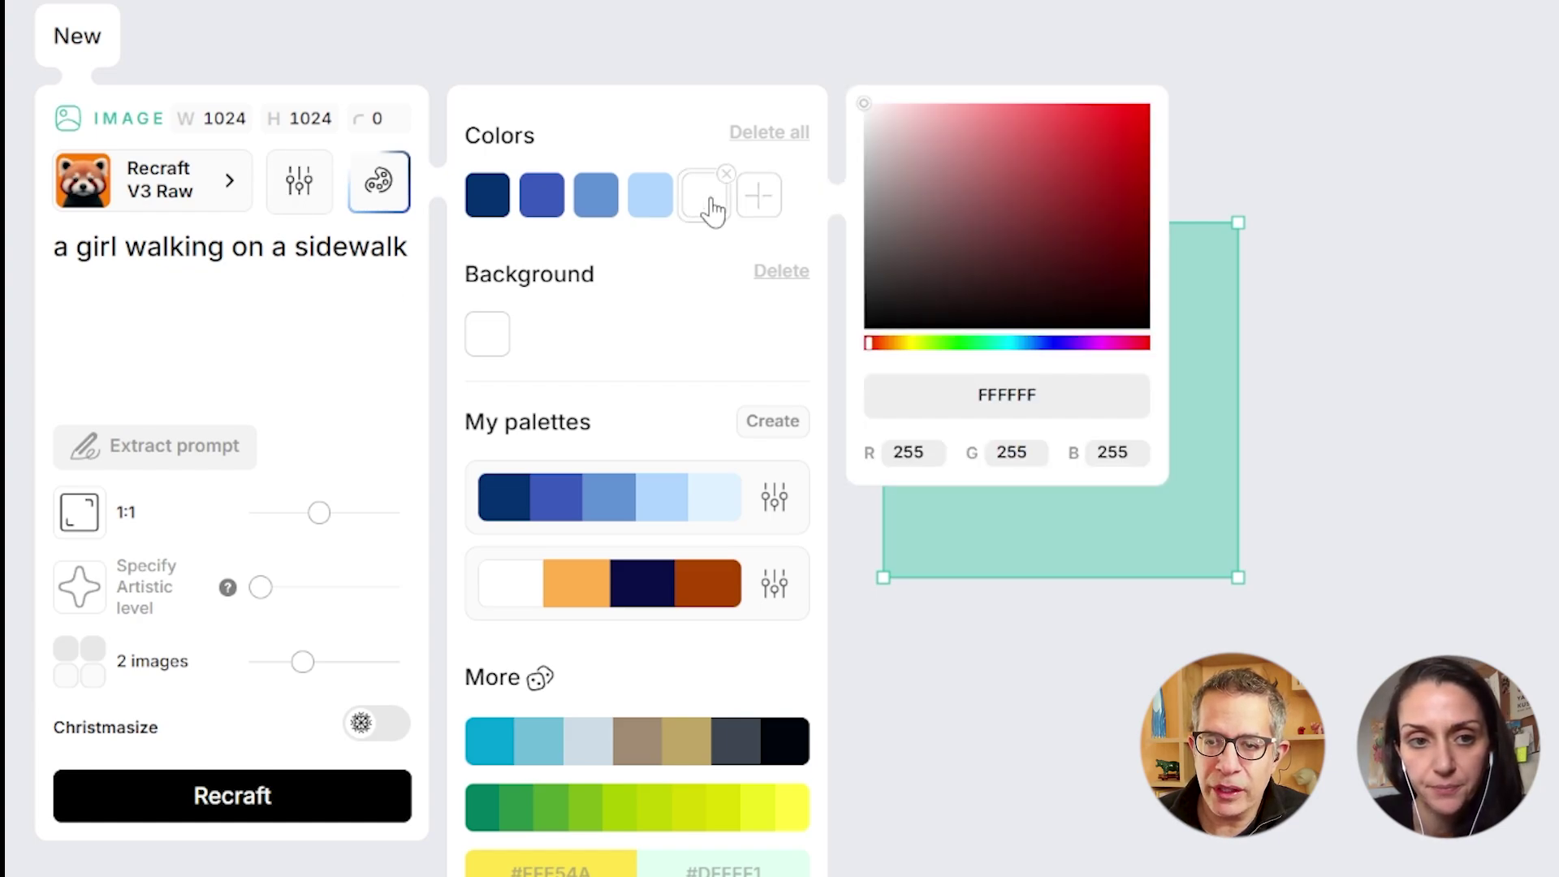
{"action": "left_click", "coordinate": [1113, 125]}
{"action": "left_click_drag", "start_coordinate": [1113, 124], "coordinate": [1200, 91]}
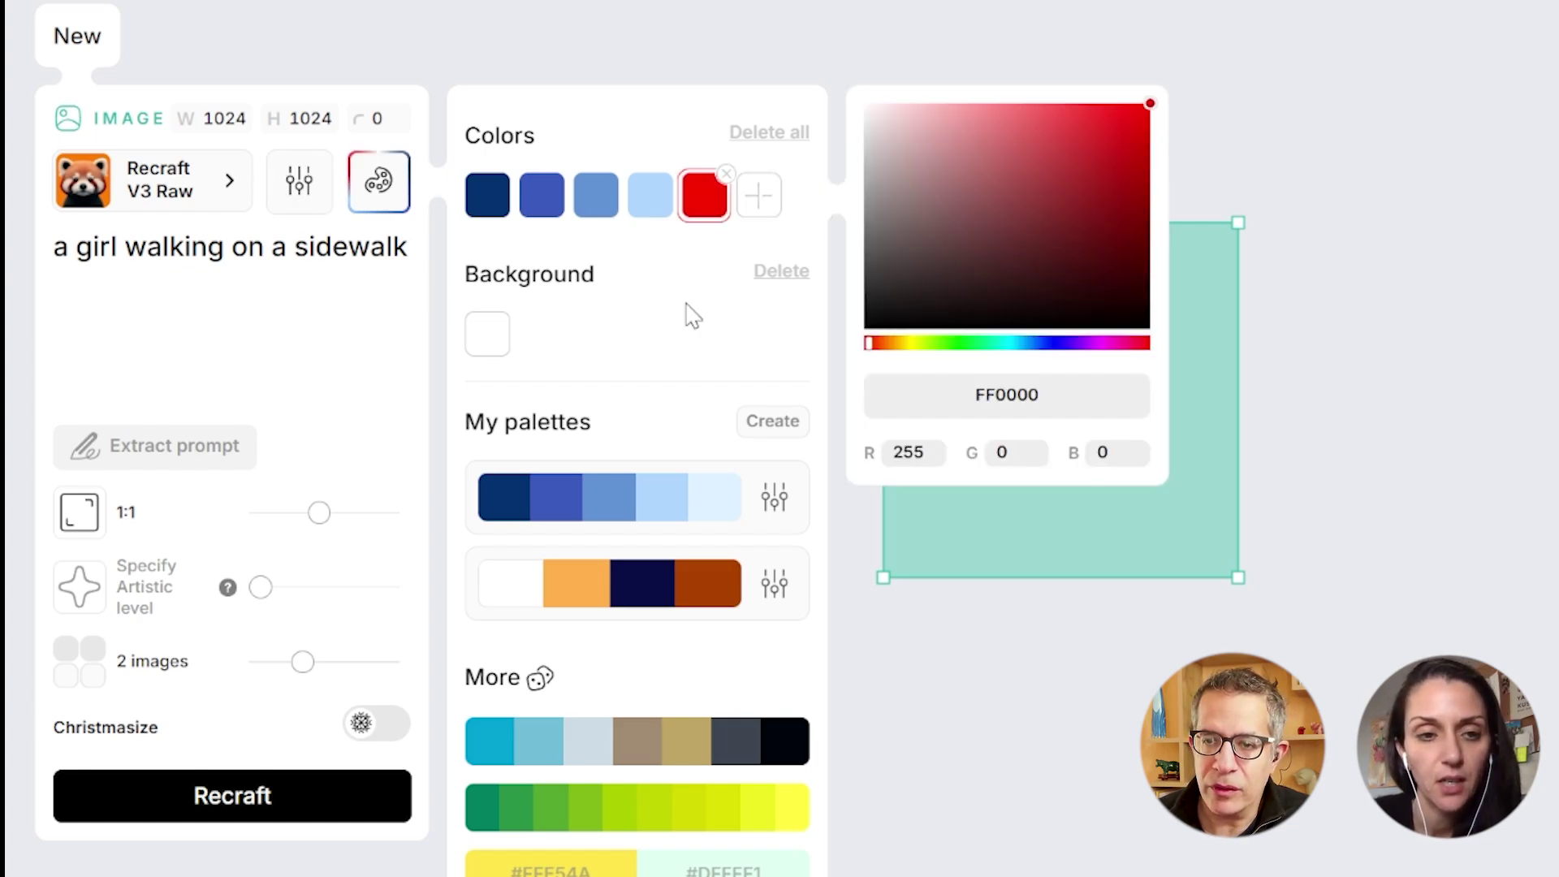
{"action": "left_click", "coordinate": [1055, 104]}
Exclude 'trees' from the image, generate, and view the second generated image.
{"action": "left_click", "coordinate": [302, 258]}
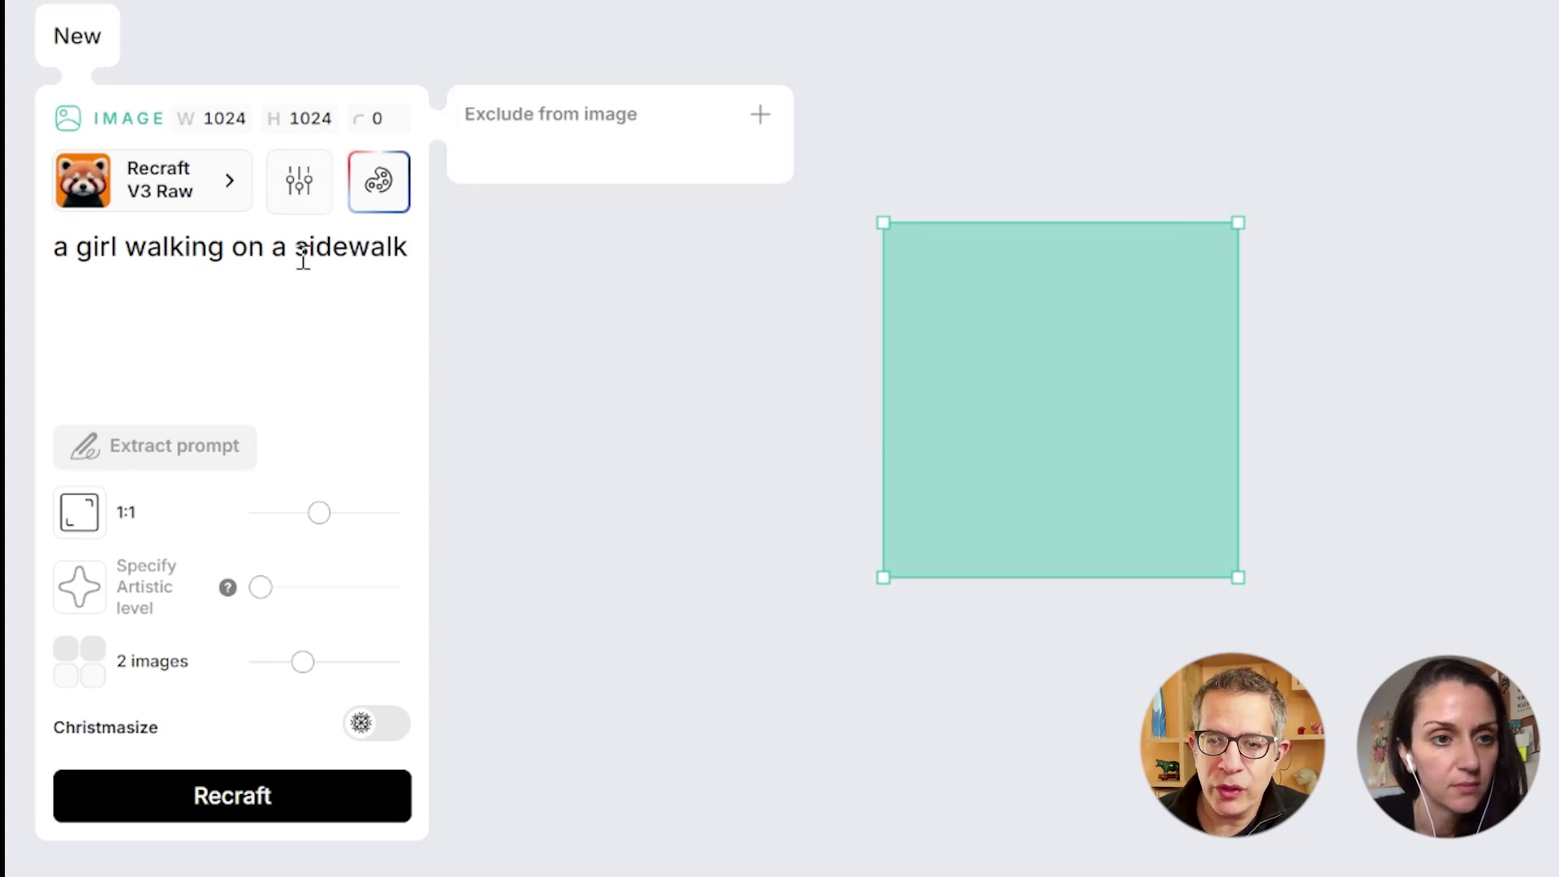
{"action": "left_click", "coordinate": [591, 130]}
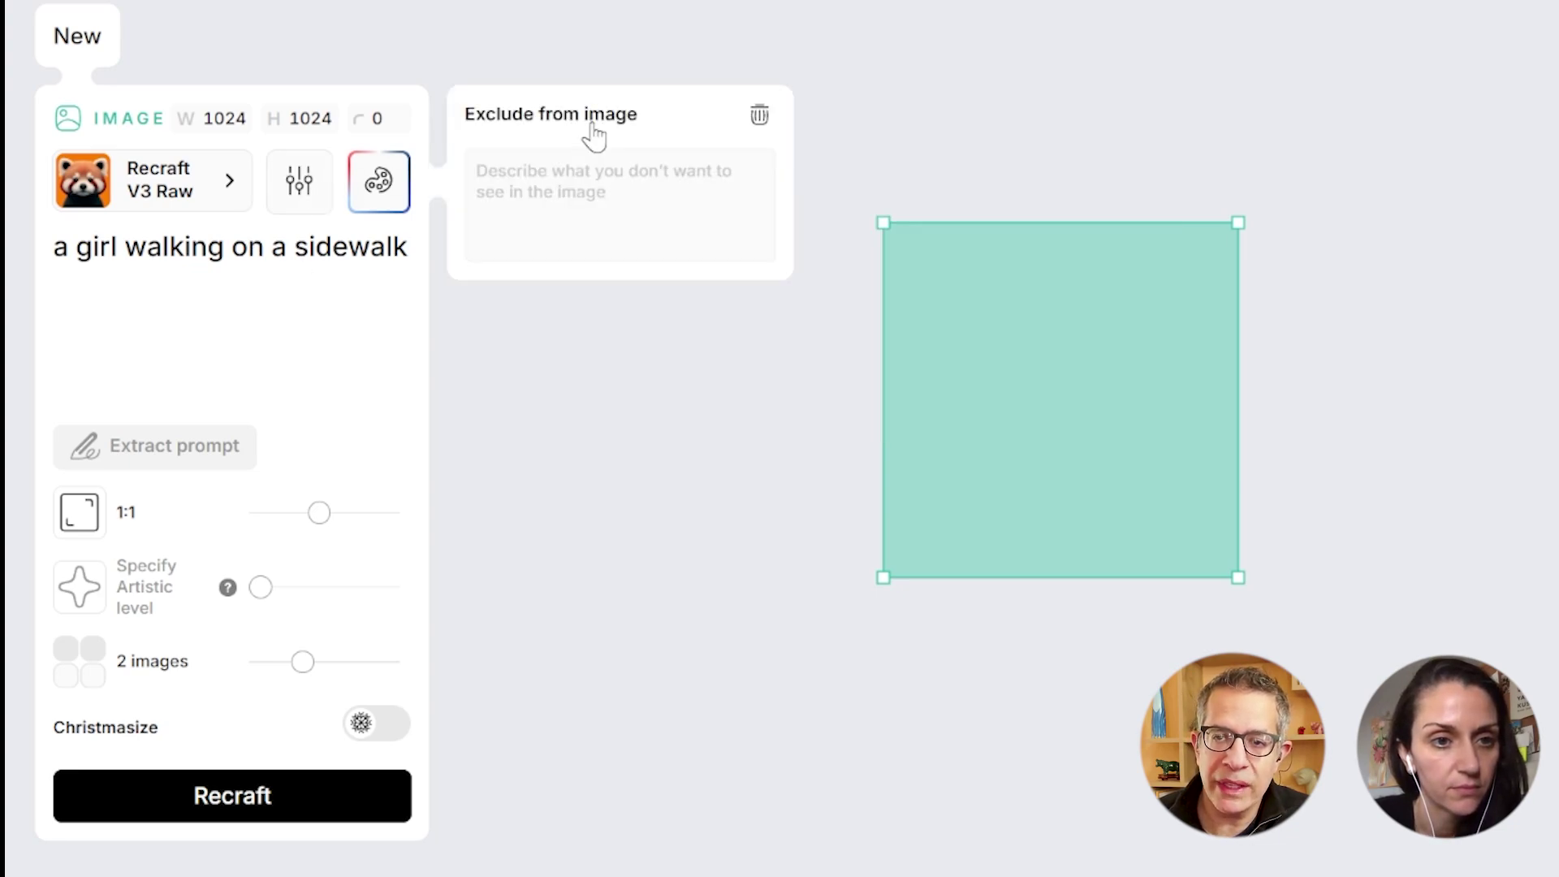
{"action": "left_click", "coordinate": [574, 195]}
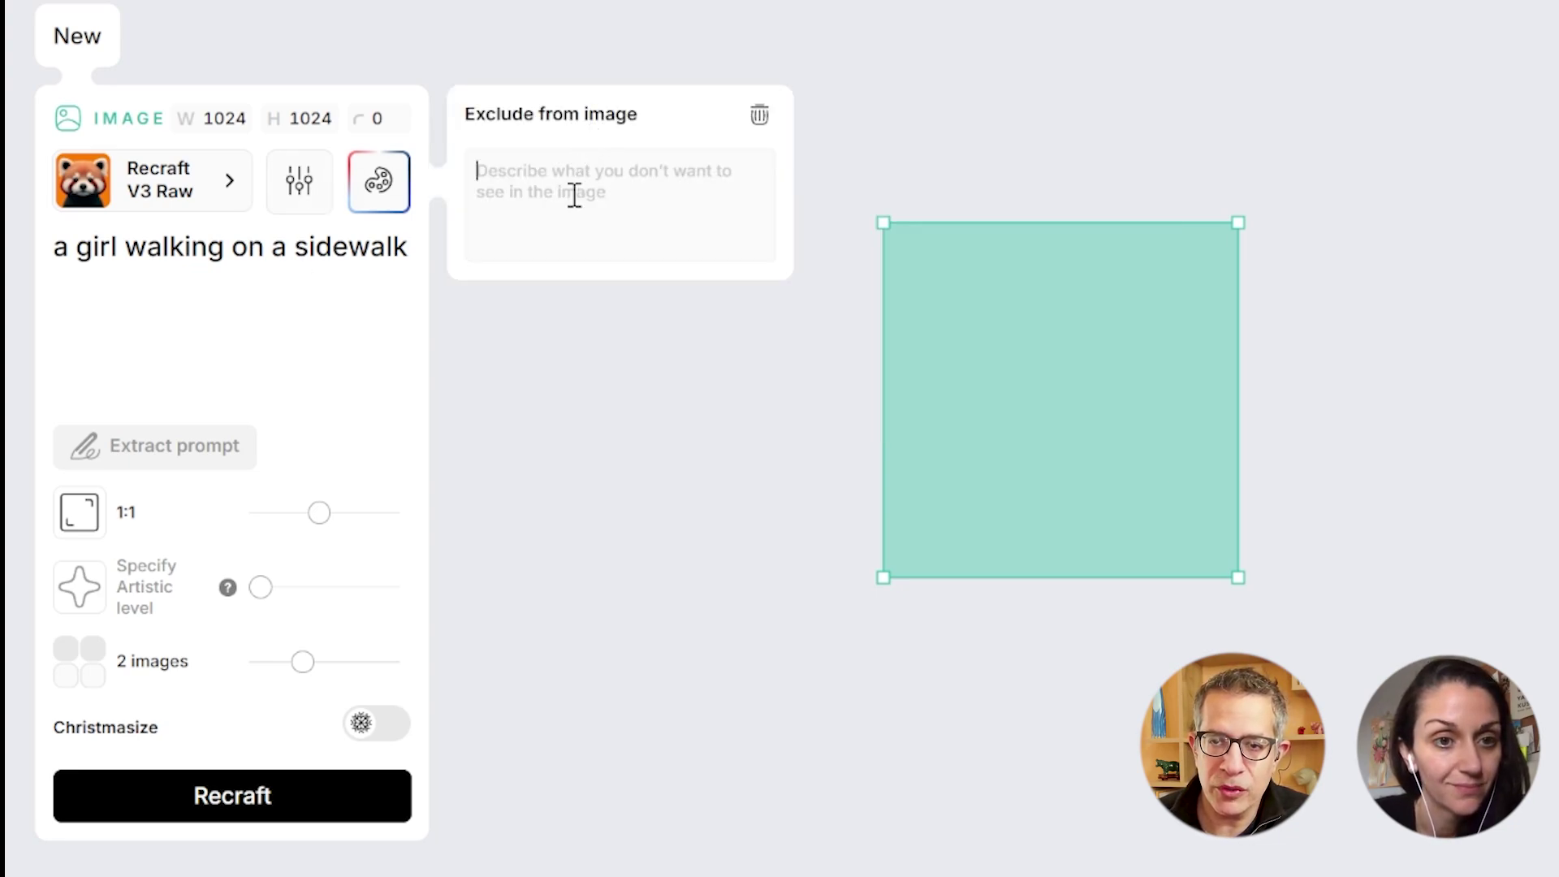
{"action": "type", "text": "tr"}
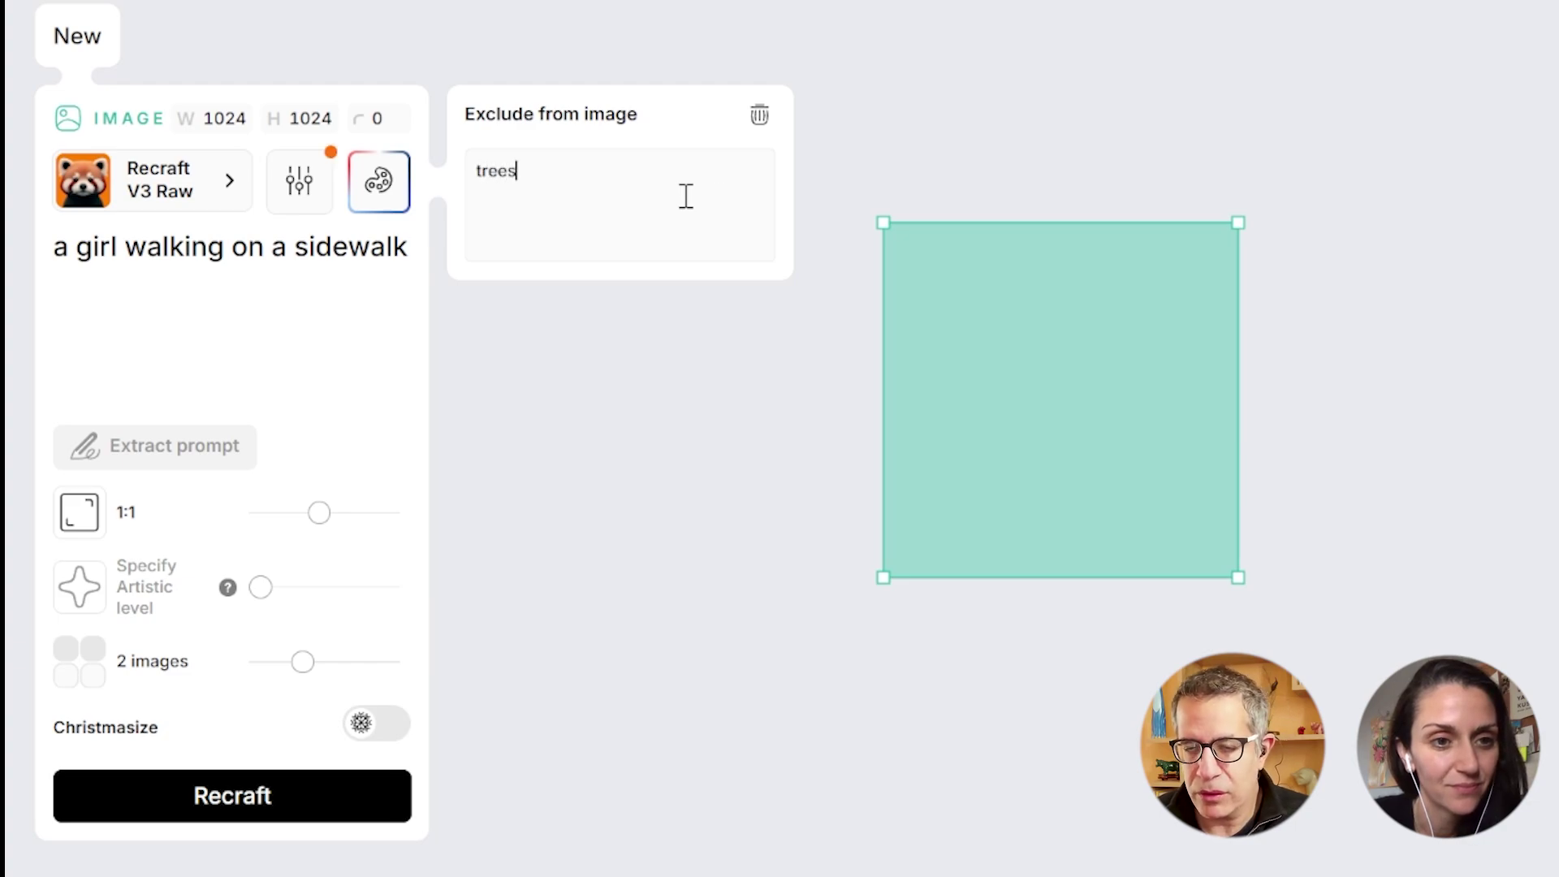
{"action": "type", "text": "ees"}
{"action": "key", "text": "Return"}
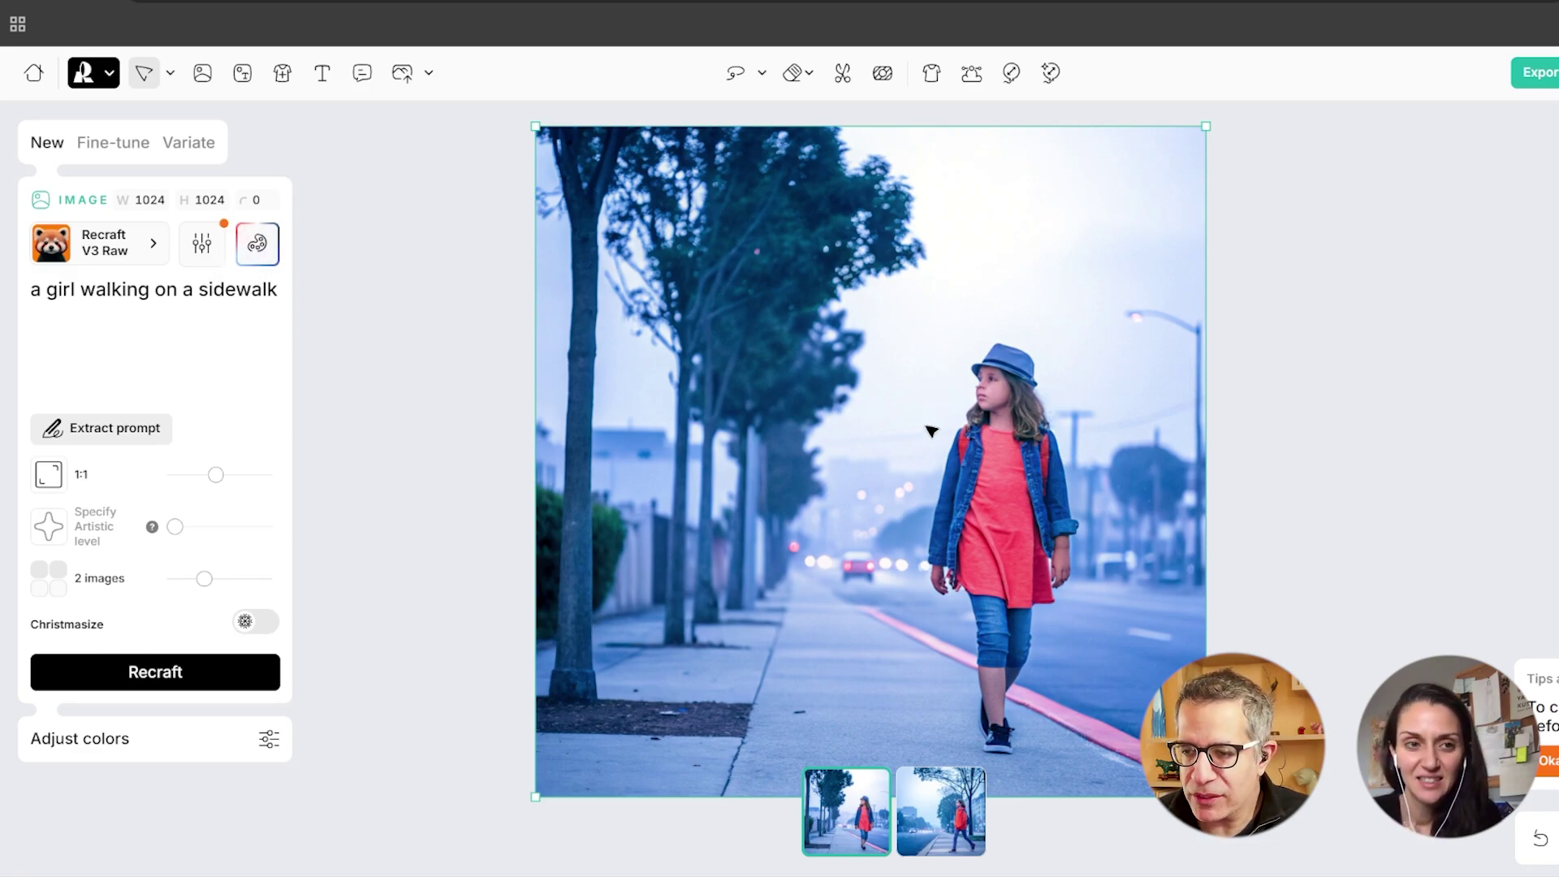
{"action": "left_click", "coordinate": [933, 788]}
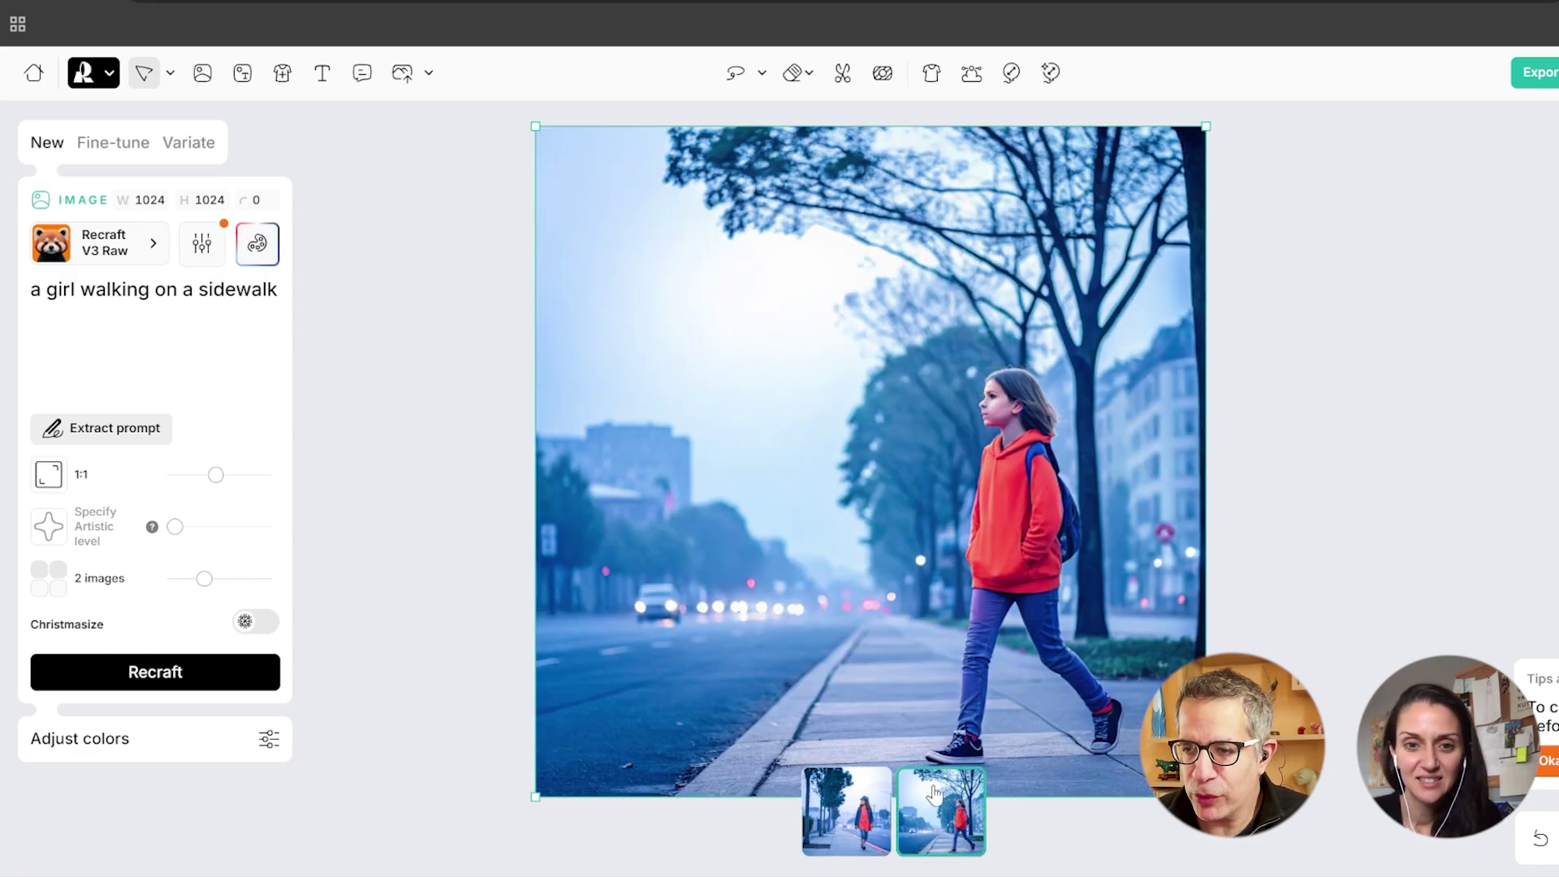
{"action": "left_click", "coordinate": [844, 813]}
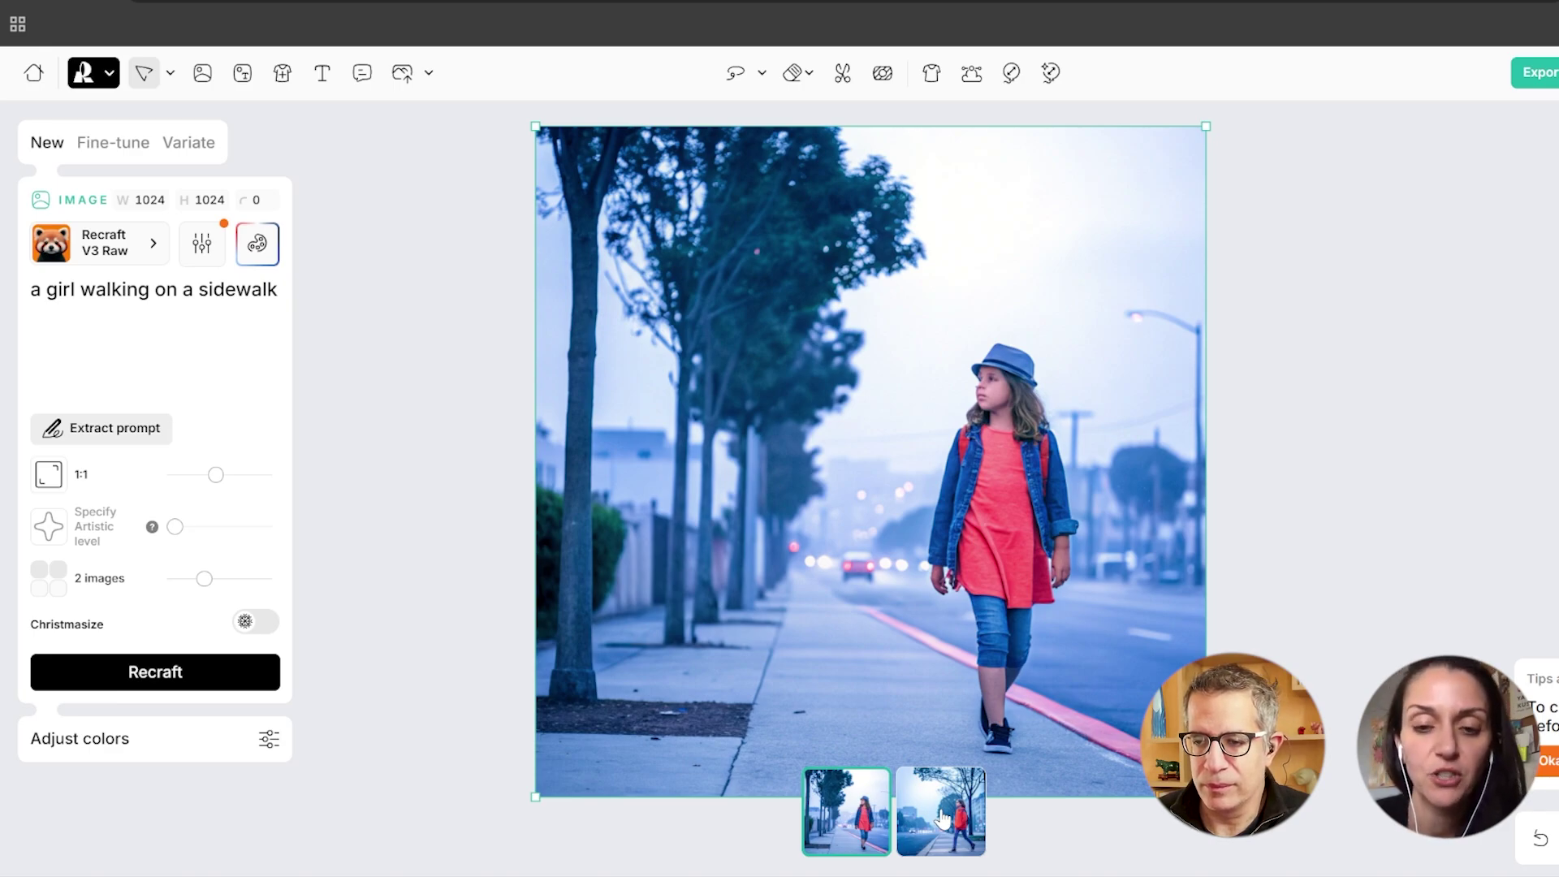
{"action": "left_click", "coordinate": [939, 820]}
{"action": "left_click", "coordinate": [849, 807]}
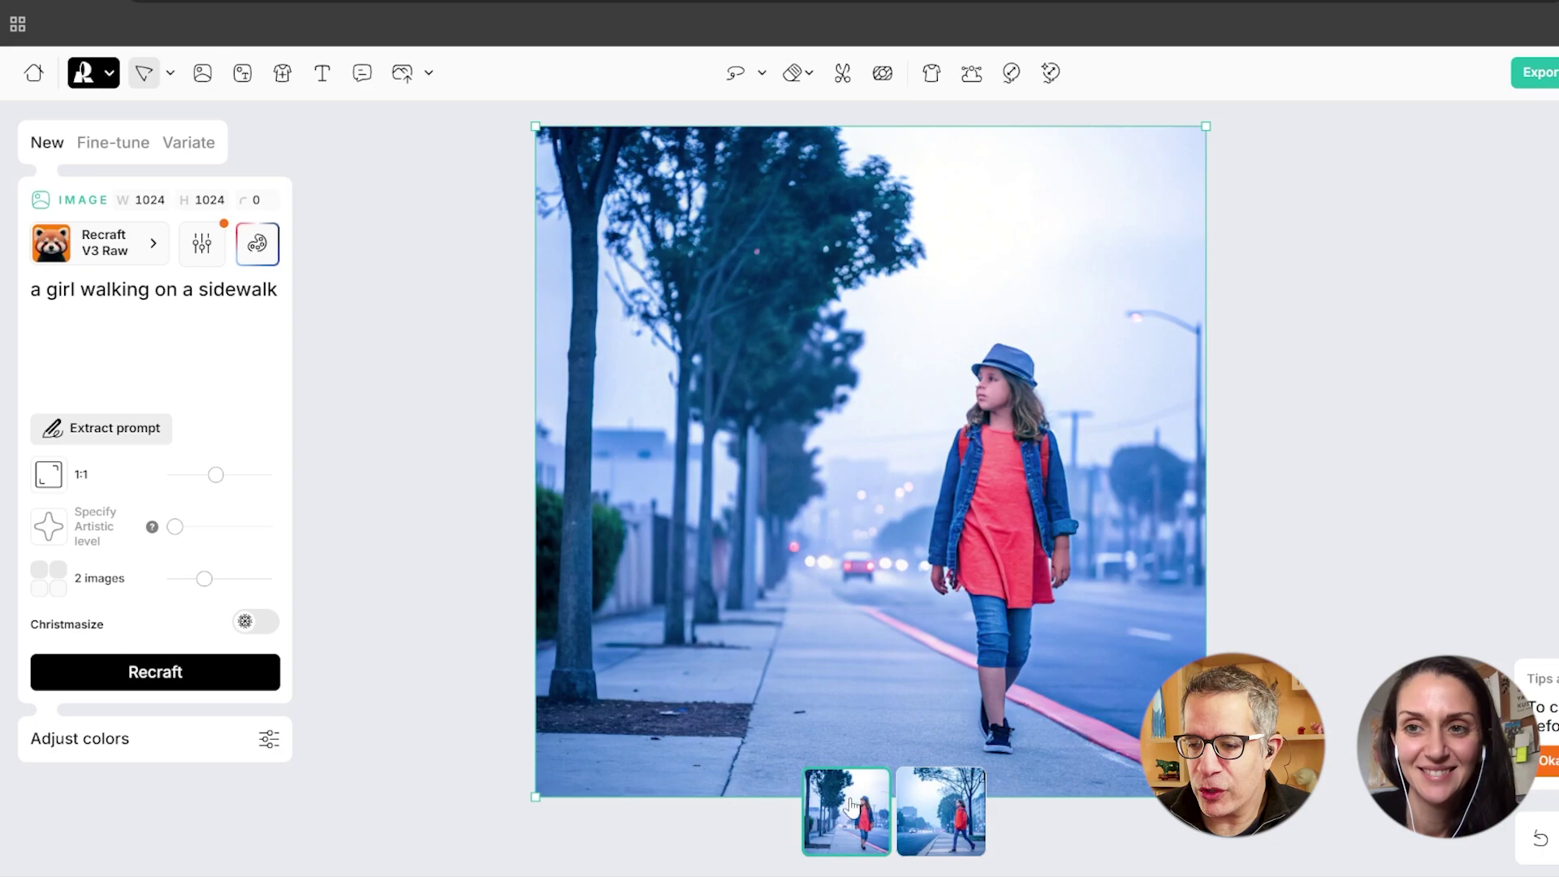
{"action": "left_click", "coordinate": [957, 817]}
{"action": "left_click", "coordinate": [879, 811]}
{"action": "left_click", "coordinate": [957, 812]}
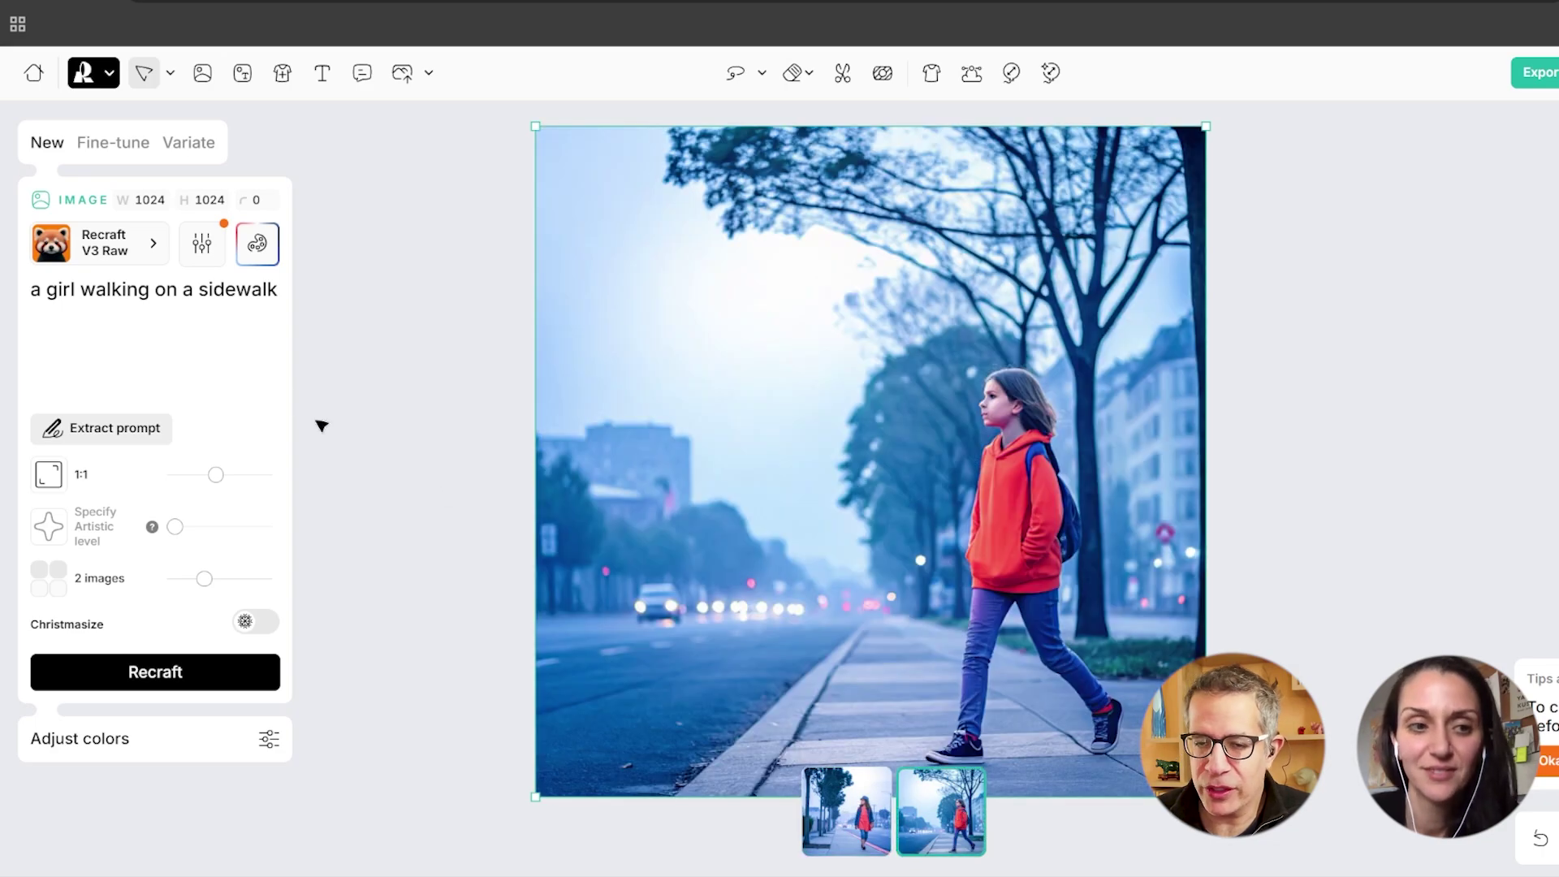
{"action": "left_click", "coordinate": [186, 675]}
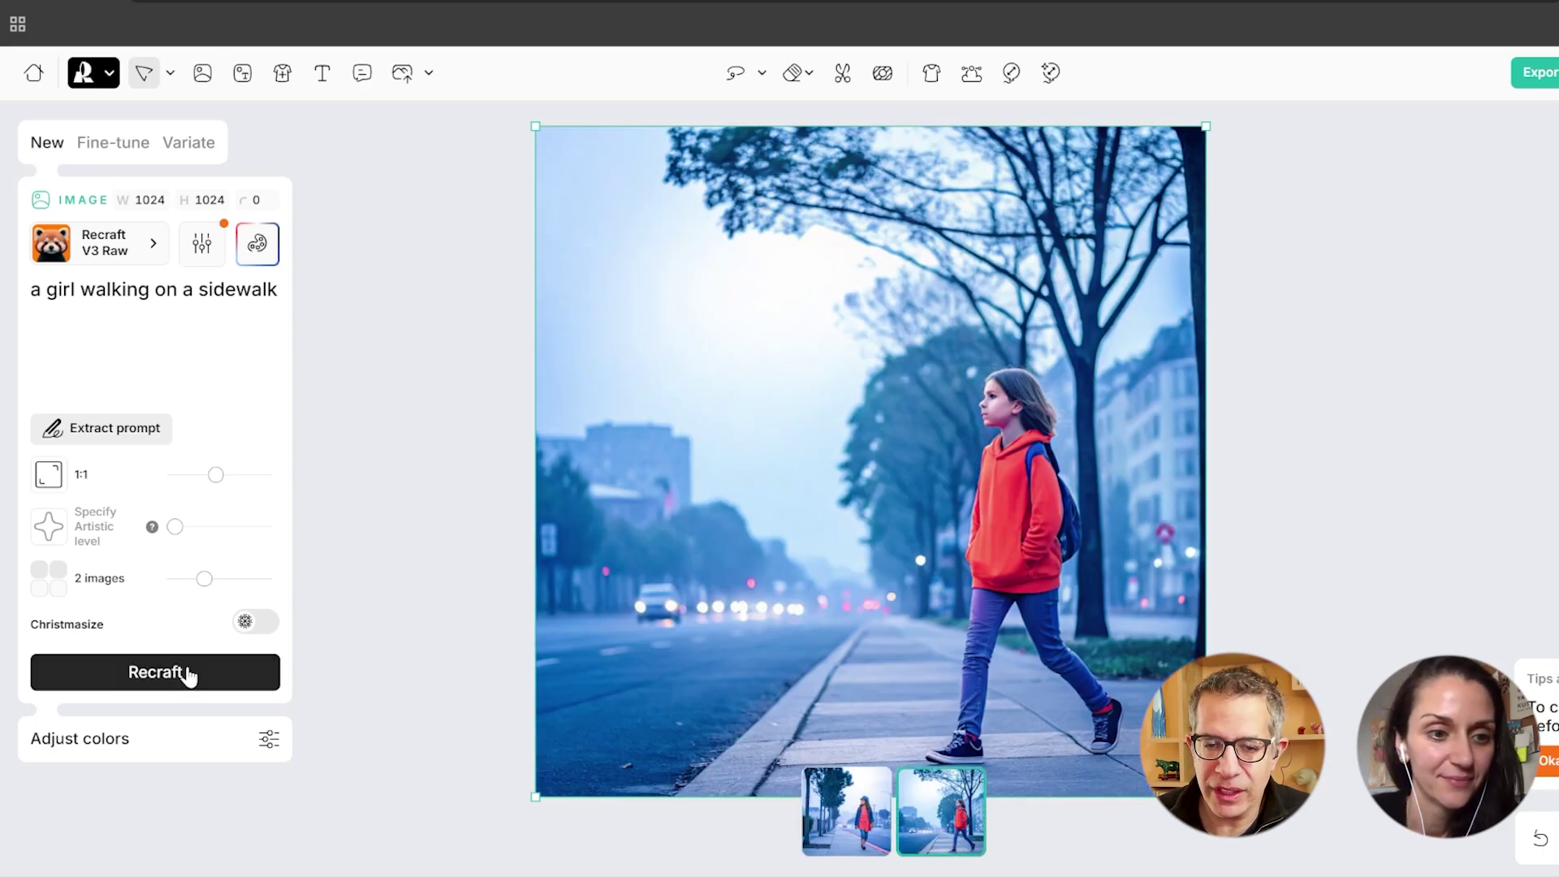
Shift the sidewalk image's colour spectrum toward purple.
{"action": "left_click", "coordinate": [237, 744]}
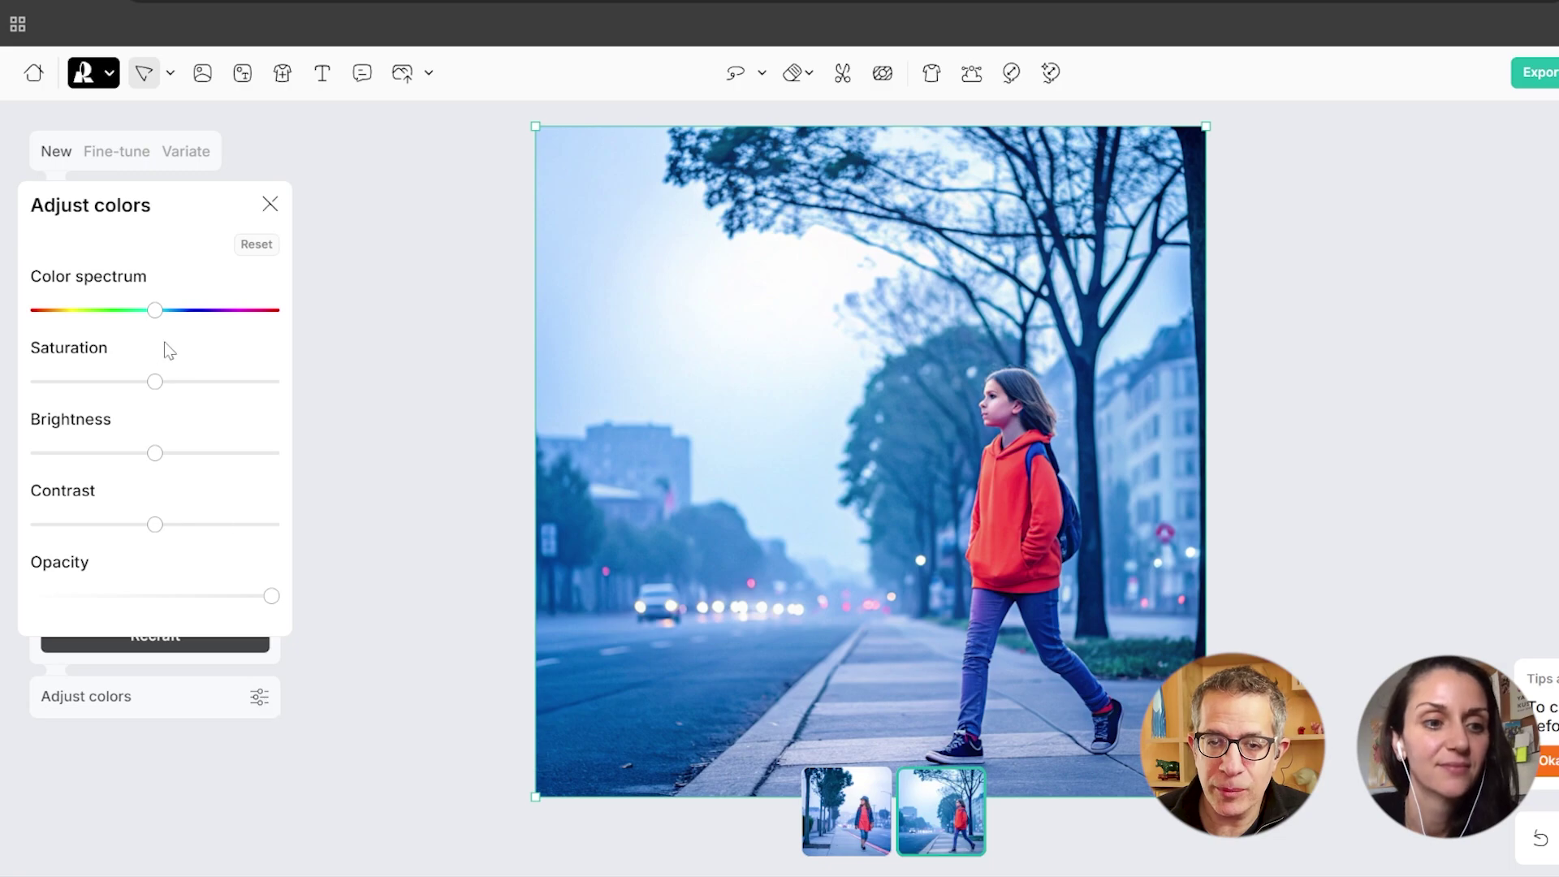
{"action": "mouse_move", "coordinate": [155, 310]}
{"action": "left_mouse_down"}
{"action": "mouse_move", "coordinate": [114, 311]}
{"action": "mouse_move", "coordinate": [186, 312]}
{"action": "mouse_move", "coordinate": [163, 311]}
{"action": "left_mouse_up"}
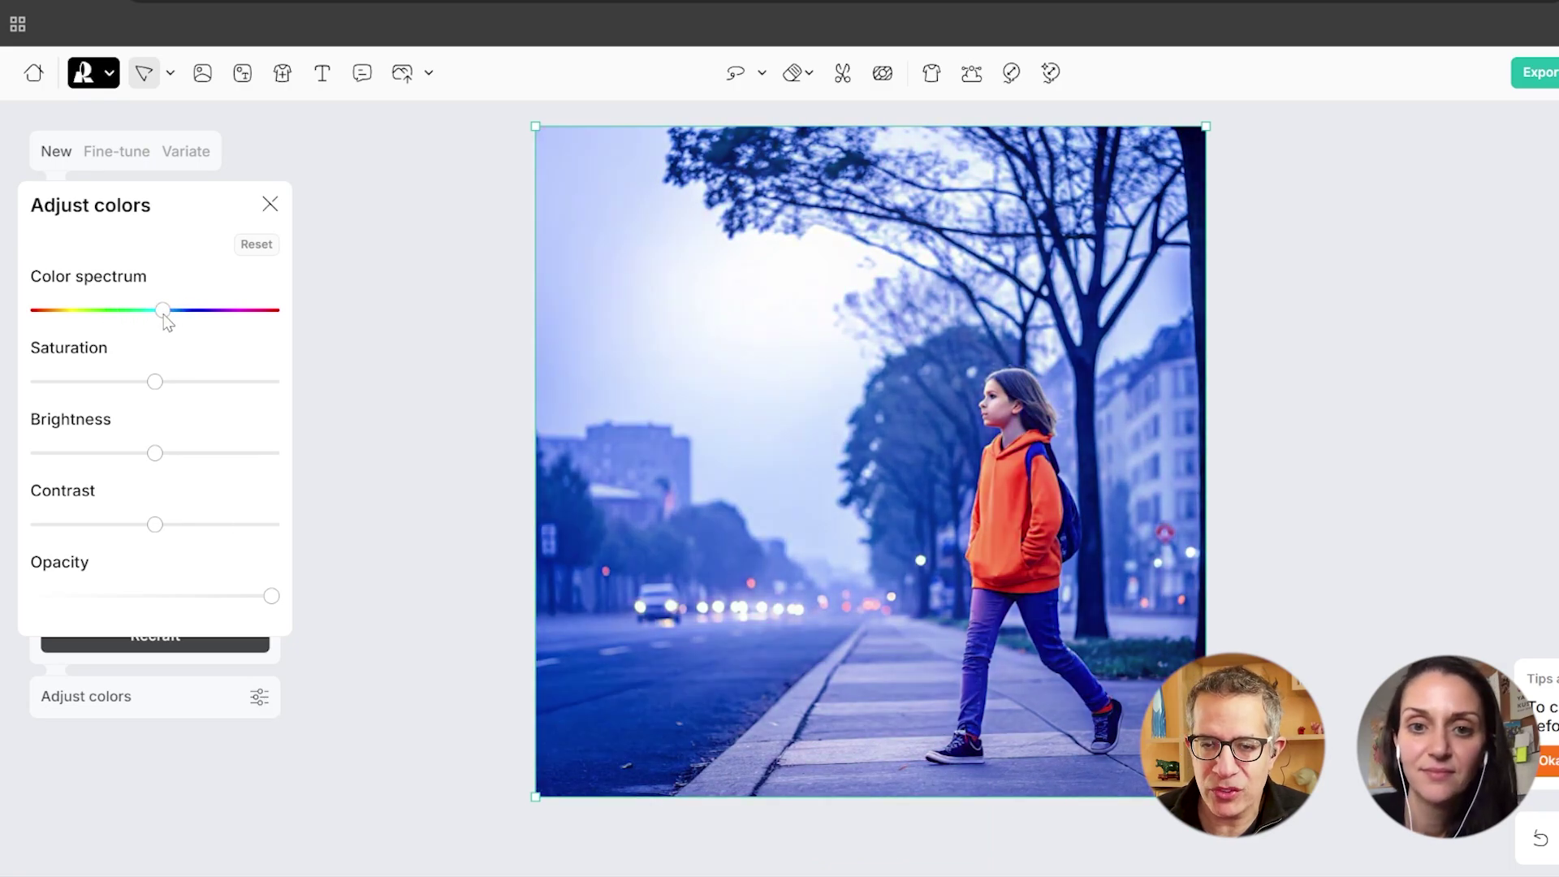
{"action": "left_click", "coordinate": [274, 209]}
{"action": "left_click", "coordinate": [116, 151]}
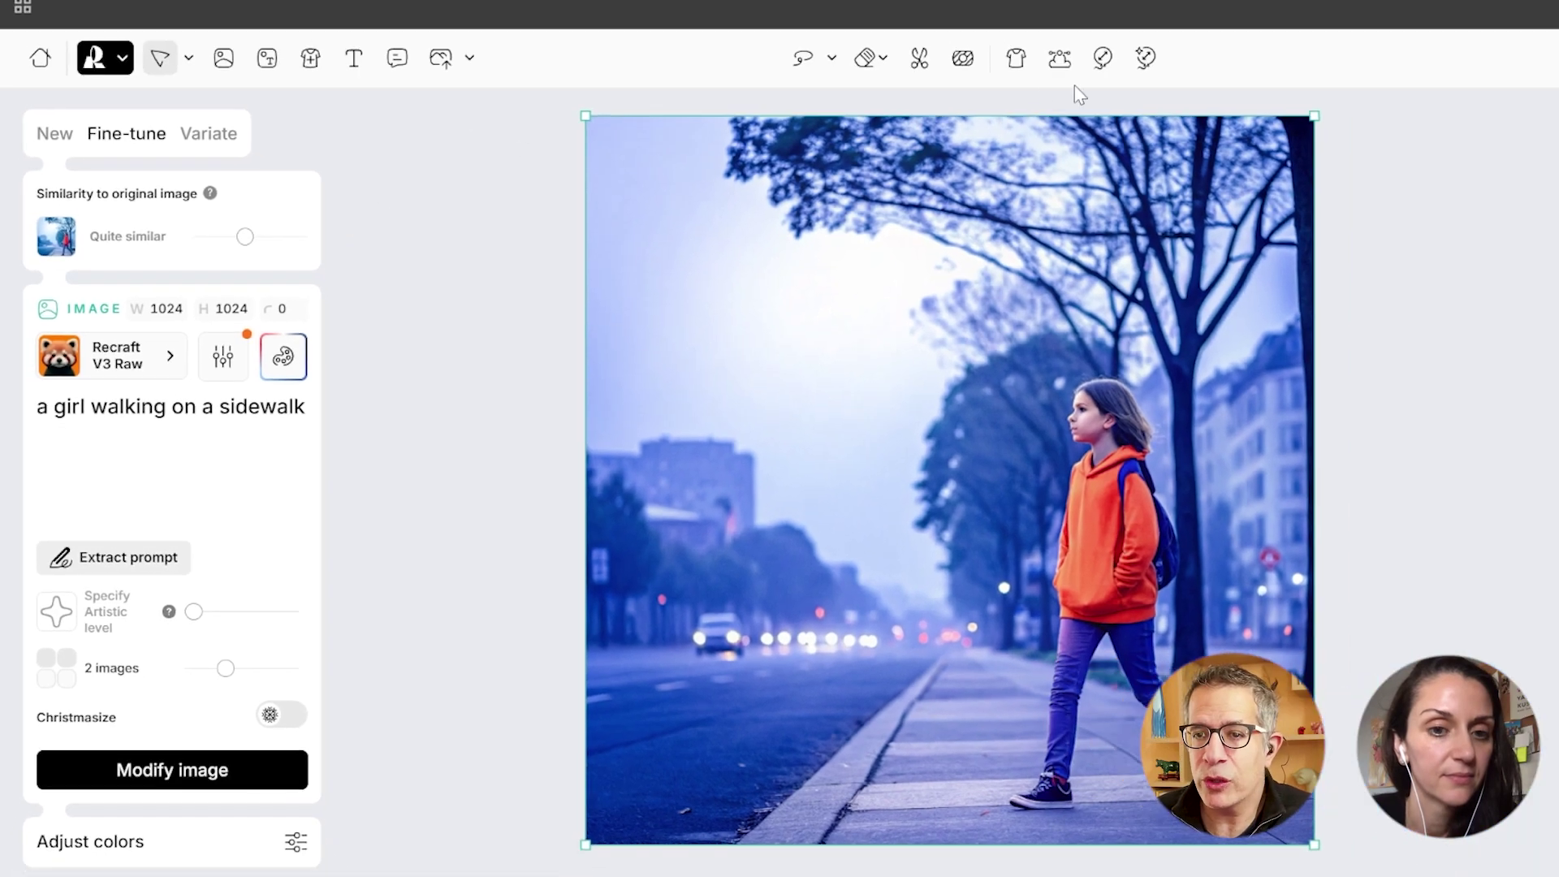
Import a photo beside the blue image and fine-tune it as 'an Asian woman sitting at her desk working', Very similar.
{"action": "left_click", "coordinate": [441, 58]}
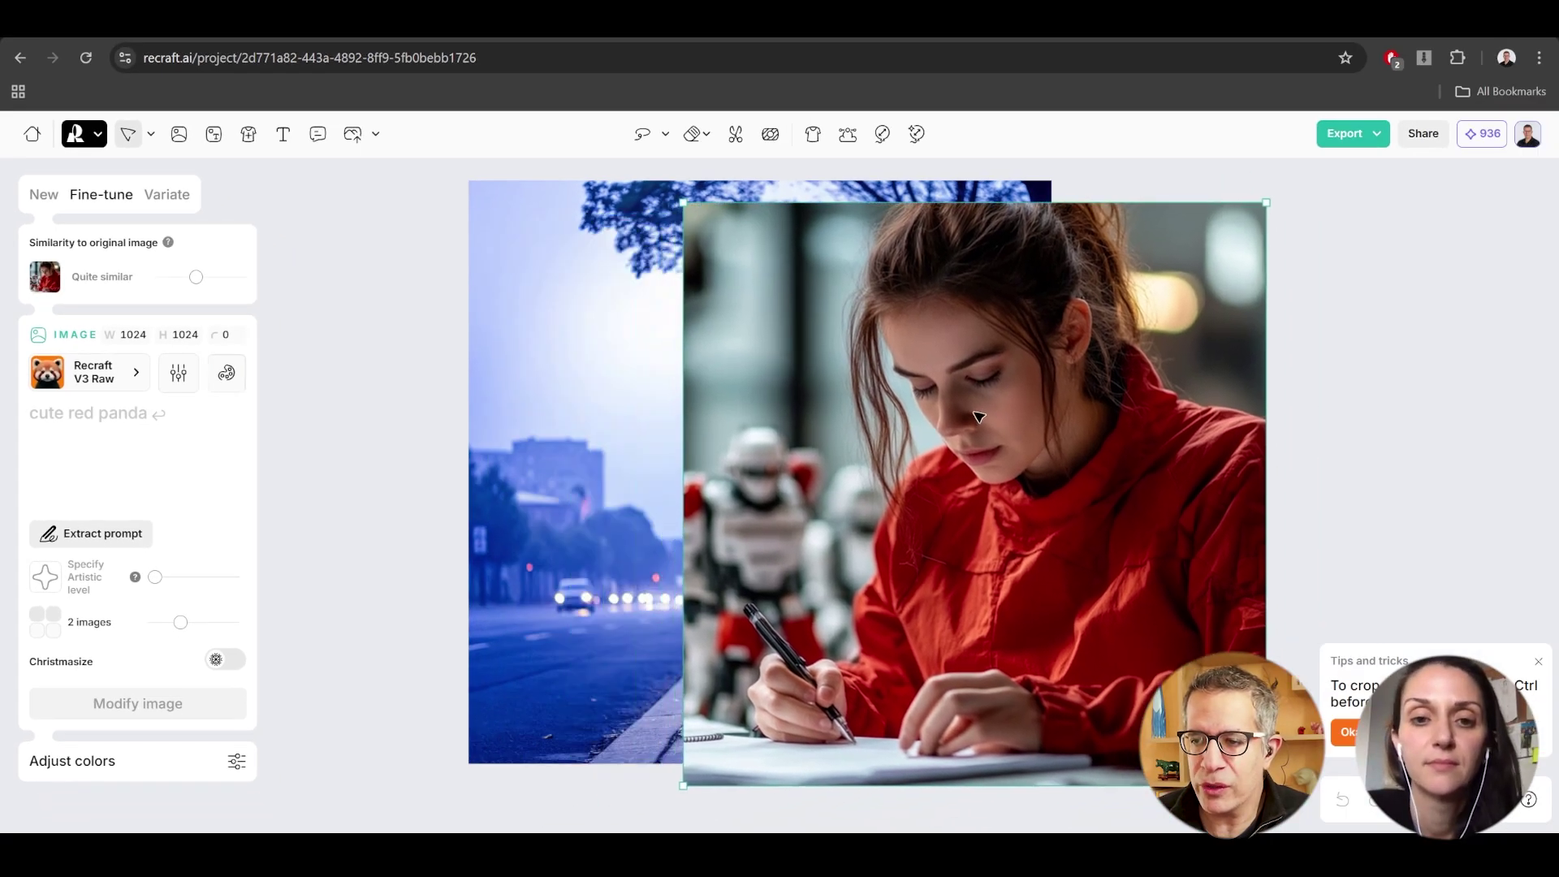
{"action": "left_click_drag", "start_coordinate": [978, 416], "coordinate": [945, 398]}
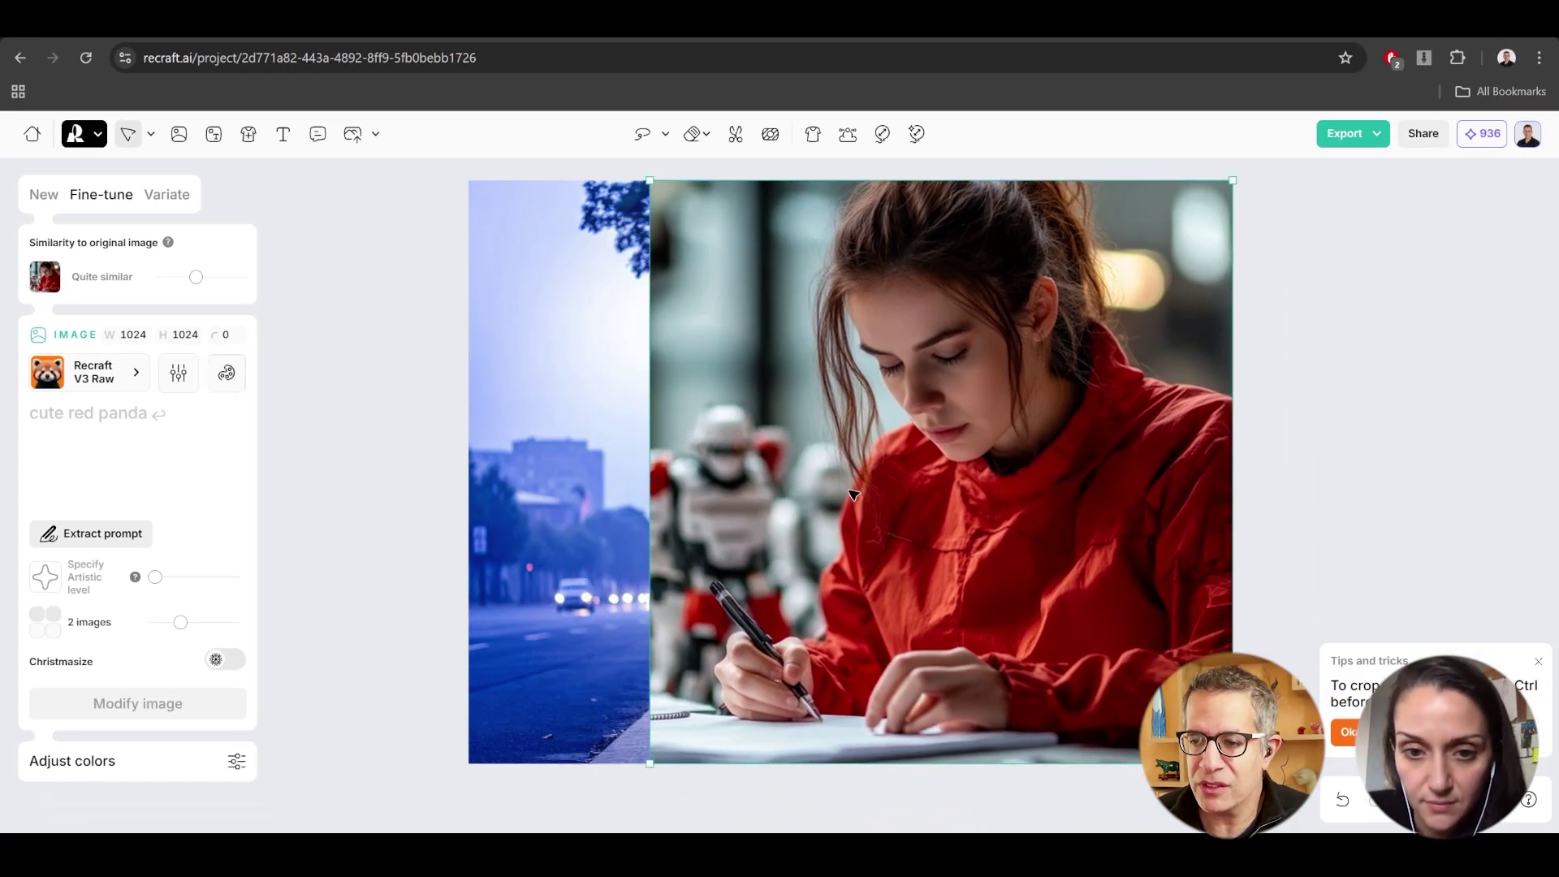
{"action": "left_click", "coordinate": [154, 434]}
{"action": "type", "text": "an as"}
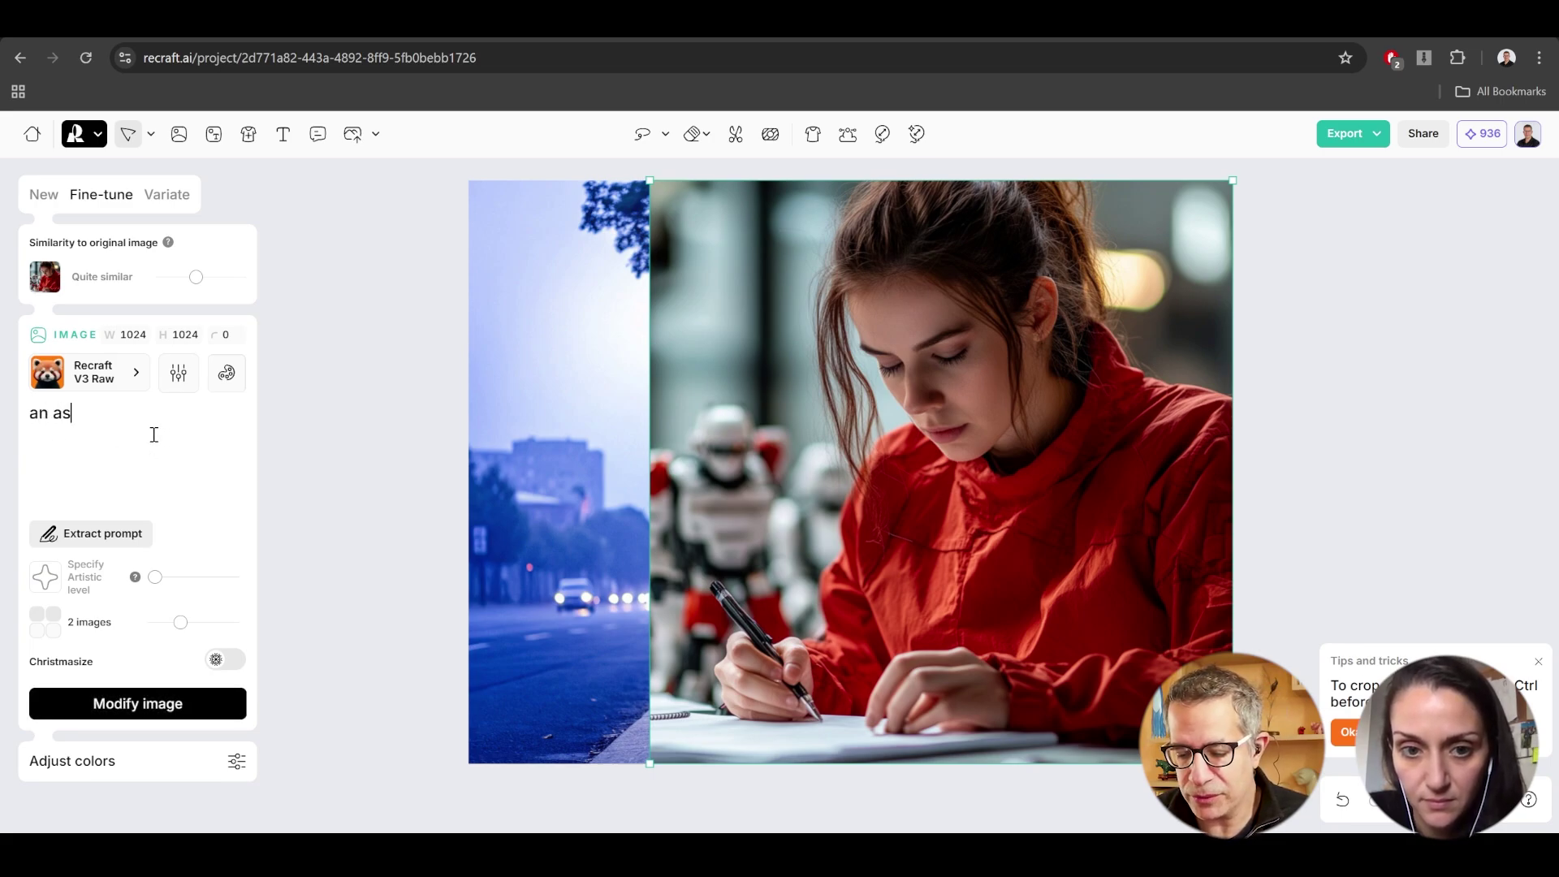
{"action": "type", "text": "ian woman"}
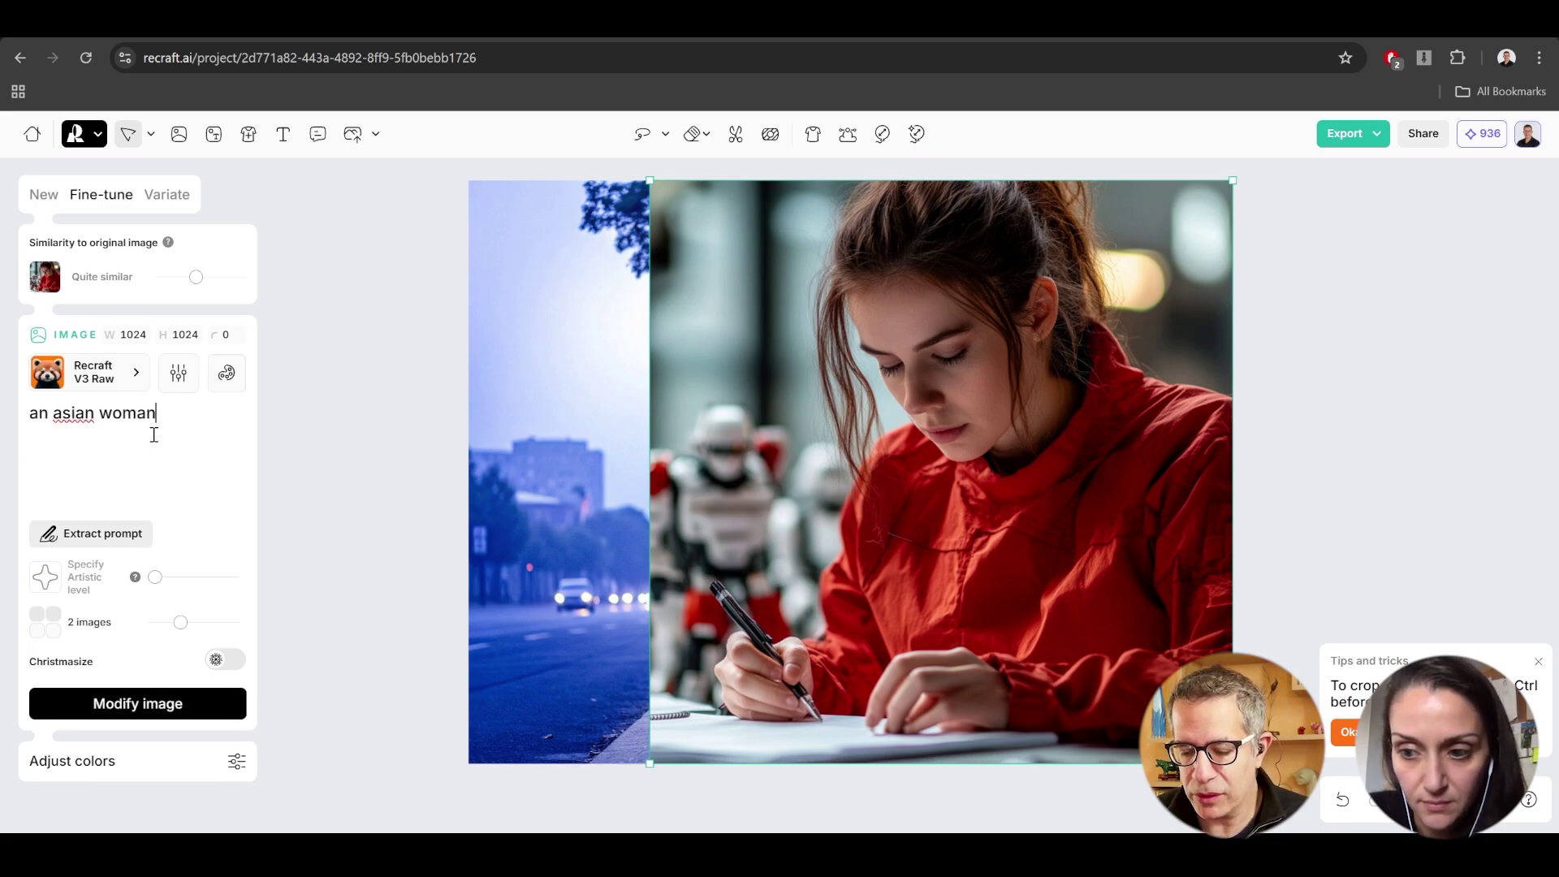
{"action": "type", "text": " sitting at "}
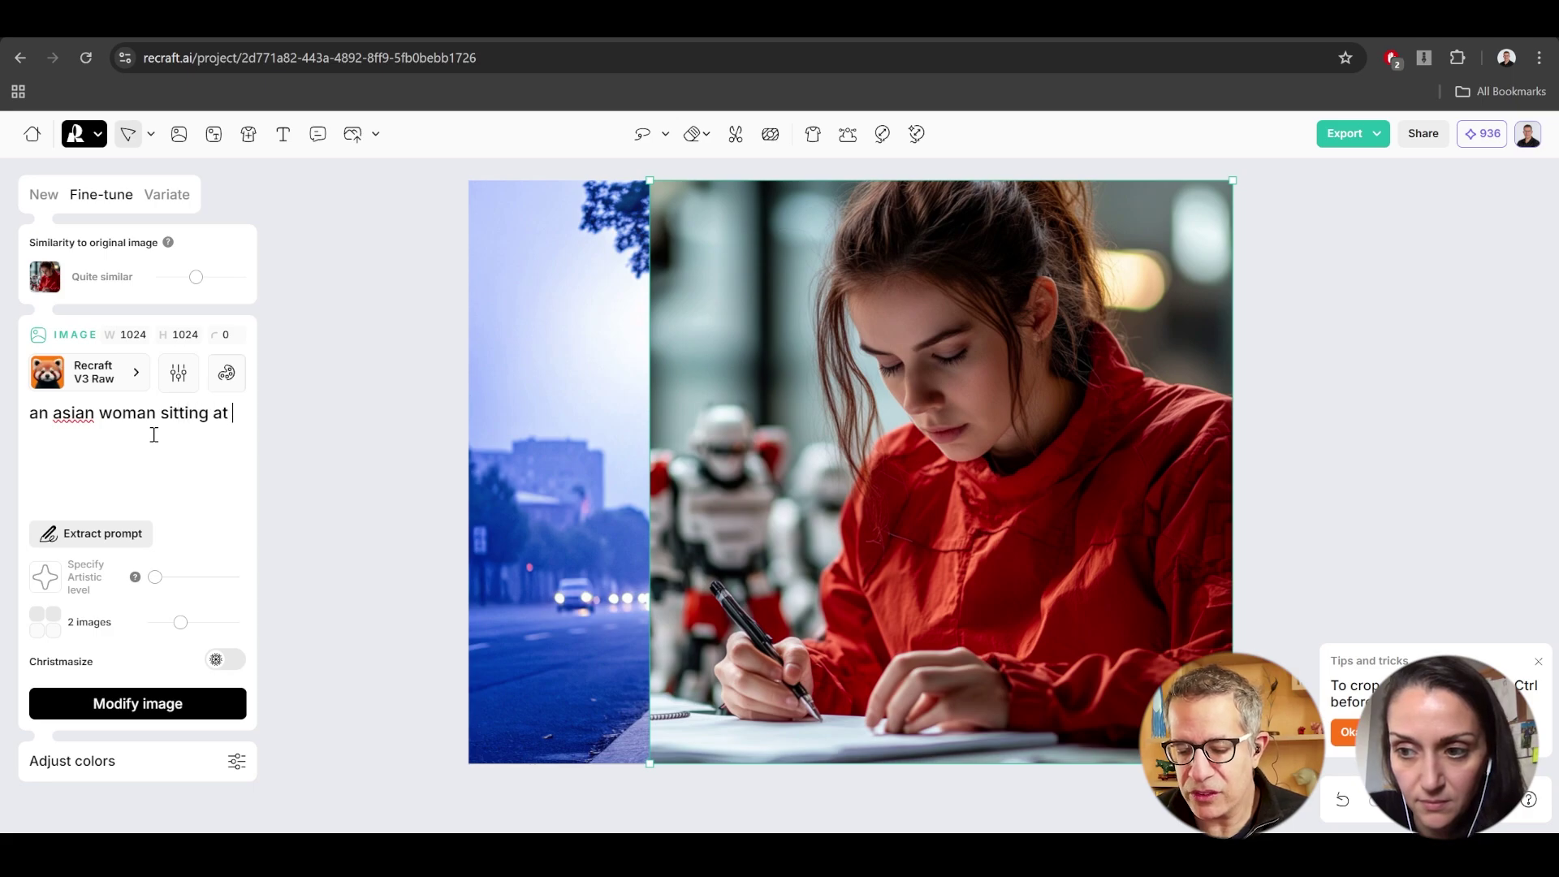
{"action": "type", "text": "her desk working"}
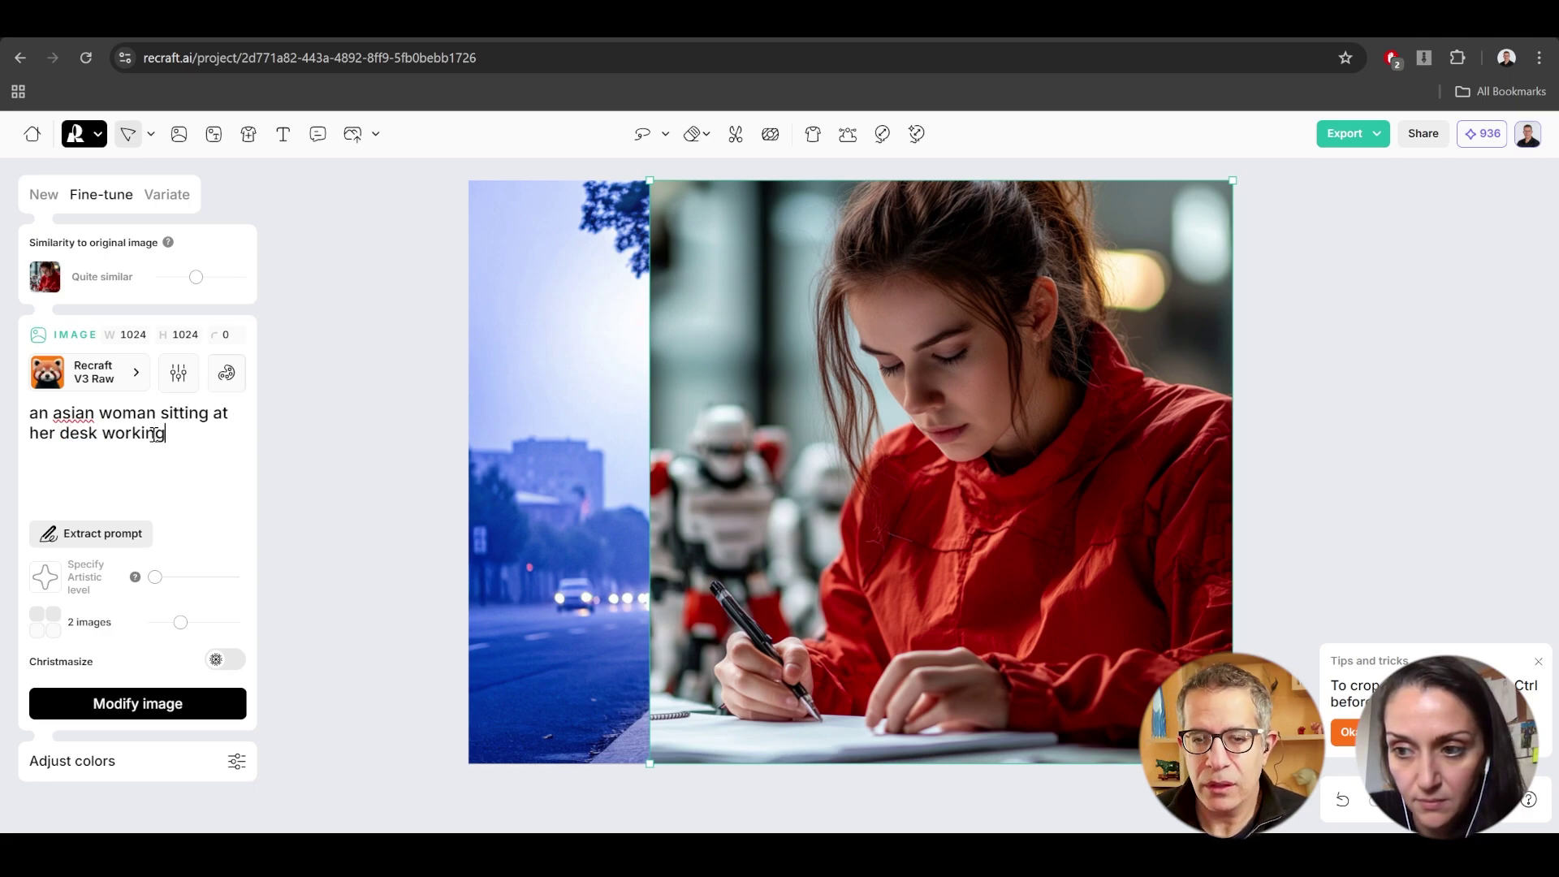
{"action": "left_click_drag", "start_coordinate": [195, 277], "coordinate": [213, 279]}
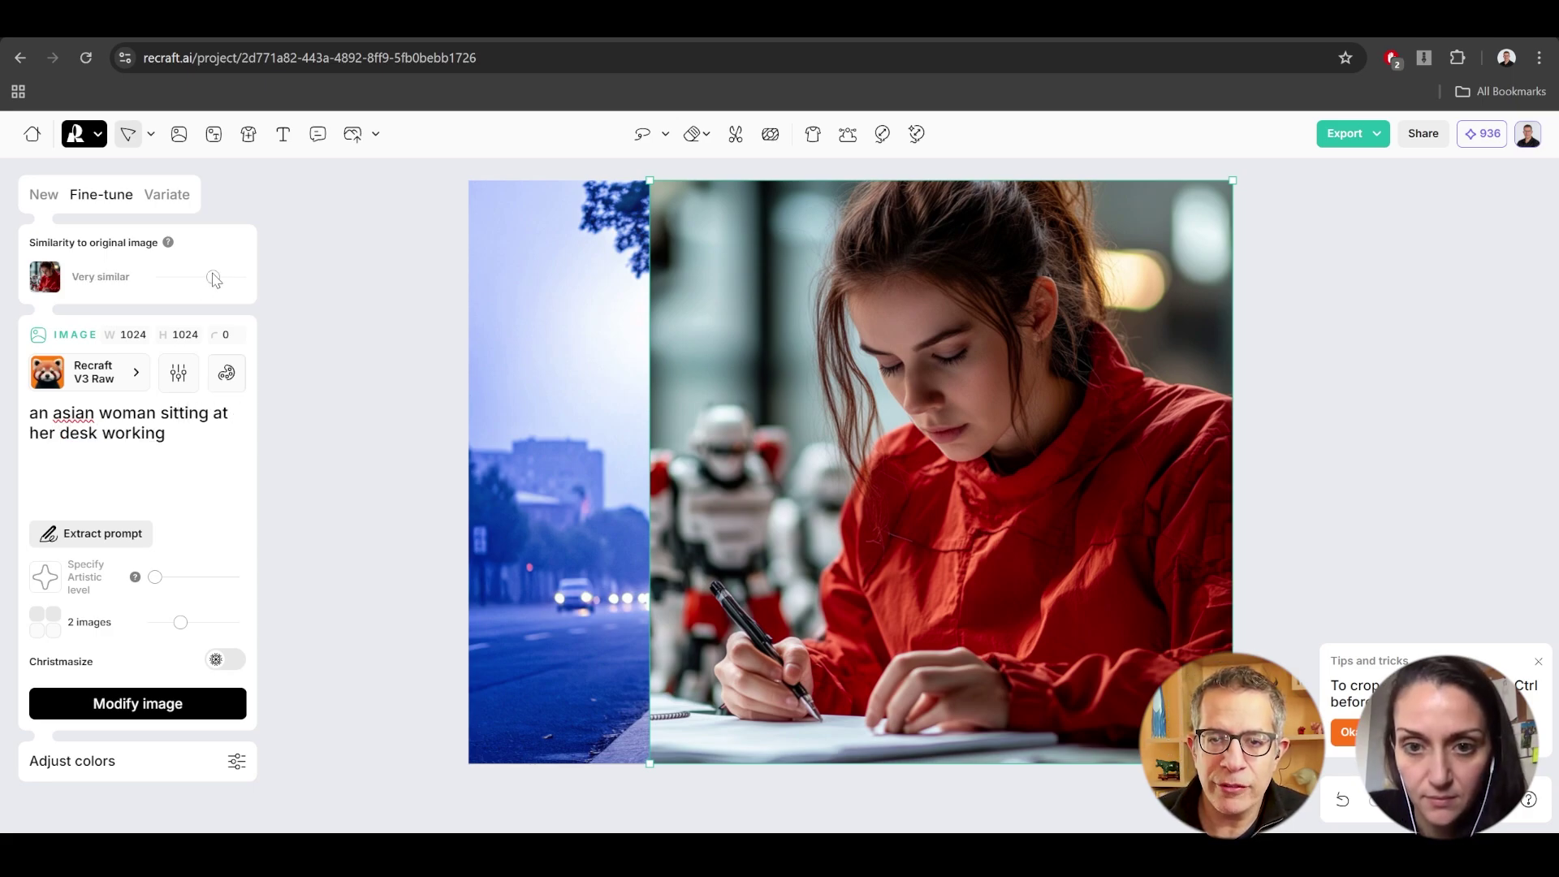
{"action": "left_click", "coordinate": [63, 414]}
{"action": "key", "text": "BackSpace"}
{"action": "type", "text": "A"}
{"action": "key", "text": "Return"}
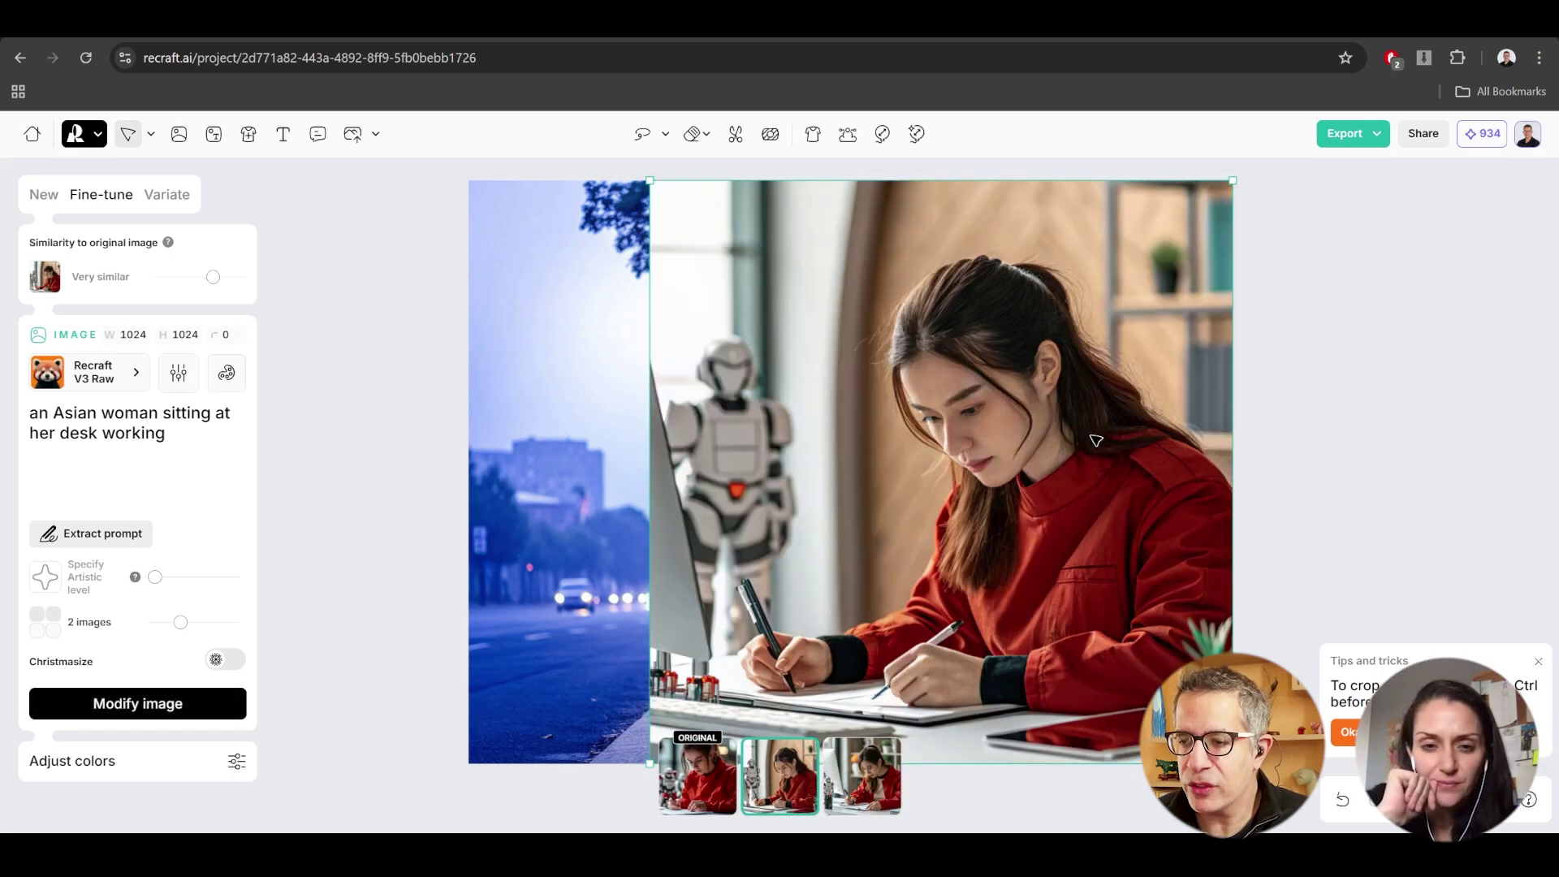
Compare the fine-tuned variants, settle on the second, and move the desk image right of the street photo.
{"action": "left_click", "coordinate": [702, 785]}
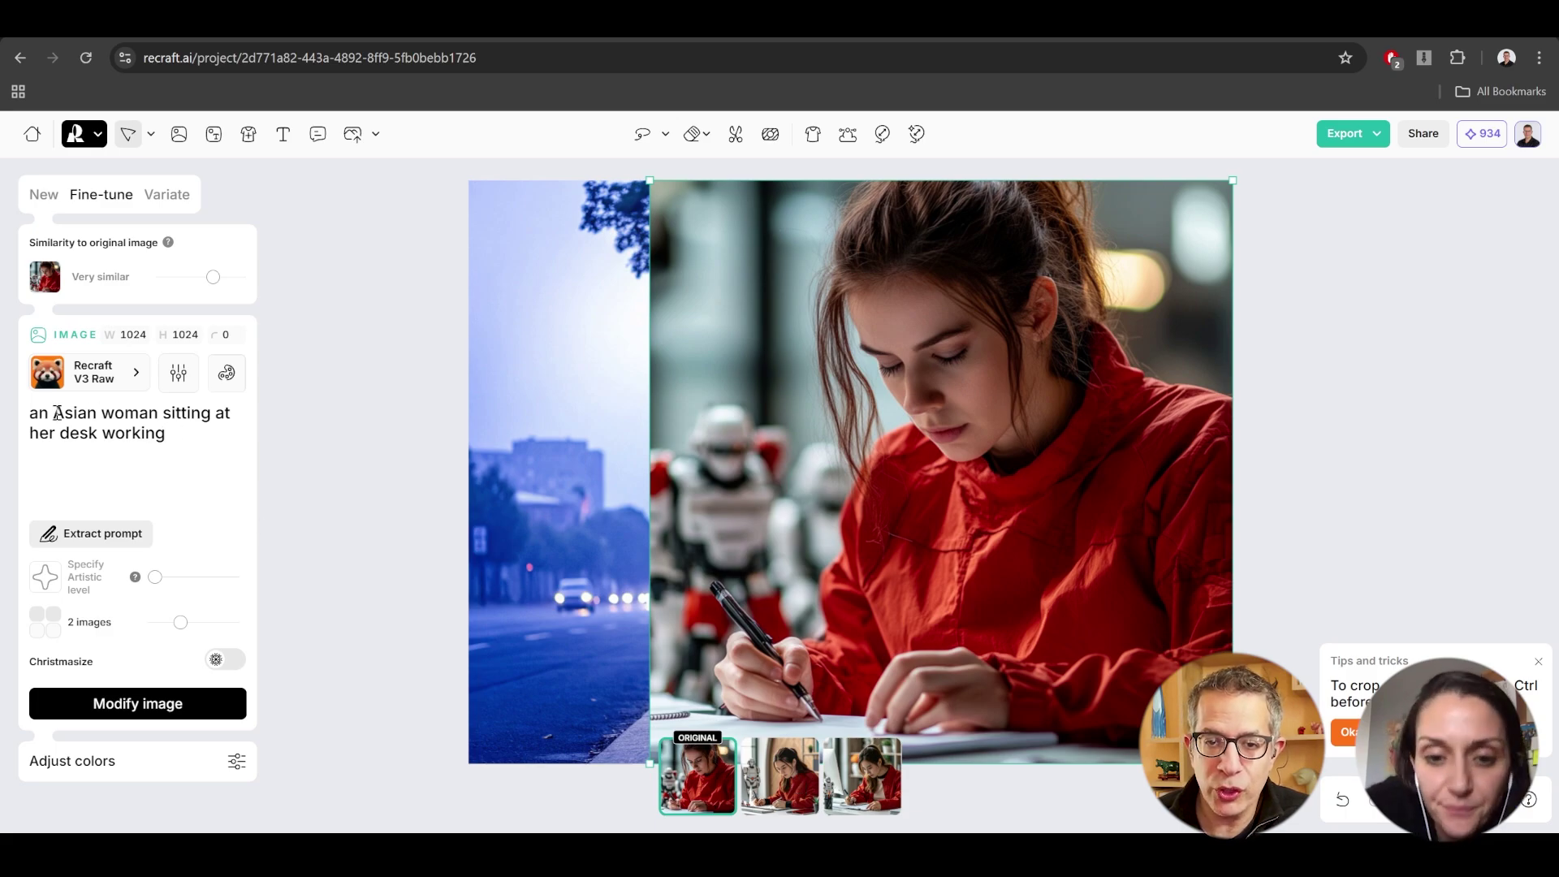
{"action": "left_click_drag", "start_coordinate": [31, 414], "coordinate": [198, 439]}
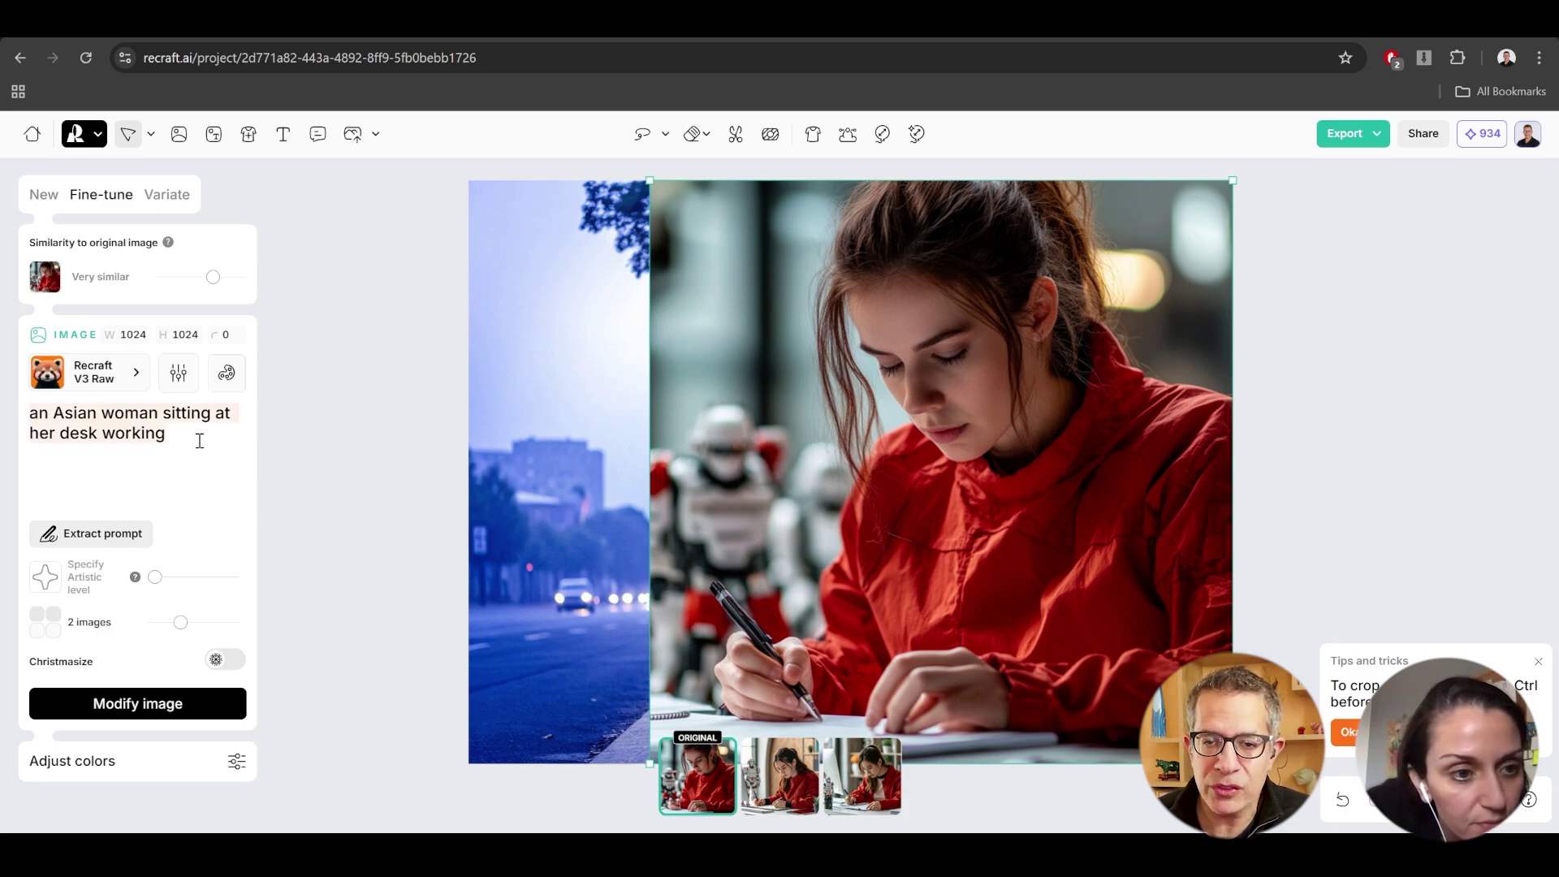
{"action": "left_click", "coordinate": [775, 775]}
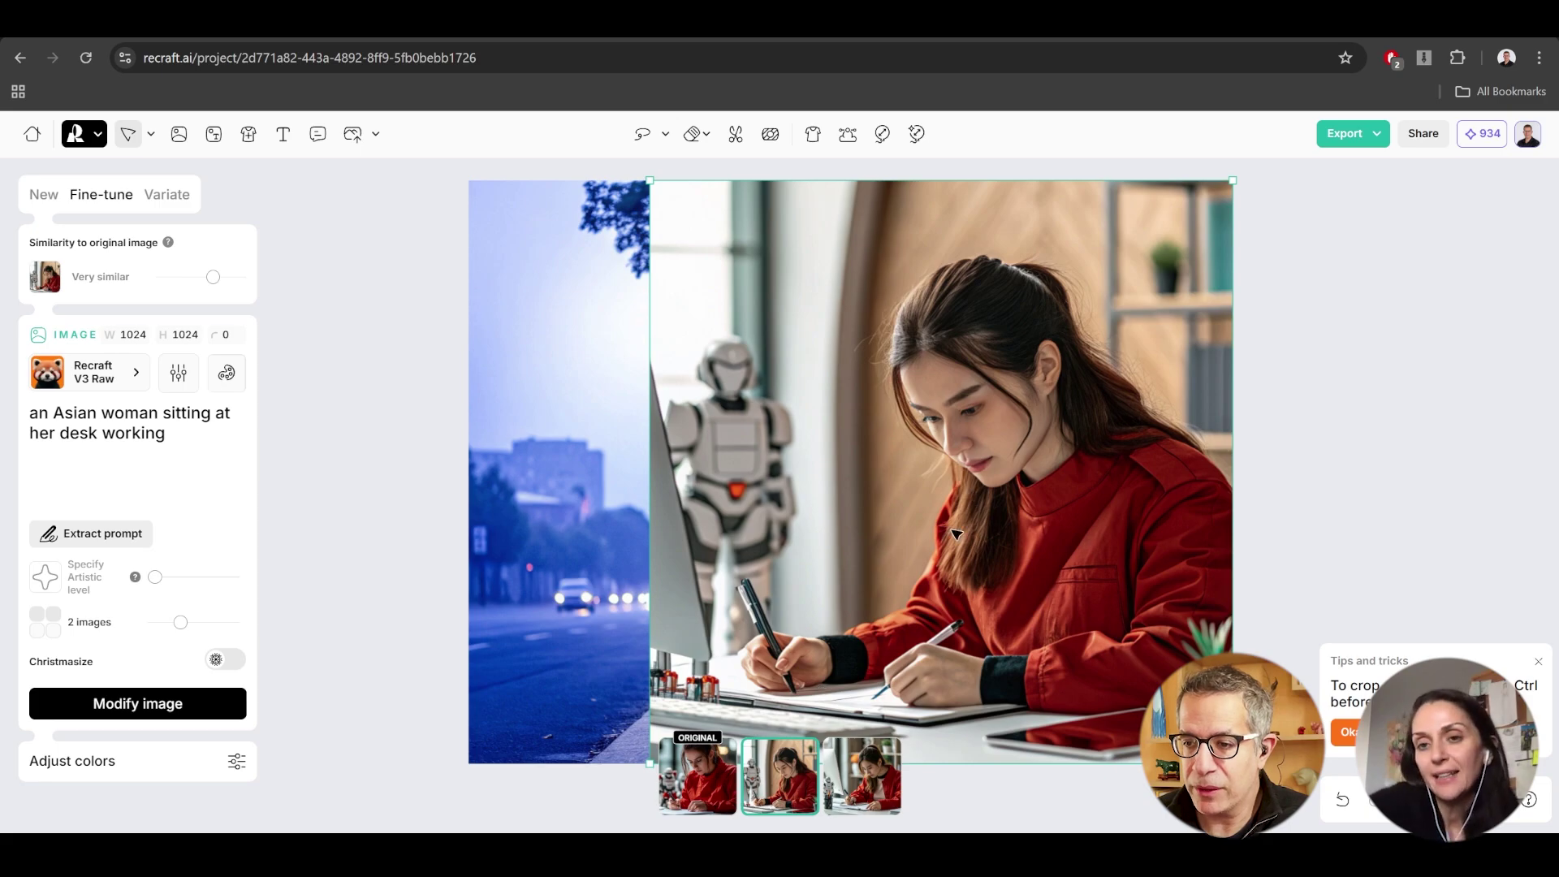
{"action": "left_click", "coordinate": [874, 796]}
{"action": "left_click", "coordinate": [808, 784]}
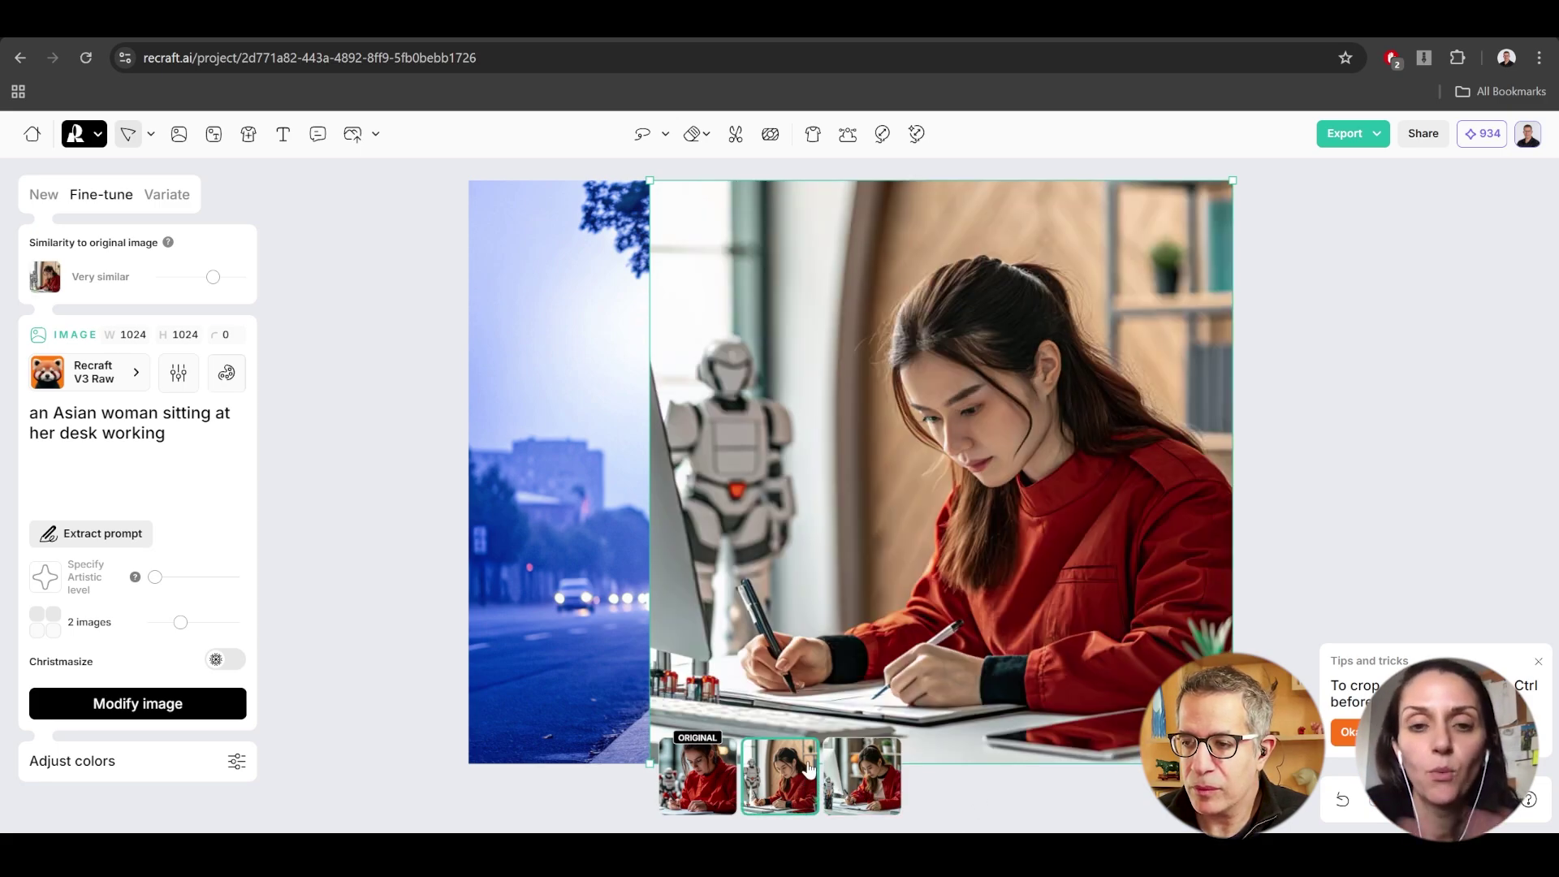
{"action": "left_click_drag", "start_coordinate": [850, 524], "coordinate": [1279, 515]}
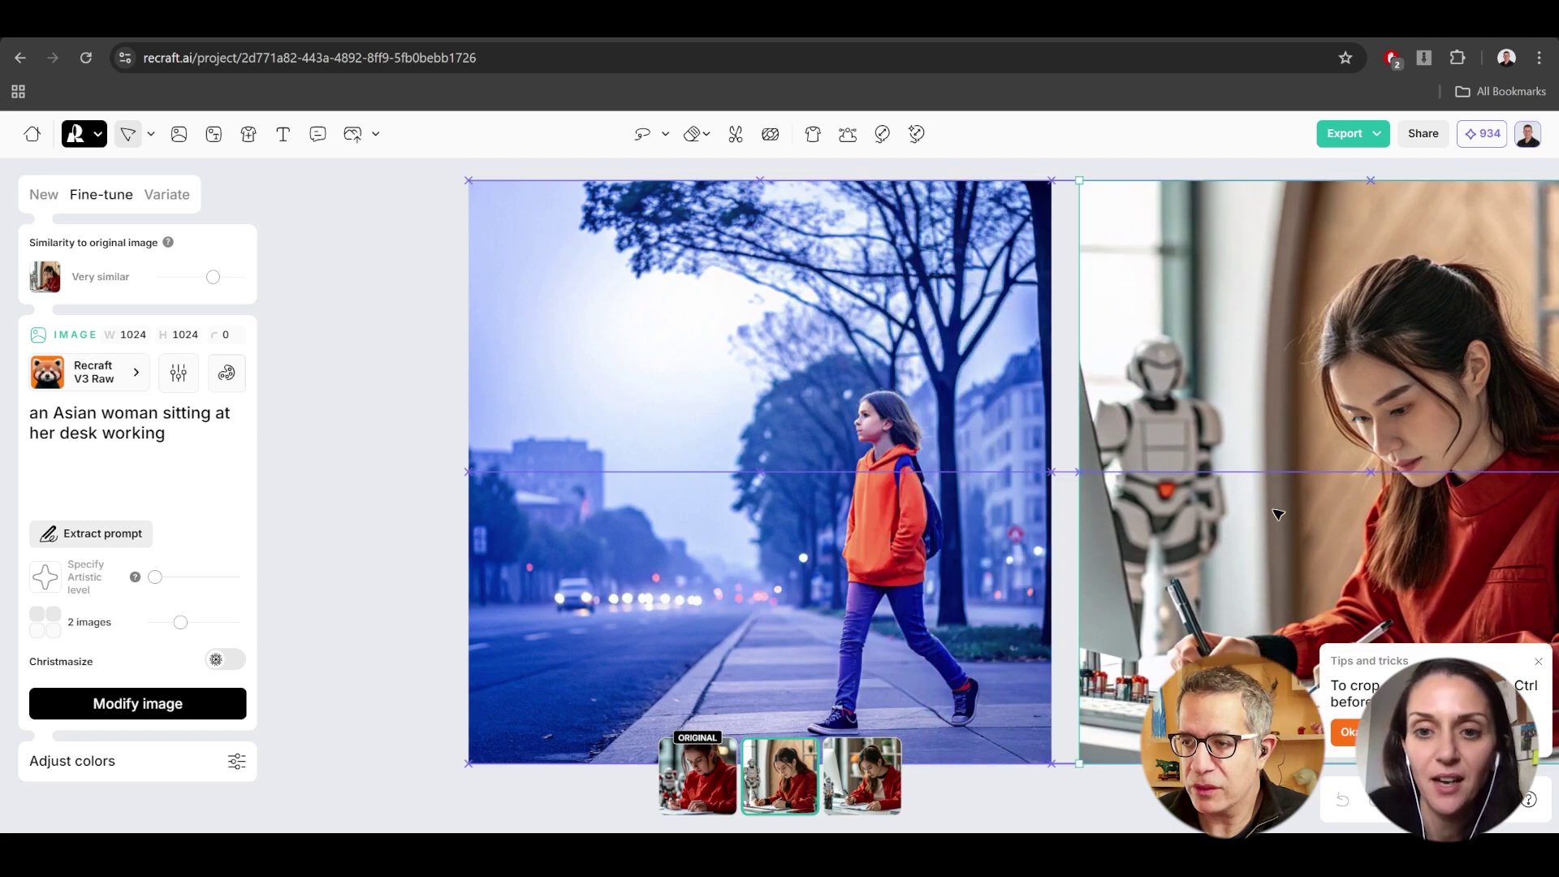
Centre both images, duplicate the desk image with Ctrl+D, delete the copy and reselect the original.
{"action": "scroll", "coordinate": [1064, 515], "scroll_direction": "down", "scroll_amount": 3}
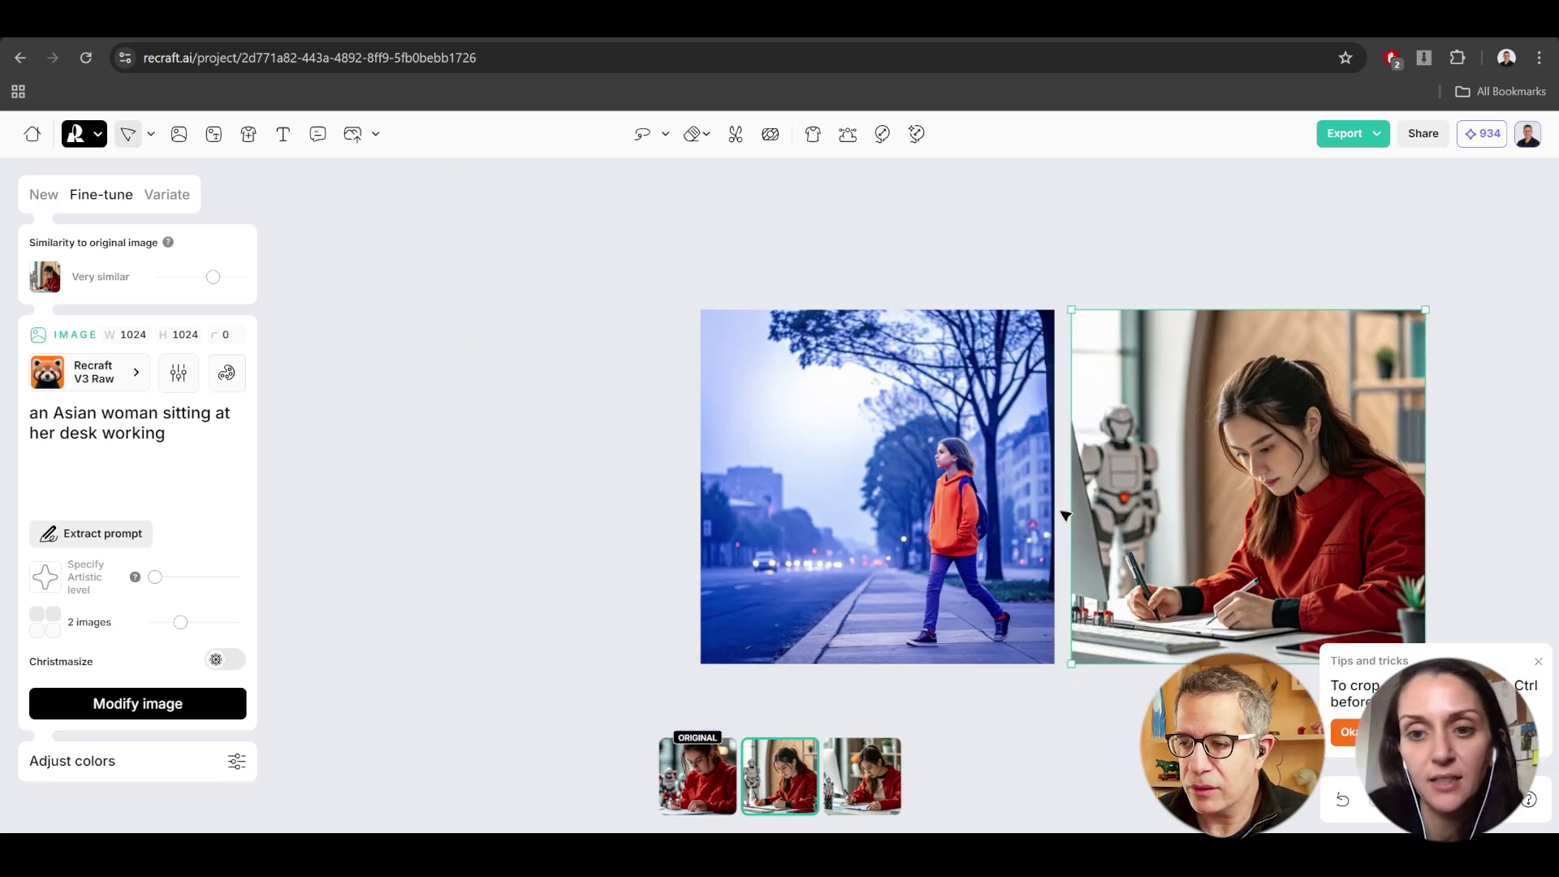
{"action": "left_click_drag", "start_coordinate": [1113, 269], "coordinate": [772, 241]}
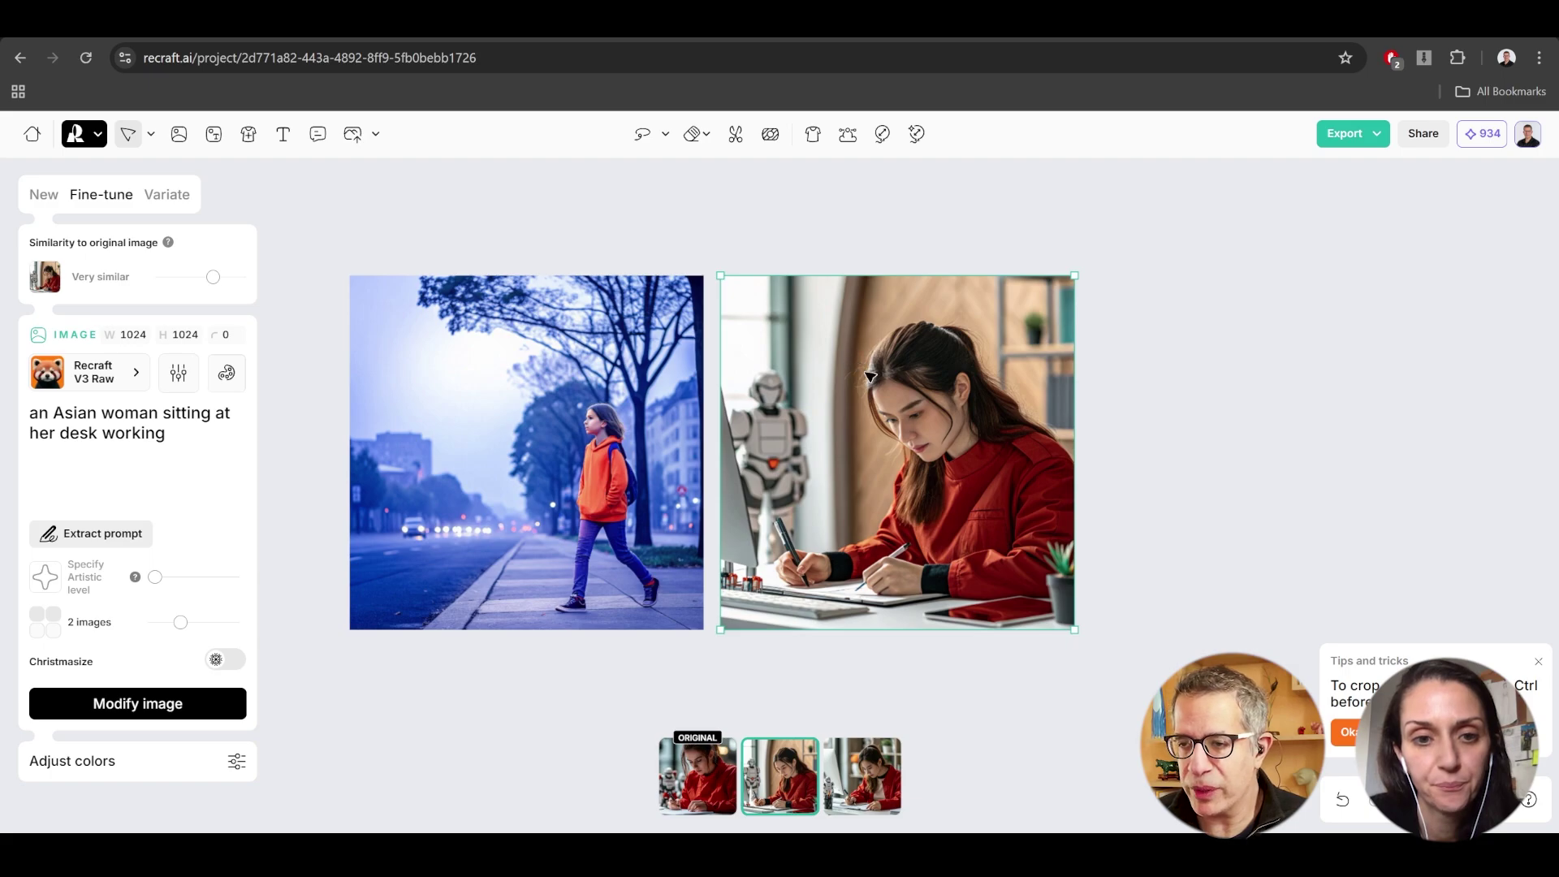
{"action": "key", "text": "ctrl+d"}
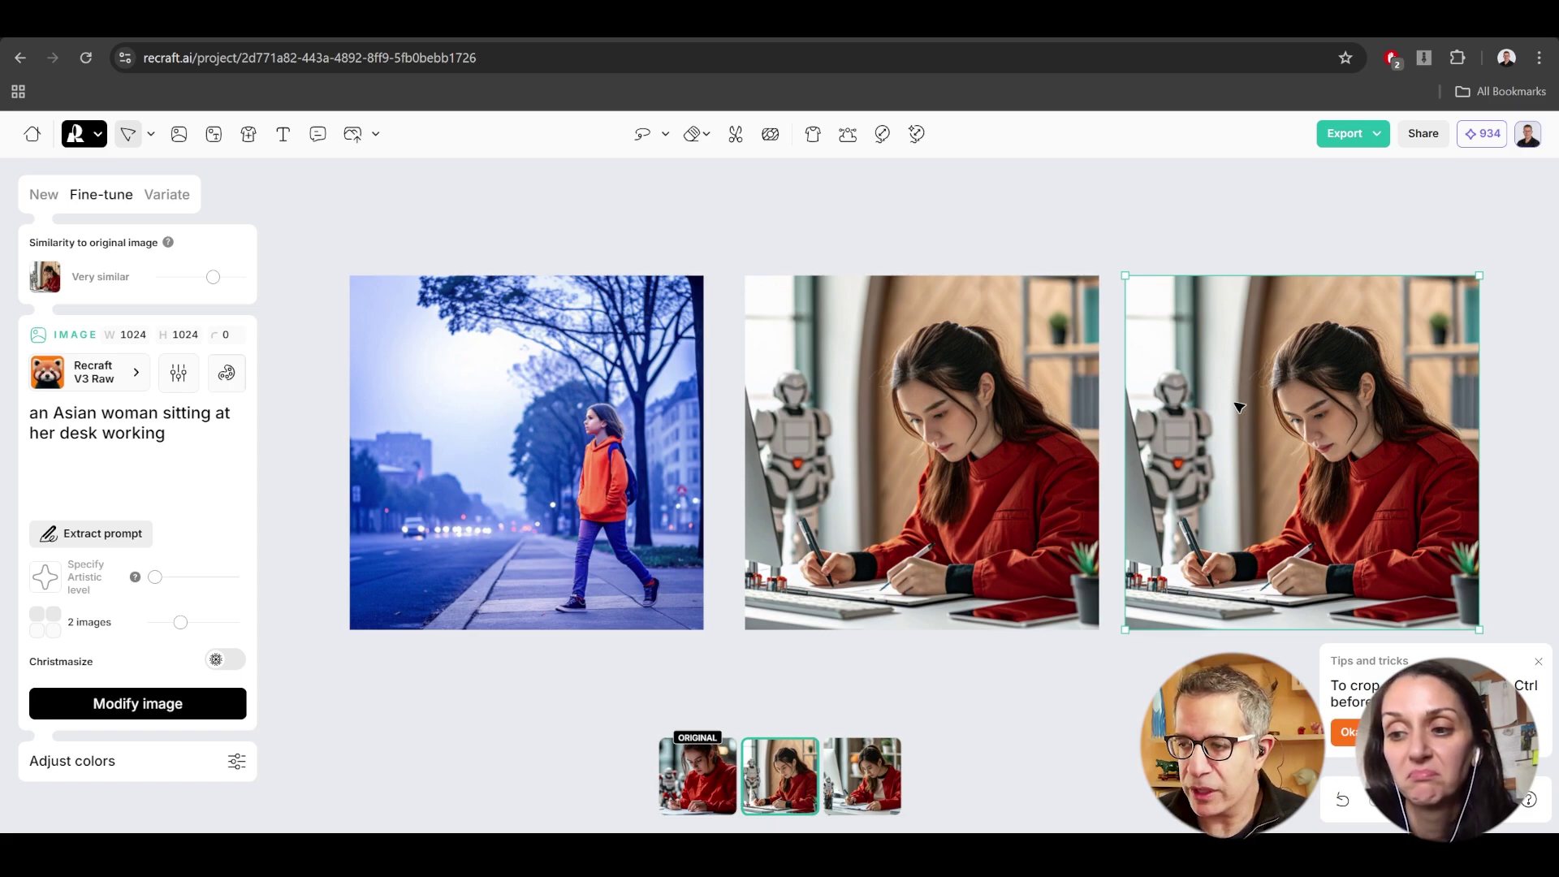
{"action": "key", "text": "Delete"}
{"action": "left_click", "coordinate": [1042, 429]}
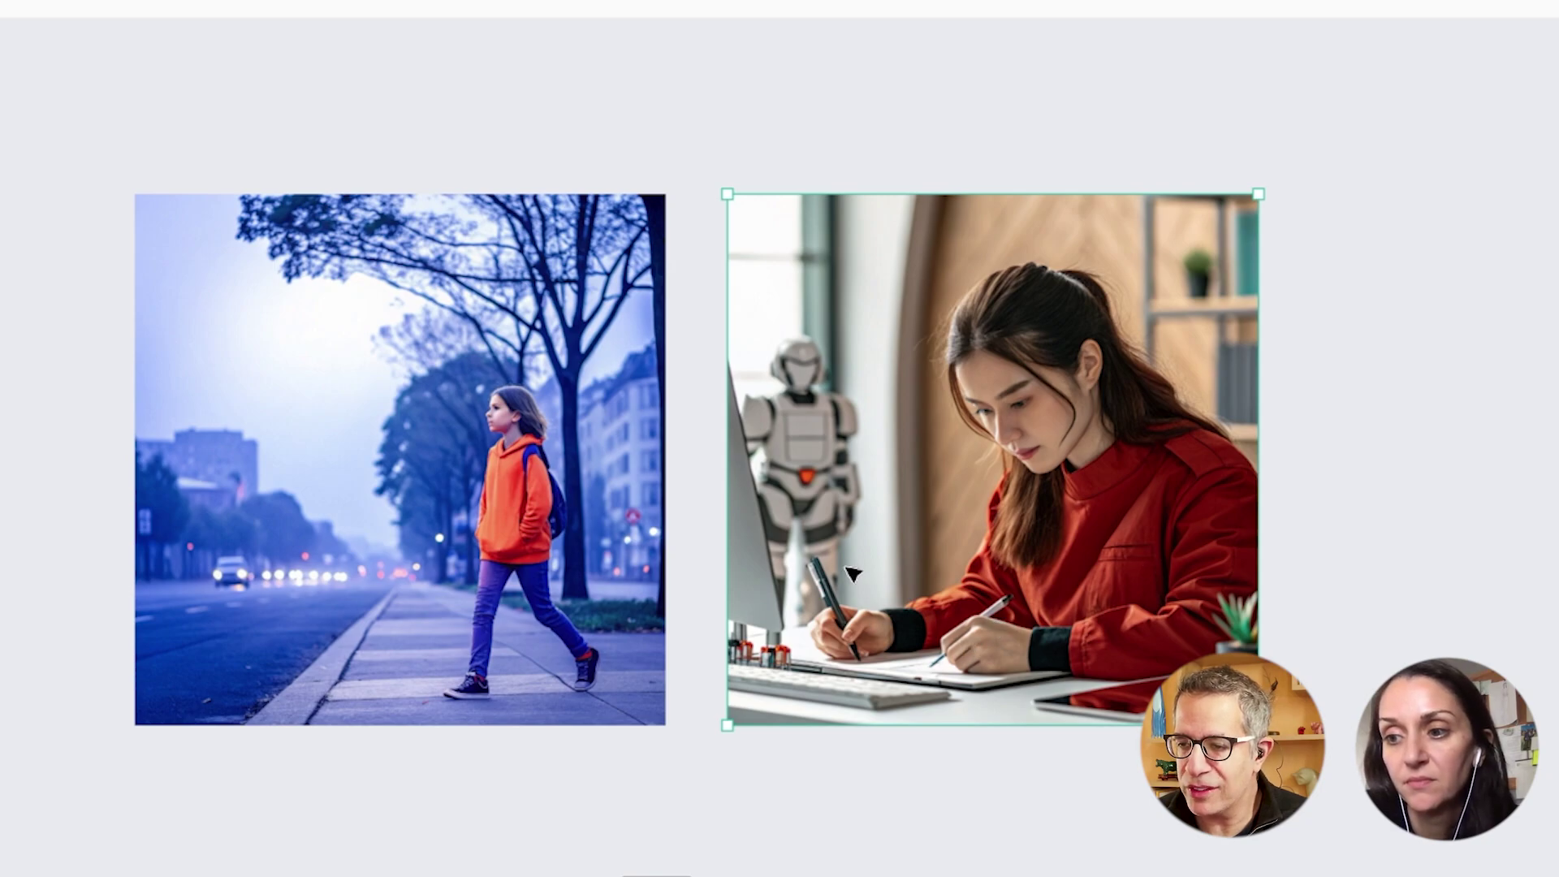
{"action": "scroll", "coordinate": [1058, 641], "scroll_direction": "up", "scroll_amount": 3}
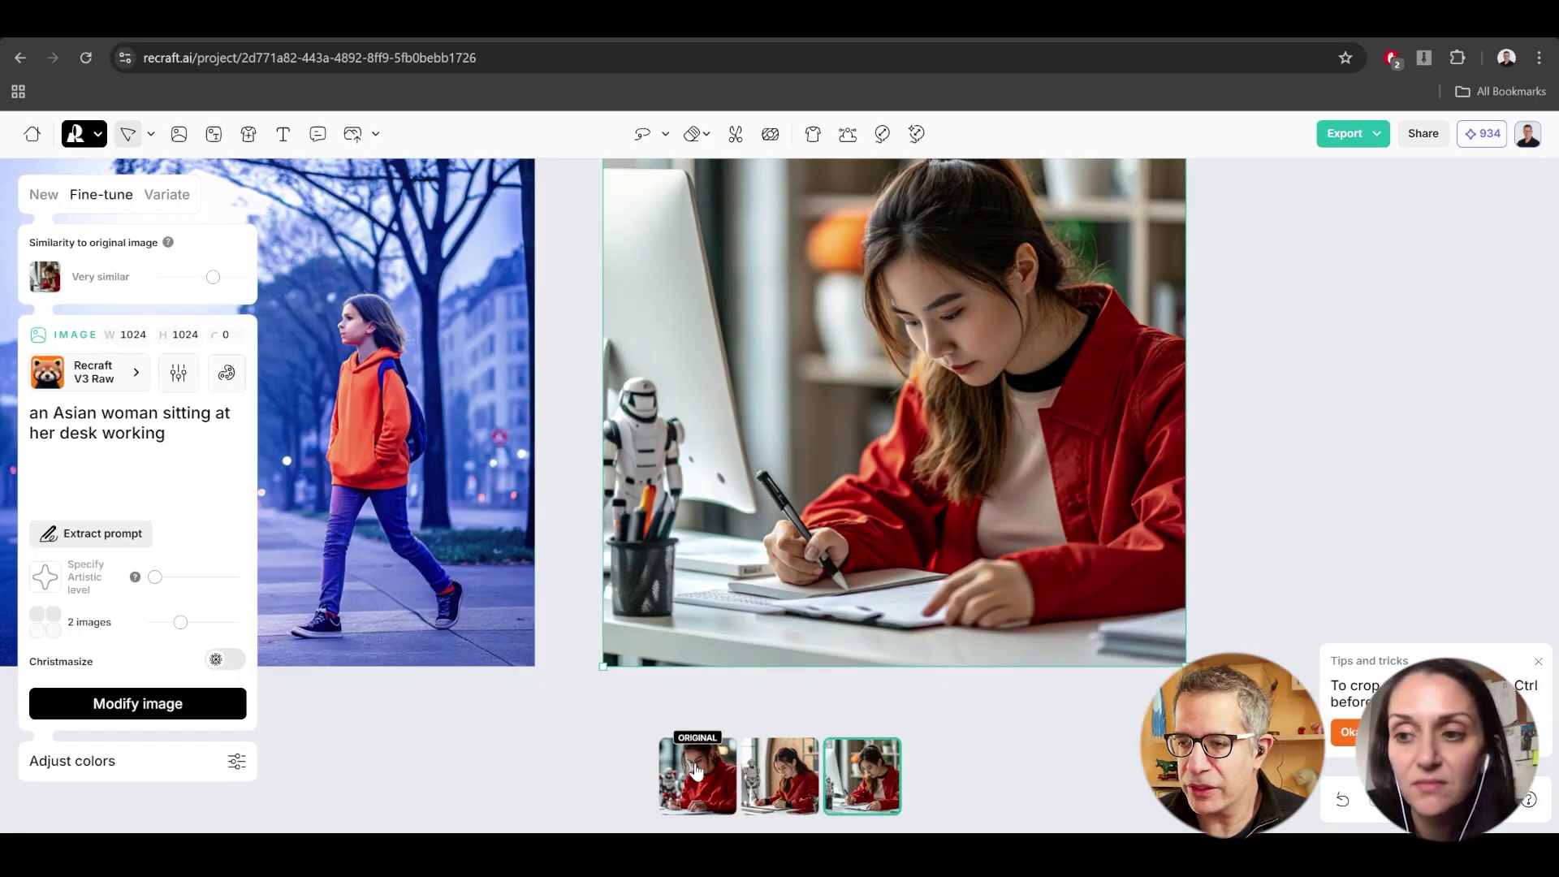
Generate 9:16 variations of the desk image, browse them, then return to the square original.
{"action": "left_click", "coordinate": [166, 194]}
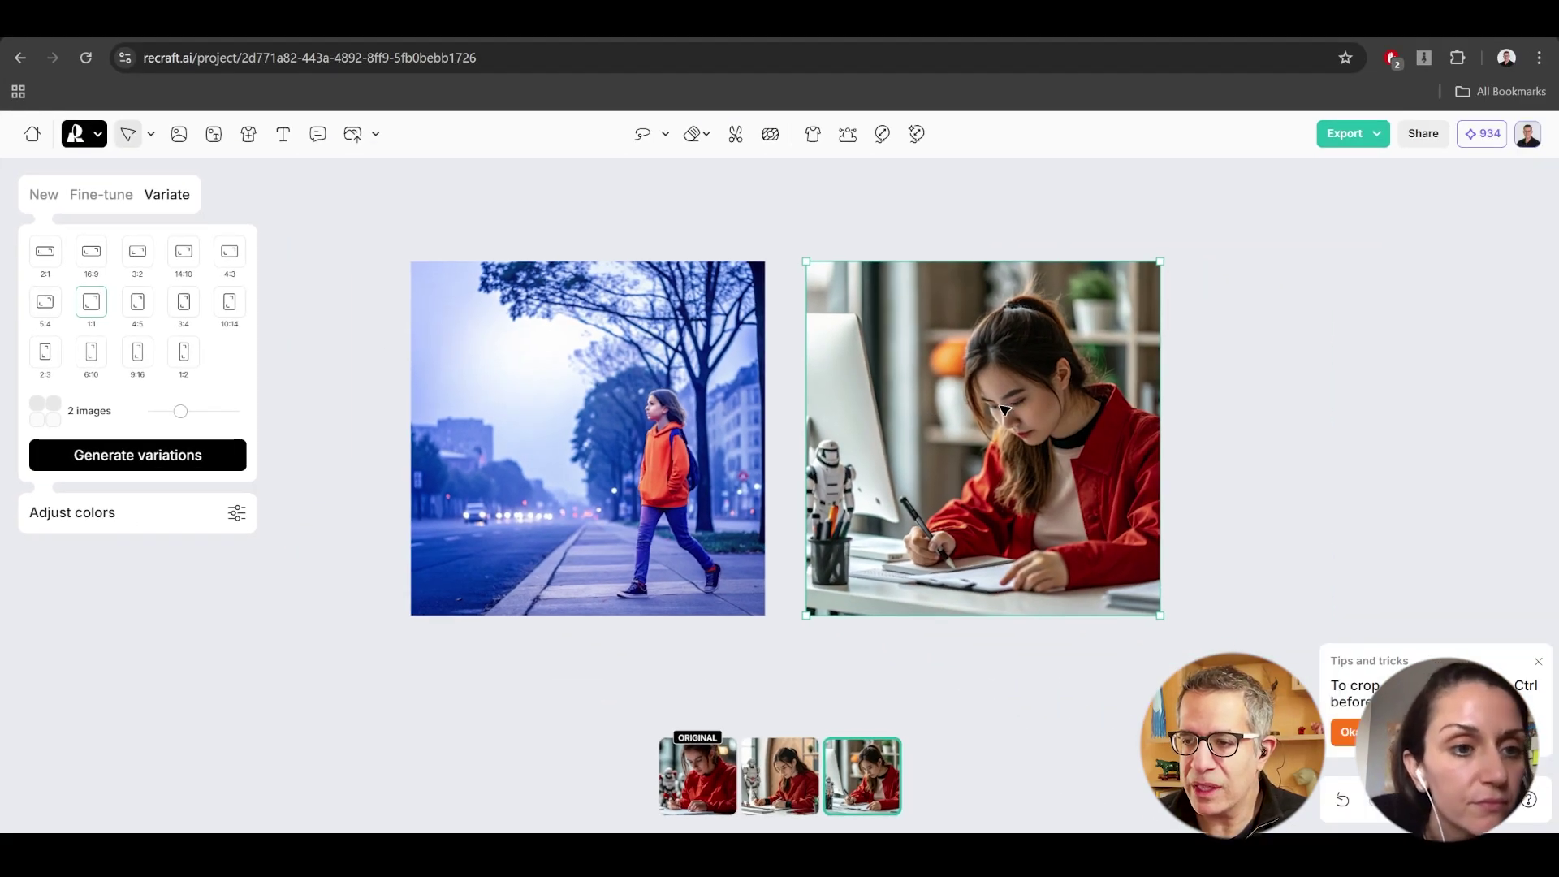
{"action": "left_click", "coordinate": [137, 351]}
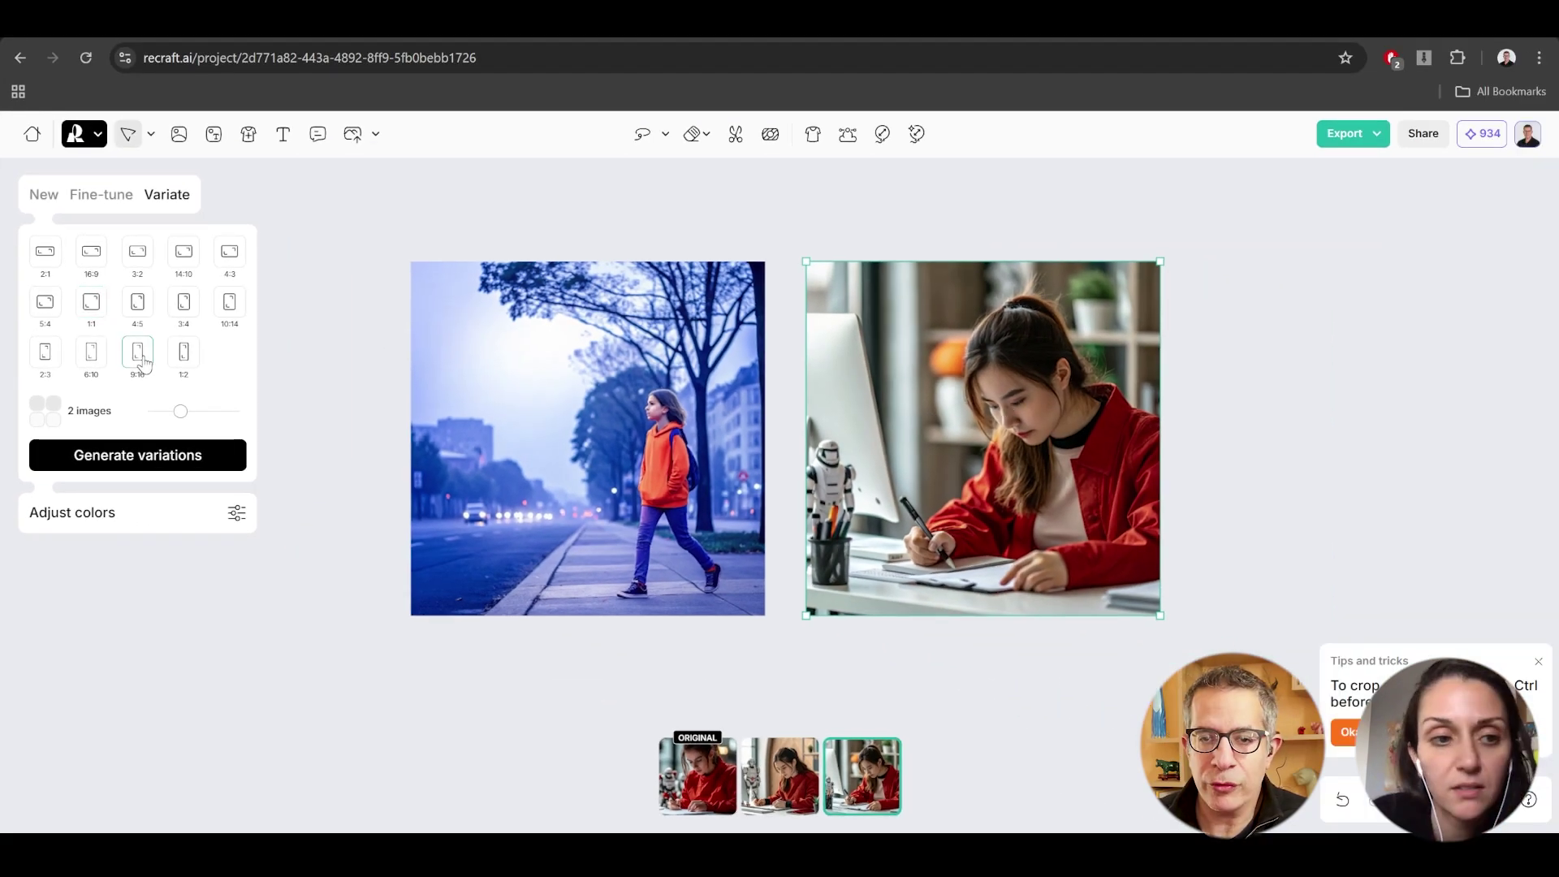
{"action": "left_click", "coordinate": [146, 453]}
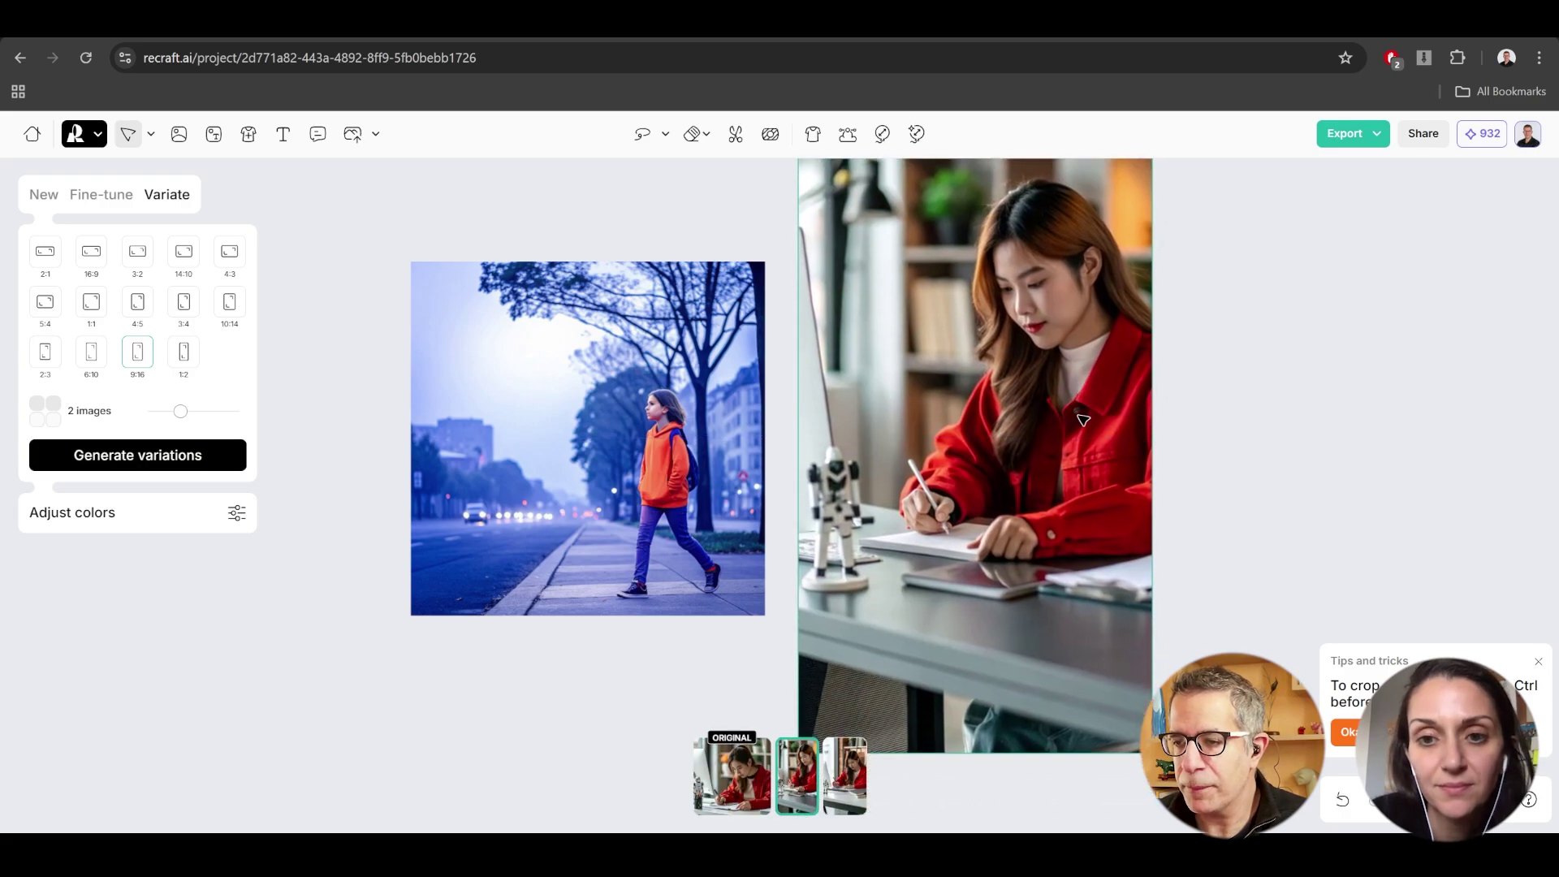
{"action": "left_click_drag", "start_coordinate": [1158, 372], "coordinate": [1019, 441]}
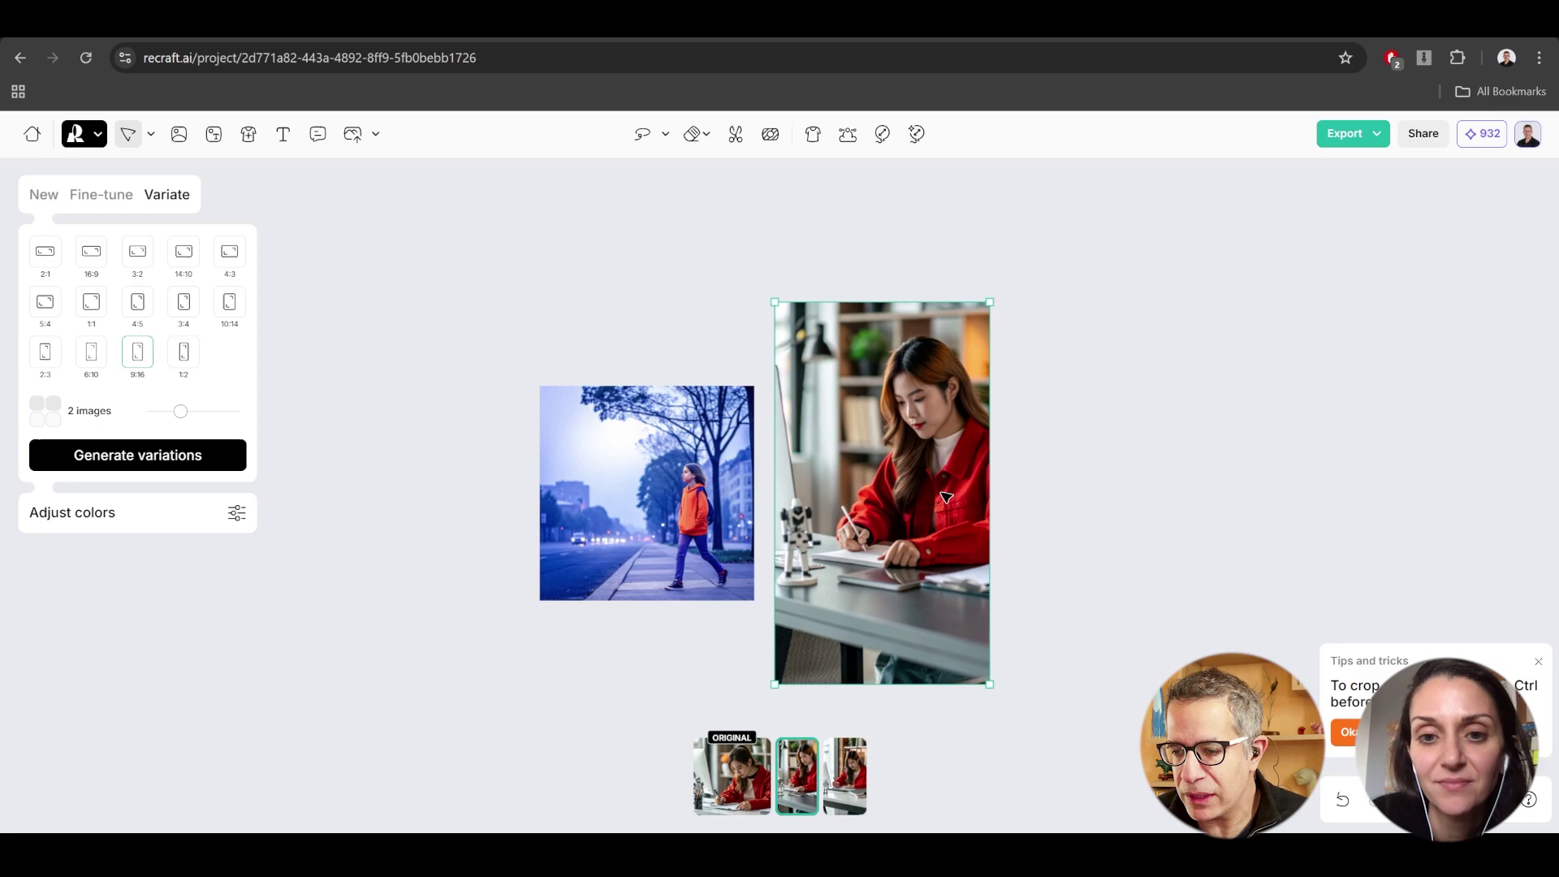
{"action": "scroll", "coordinate": [946, 497], "scroll_direction": "up", "scroll_amount": 3}
{"action": "left_click", "coordinate": [844, 777]}
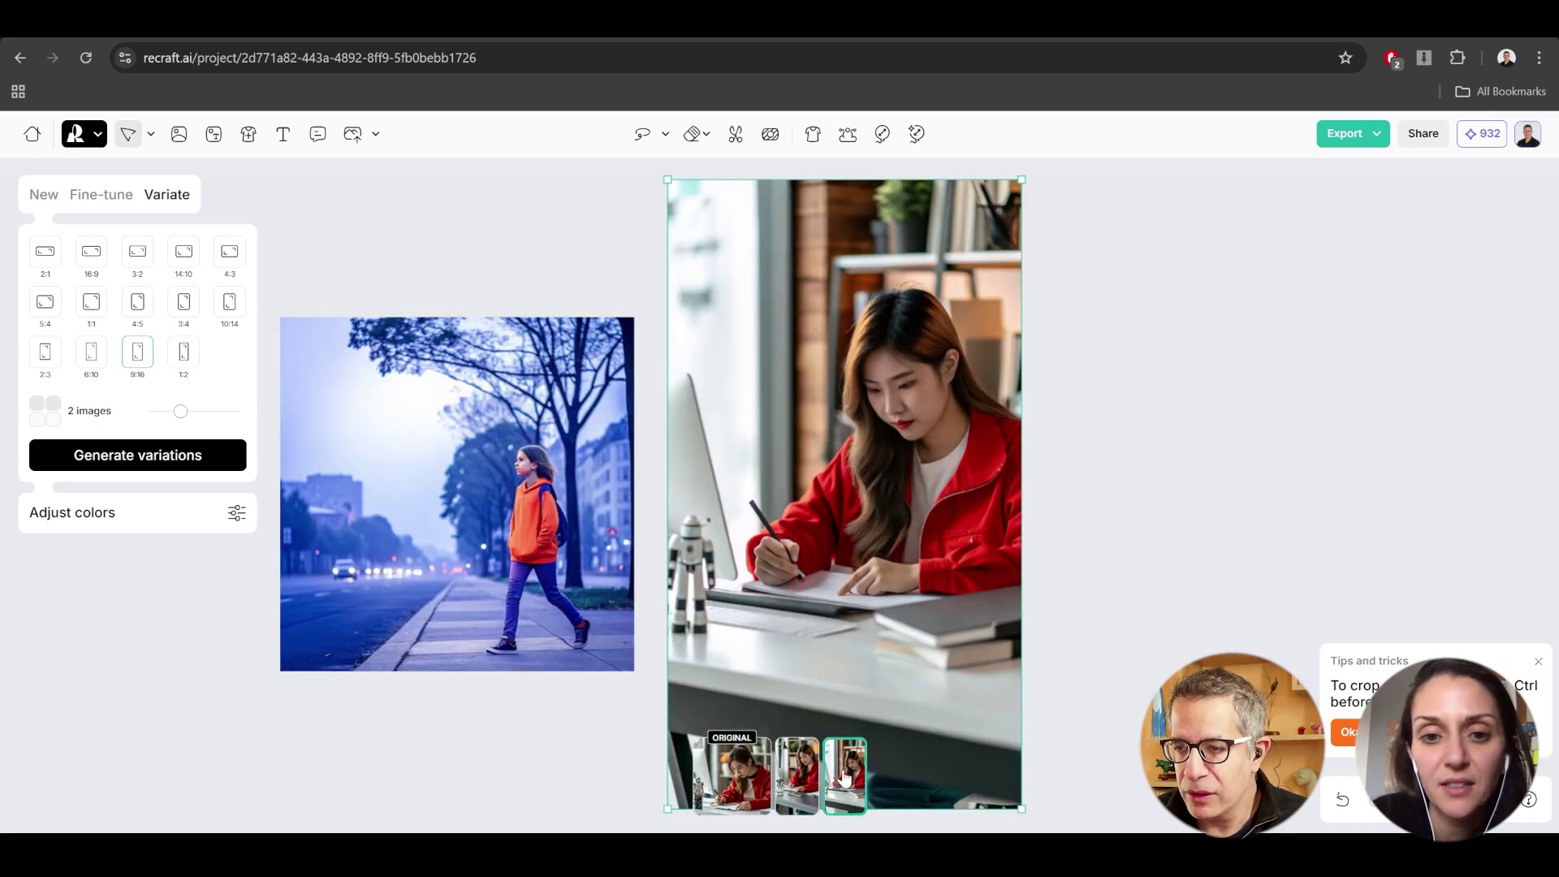
{"action": "left_click", "coordinate": [804, 775]}
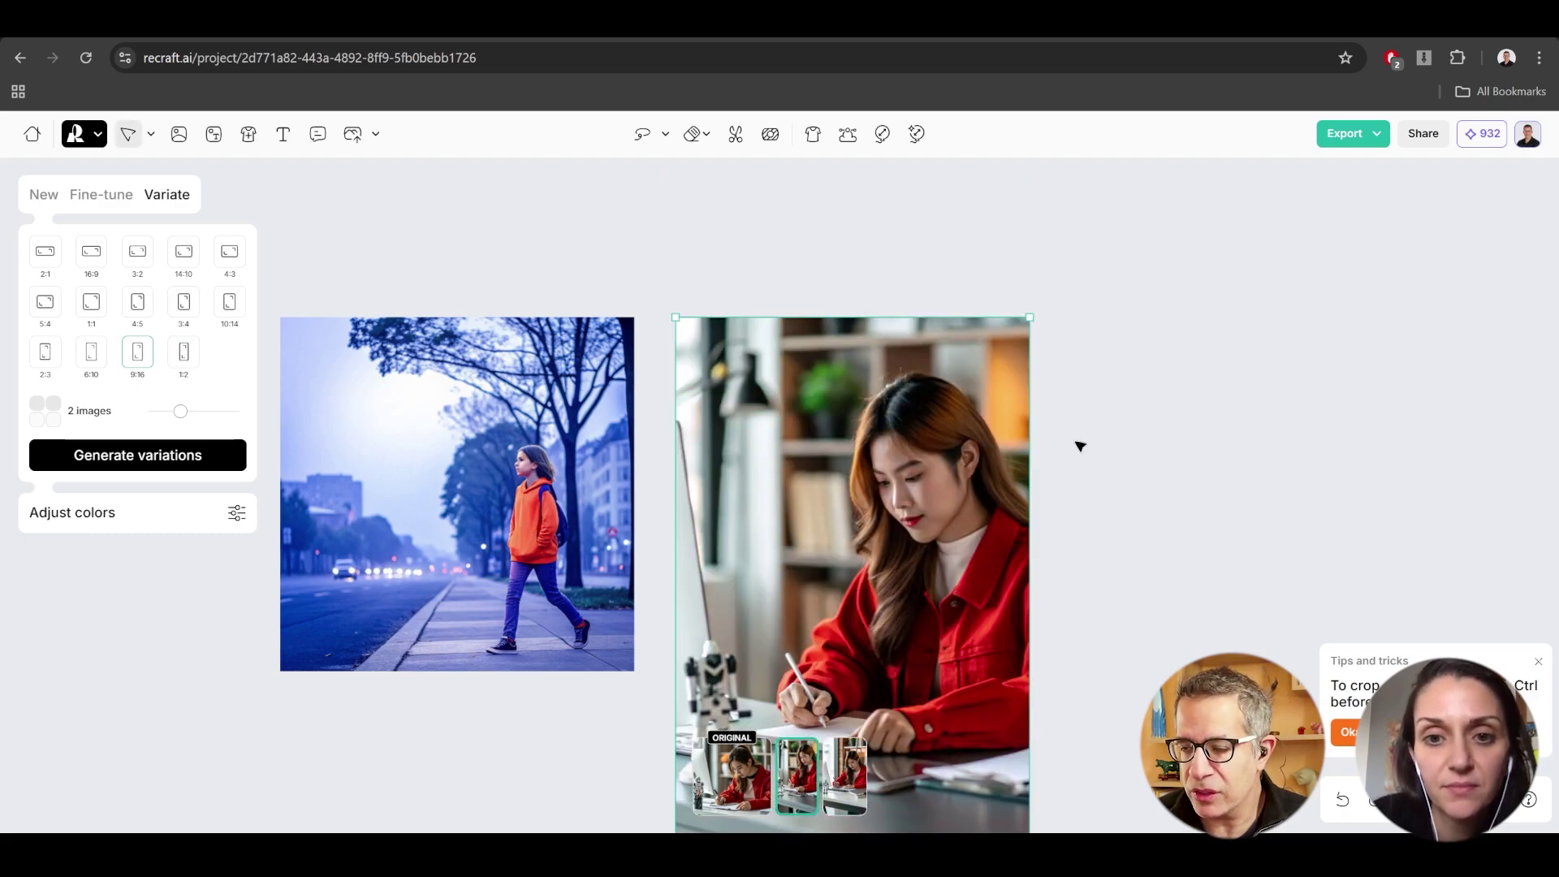
{"action": "left_click", "coordinate": [1085, 463]}
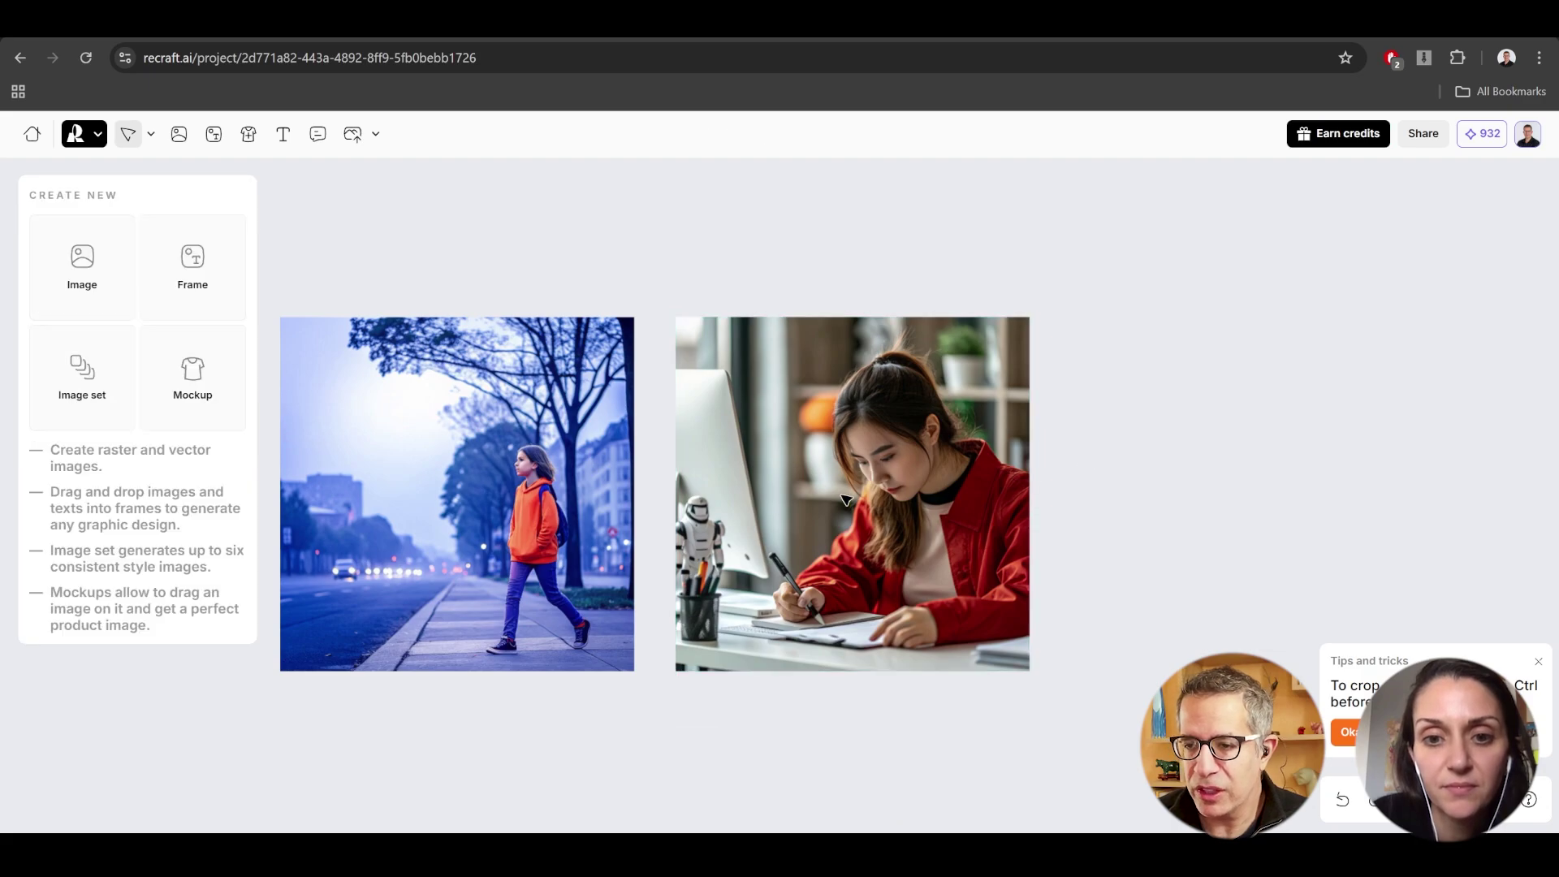
Start a new empty project and draw a wide frame on its canvas.
{"action": "left_click", "coordinate": [884, 452]}
{"action": "left_click", "coordinate": [315, 192]}
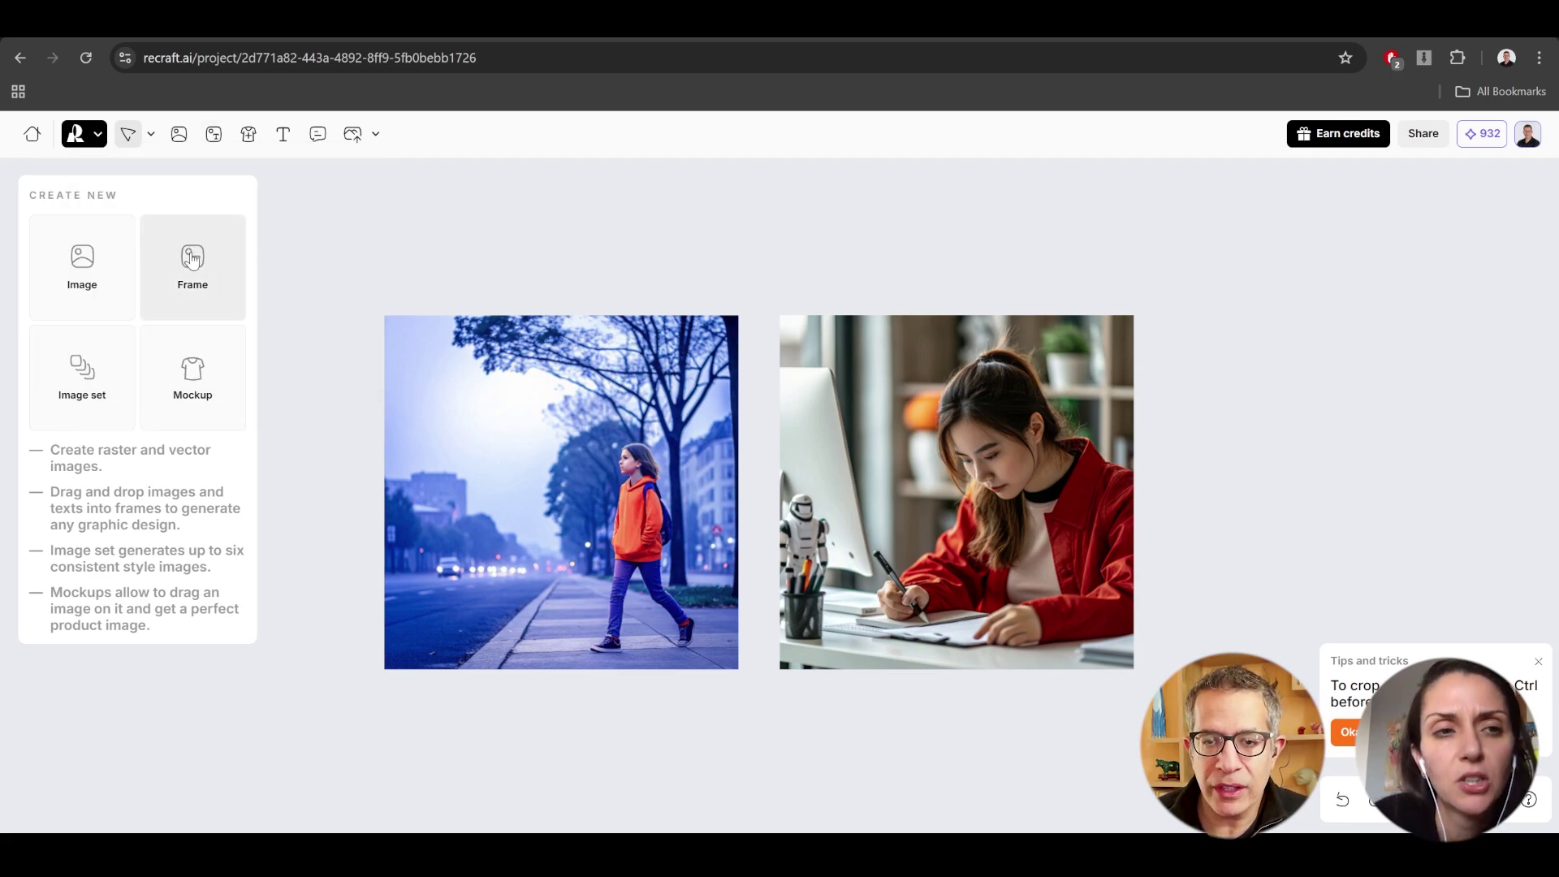
{"action": "left_click", "coordinate": [194, 258]}
{"action": "key", "text": "alt+Left"}
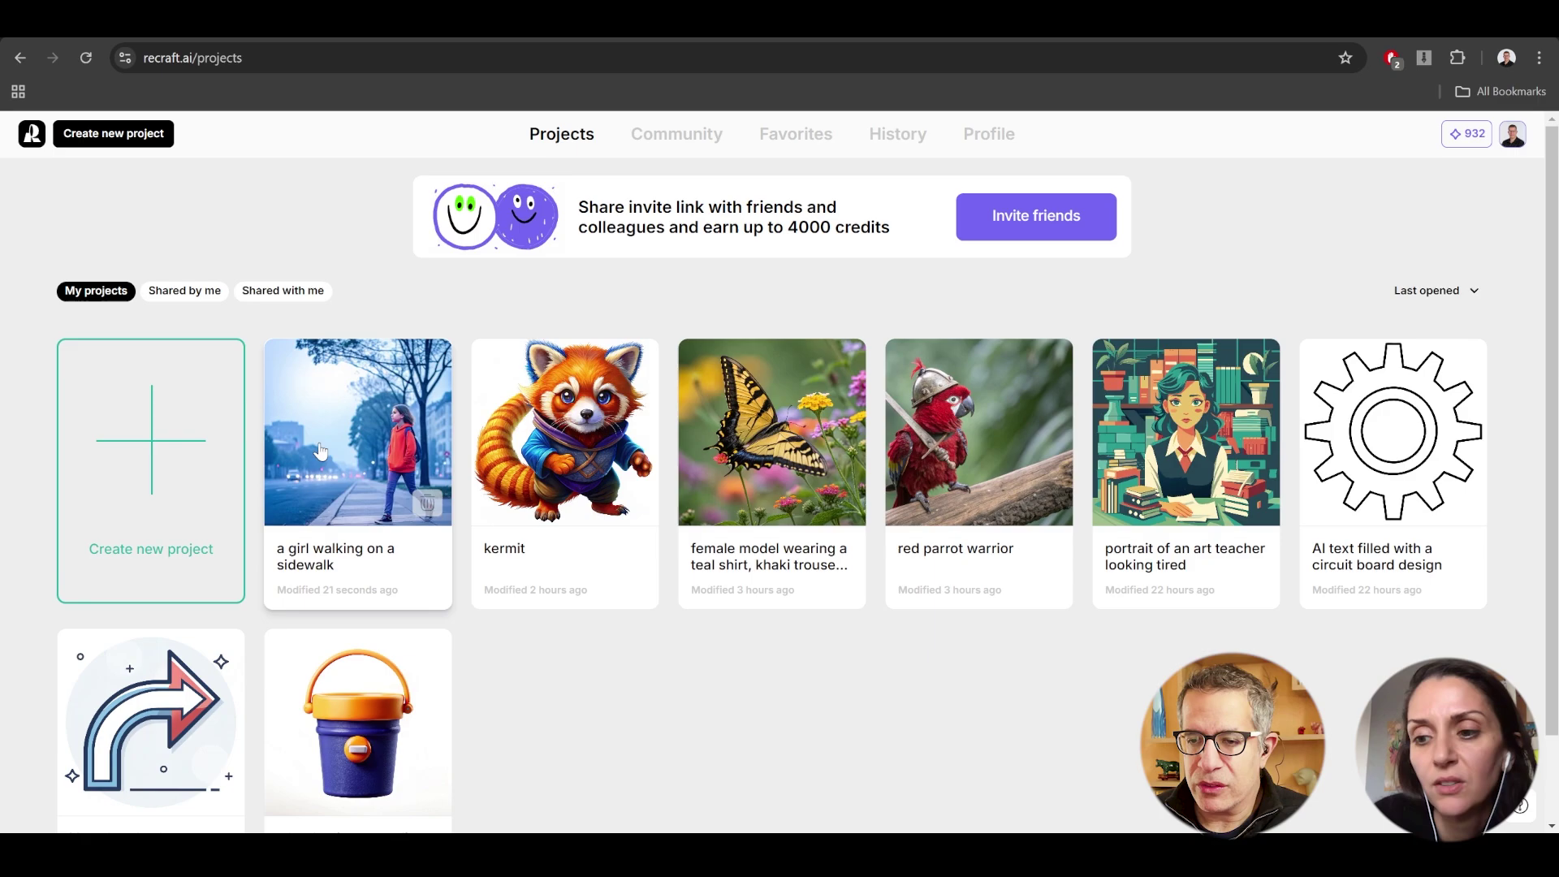
{"action": "left_click", "coordinate": [434, 486]}
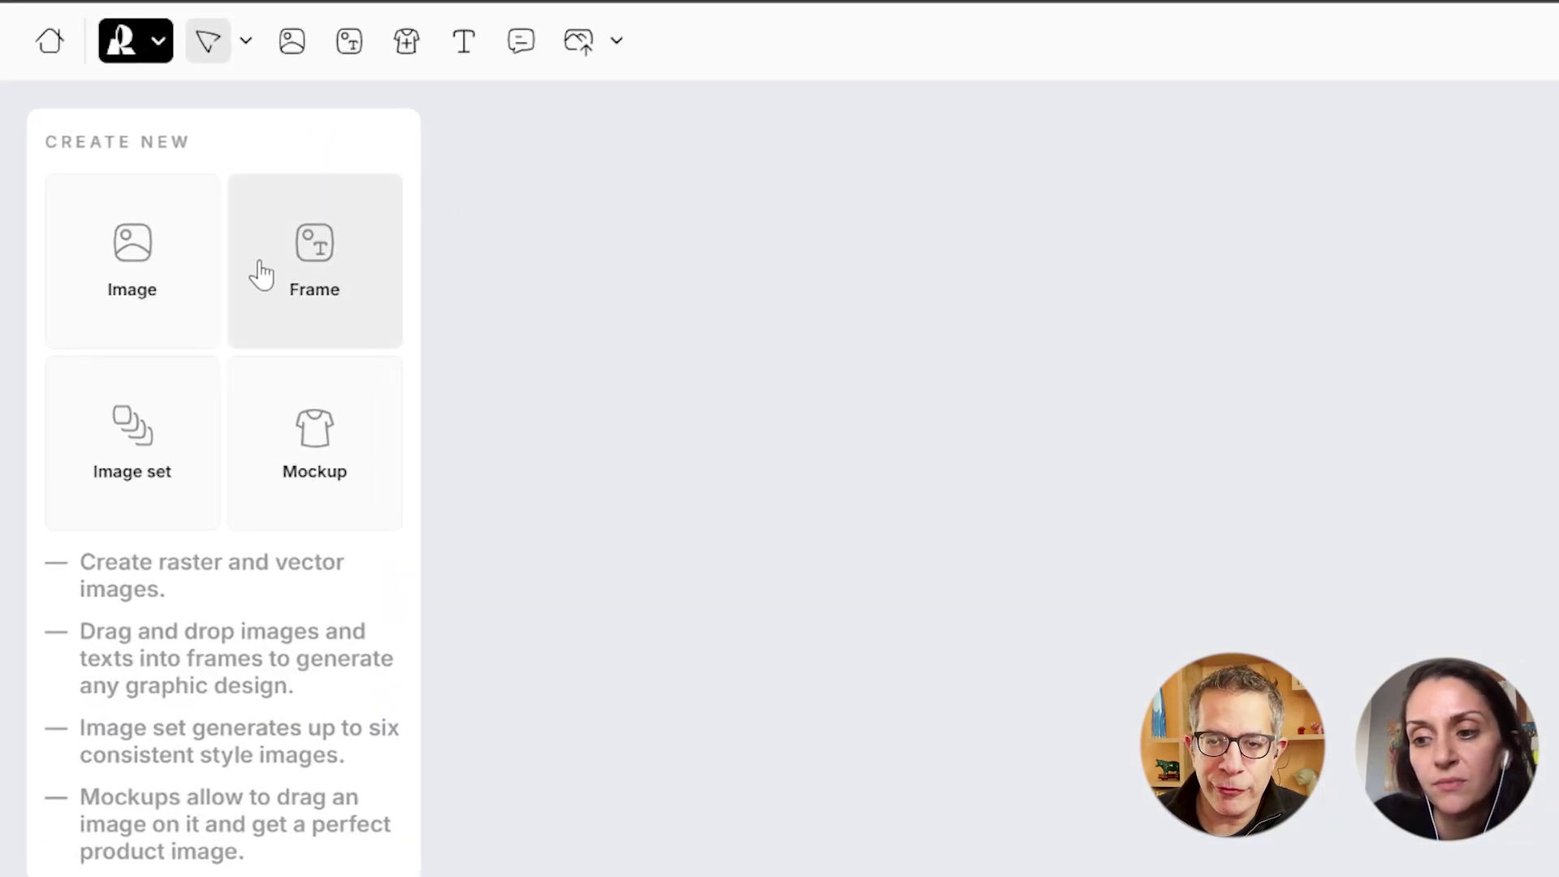
{"action": "left_click", "coordinate": [349, 219]}
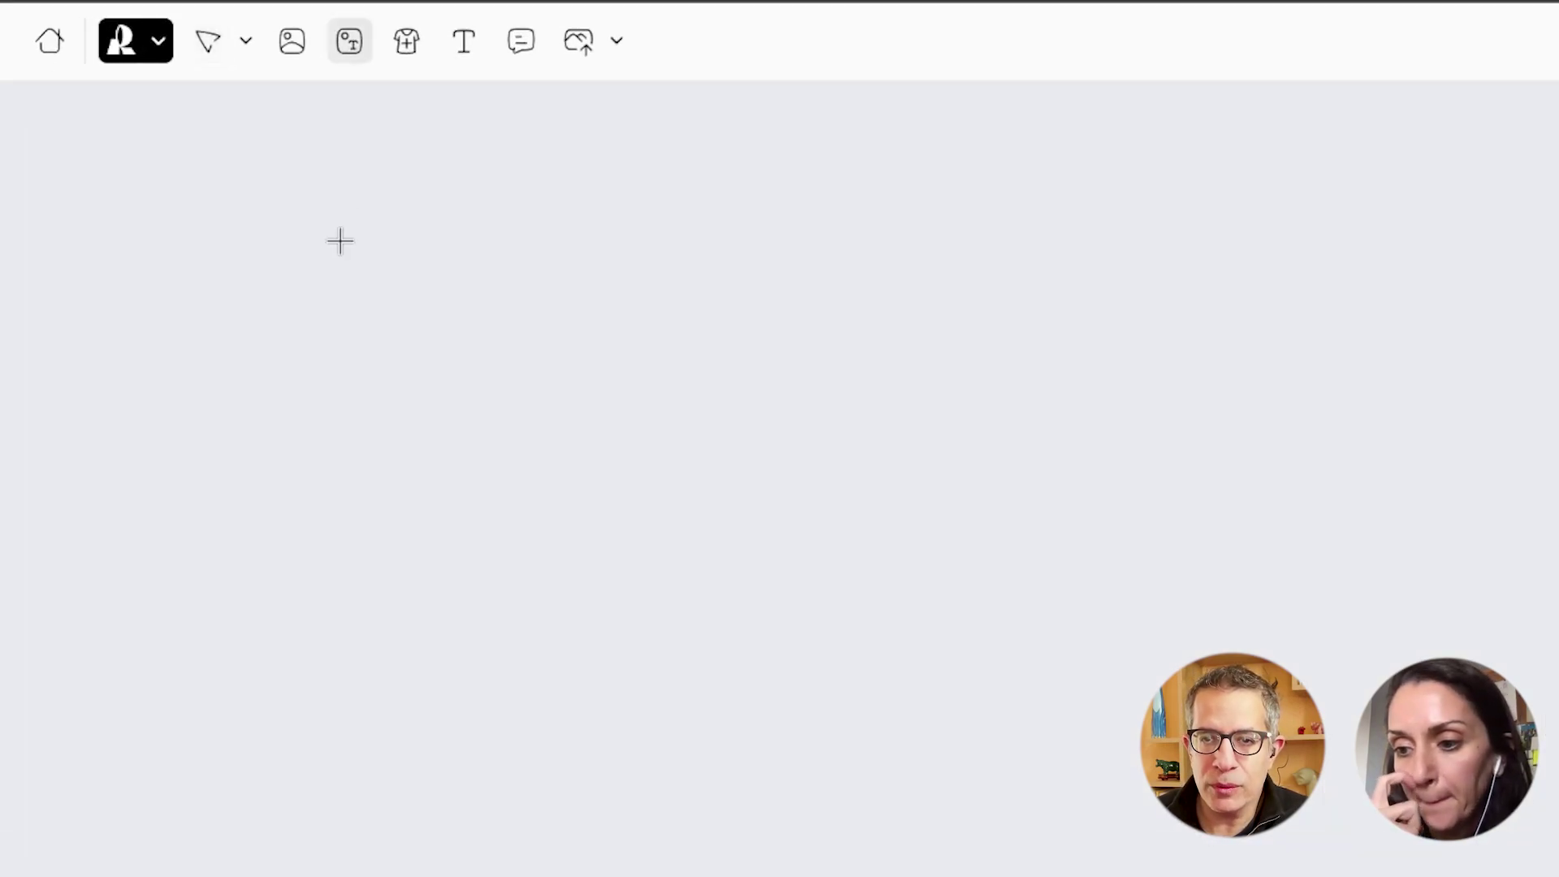
{"action": "left_click_drag", "start_coordinate": [512, 274], "coordinate": [998, 550]}
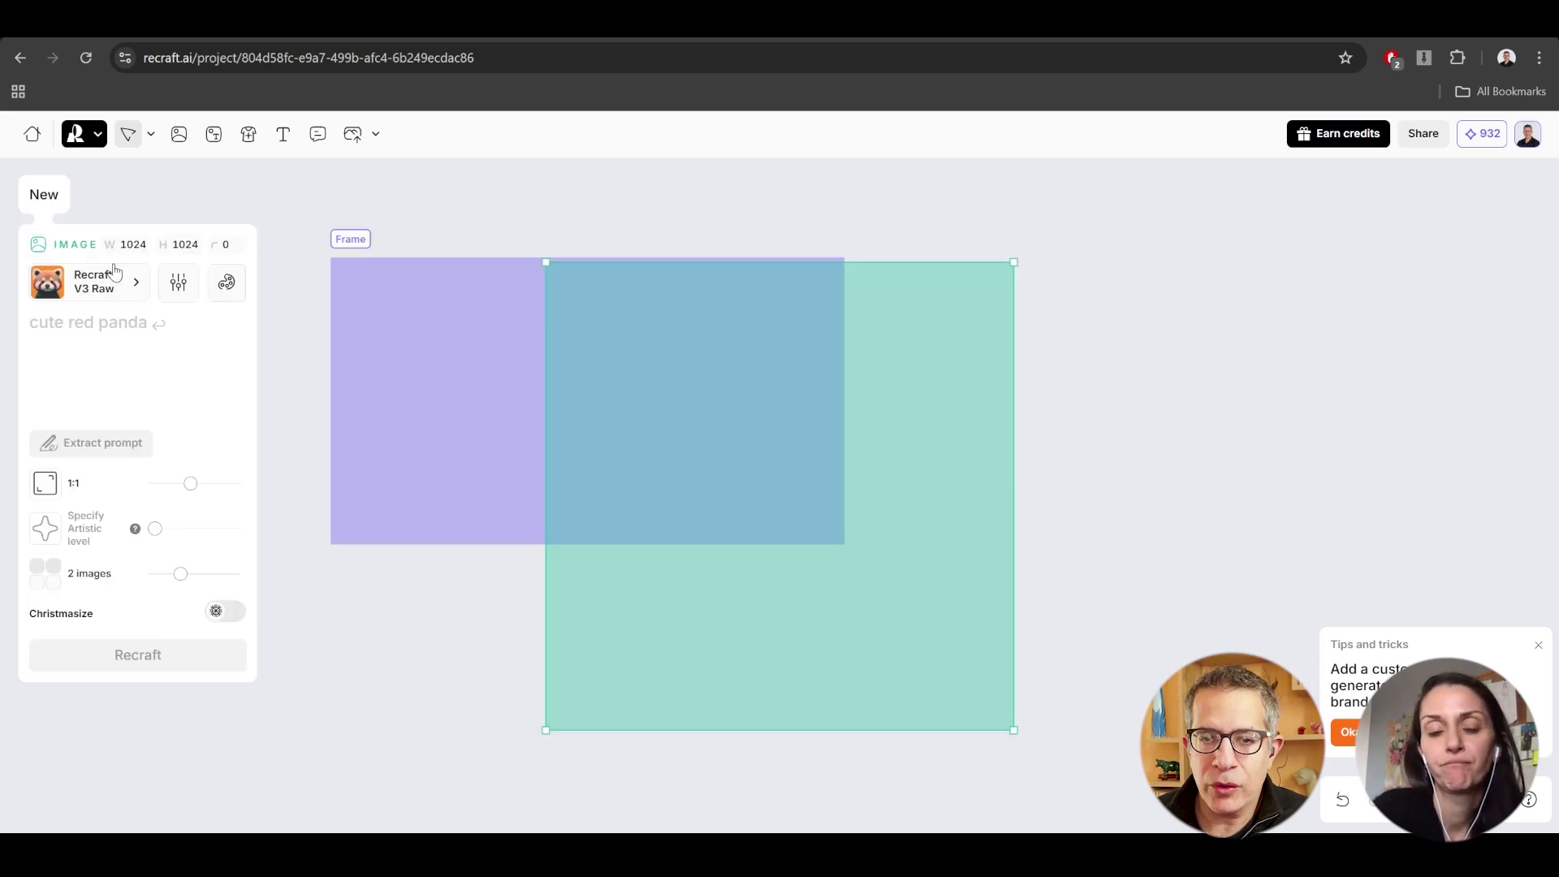
Place the square image placeholder beside the frame and apply the Vector art style.
{"action": "left_click_drag", "start_coordinate": [804, 390], "coordinate": [1148, 376]}
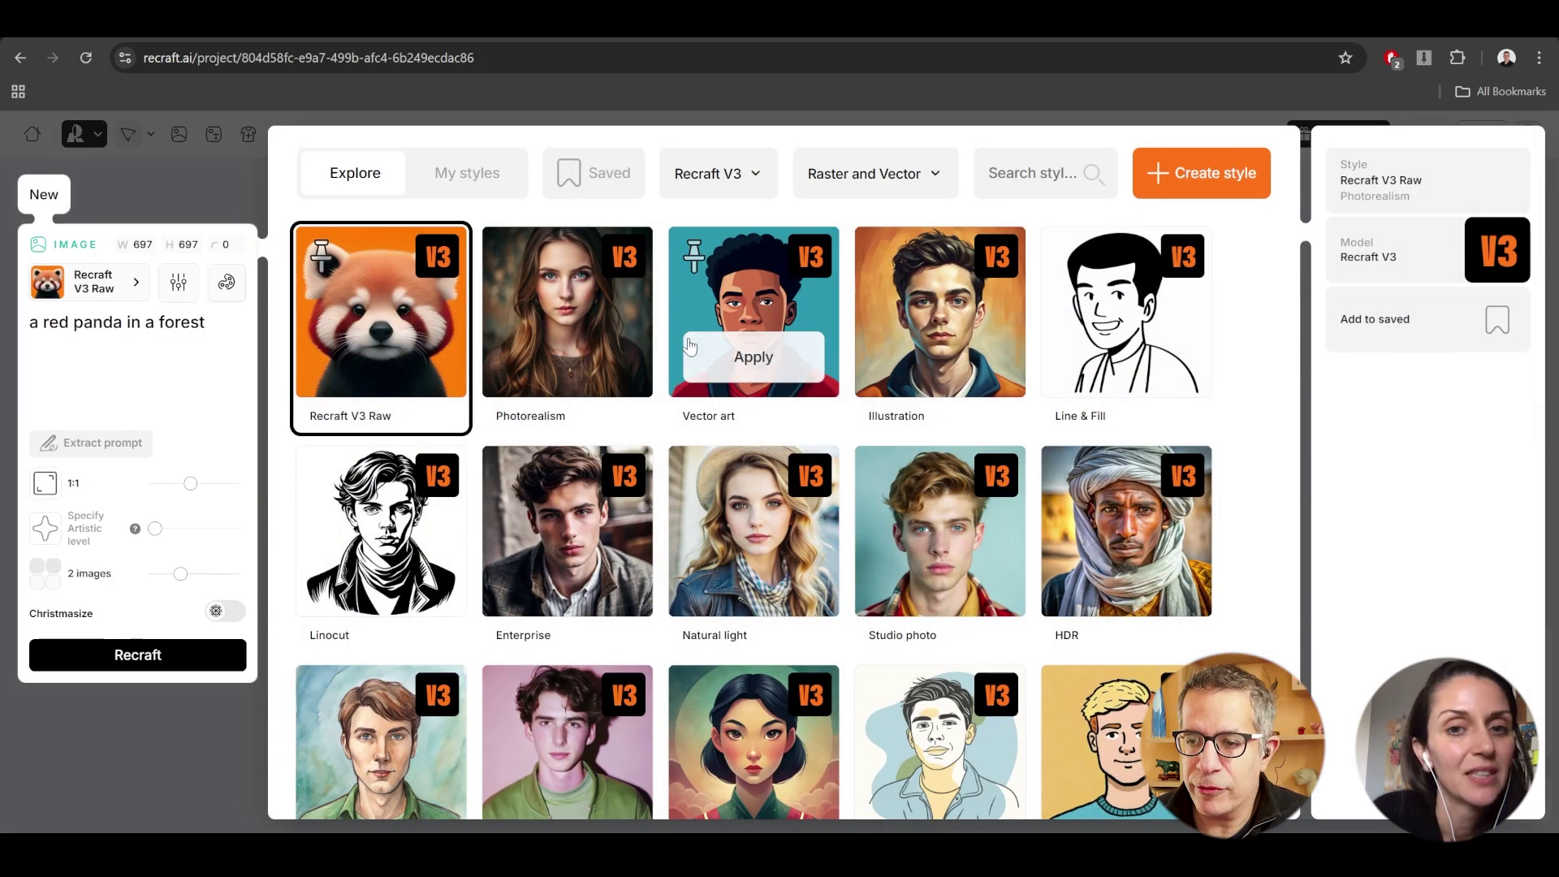
{"action": "left_click", "coordinate": [715, 410]}
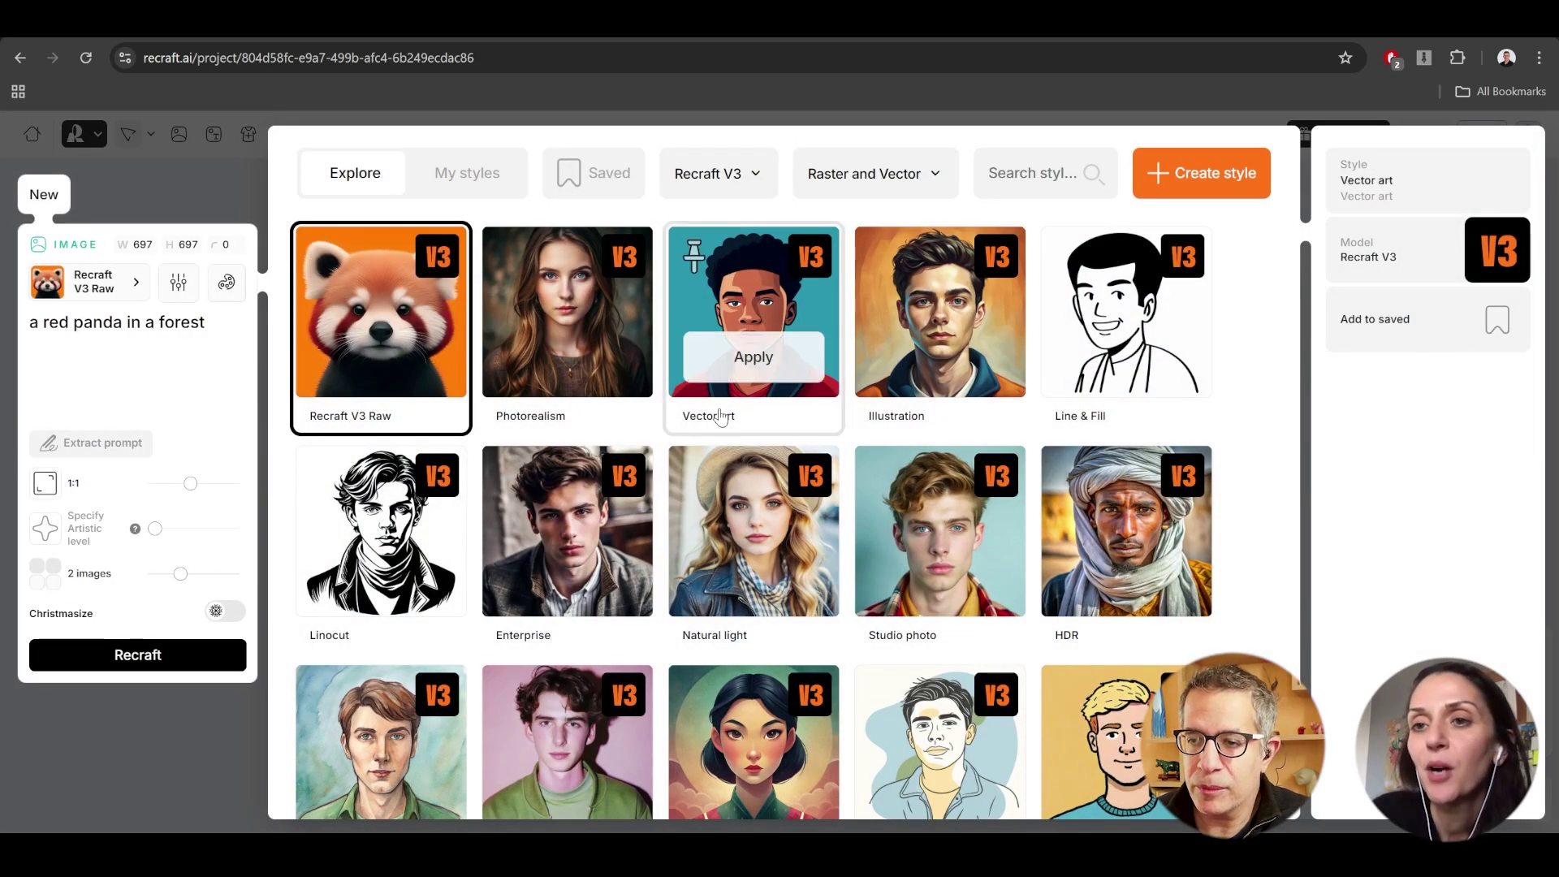
{"action": "left_click", "coordinate": [743, 359]}
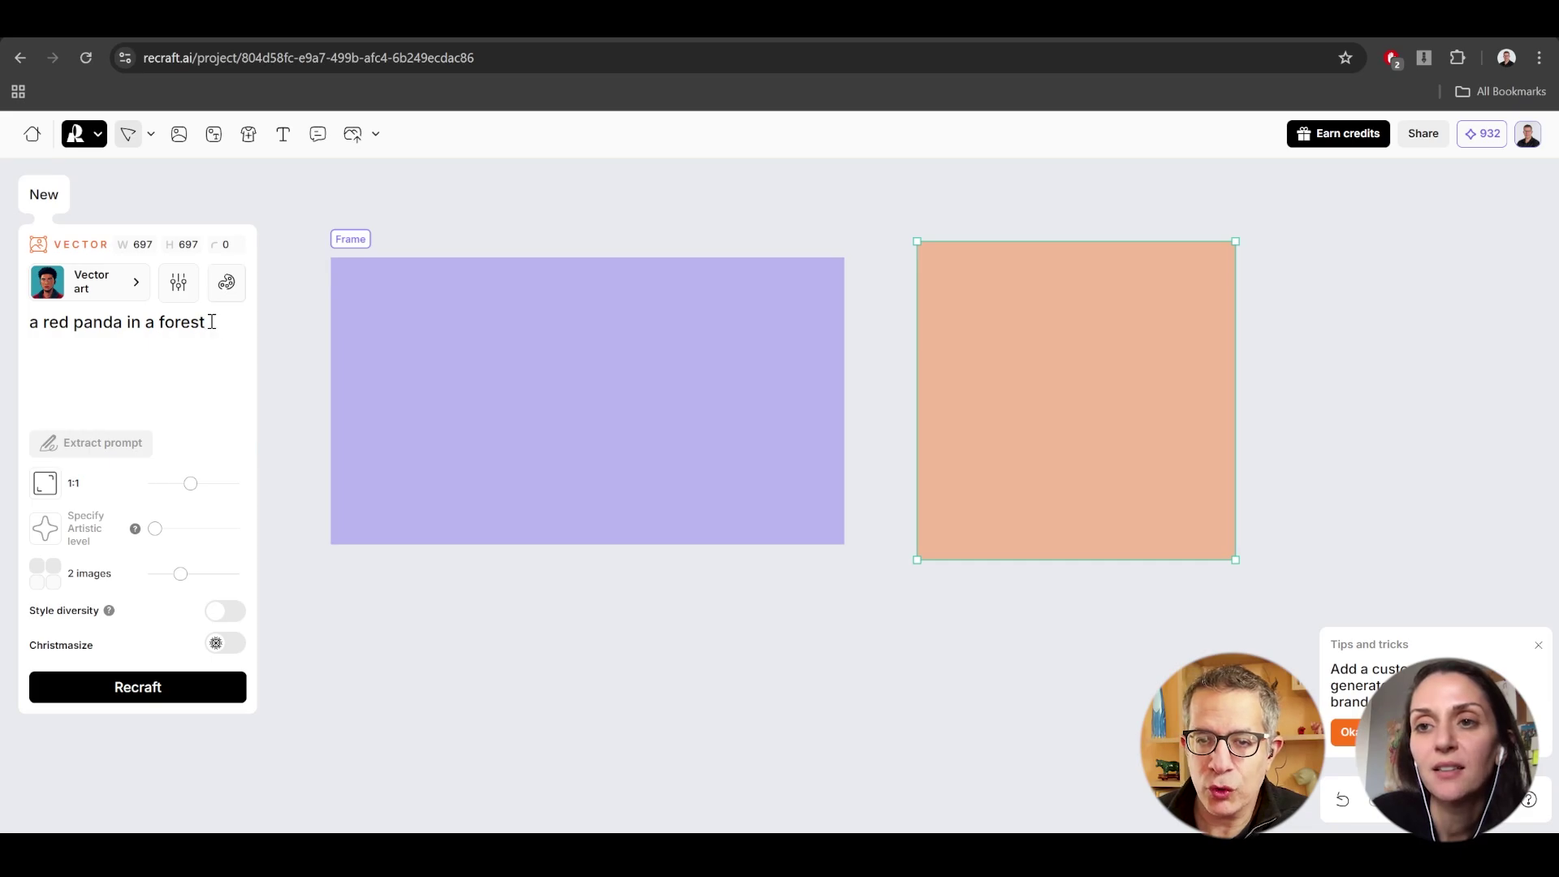
Replace the red panda prompt with the denim jacket description and use the saved blue palette.
{"action": "left_click_drag", "start_coordinate": [211, 322], "coordinate": [29, 323]}
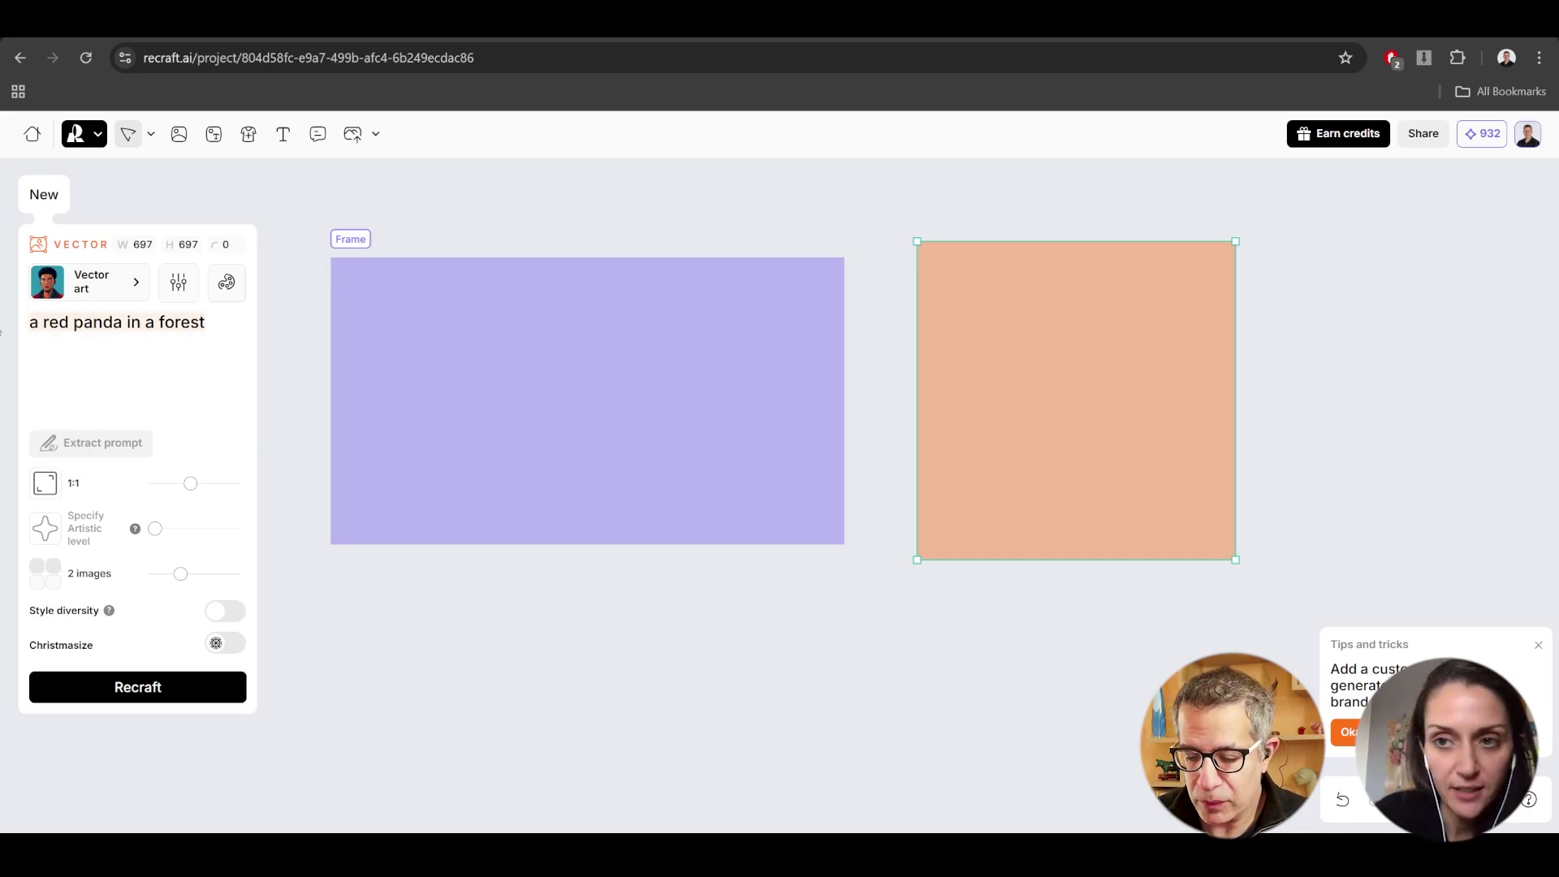
{"action": "type", "text": "a utility denim jacket for a woman, straight lines, used washed look"}
{"action": "left_click", "coordinate": [227, 281]}
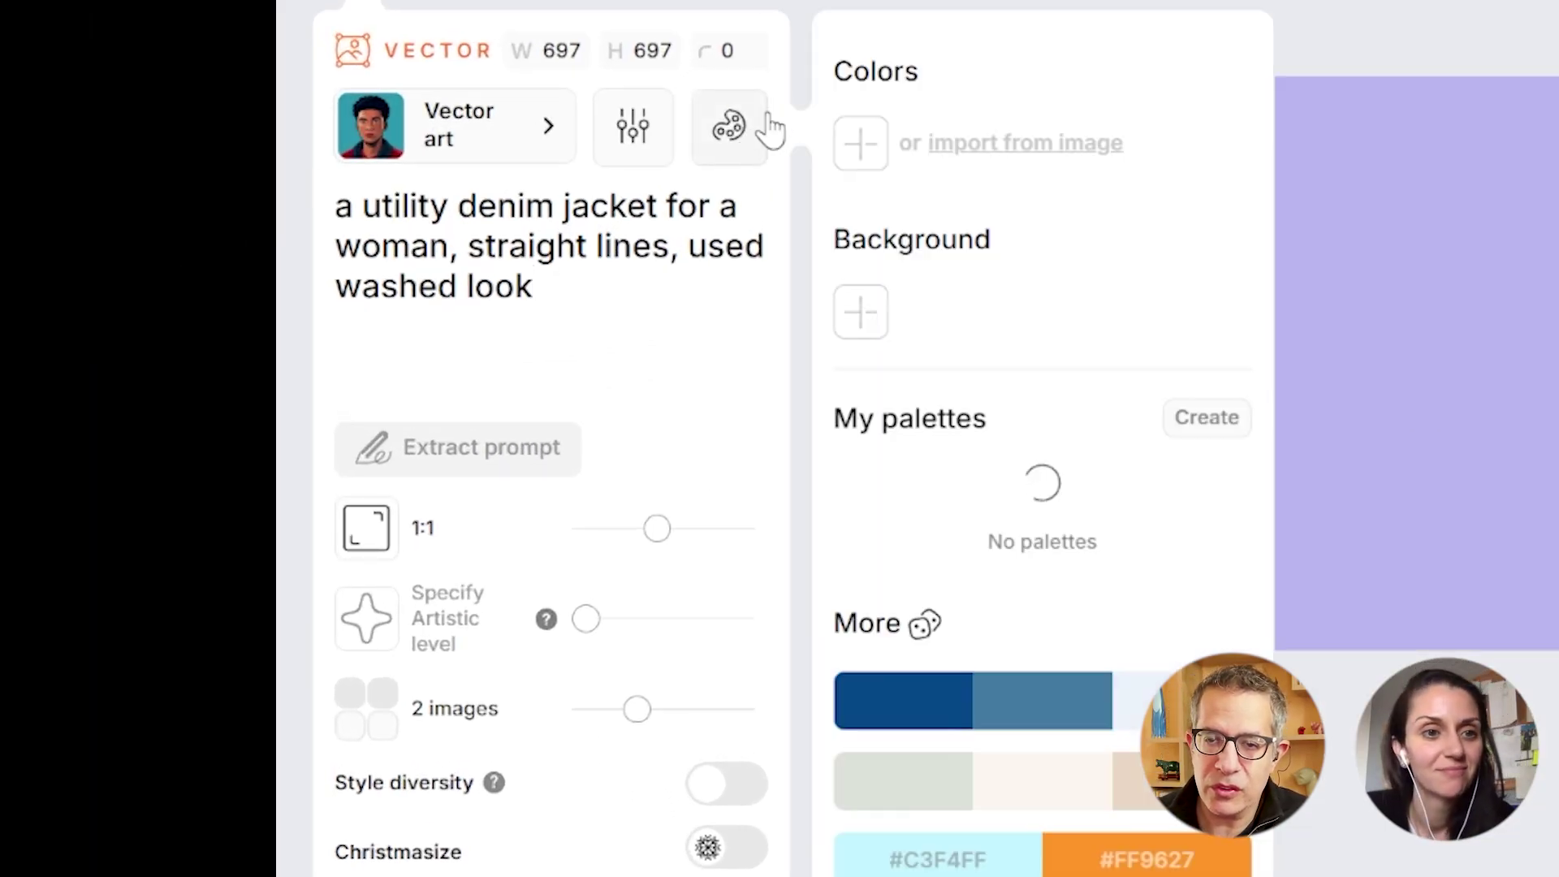
{"action": "left_click", "coordinate": [1055, 536]}
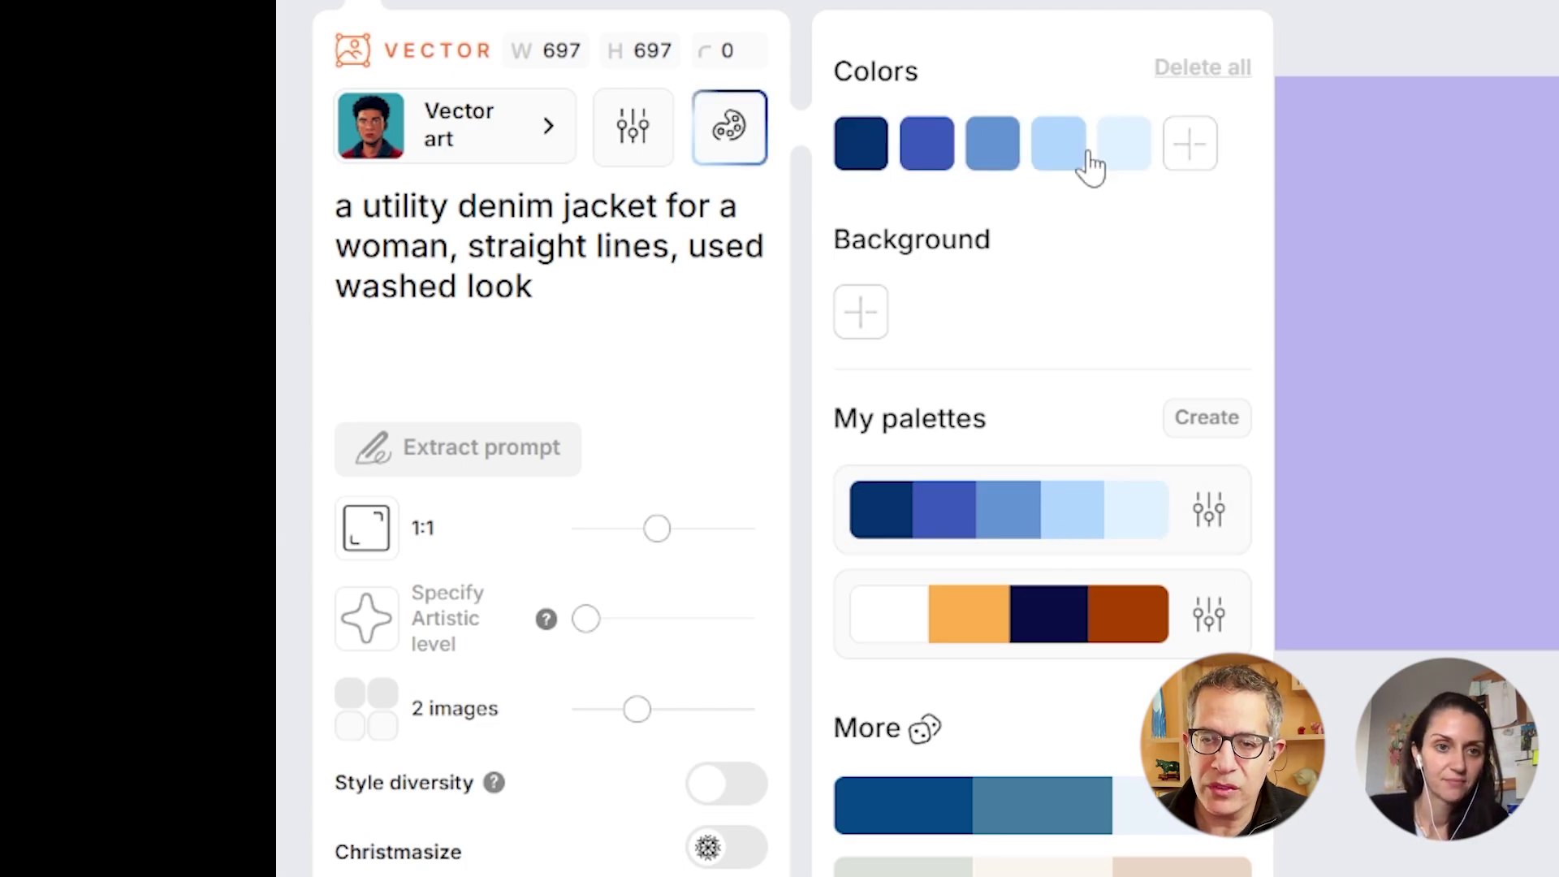
Apply the Photorealism style and generate the denim jacket image.
{"action": "left_click", "coordinate": [459, 126]}
{"action": "mouse_move", "coordinate": [1366, 266]}
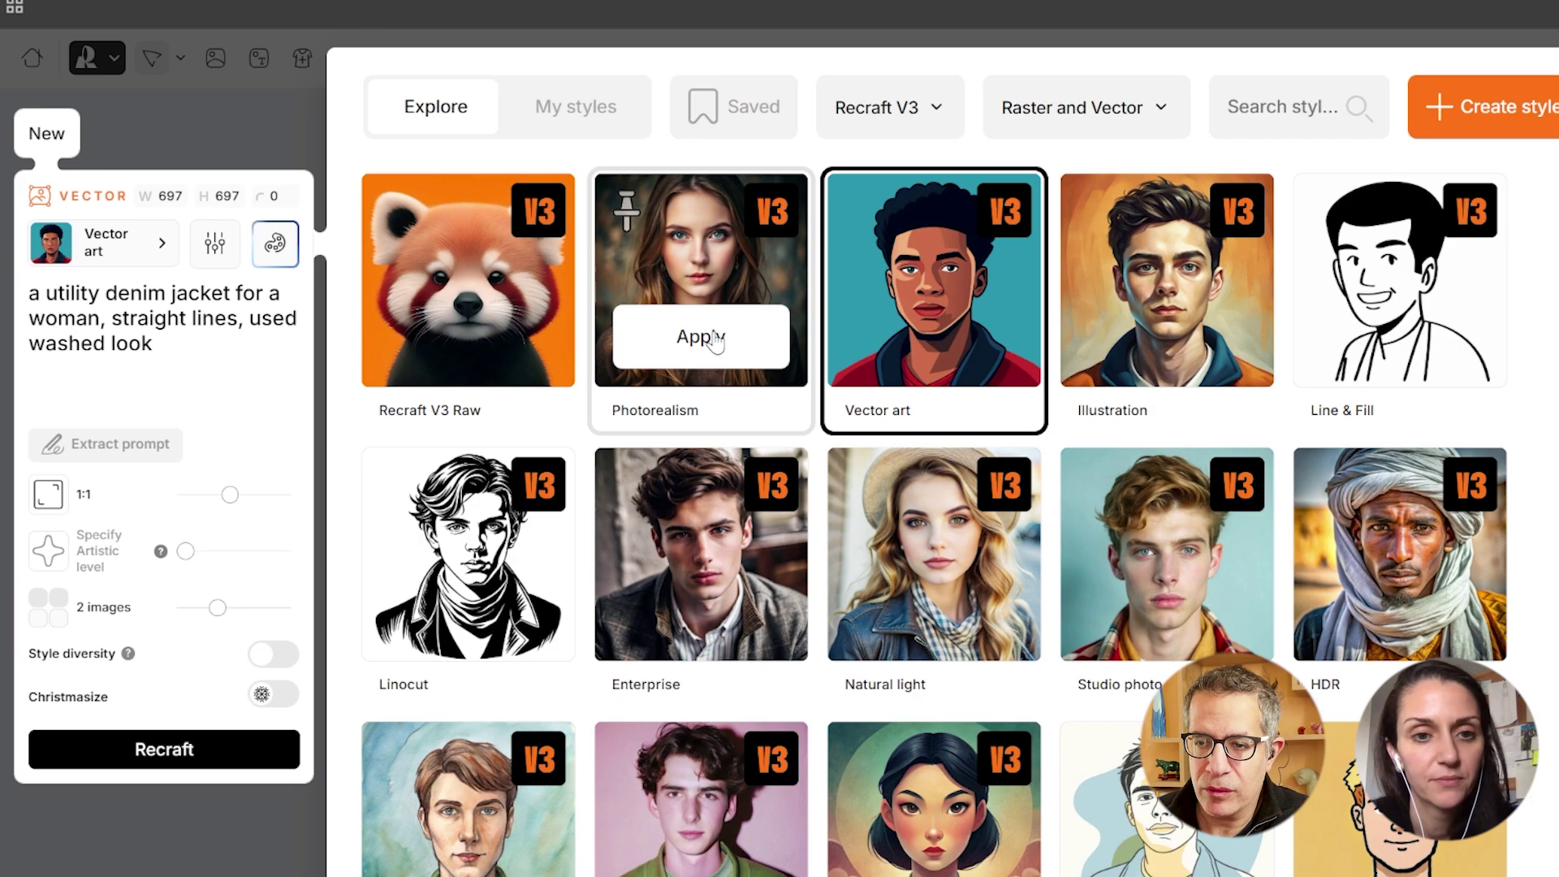
{"action": "left_click", "coordinate": [701, 336]}
{"action": "left_click", "coordinate": [164, 748]}
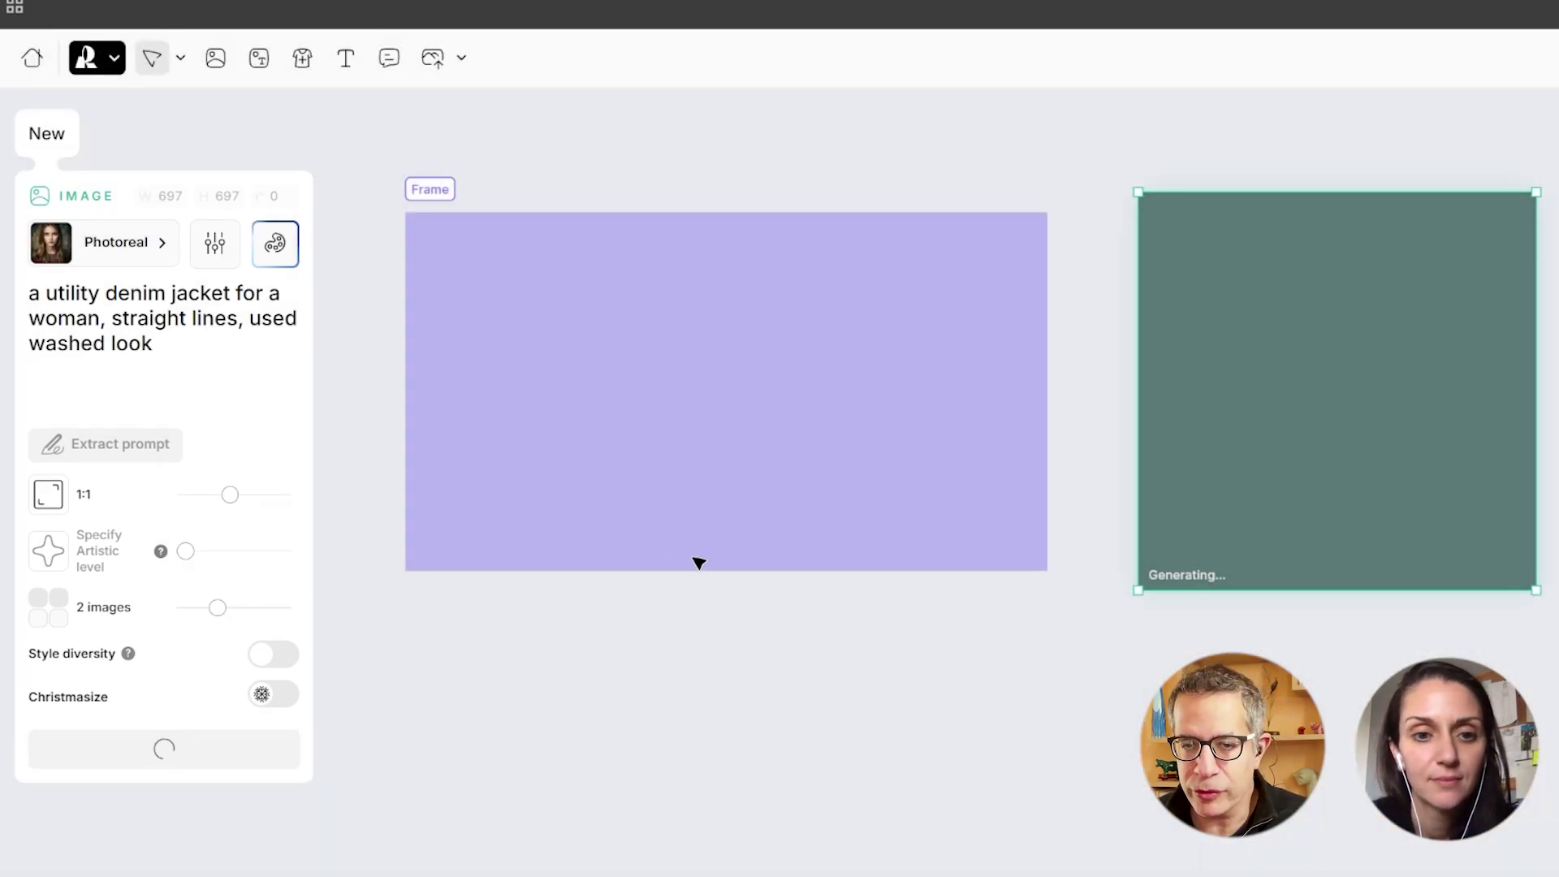
Move the jacket image onto the purple frame and keep the text font at Inter Regular.
{"action": "left_click_drag", "start_coordinate": [1316, 414], "coordinate": [920, 428]}
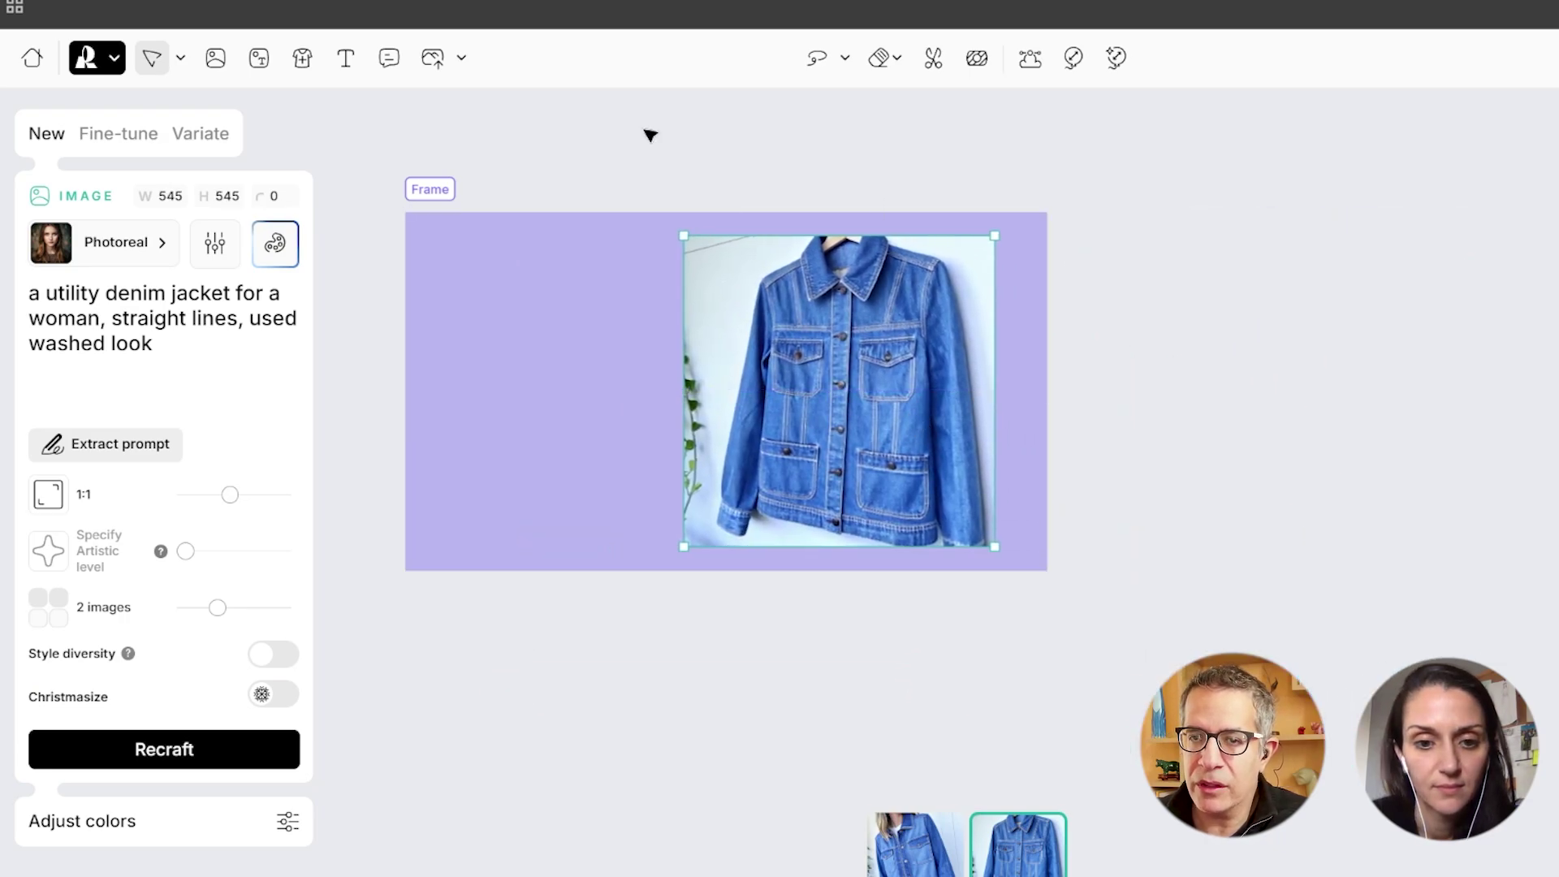
{"action": "left_click", "coordinate": [345, 58]}
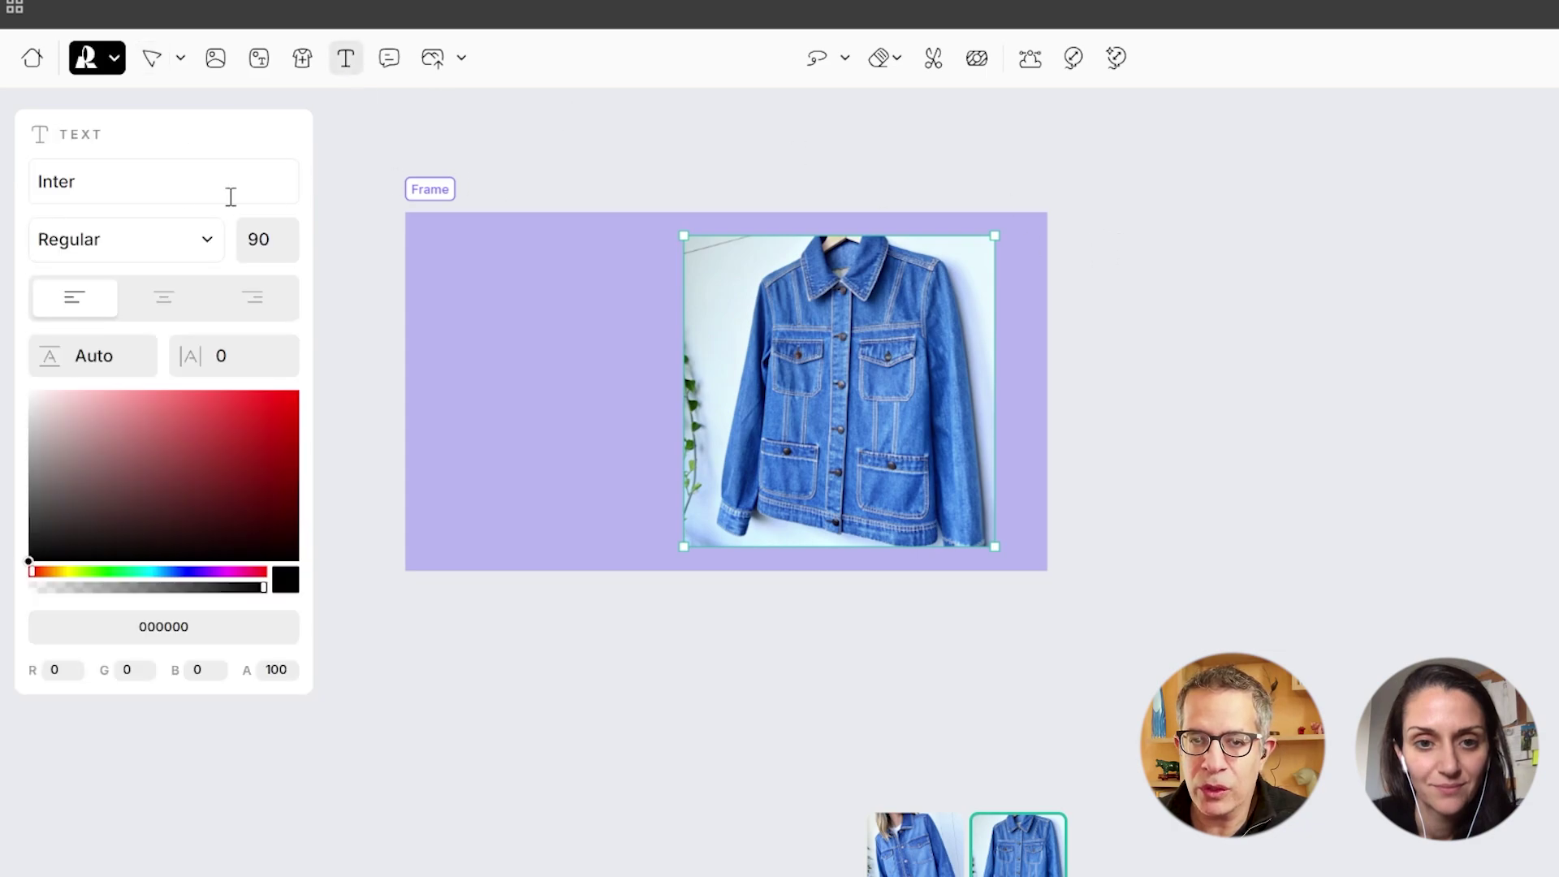
{"action": "left_click", "coordinate": [108, 181]}
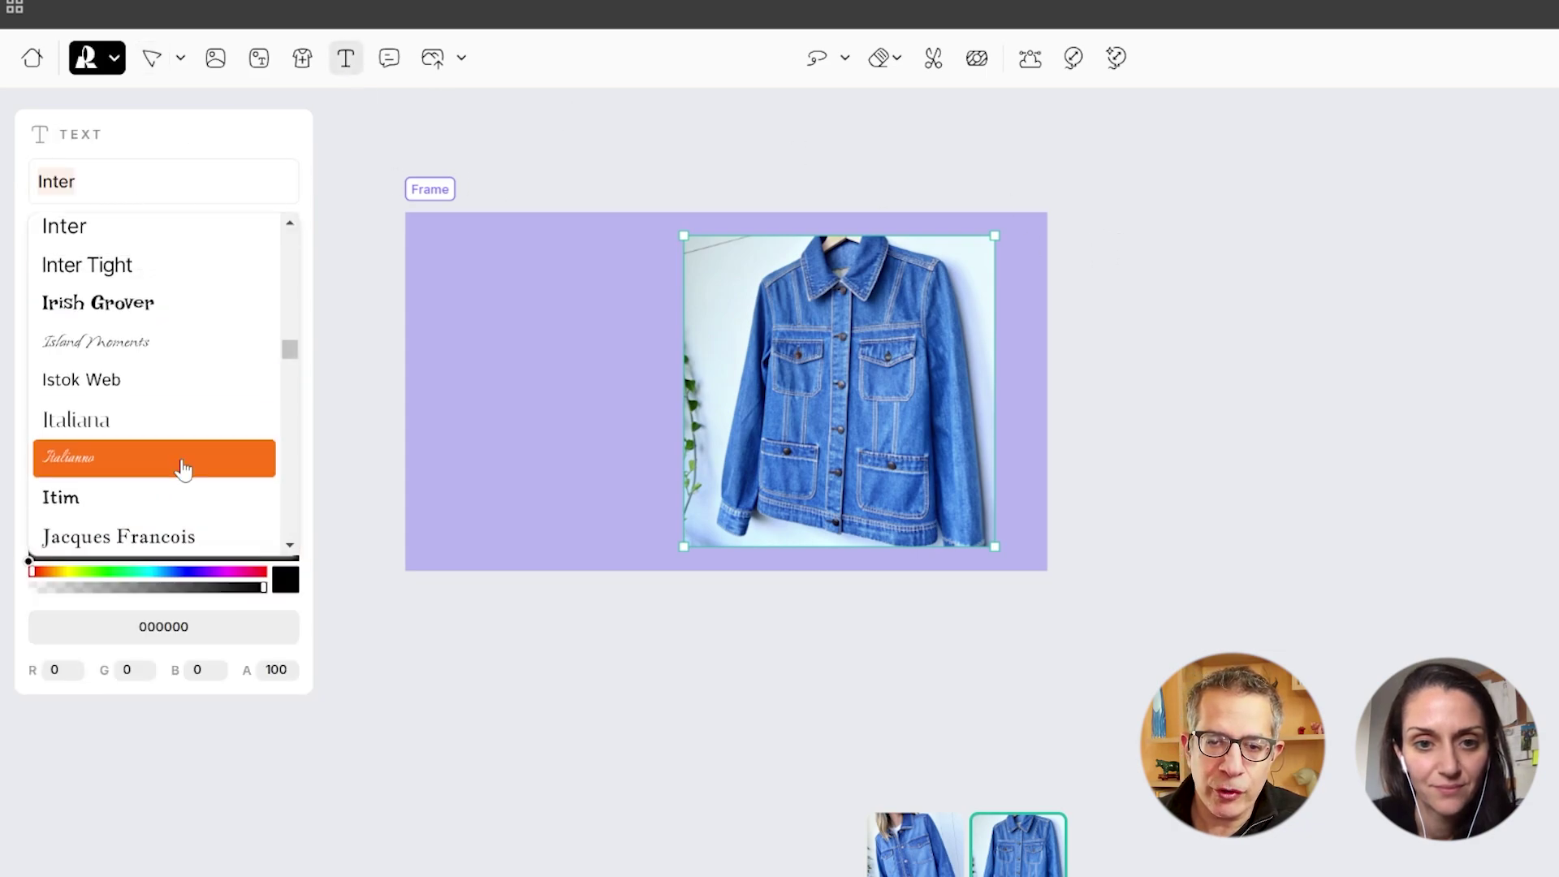
{"action": "scroll", "coordinate": [202, 416], "scroll_direction": "down", "scroll_amount": 6}
{"action": "scroll", "coordinate": [209, 411], "scroll_direction": "down", "scroll_amount": 2}
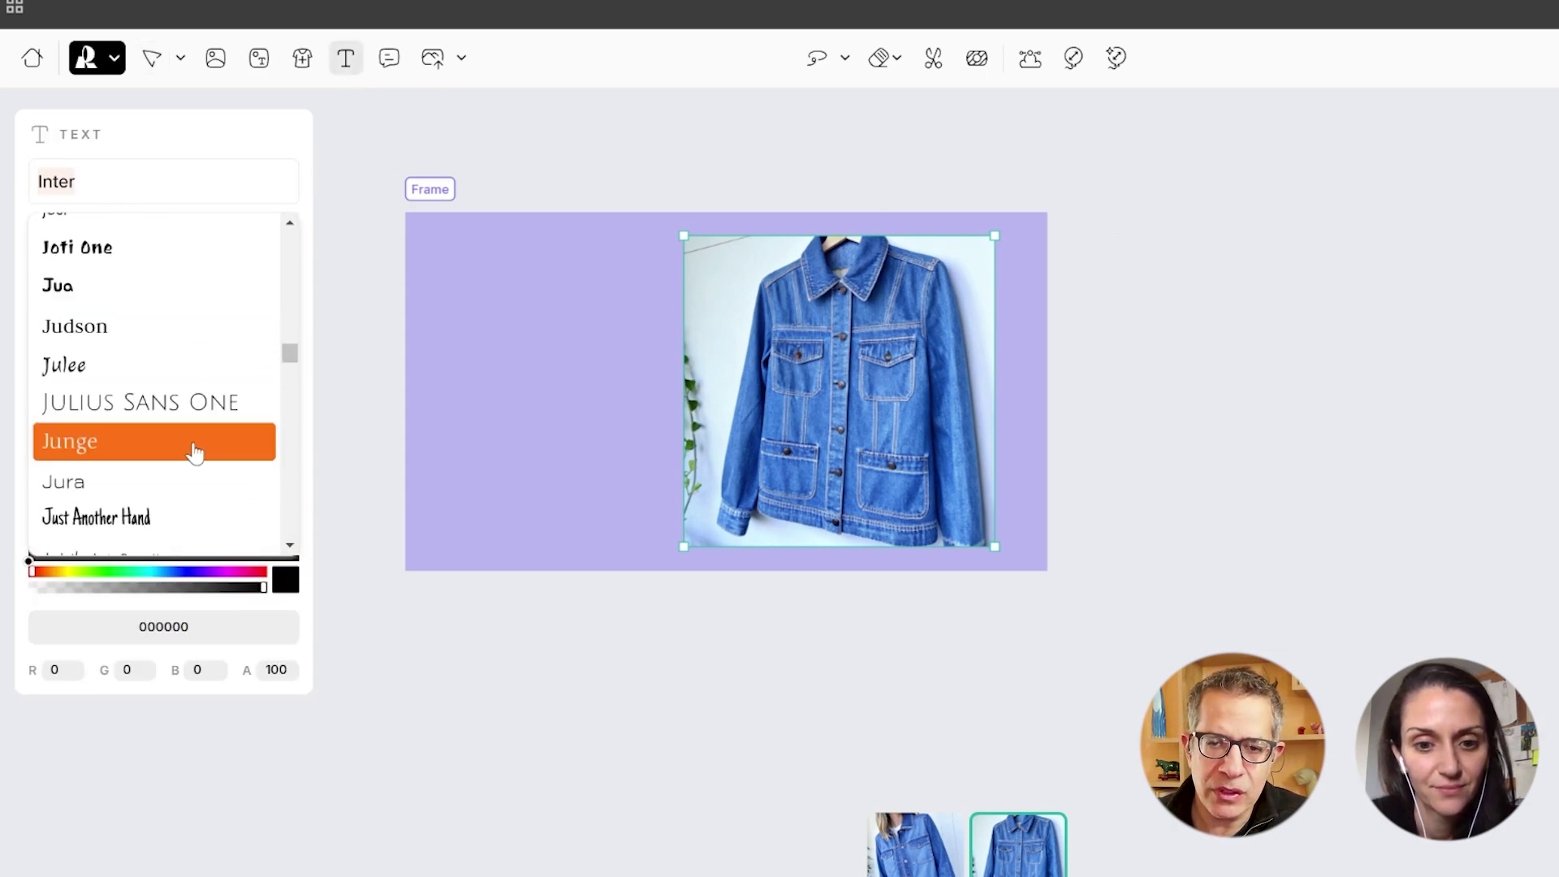
{"action": "key", "text": "Escape"}
{"action": "left_click", "coordinate": [163, 240]}
{"action": "key", "text": "Escape"}
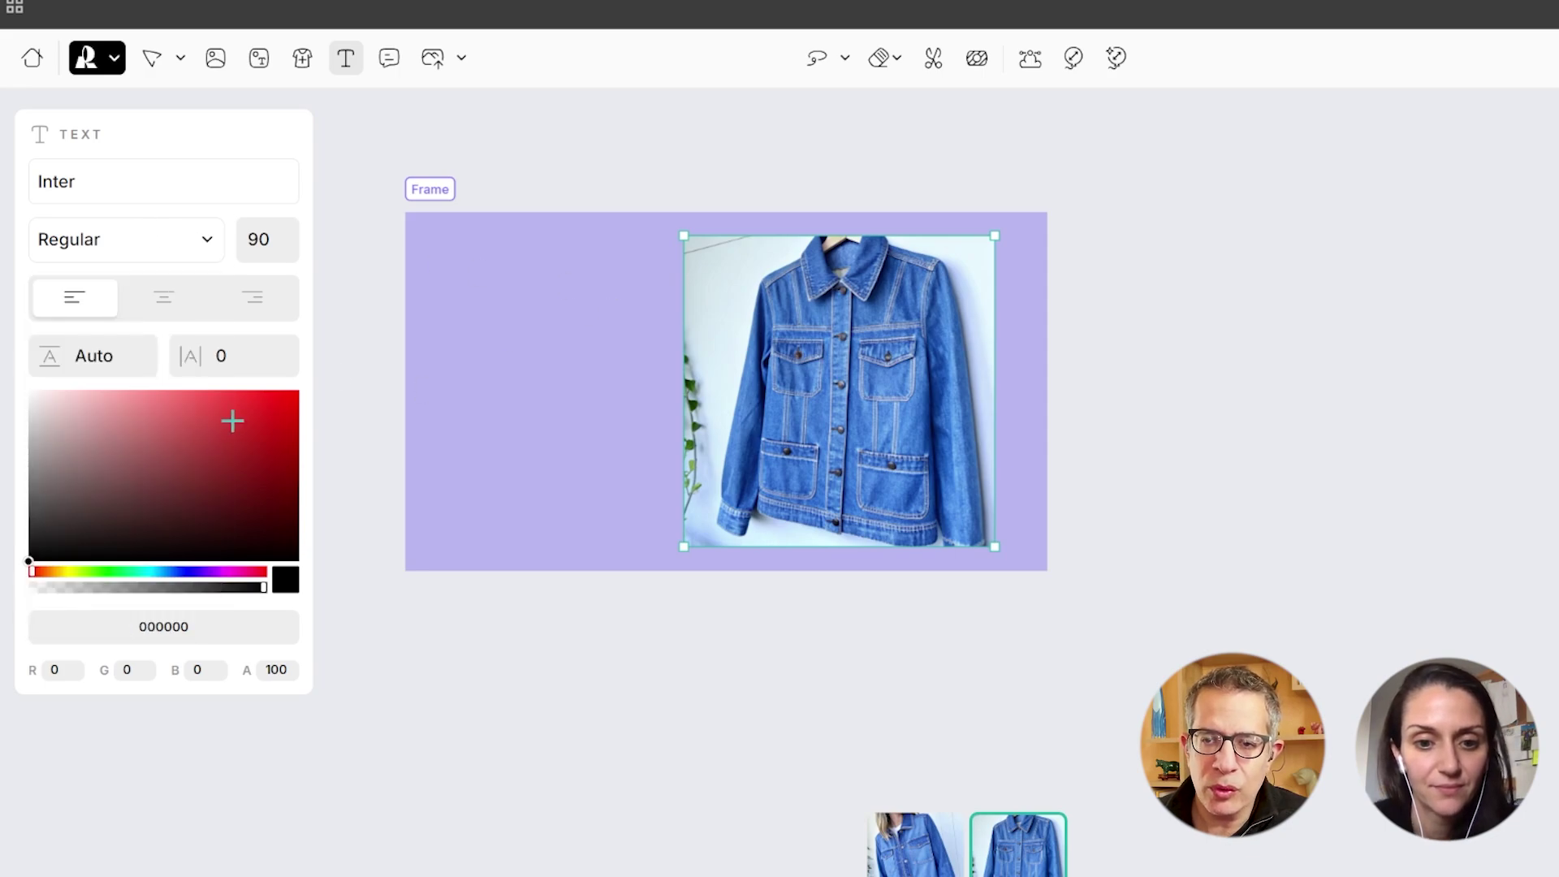
Add 'COOL JACKET' text at the frame's upper left, broken onto two lines.
{"action": "left_click", "coordinate": [1210, 431]}
{"action": "type", "text": "C"}
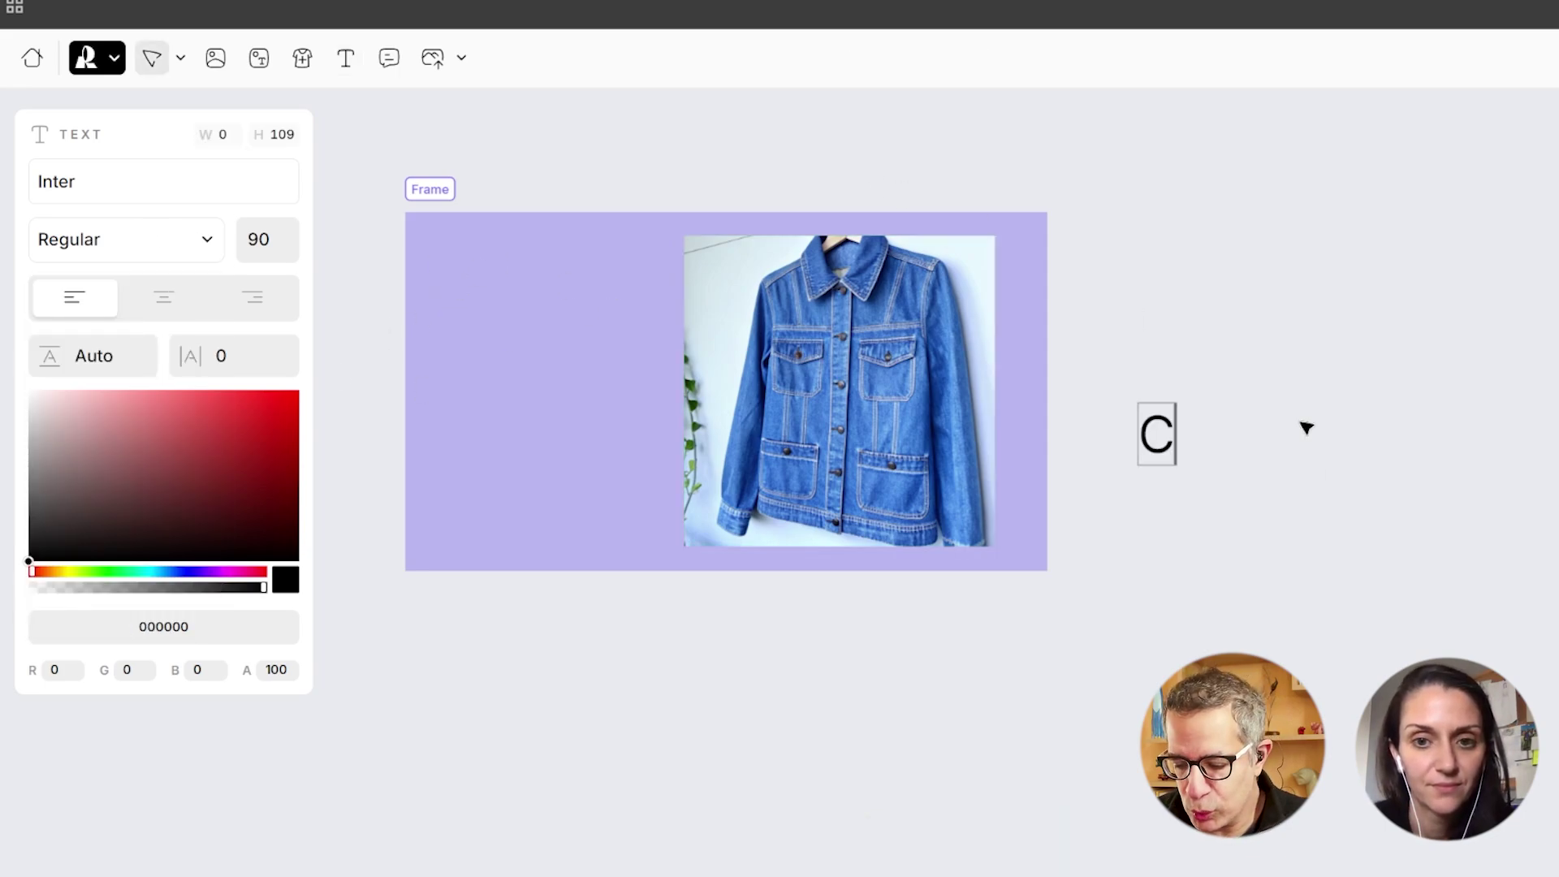
{"action": "type", "text": "OOL JACKET"}
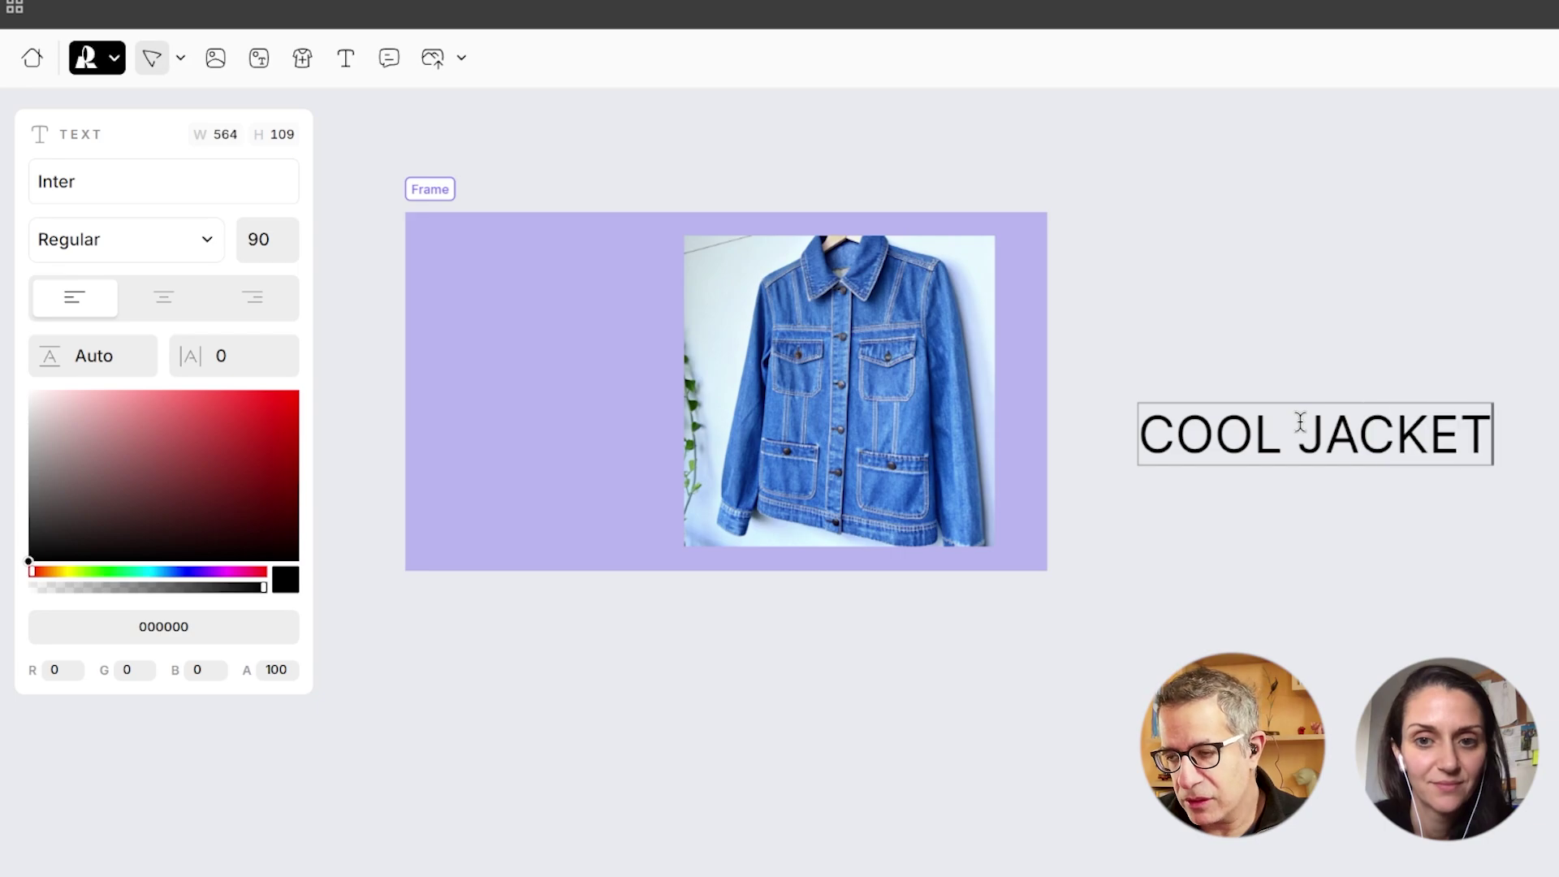
{"action": "left_click_drag", "start_coordinate": [1301, 425], "coordinate": [592, 296]}
{"action": "double_click", "coordinate": [598, 307]}
{"action": "left_click", "coordinate": [597, 307]}
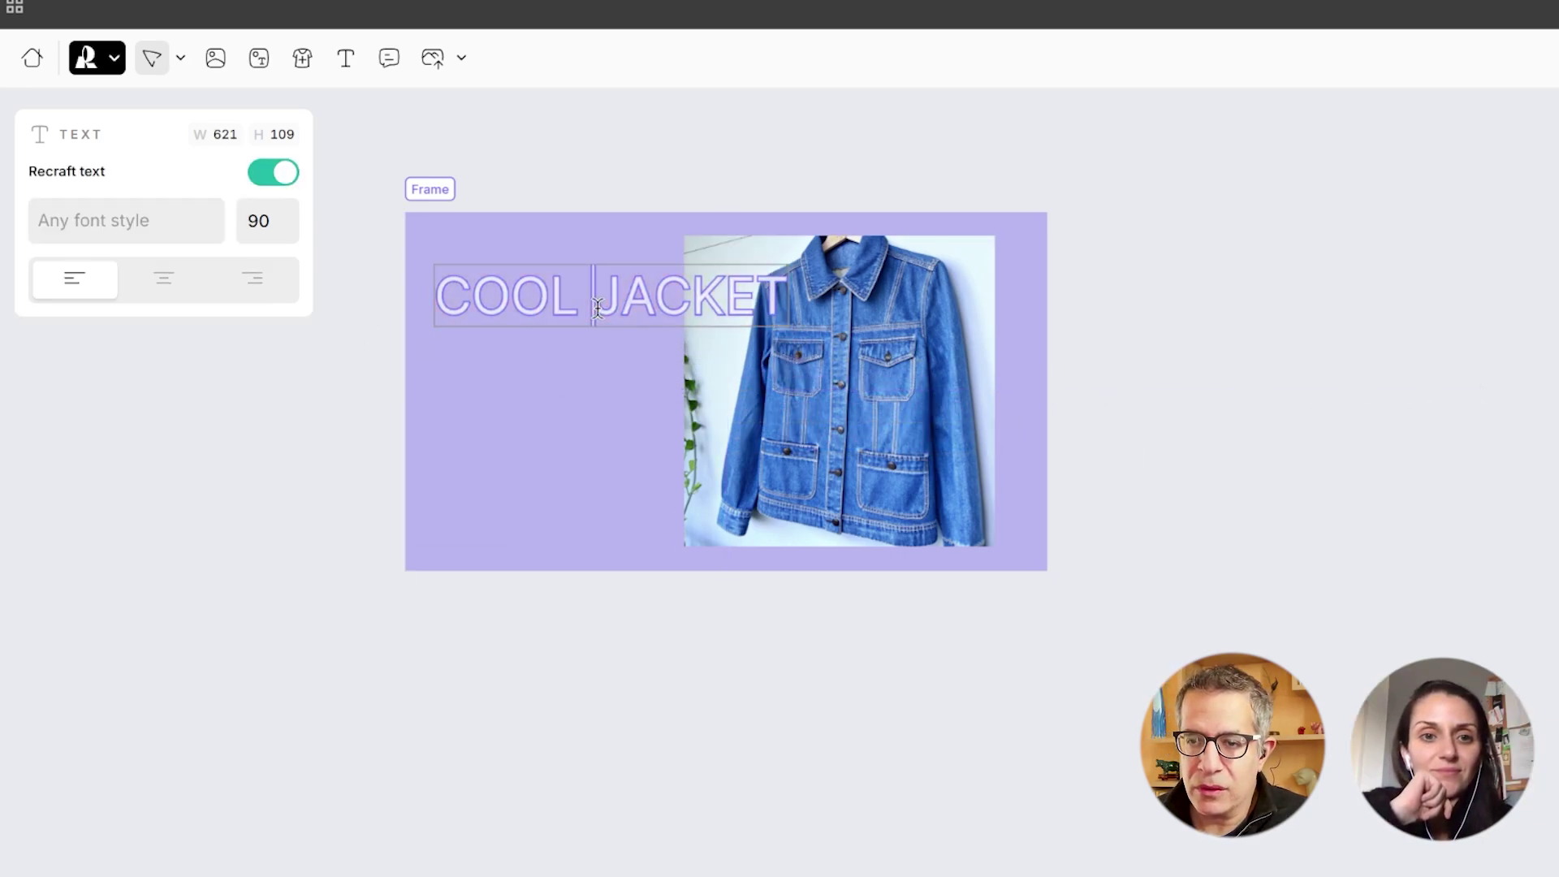
{"action": "key", "text": "Return"}
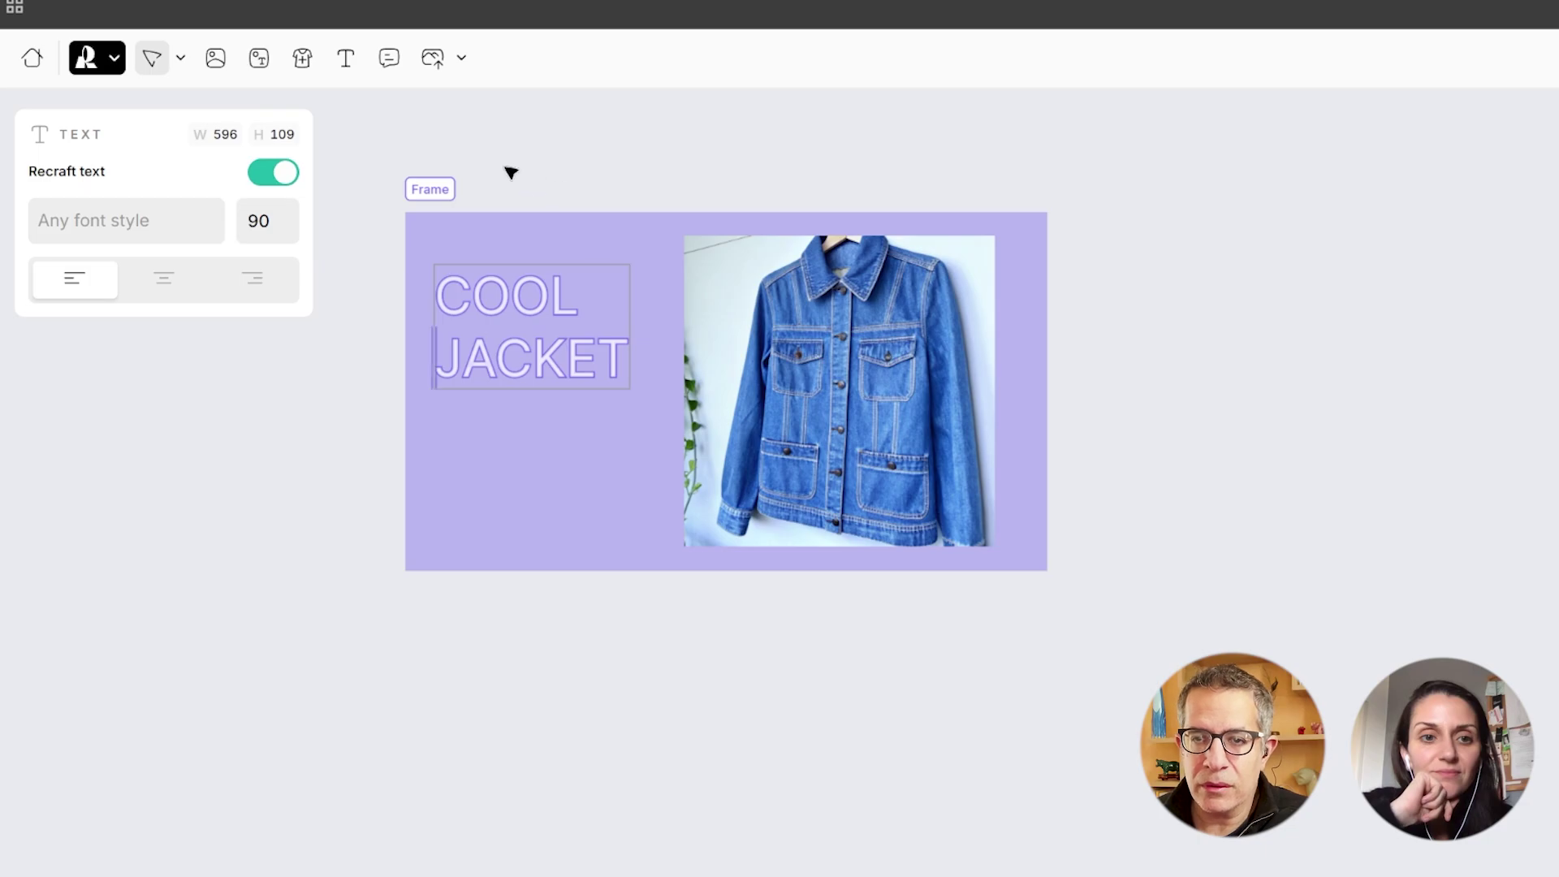
{"action": "left_click", "coordinate": [430, 189]}
{"action": "left_click", "coordinate": [284, 180]}
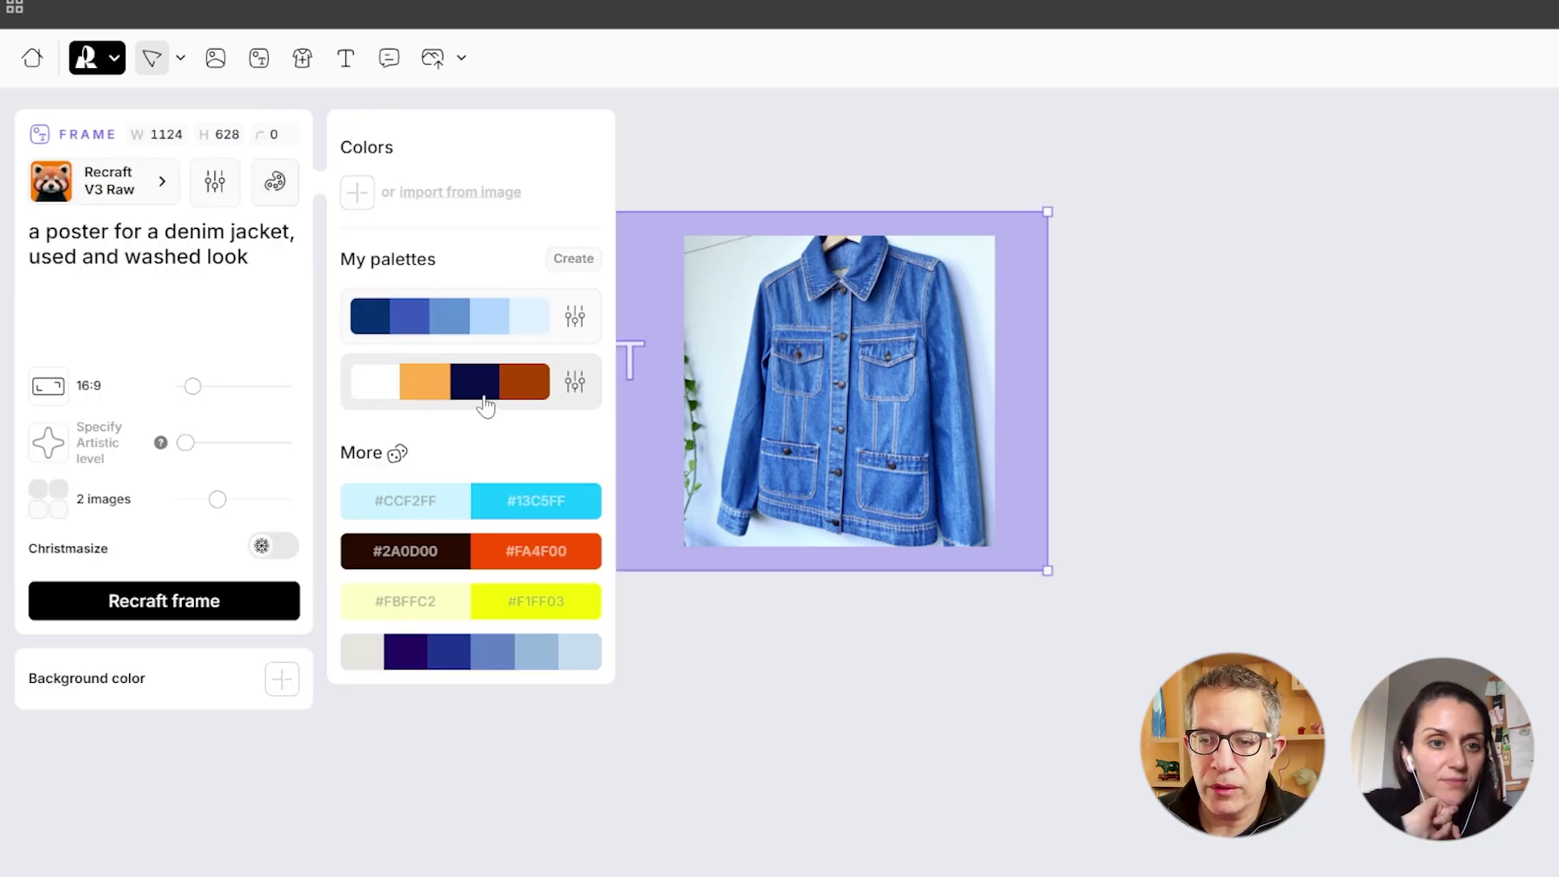
Apply a saved palette to the frame, generate, and select the resulting COOL JACKET poster.
{"action": "left_click", "coordinate": [421, 320]}
{"action": "left_click", "coordinate": [688, 114]}
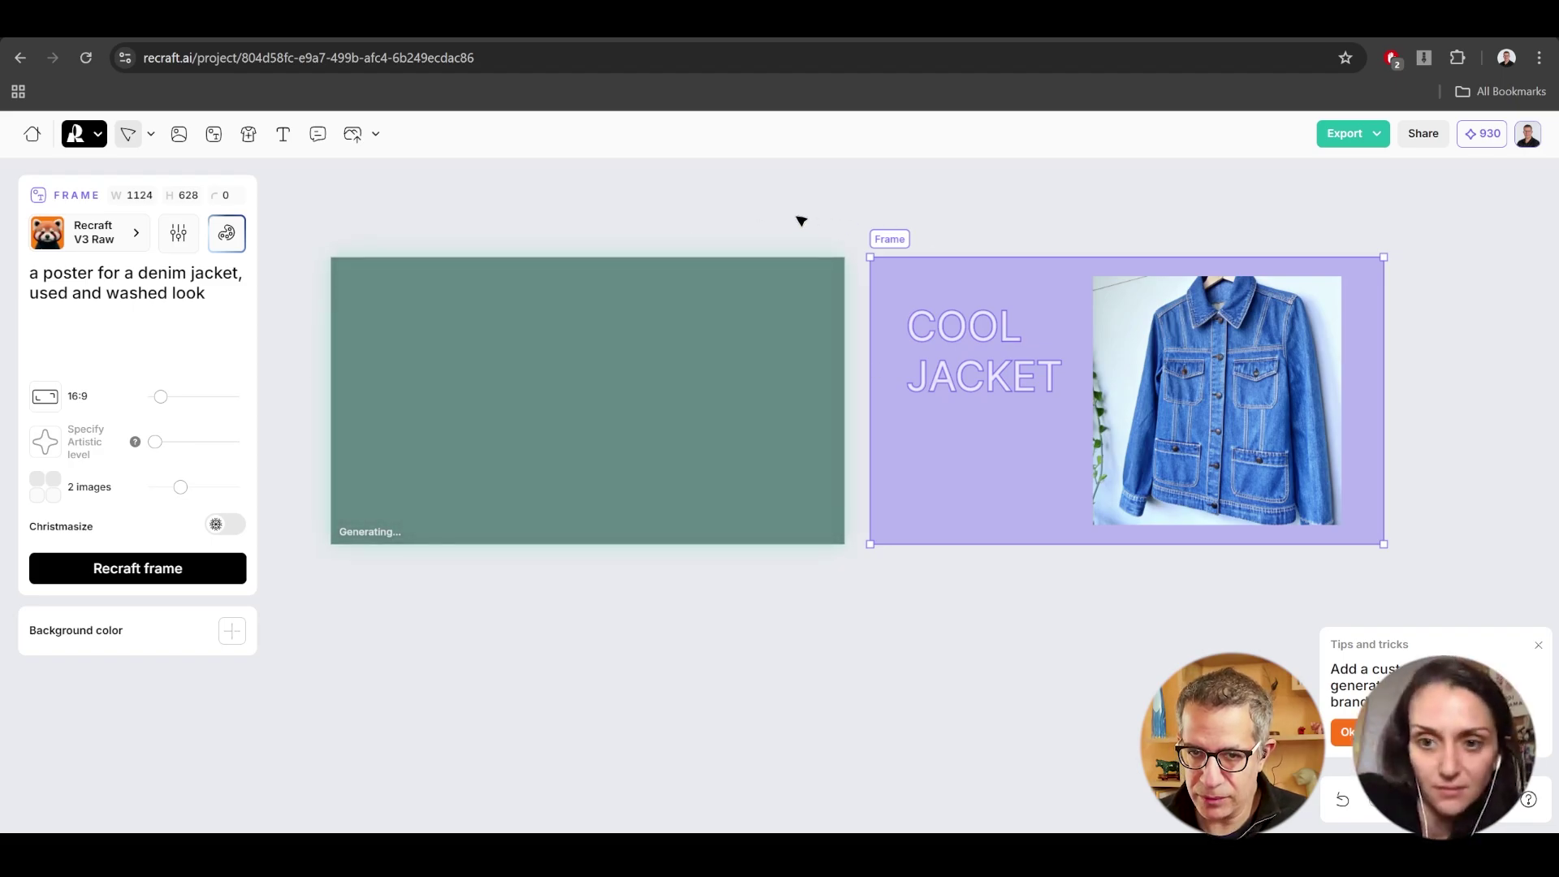
{"action": "left_click", "coordinate": [565, 357]}
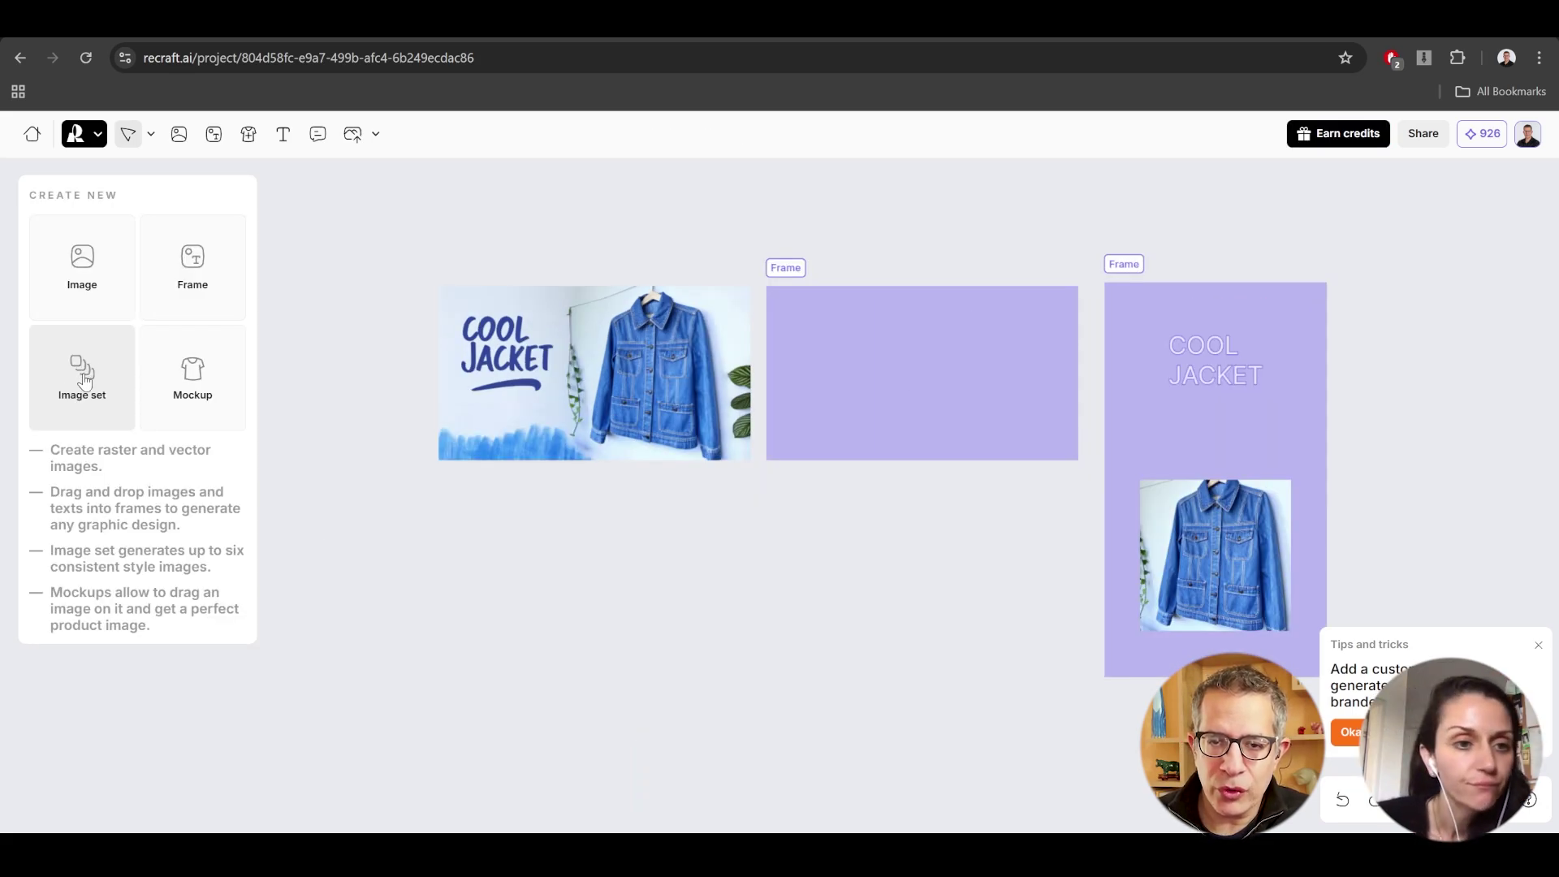
Add a six-image set, move it below the jacket frames, and check its colour palettes.
{"action": "left_click", "coordinate": [82, 375]}
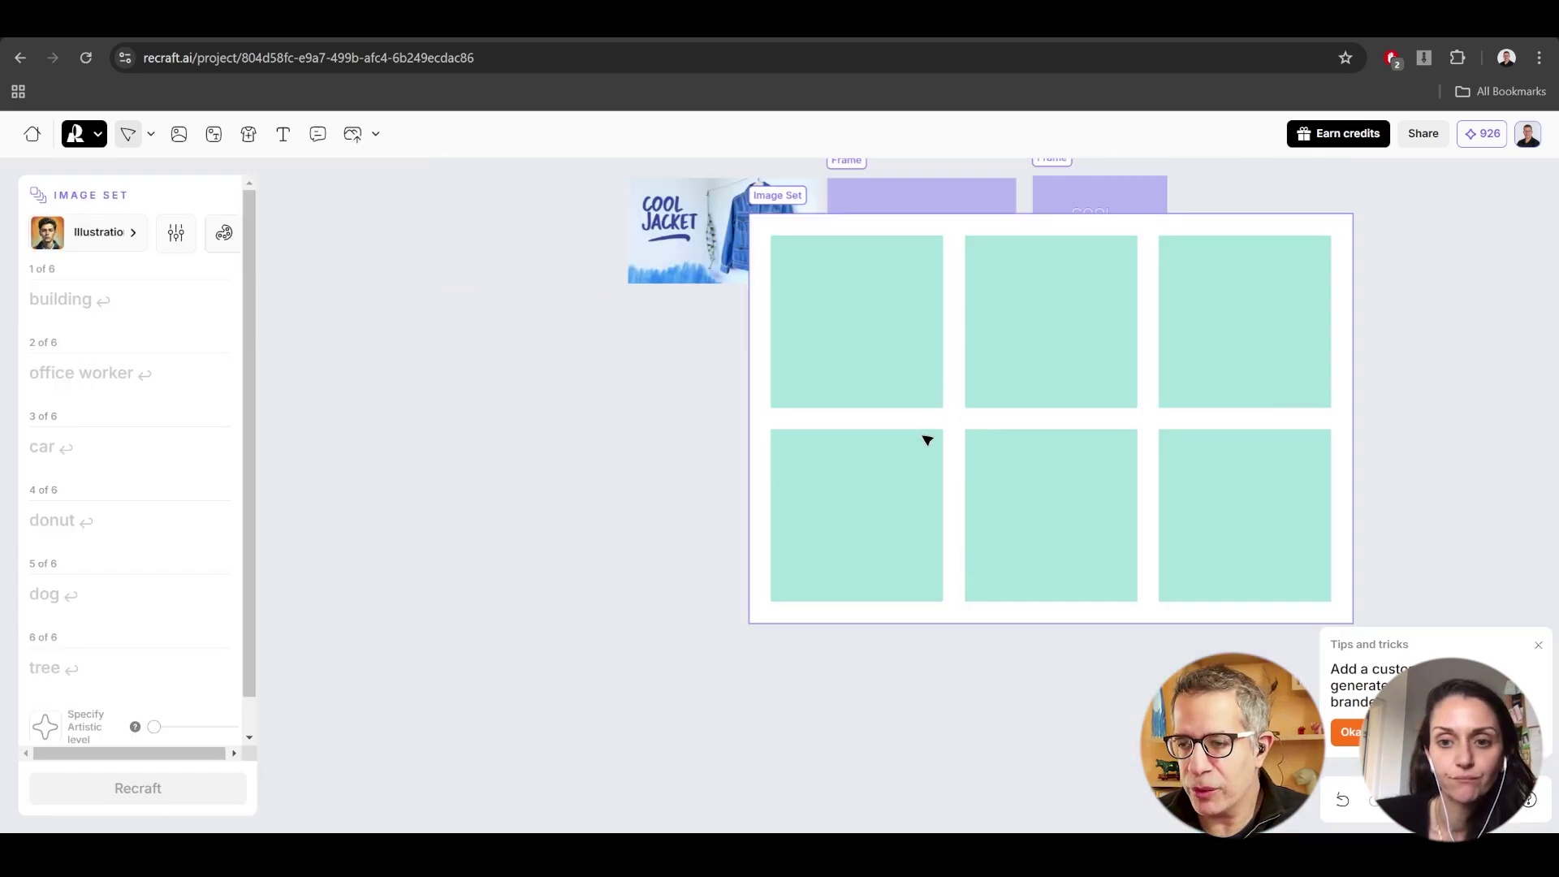
{"action": "left_click_drag", "start_coordinate": [966, 400], "coordinate": [687, 479]}
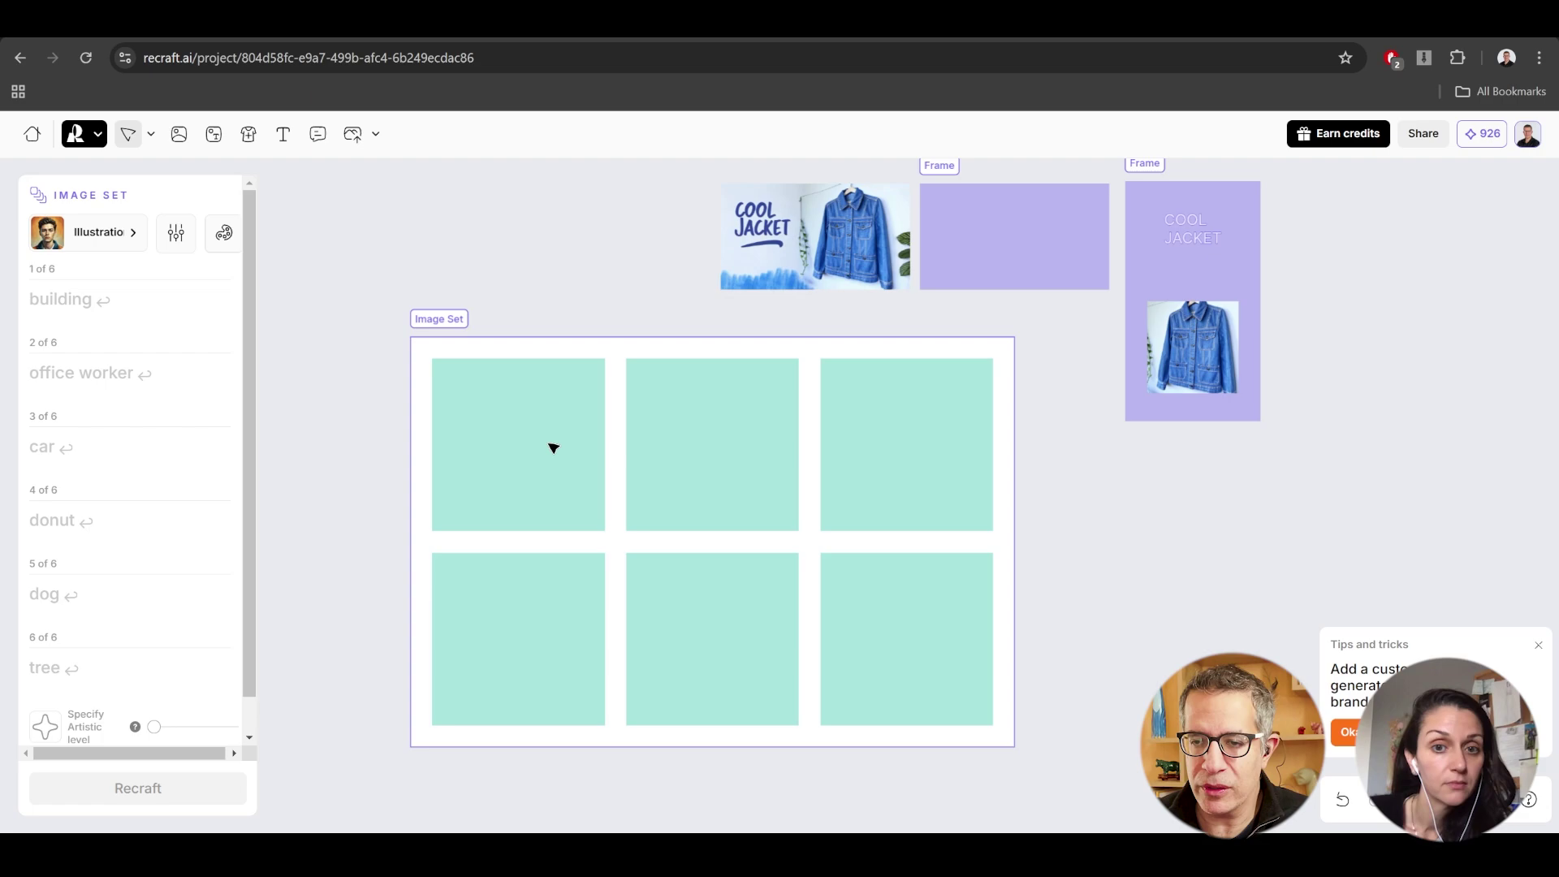
{"action": "left_click", "coordinate": [224, 233]}
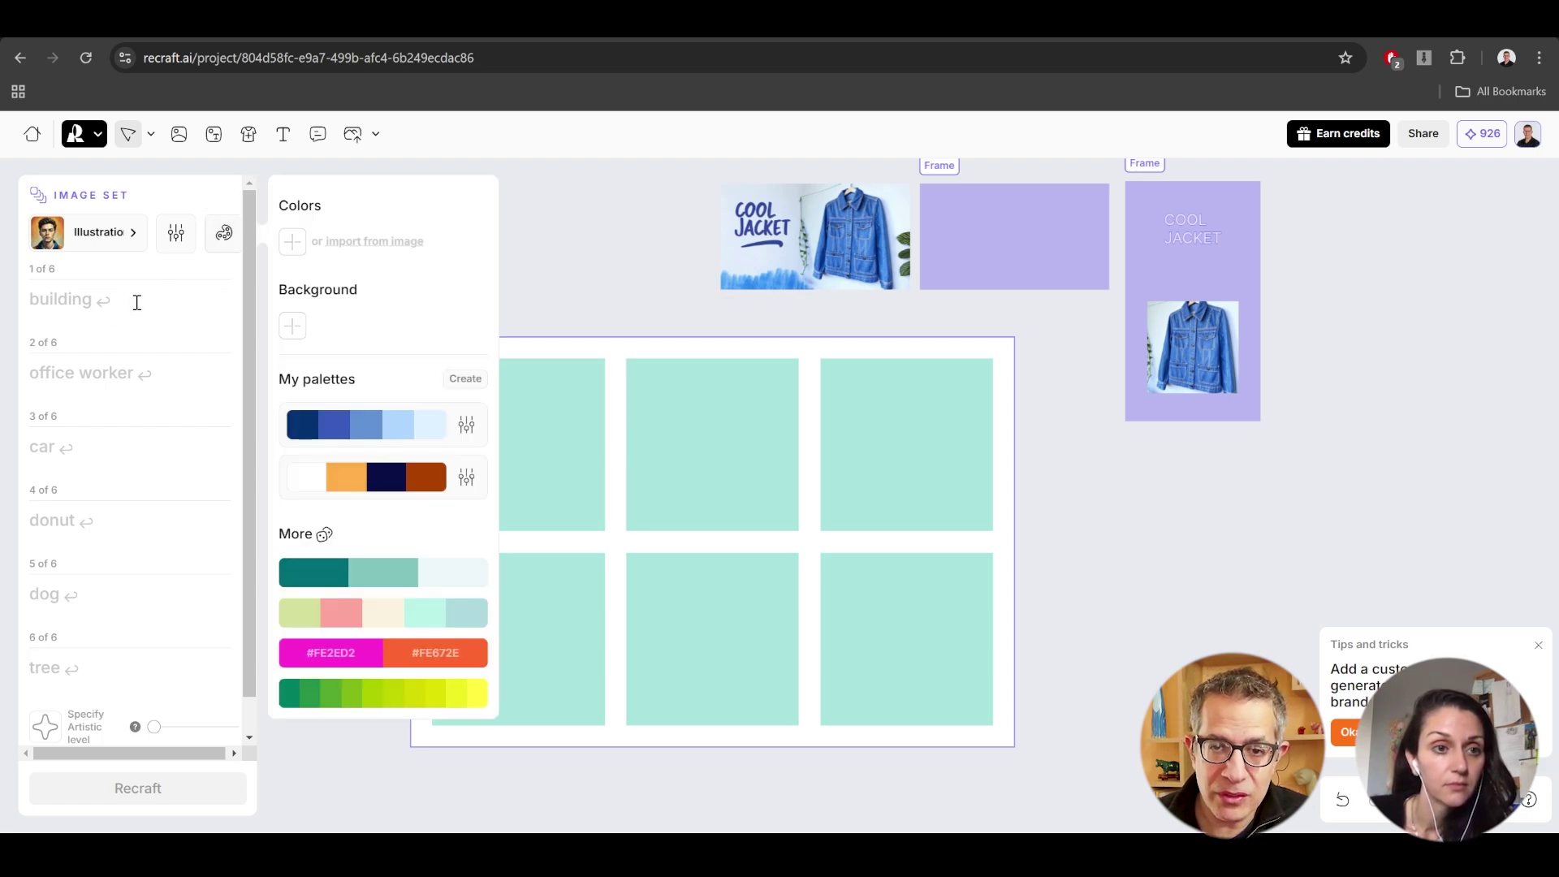
{"action": "left_click", "coordinate": [664, 268]}
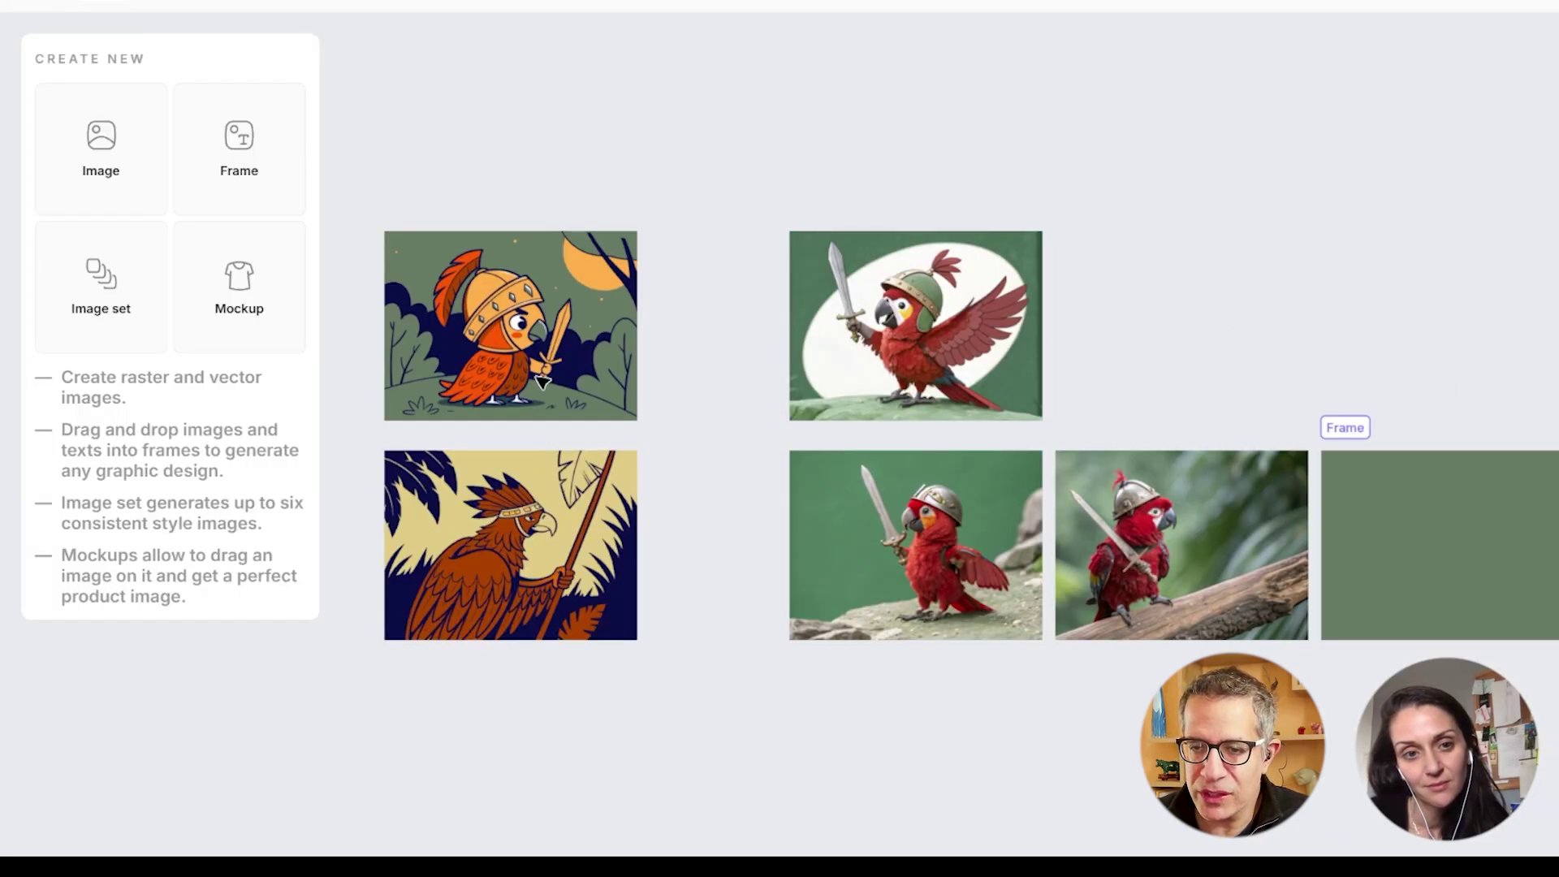
Compare the cartoon and realistic parrot images' Fine-tune settings, then return to the projects list.
{"action": "left_click", "coordinate": [542, 382]}
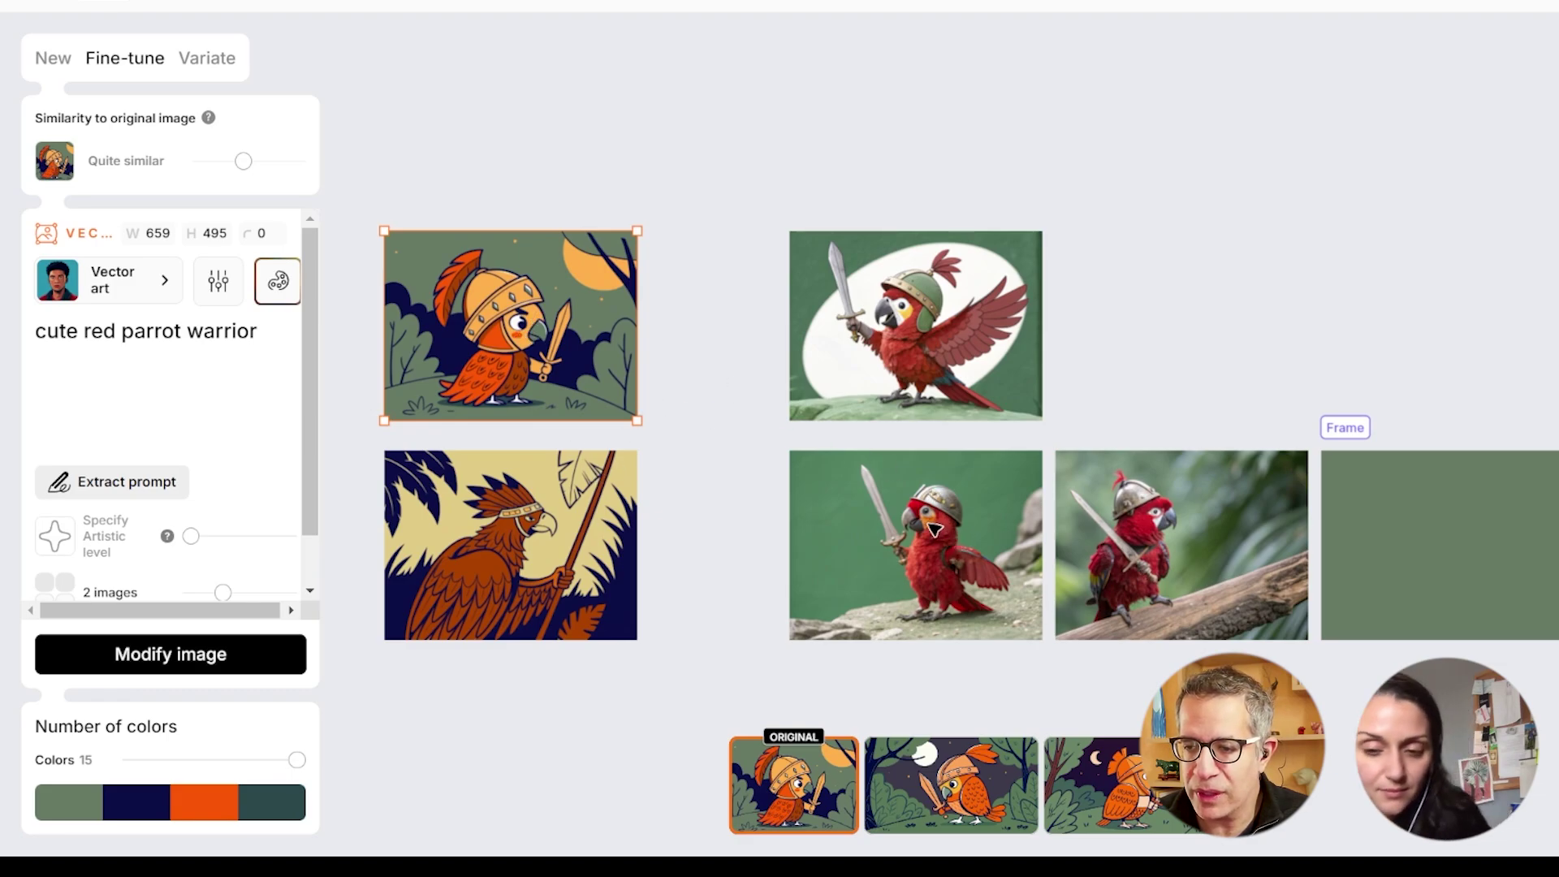
{"action": "left_click", "coordinate": [935, 384]}
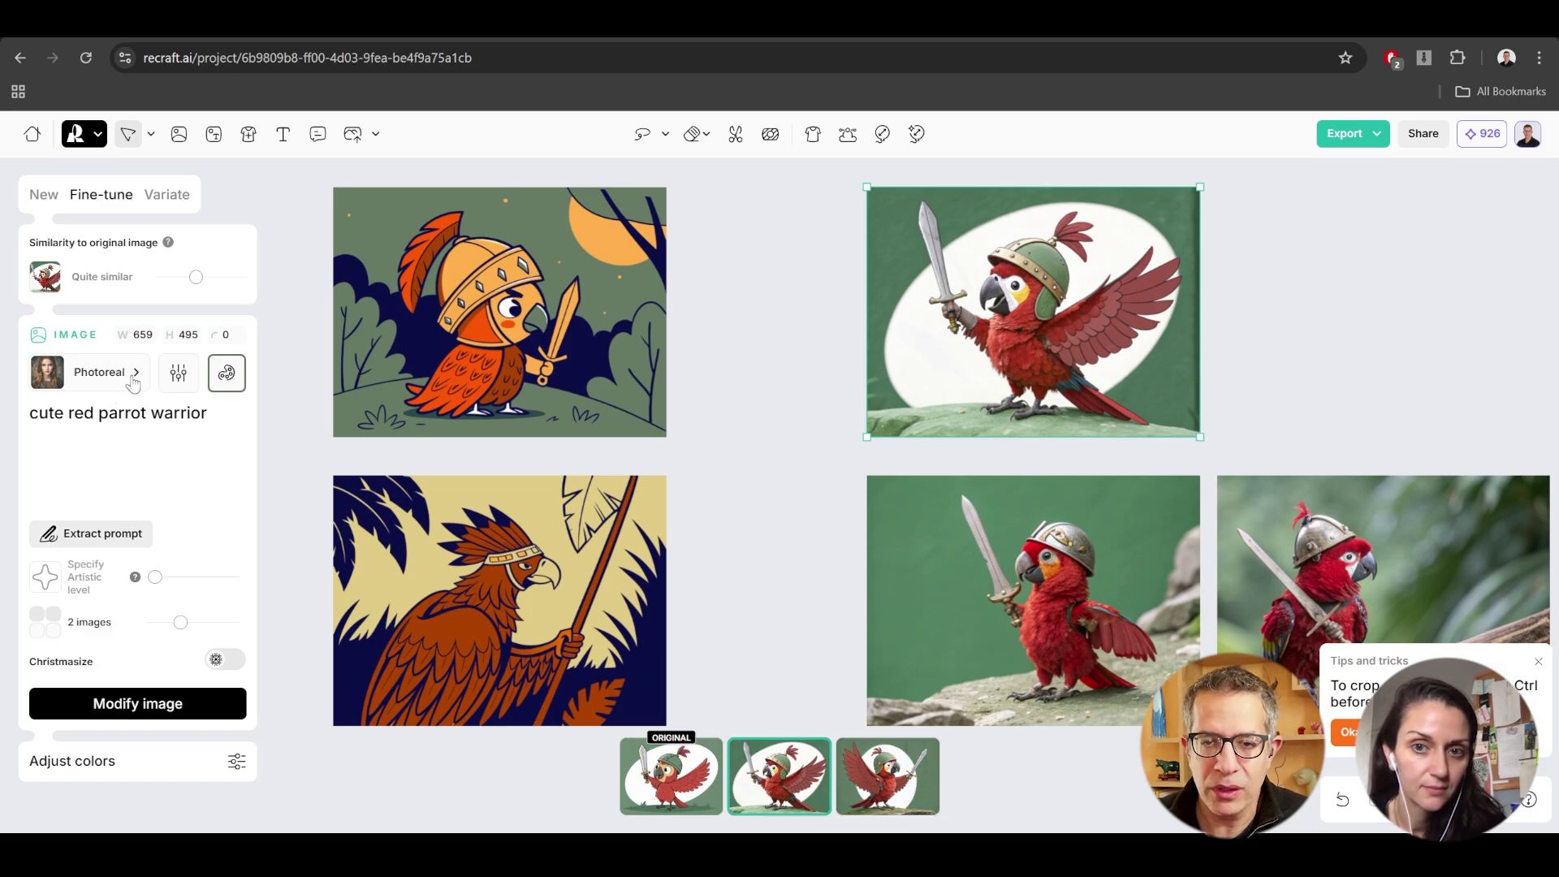
{"action": "left_click", "coordinate": [482, 303]}
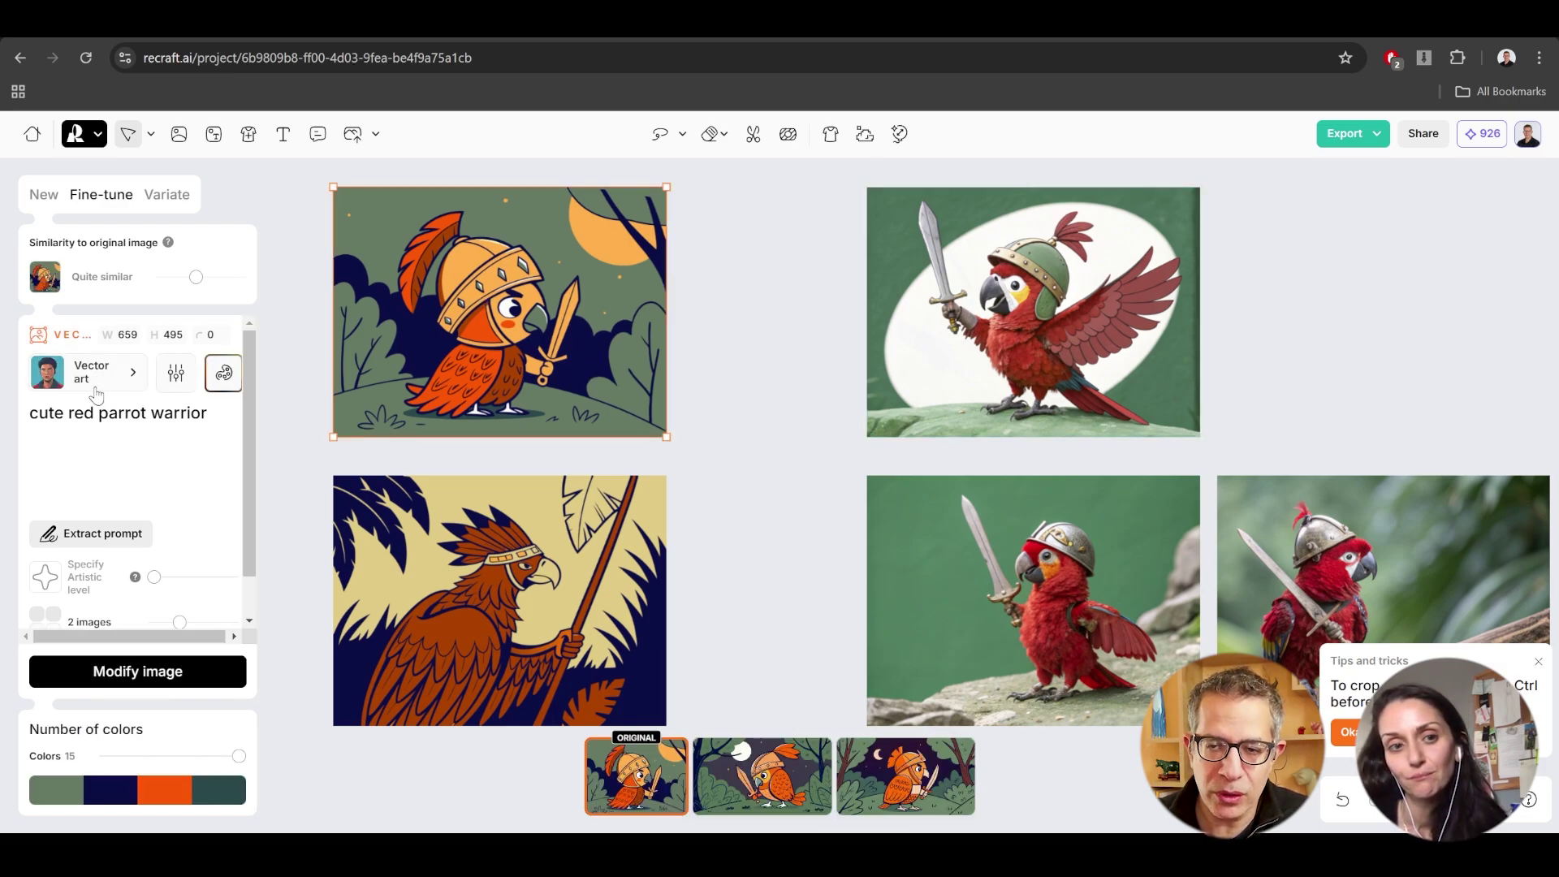
{"action": "left_click", "coordinate": [1281, 392]}
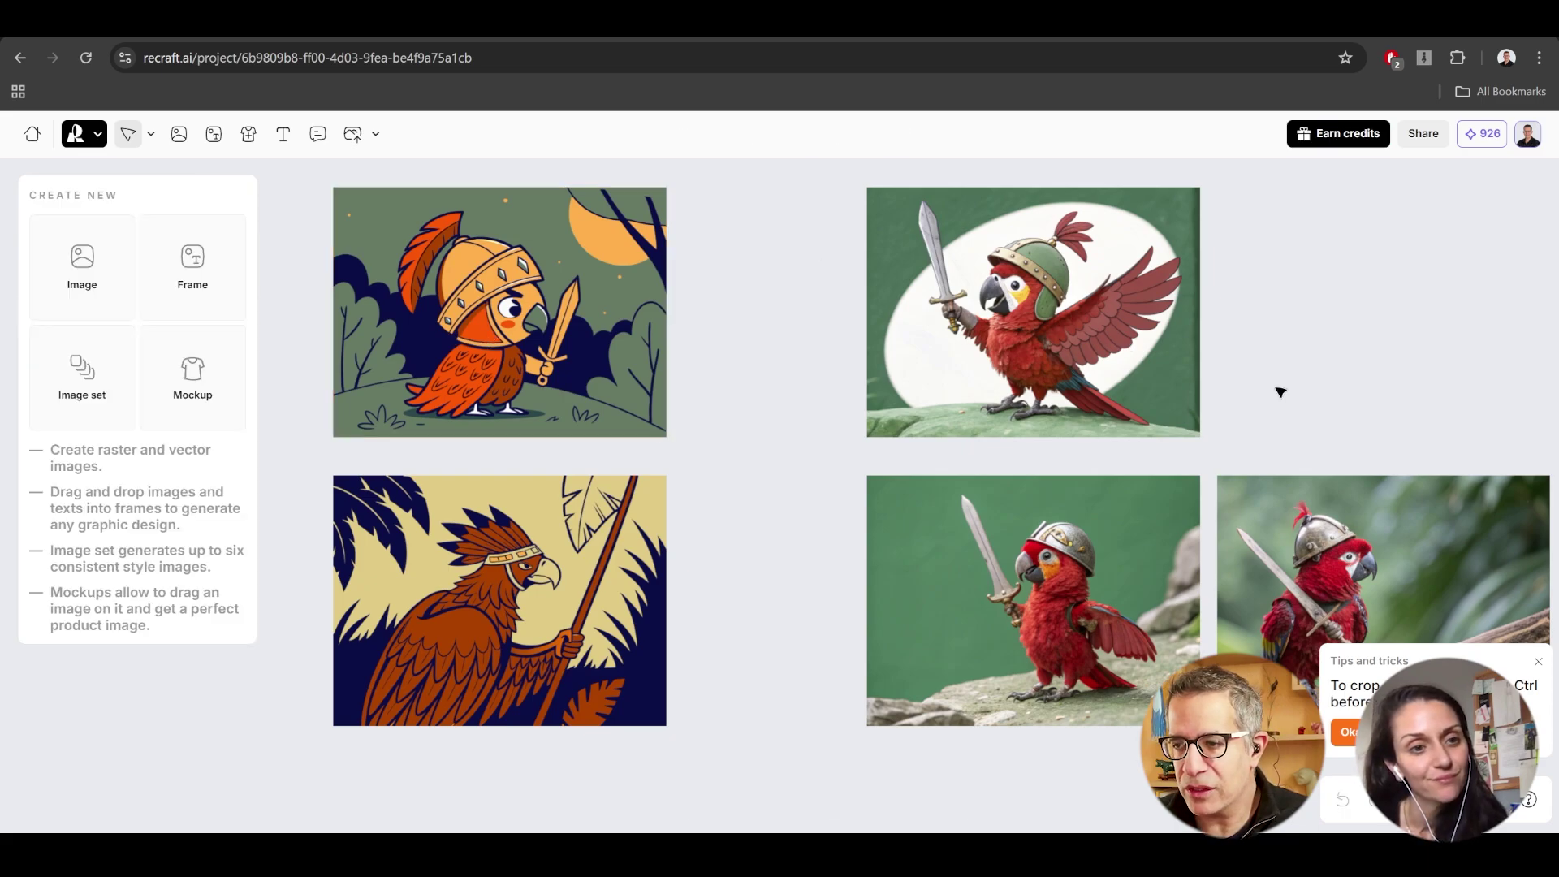
{"action": "left_click", "coordinate": [1032, 331]}
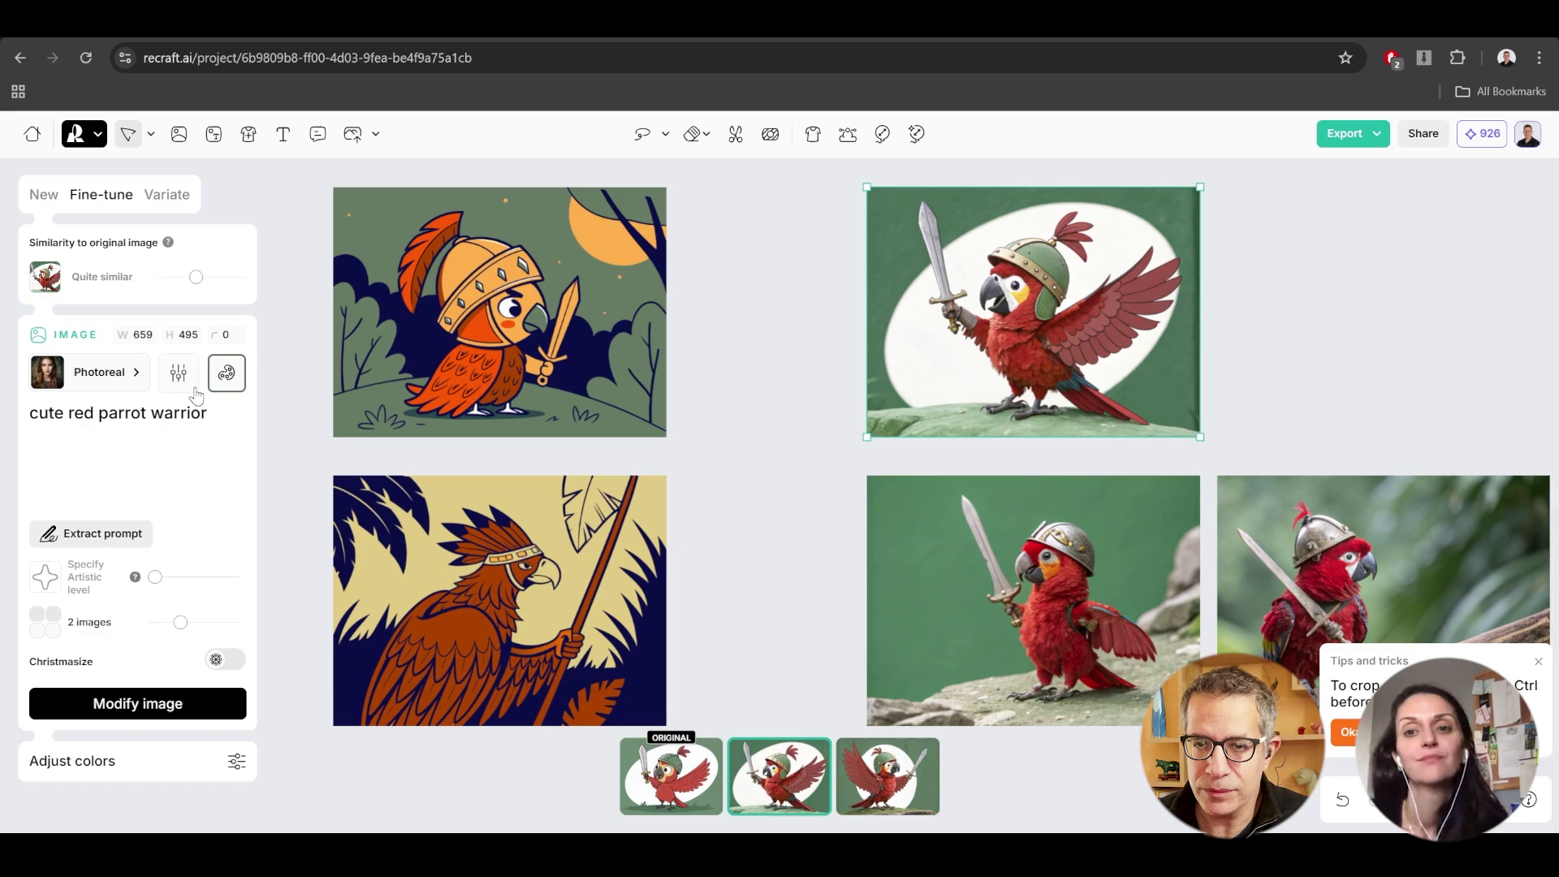
{"action": "left_click", "coordinate": [33, 133]}
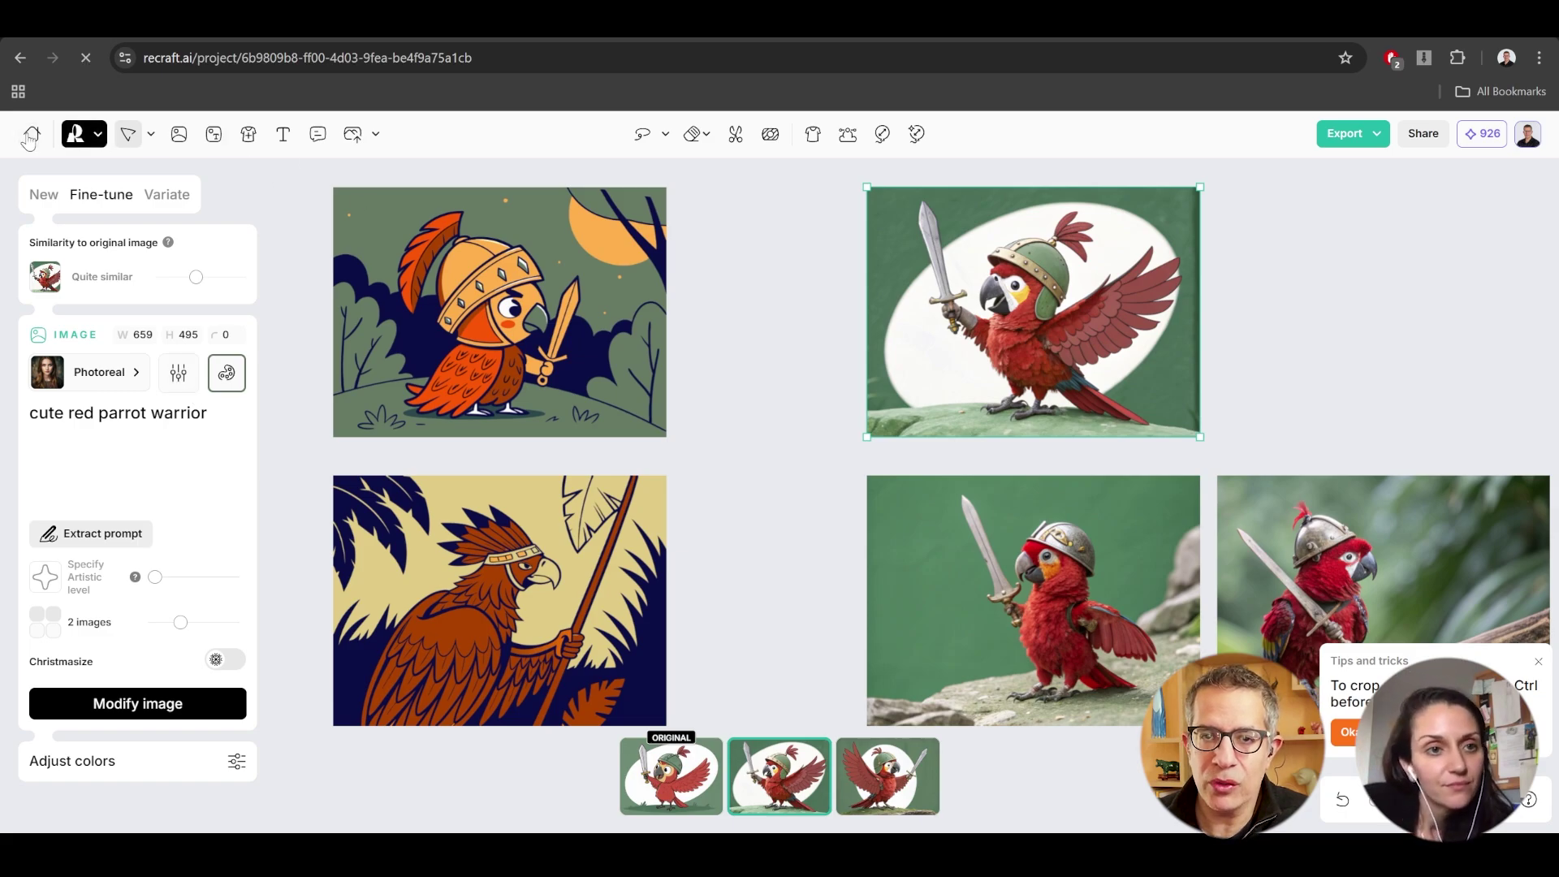
Open the denim jacket project and move its six-tile image set up and to the right.
{"action": "left_click", "coordinate": [528, 425]}
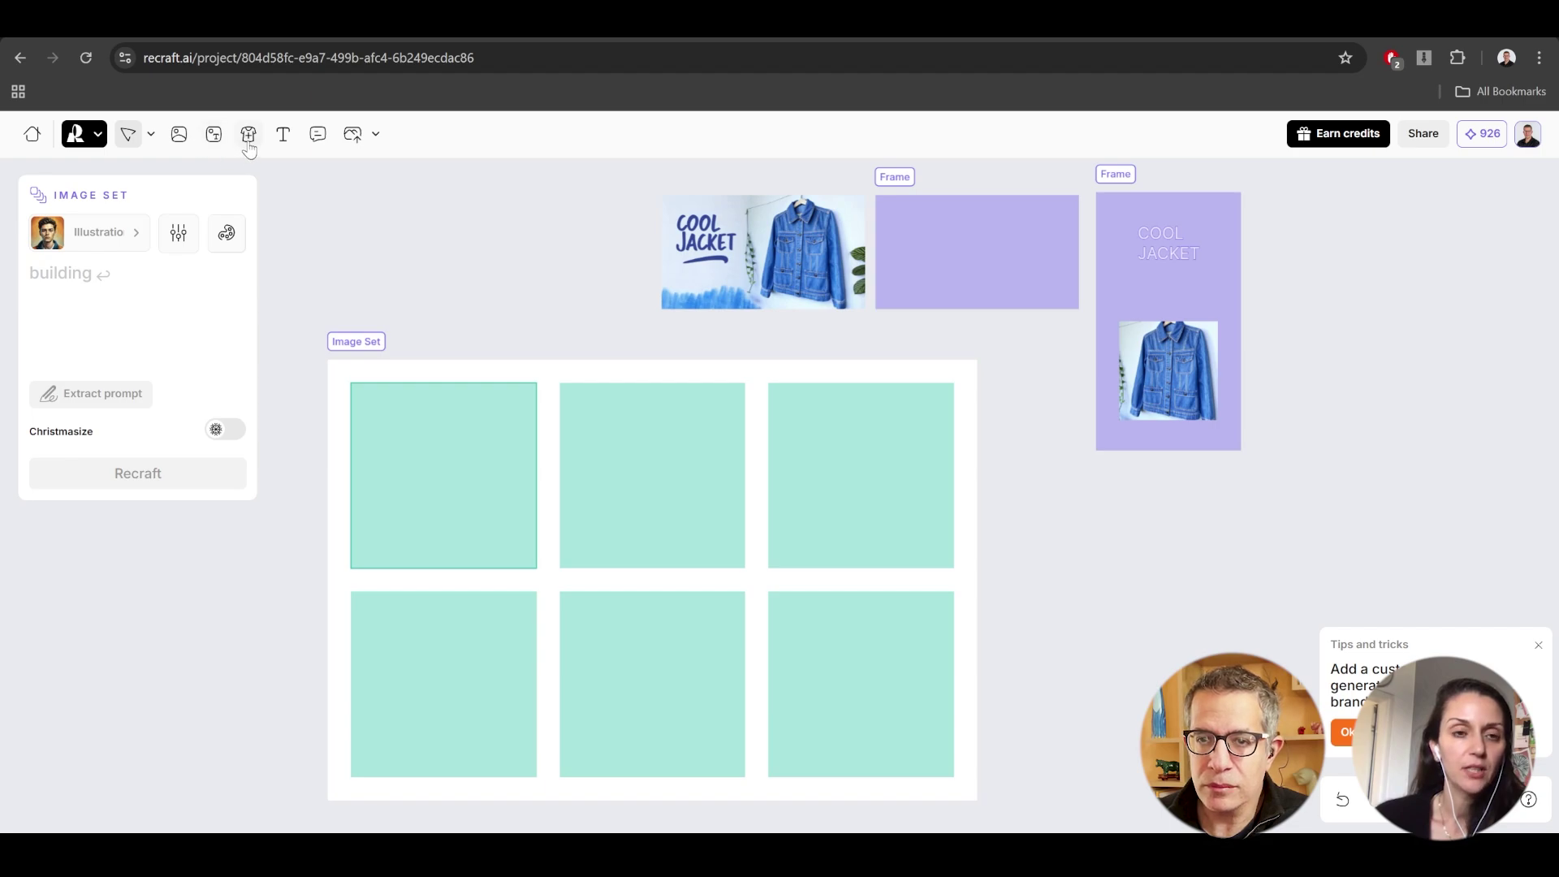
{"action": "mouse_move", "coordinate": [248, 136]}
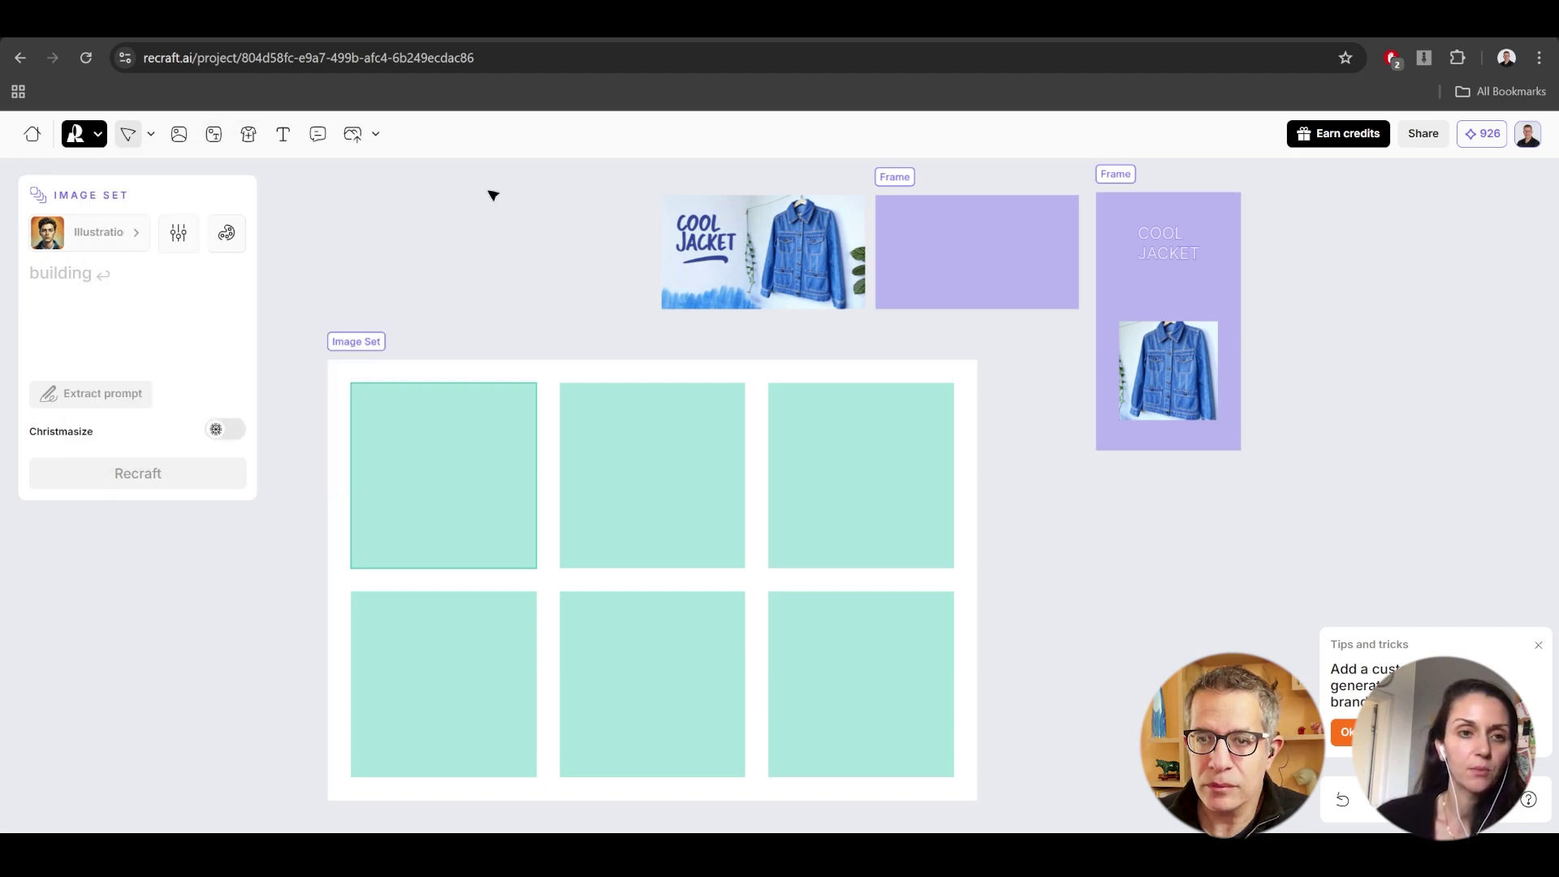
{"action": "left_click_drag", "start_coordinate": [623, 365], "coordinate": [712, 361]}
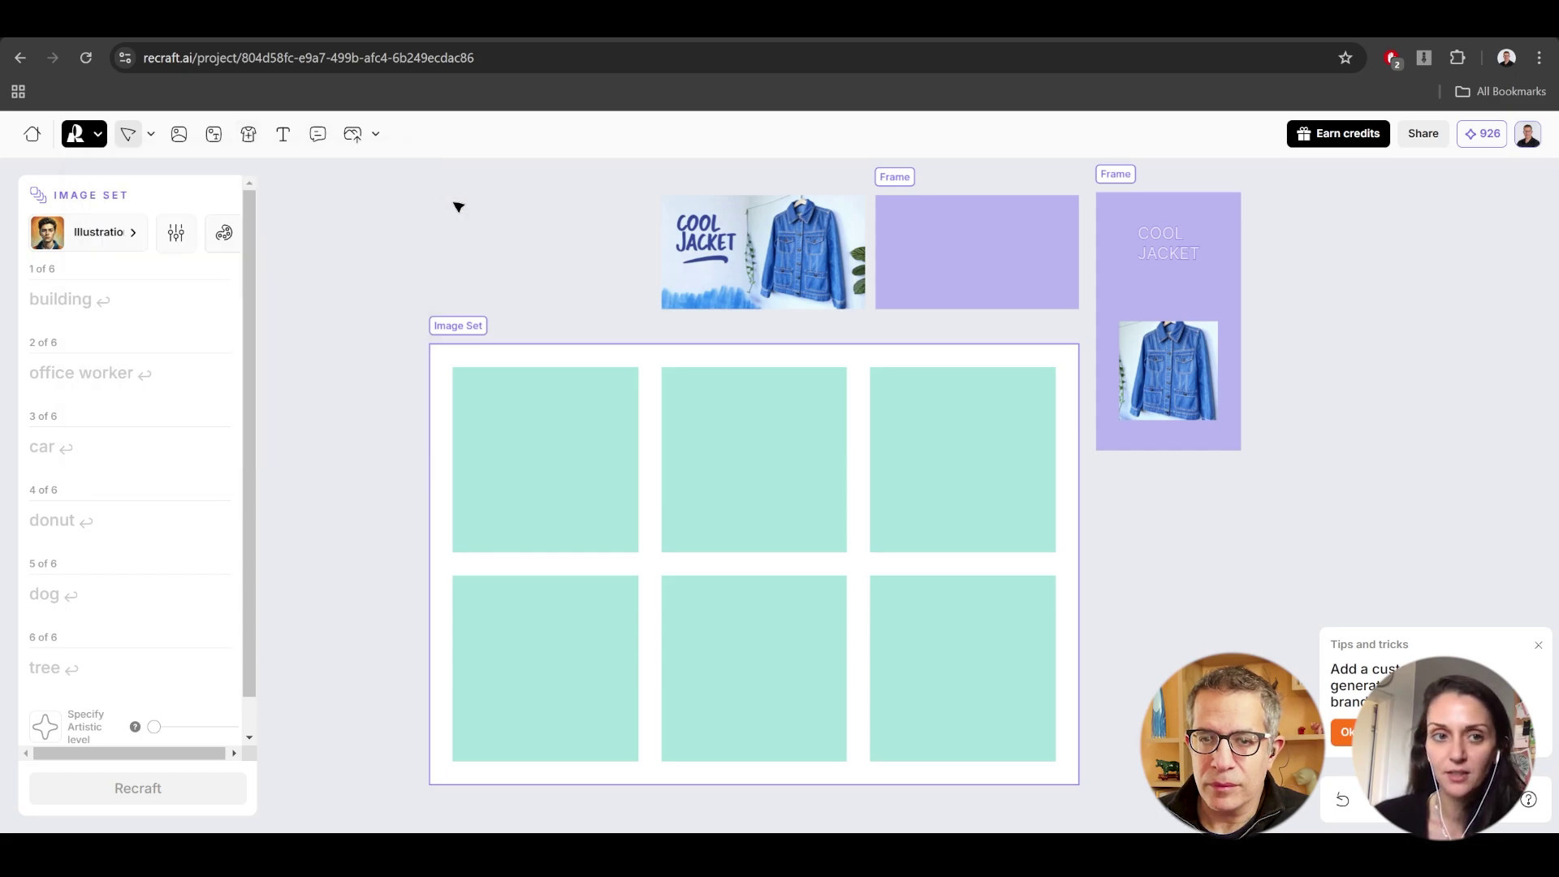
Open the teal-shirt model project and zoom in and out around its fashion sketch.
{"action": "left_click", "coordinate": [31, 134]}
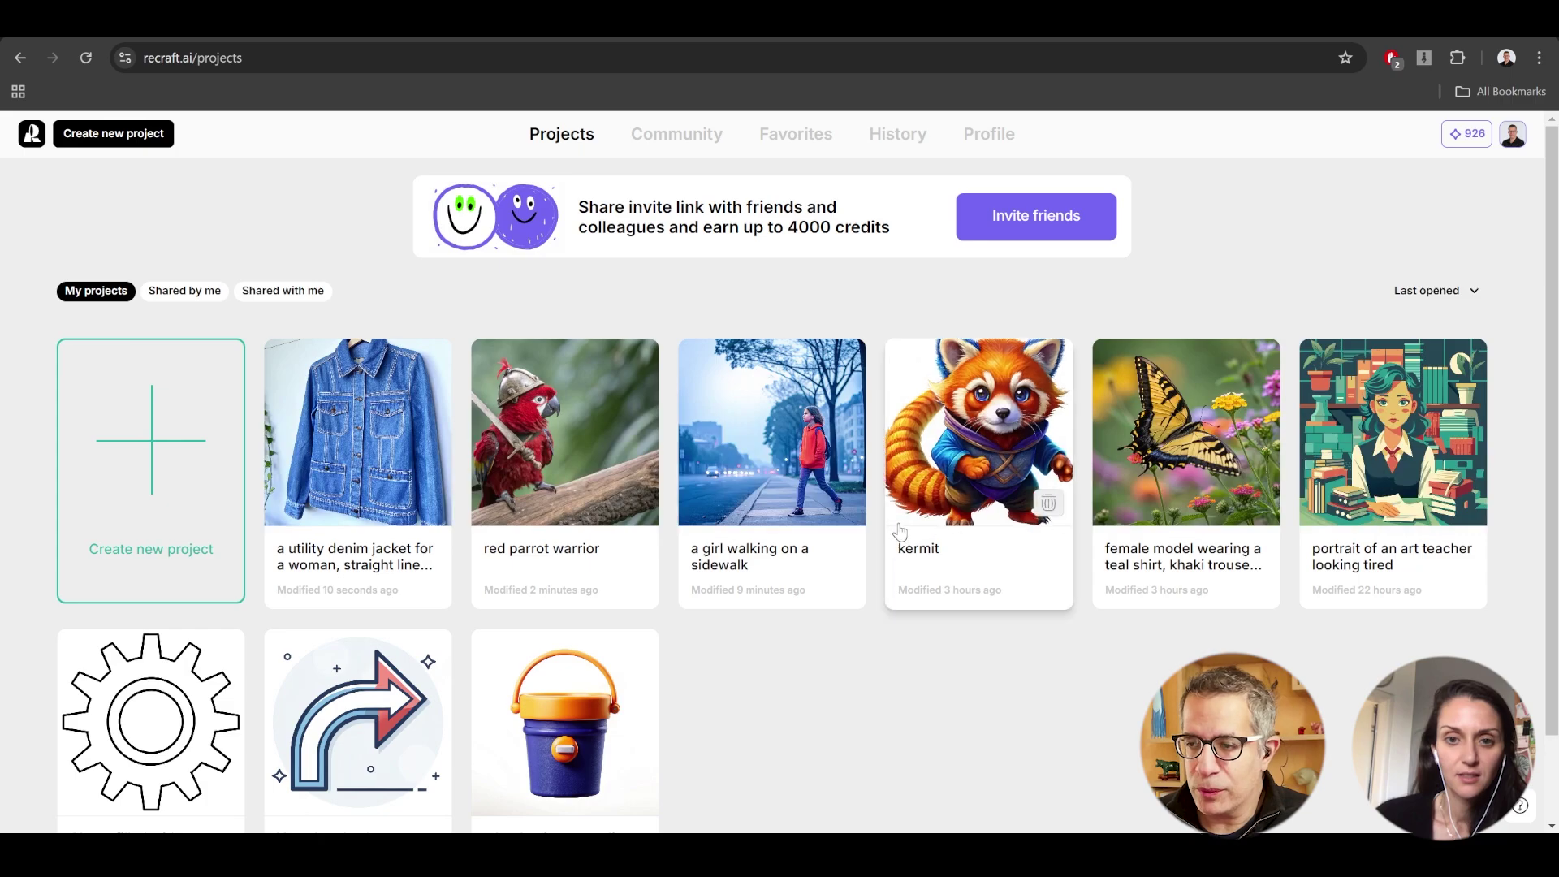
{"action": "left_click", "coordinate": [1215, 461]}
{"action": "left_click", "coordinate": [947, 436]}
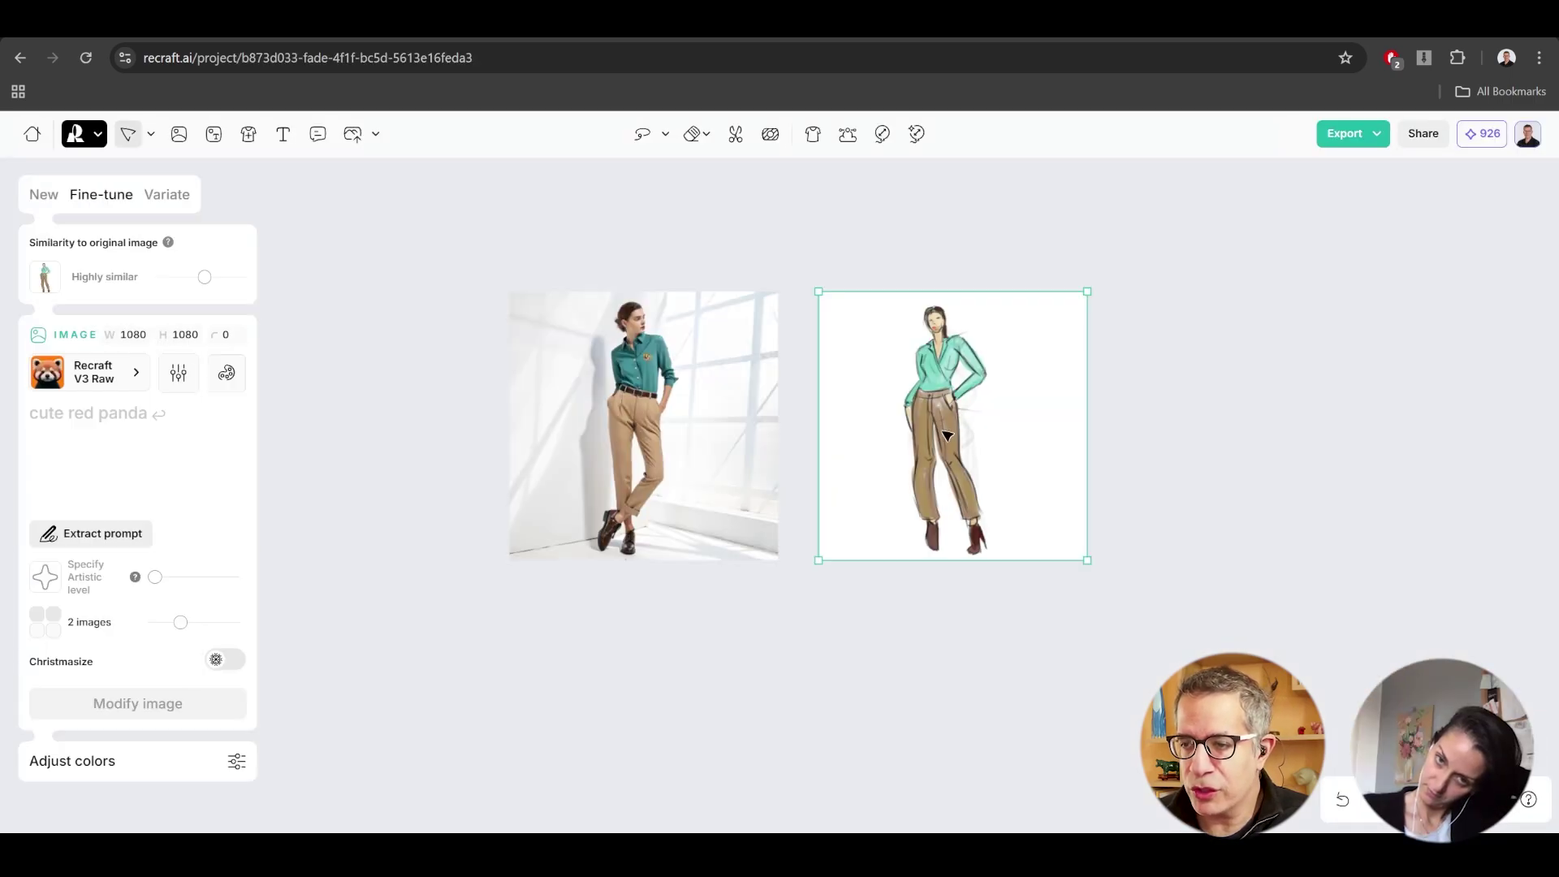
{"action": "scroll", "coordinate": [971, 408], "scroll_direction": "up", "scroll_amount": 3}
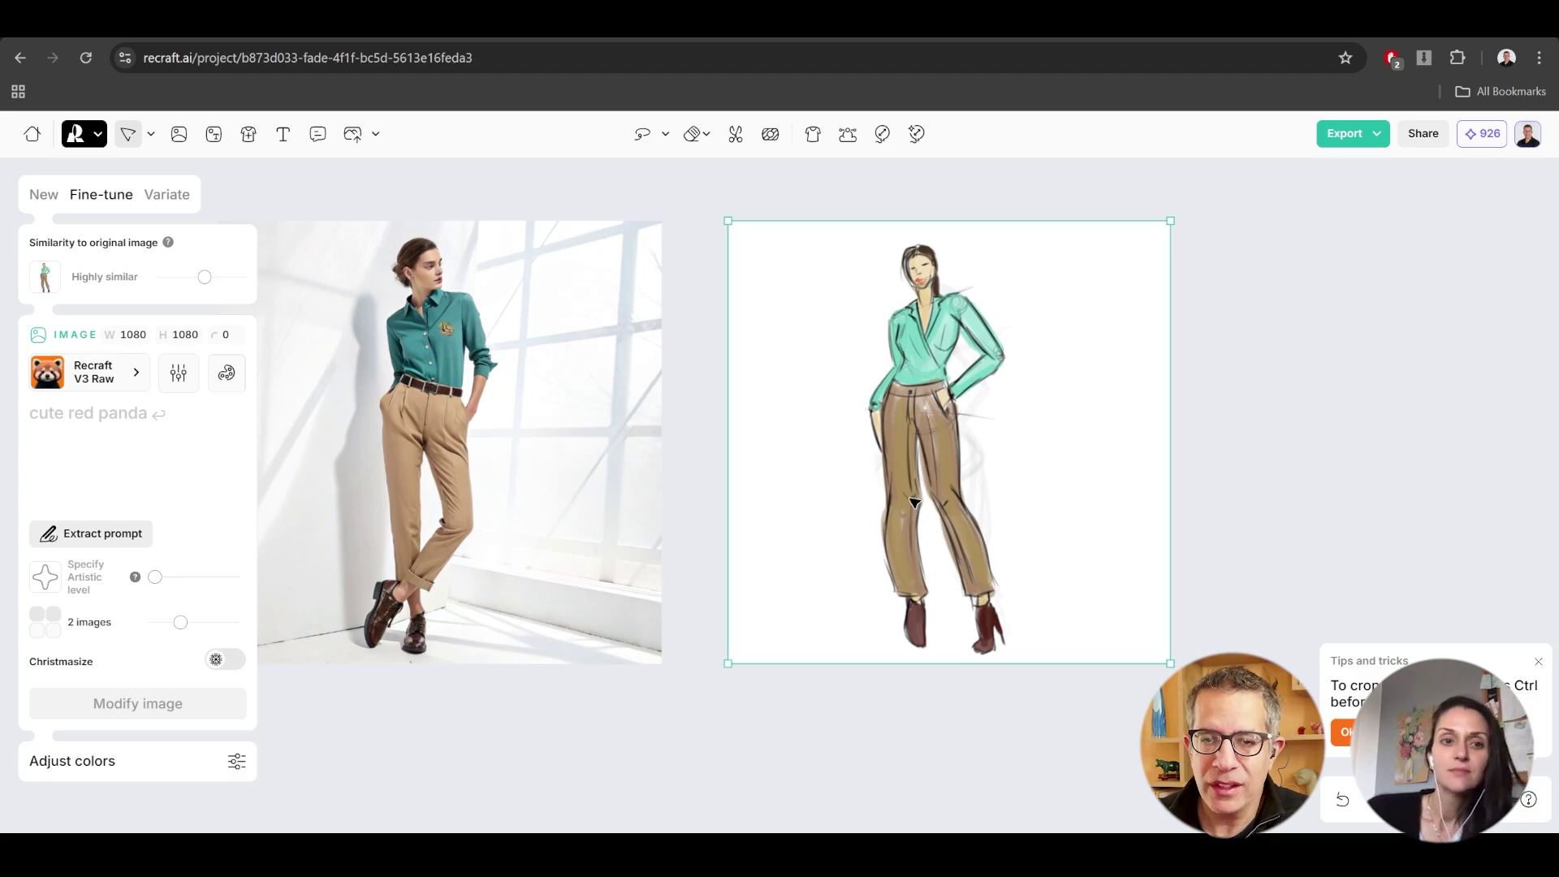
{"action": "scroll", "coordinate": [915, 503], "scroll_direction": "down", "scroll_amount": 3}
{"action": "scroll", "coordinate": [935, 503], "scroll_direction": "up", "scroll_amount": 3}
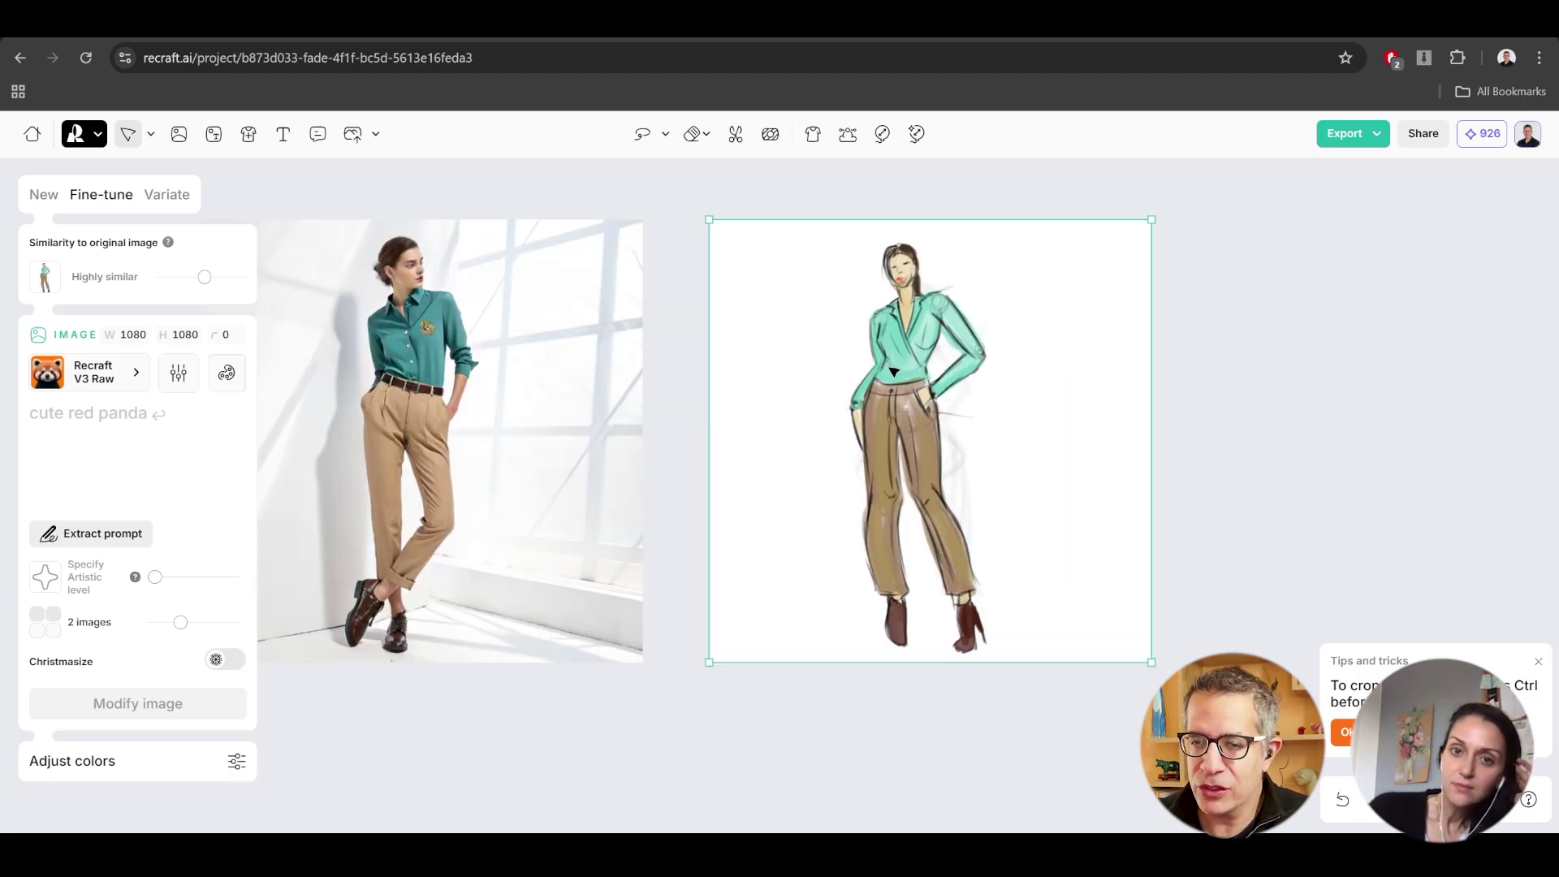
{"action": "scroll", "coordinate": [474, 333], "scroll_direction": "down", "scroll_amount": 3}
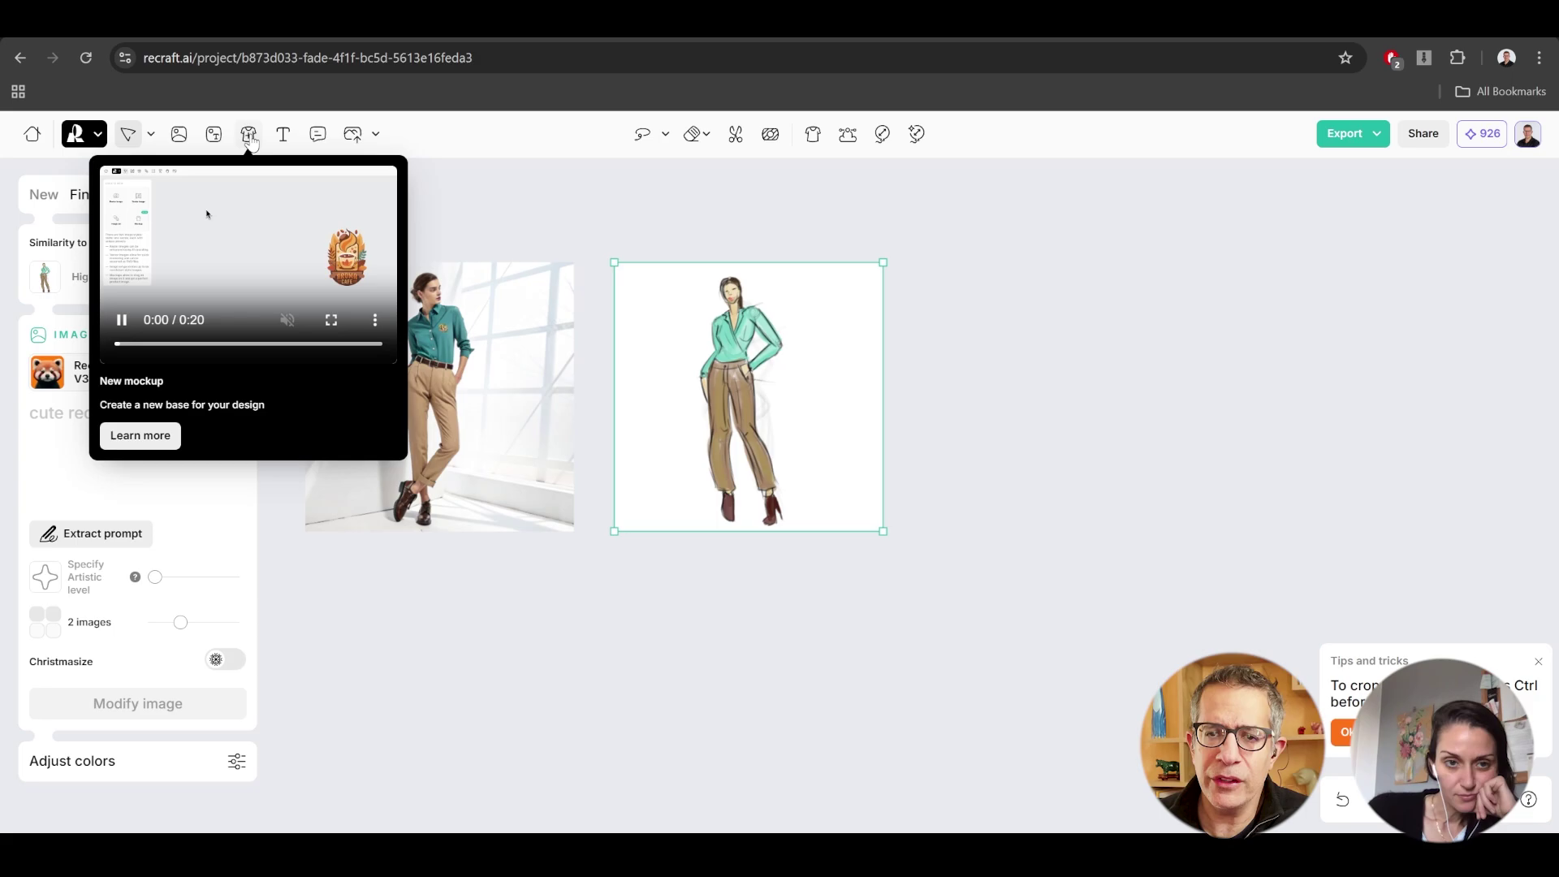
Mark out a new image area, view the second denim jacket, and undo a trial erase mask.
{"action": "left_click", "coordinate": [177, 136]}
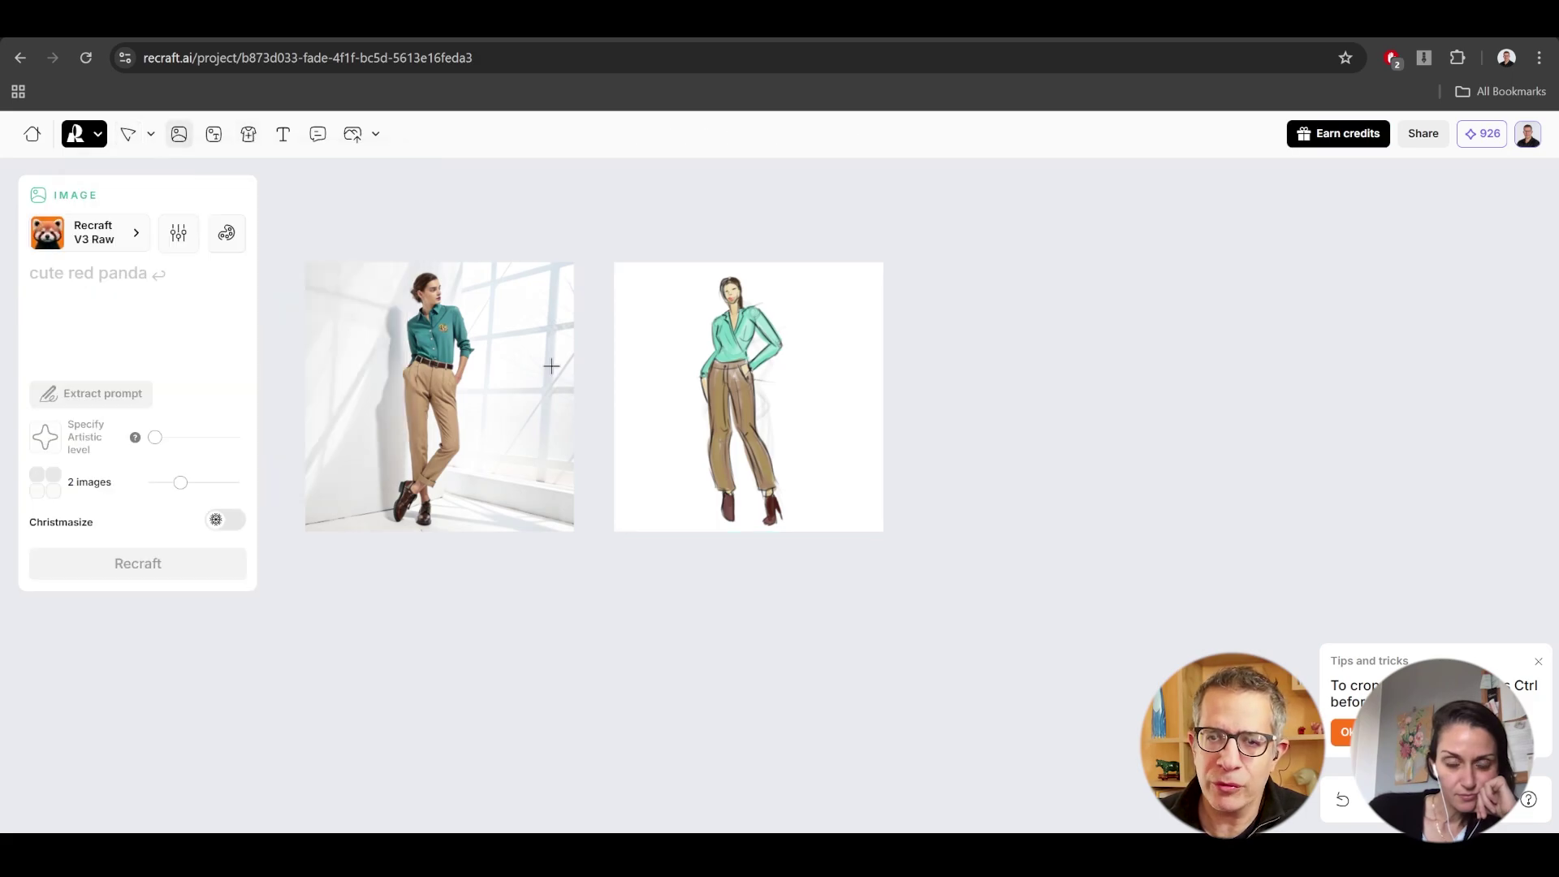
{"action": "left_click_drag", "start_coordinate": [914, 327], "coordinate": [1058, 424]}
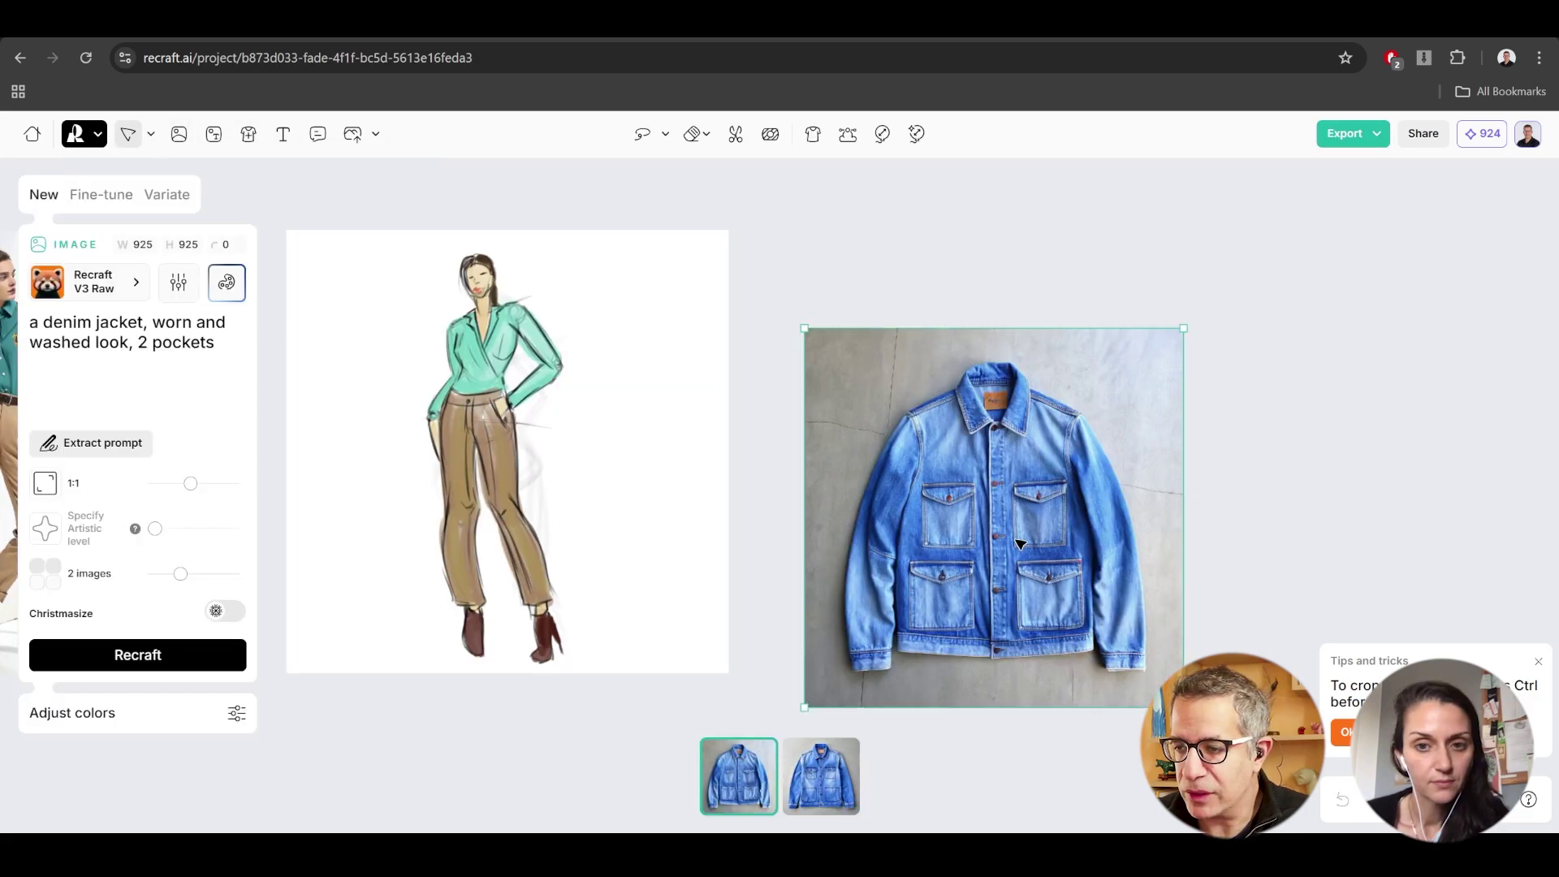
{"action": "left_click", "coordinate": [814, 785]}
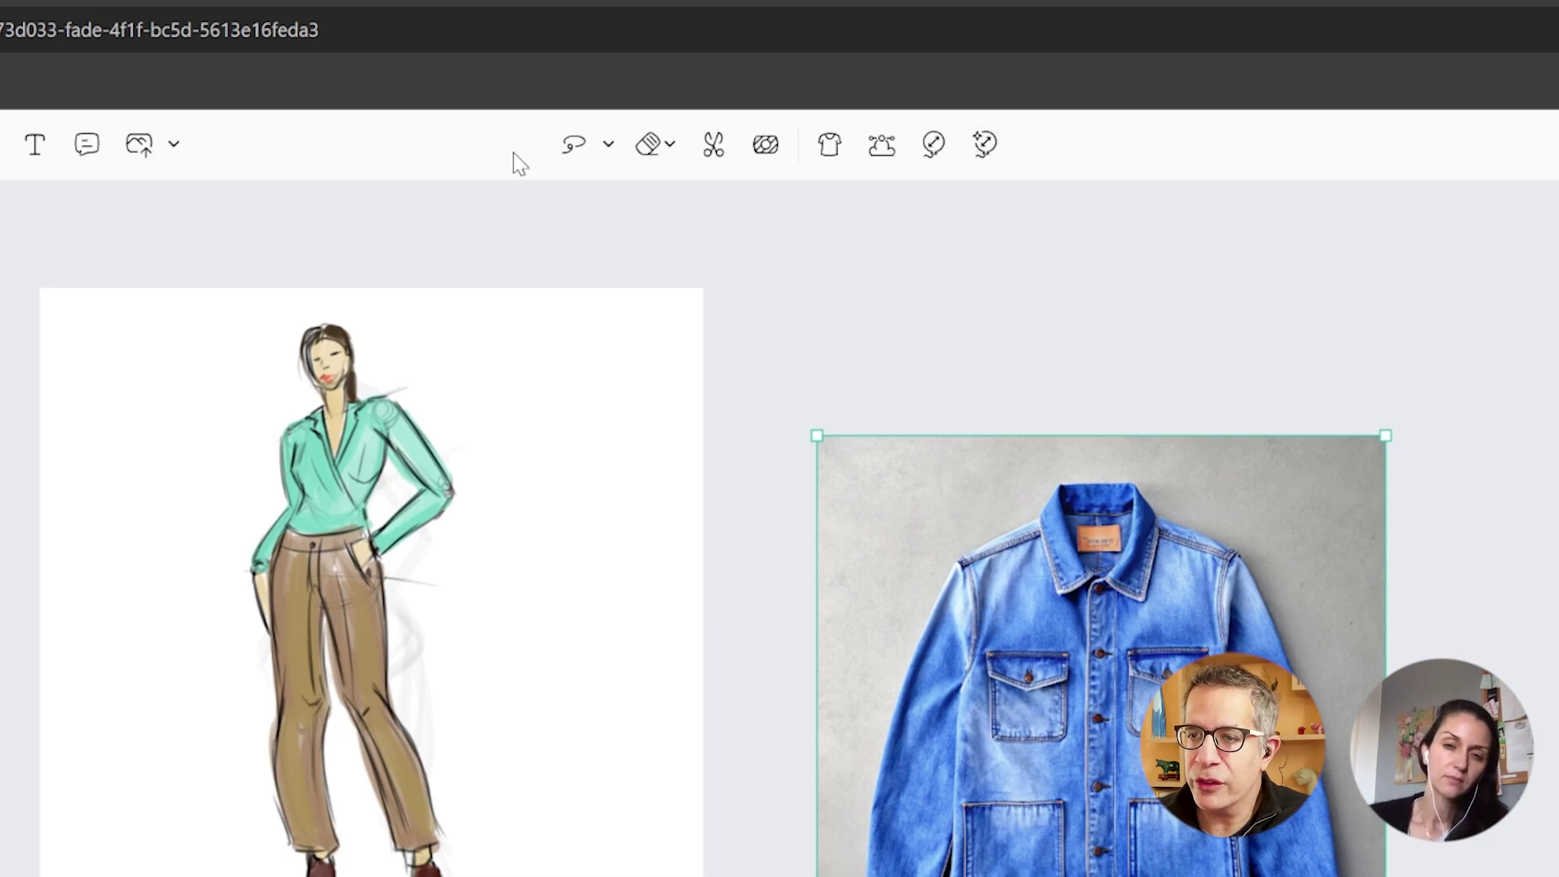
{"action": "left_click", "coordinate": [608, 144]}
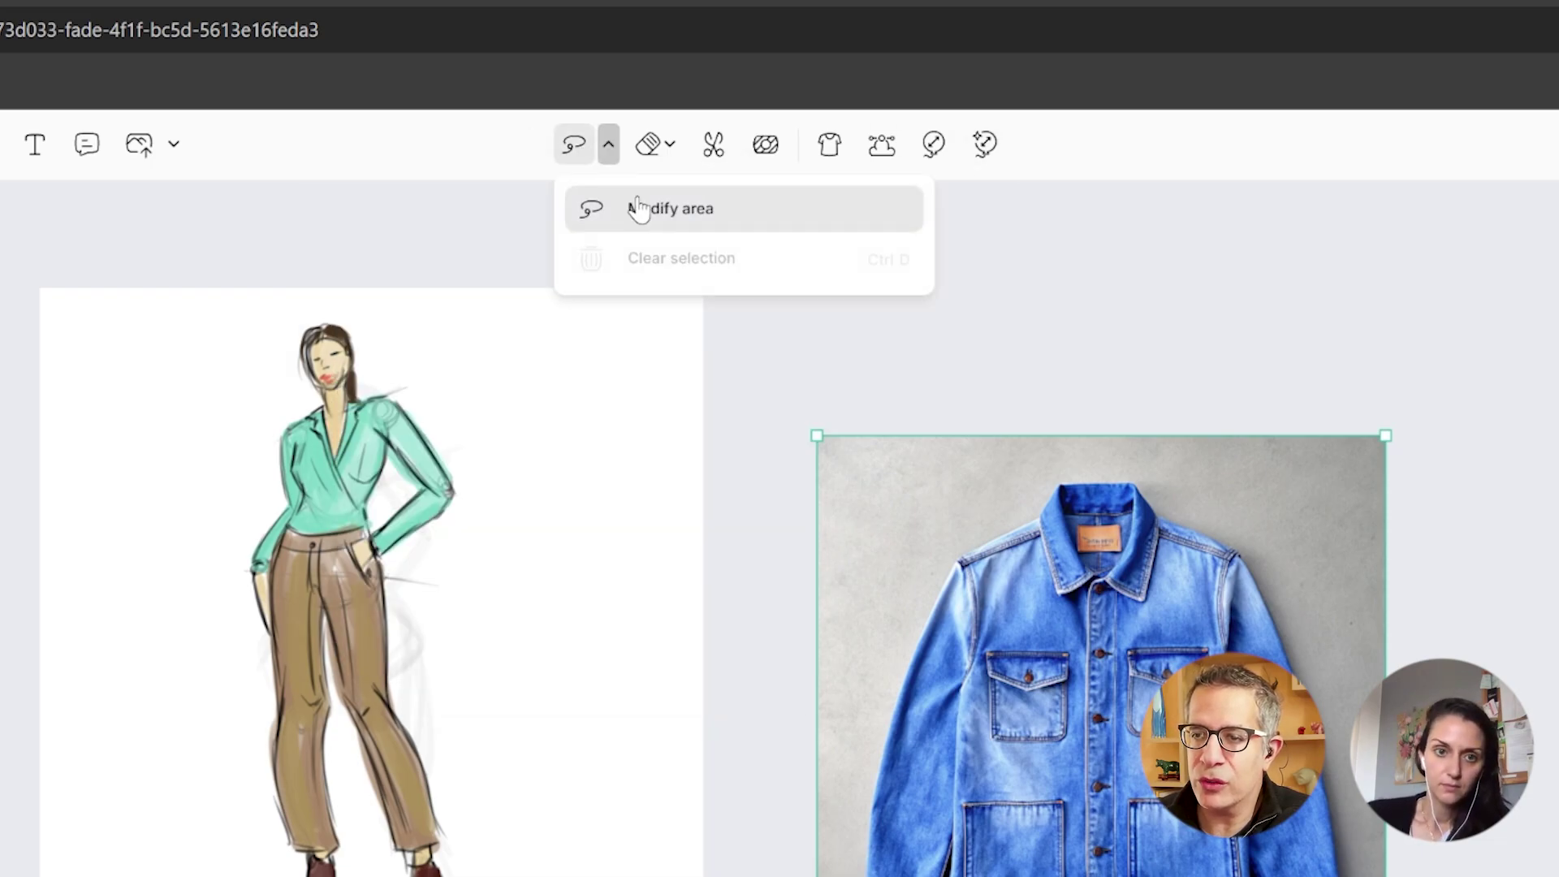
{"action": "left_click", "coordinate": [649, 155]}
{"action": "mouse_move", "coordinate": [821, 461]}
{"action": "left_mouse_down"}
{"action": "mouse_move", "coordinate": [804, 490]}
{"action": "mouse_move", "coordinate": [859, 445]}
{"action": "mouse_move", "coordinate": [837, 440]}
{"action": "left_mouse_up"}
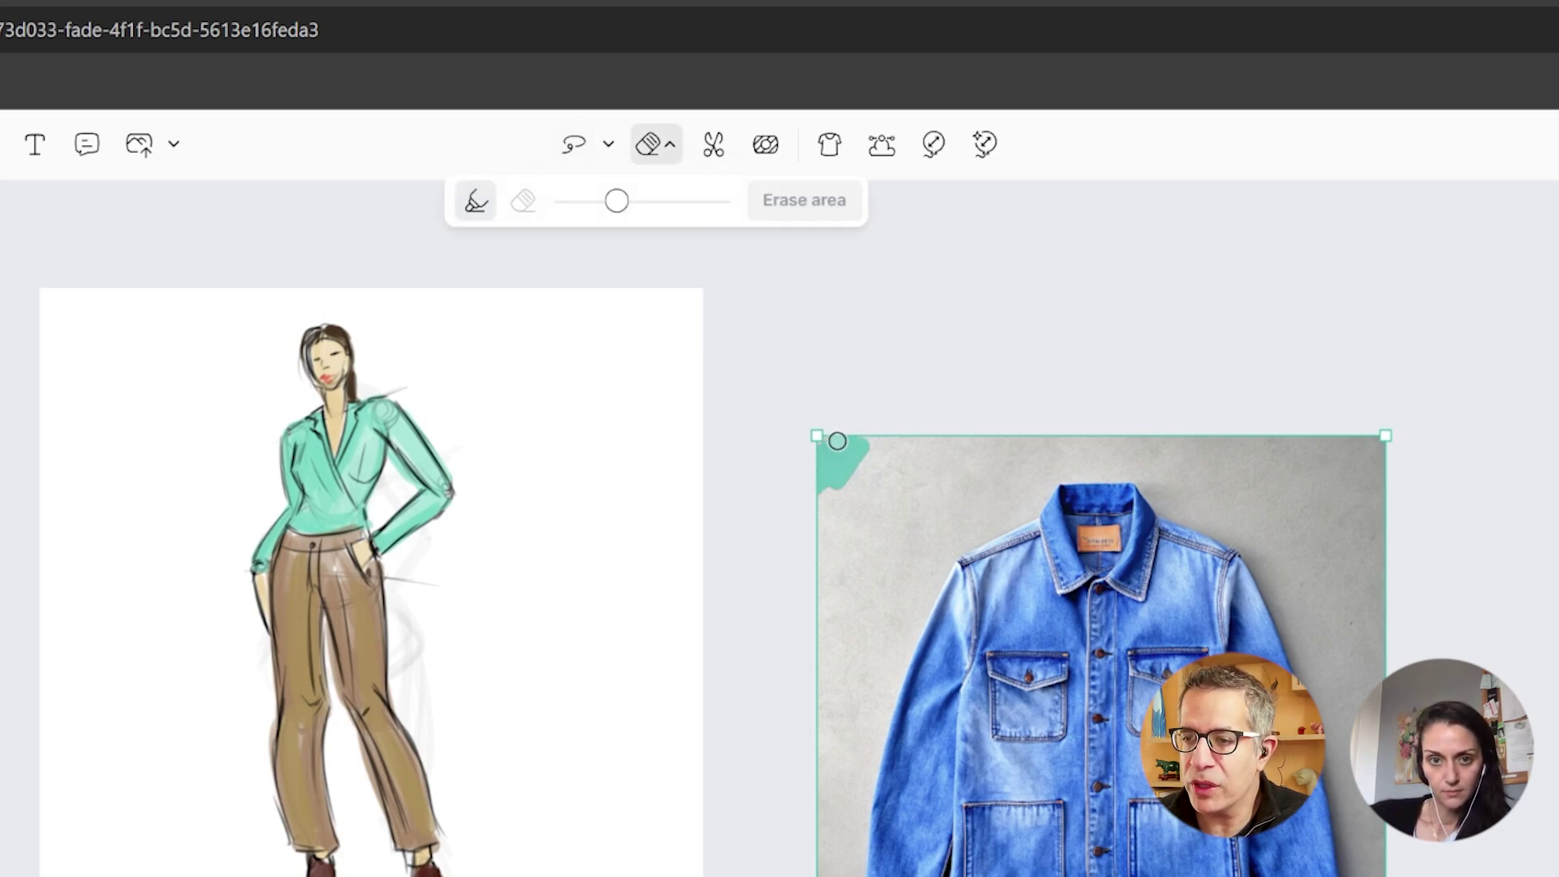
{"action": "key", "text": "ctrl+z"}
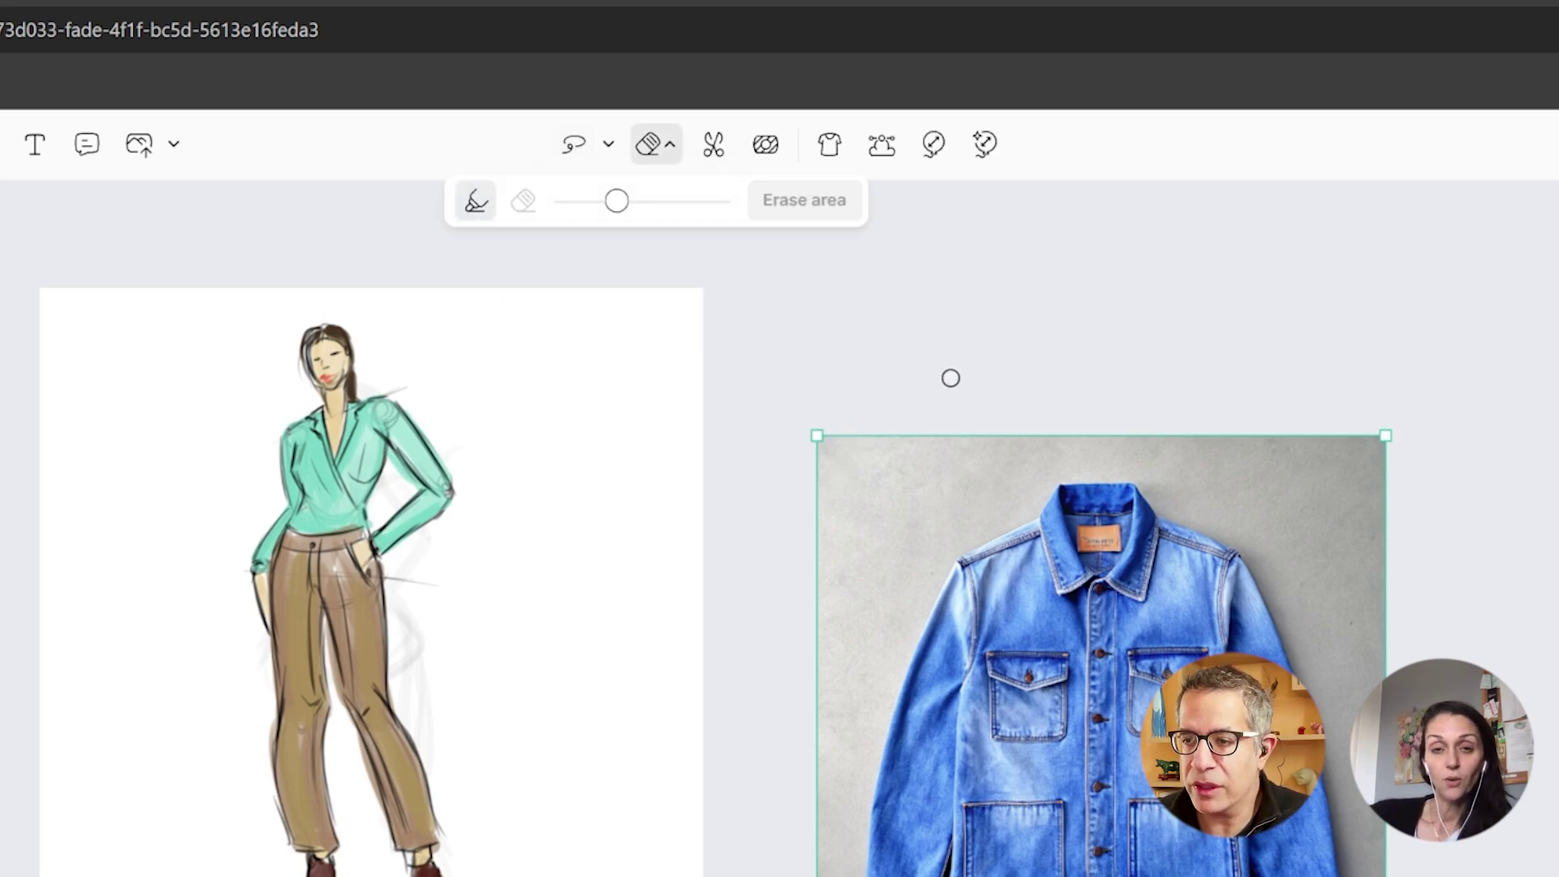
Remove the jacket photo's grey background and turn it into a mockup.
{"action": "left_click", "coordinate": [718, 156]}
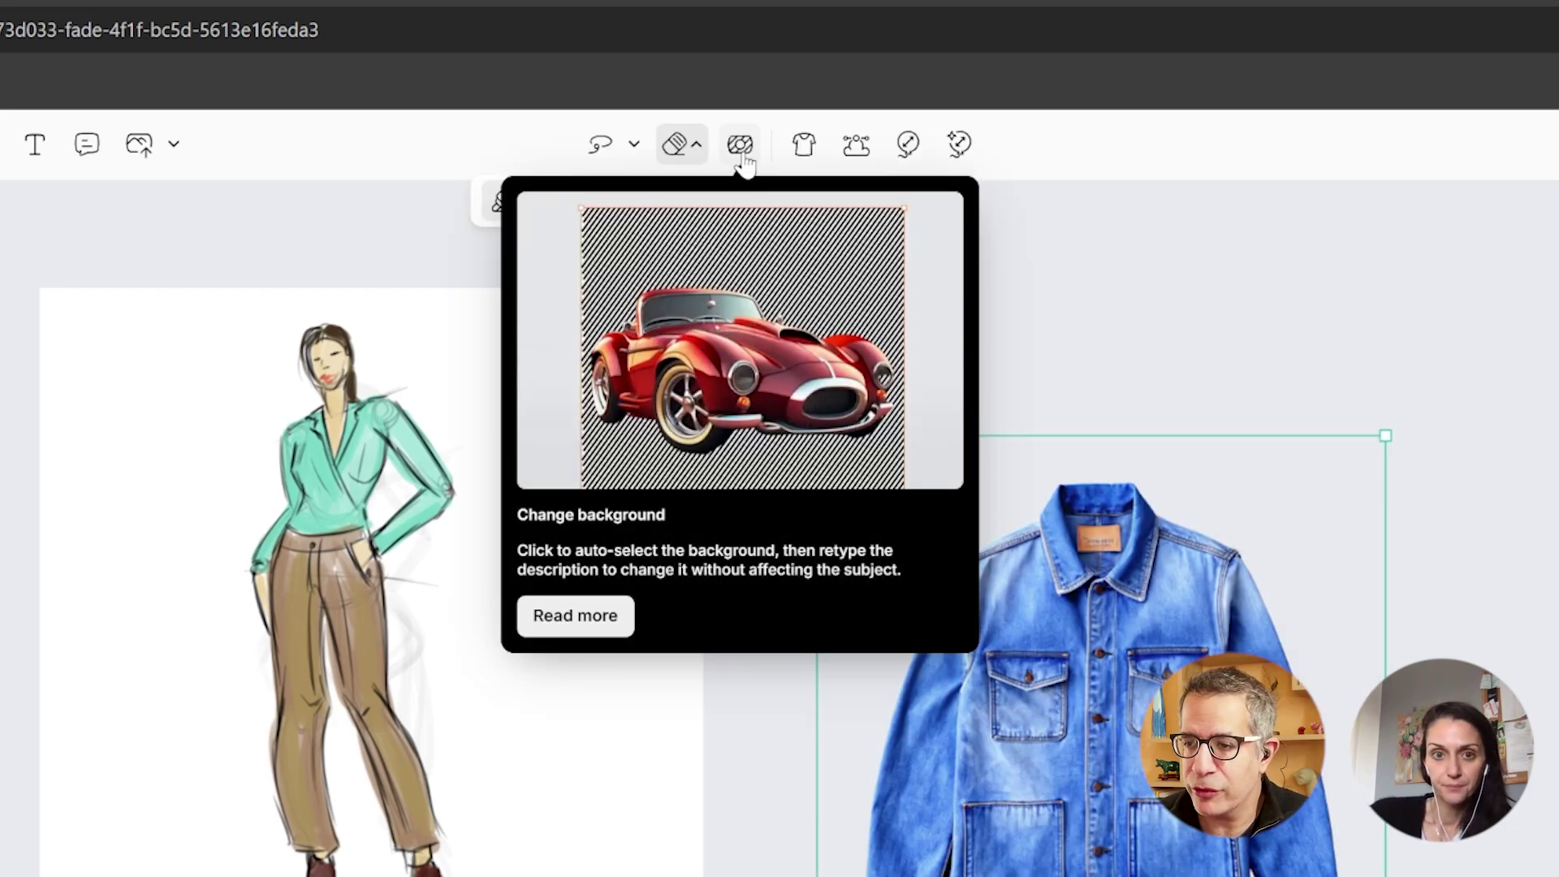
{"action": "left_click", "coordinate": [805, 148]}
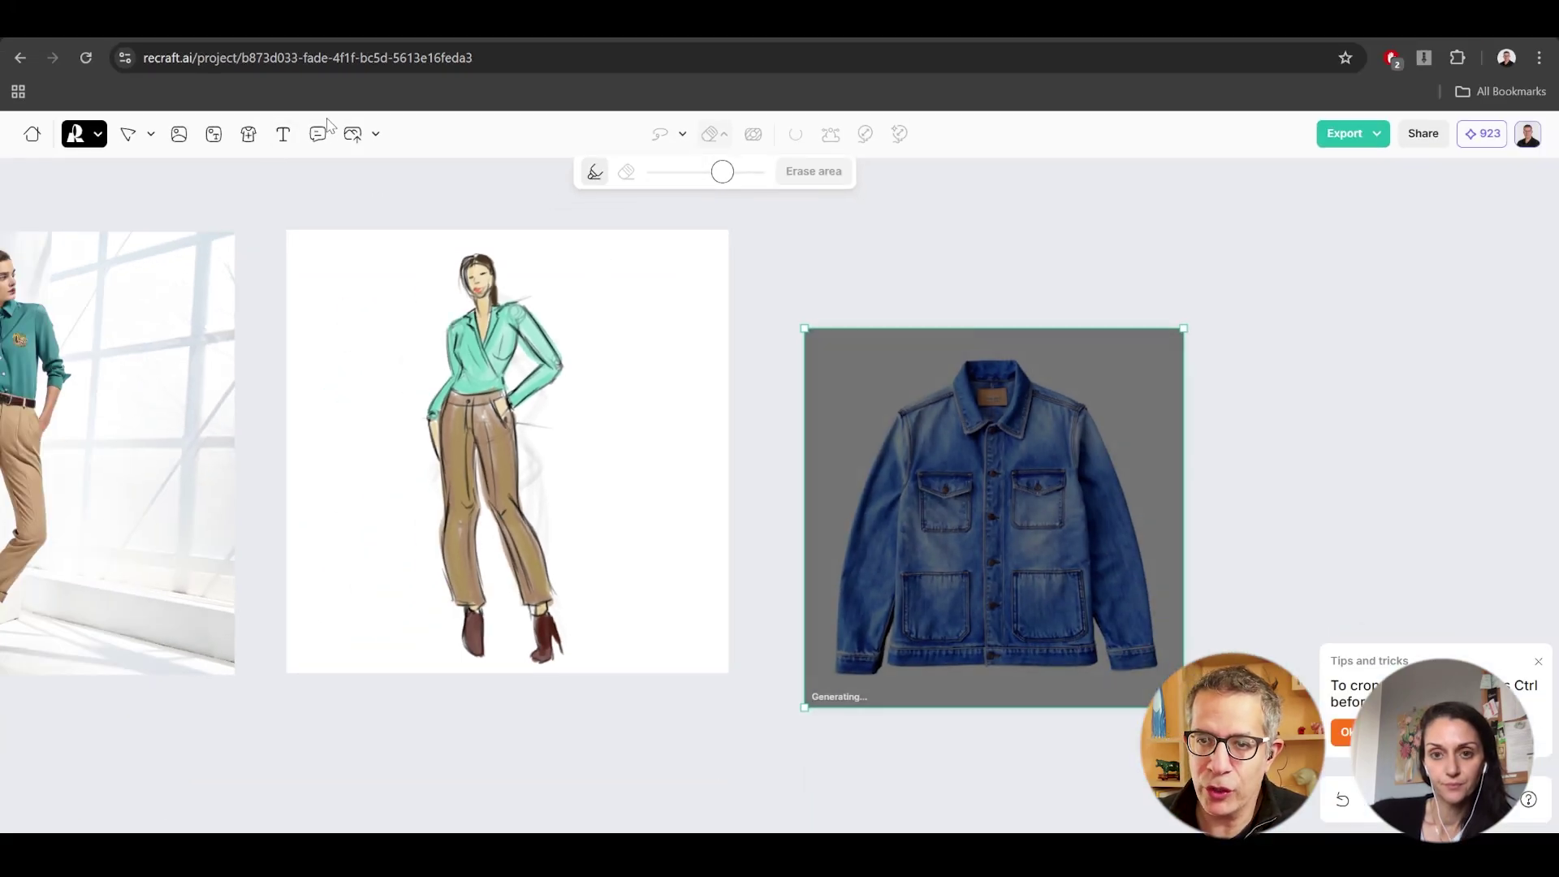
{"action": "mouse_move", "coordinate": [251, 143]}
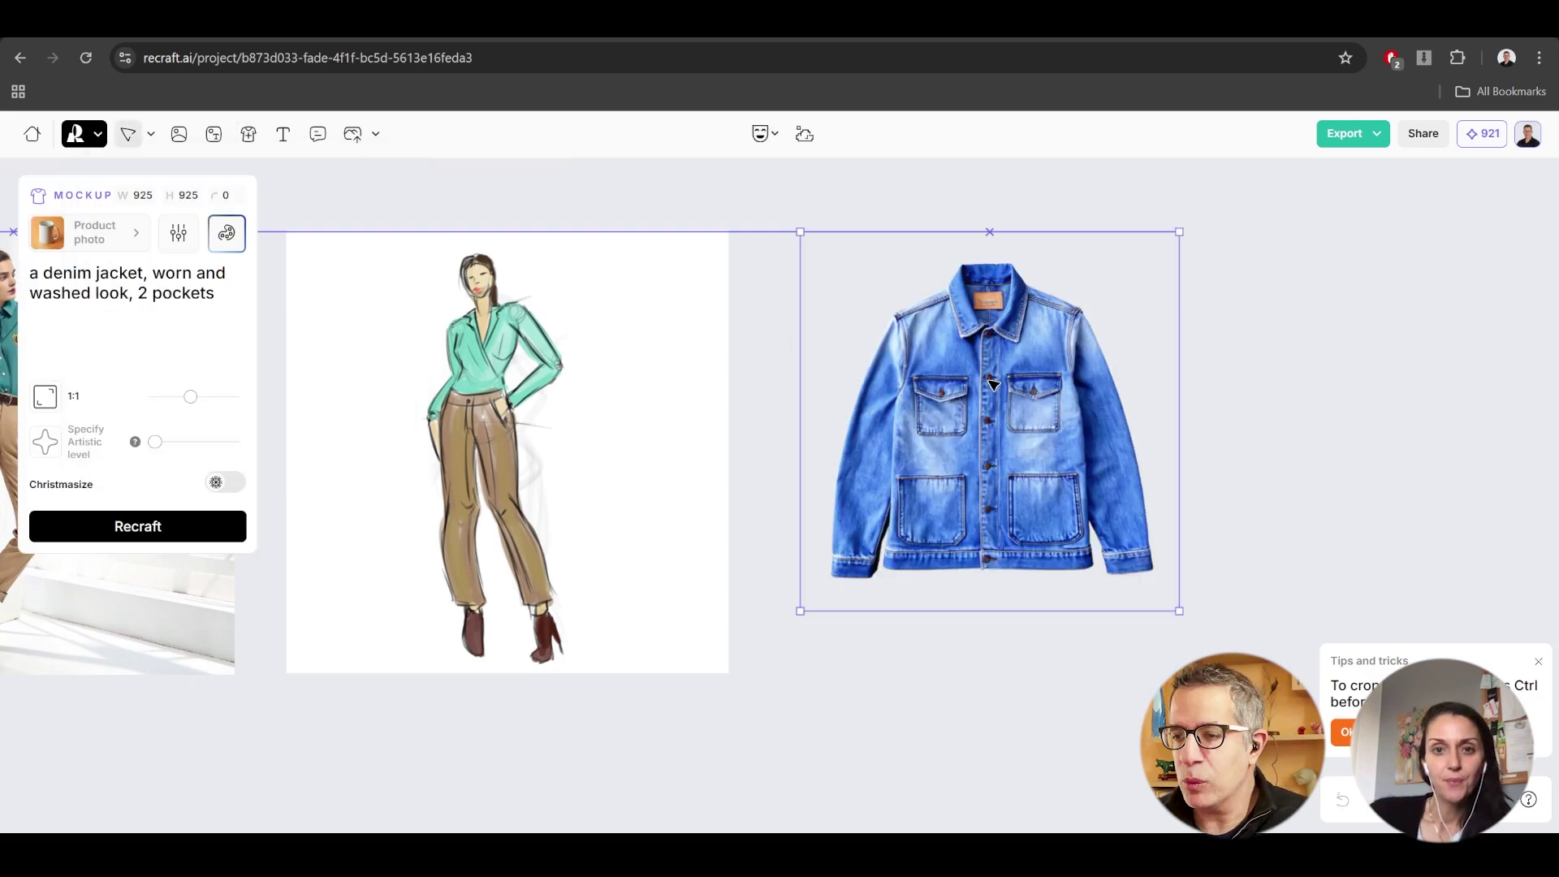
{"action": "scroll", "coordinate": [996, 389], "scroll_direction": "down", "scroll_amount": 3}
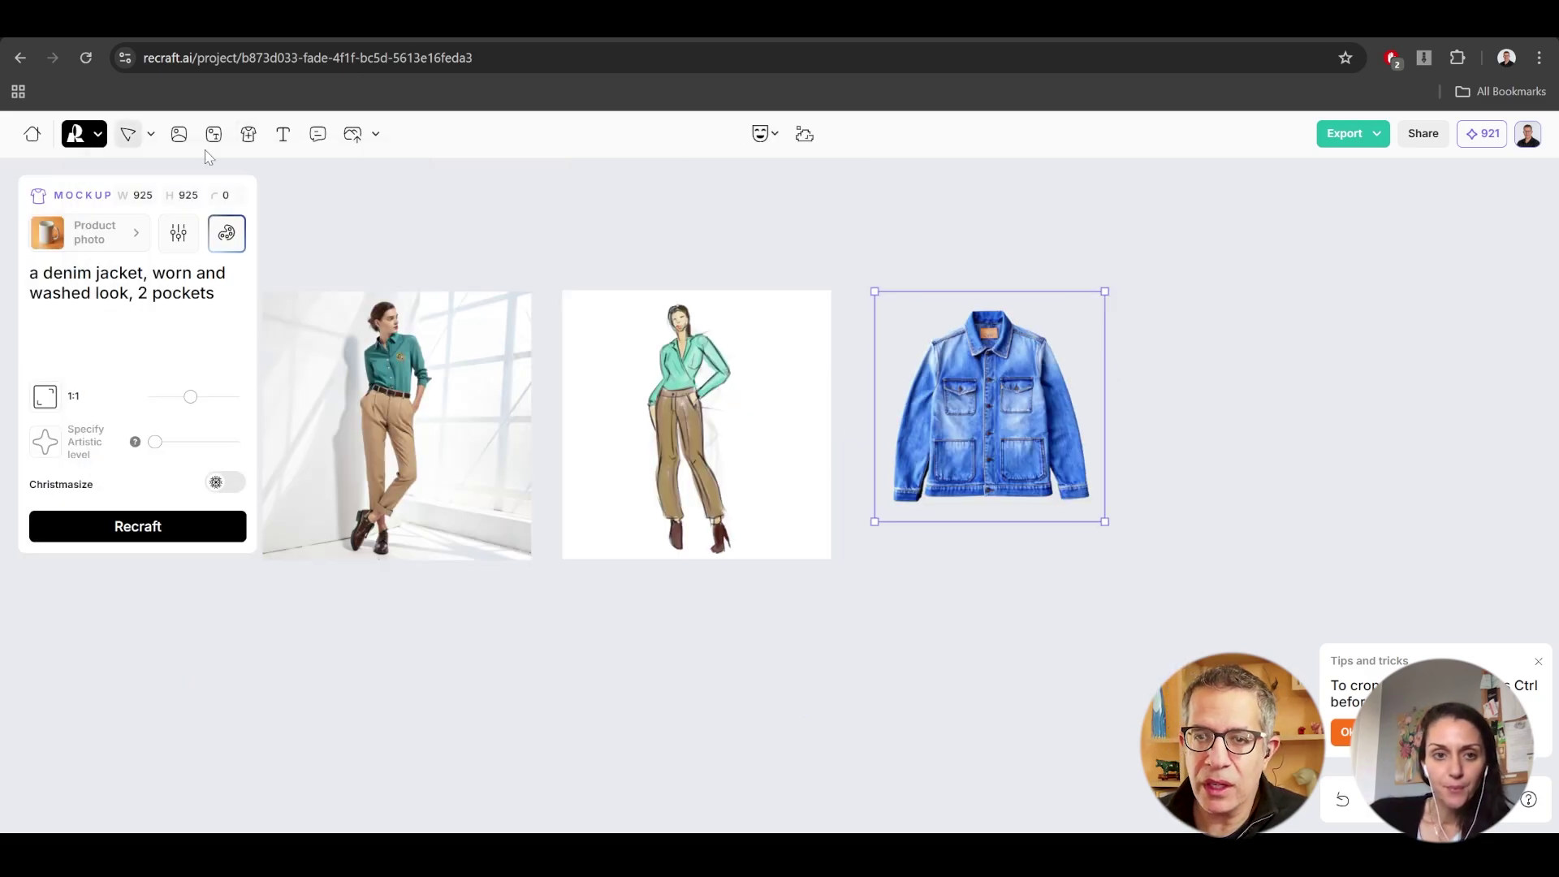
{"action": "left_click", "coordinate": [179, 134]}
Generate a vector 'logo of a butterfly' and resize it to 180×185 on the jacket's upper chest.
{"action": "left_click_drag", "start_coordinate": [915, 558], "coordinate": [1095, 728]}
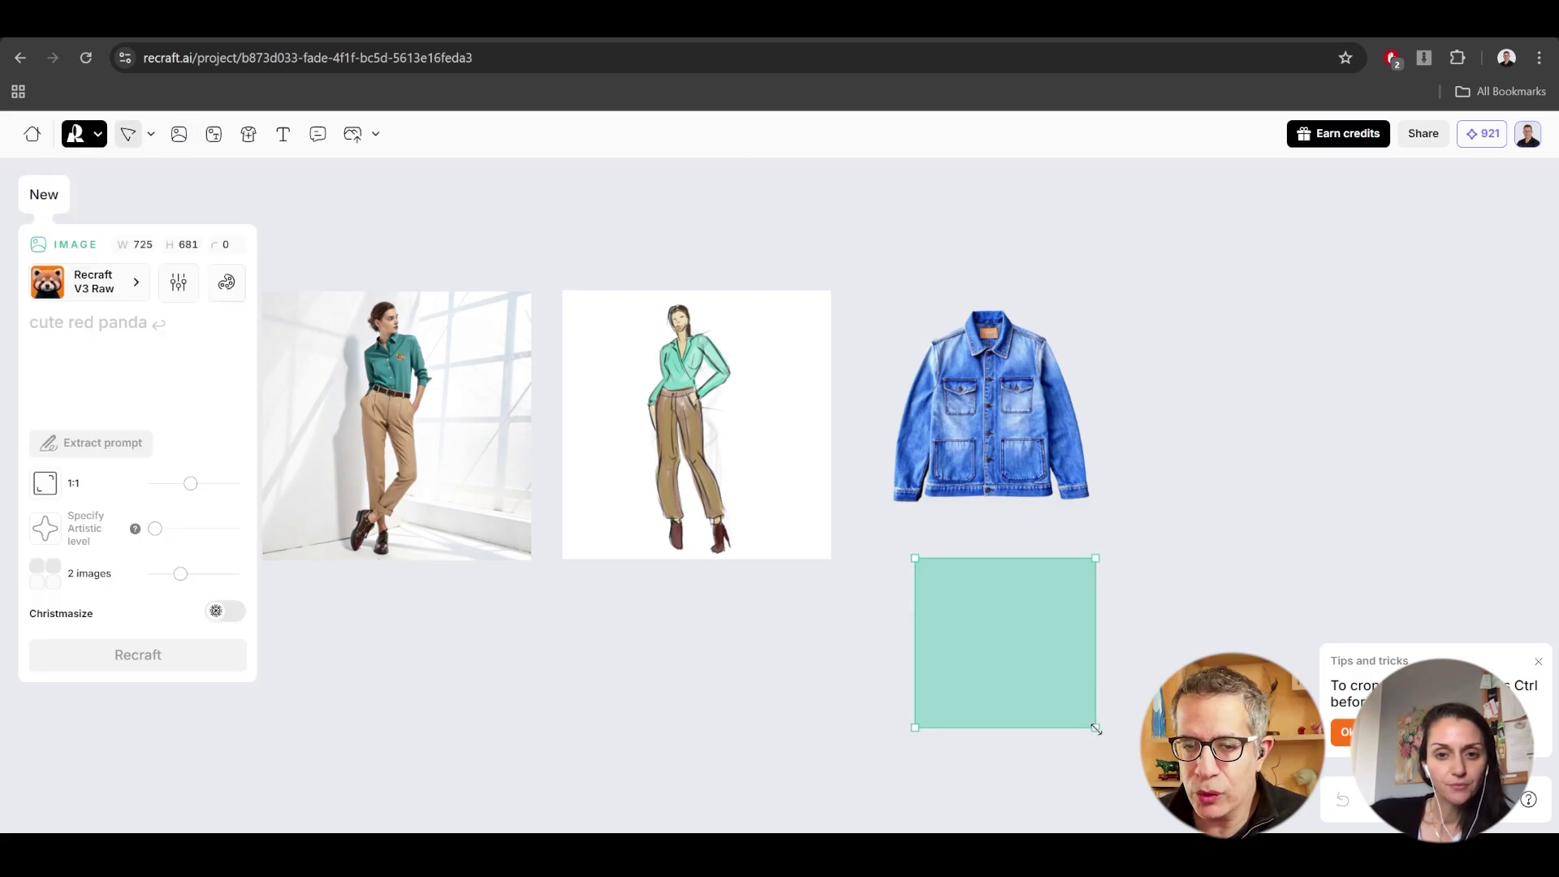
{"action": "left_click", "coordinate": [137, 288]}
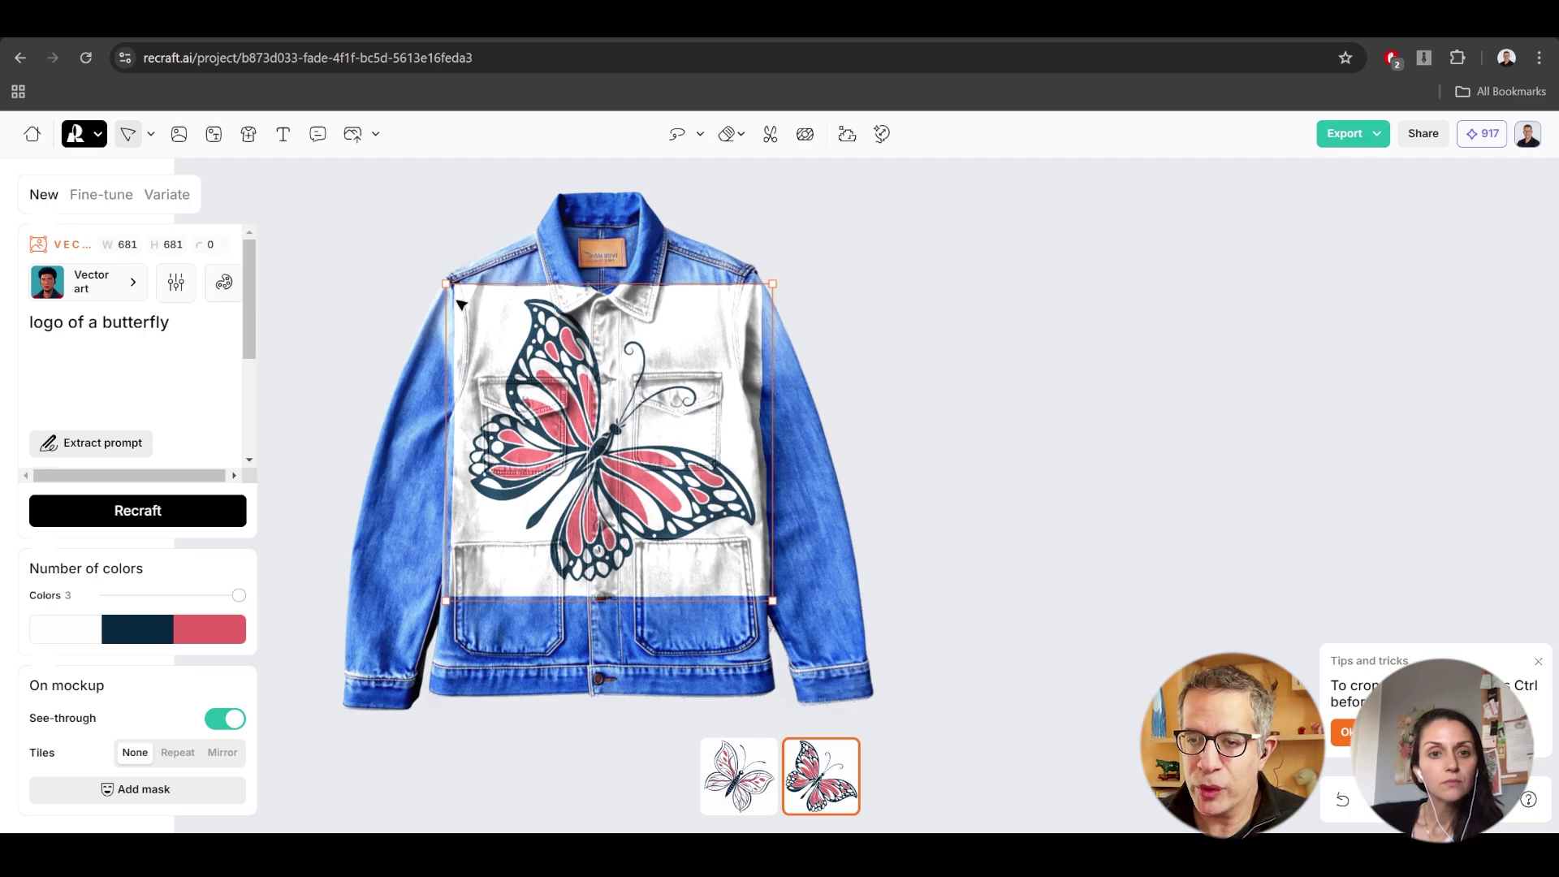
{"action": "left_click_drag", "start_coordinate": [445, 281], "coordinate": [590, 416]}
{"action": "left_click_drag", "start_coordinate": [772, 601], "coordinate": [711, 520]}
{"action": "left_click_drag", "start_coordinate": [650, 471], "coordinate": [713, 469]}
{"action": "left_click_drag", "start_coordinate": [670, 423], "coordinate": [513, 330]}
{"action": "scroll", "coordinate": [525, 331], "scroll_direction": "up", "scroll_amount": 5}
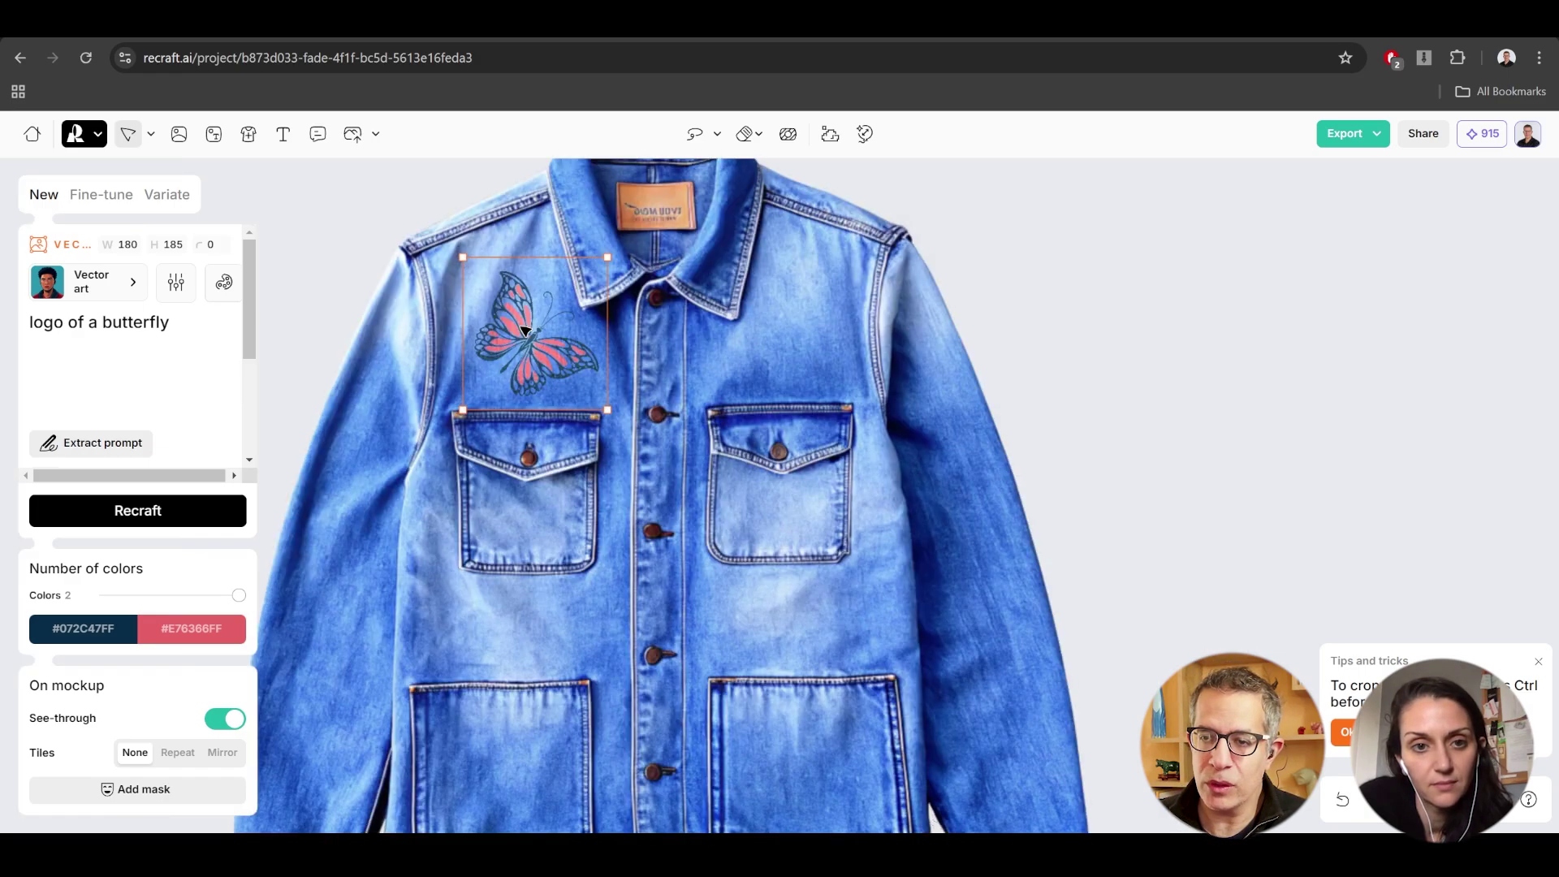
{"action": "scroll", "coordinate": [560, 357], "scroll_direction": "down", "scroll_amount": 5}
{"action": "scroll", "coordinate": [536, 381], "scroll_direction": "left", "scroll_amount": 5}
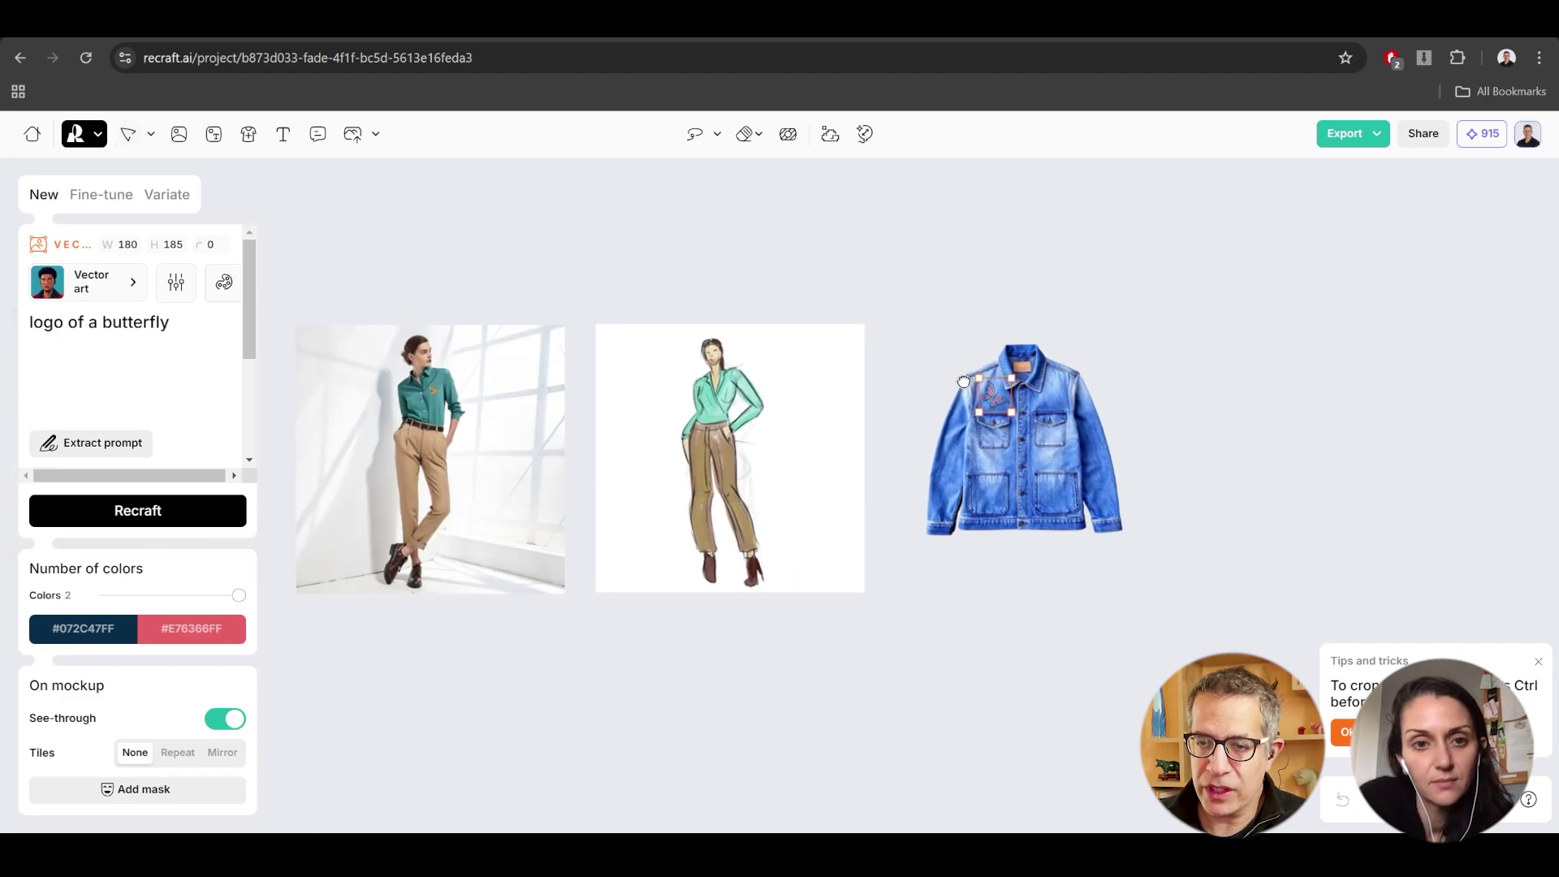
Place the model photo beside the sketch, then select and nudge the butterfly print on the shirt.
{"action": "left_click_drag", "start_coordinate": [521, 396], "coordinate": [591, 400]}
{"action": "scroll", "coordinate": [592, 399], "scroll_direction": "up", "scroll_amount": 8}
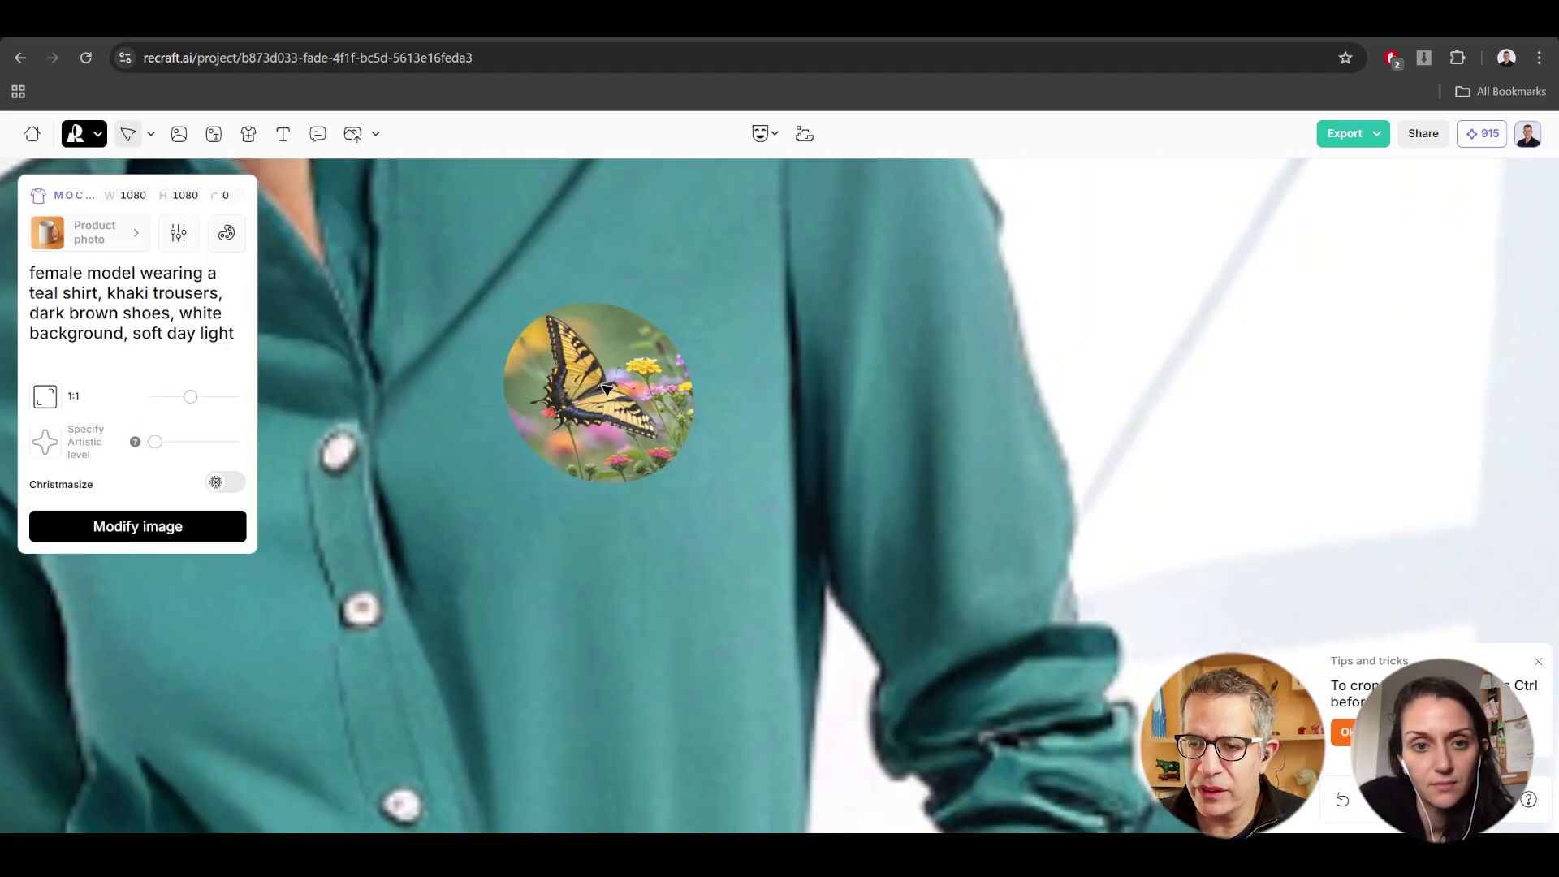
{"action": "scroll", "coordinate": [570, 408], "scroll_direction": "up", "scroll_amount": 5}
{"action": "scroll", "coordinate": [643, 394], "scroll_direction": "down", "scroll_amount": 8}
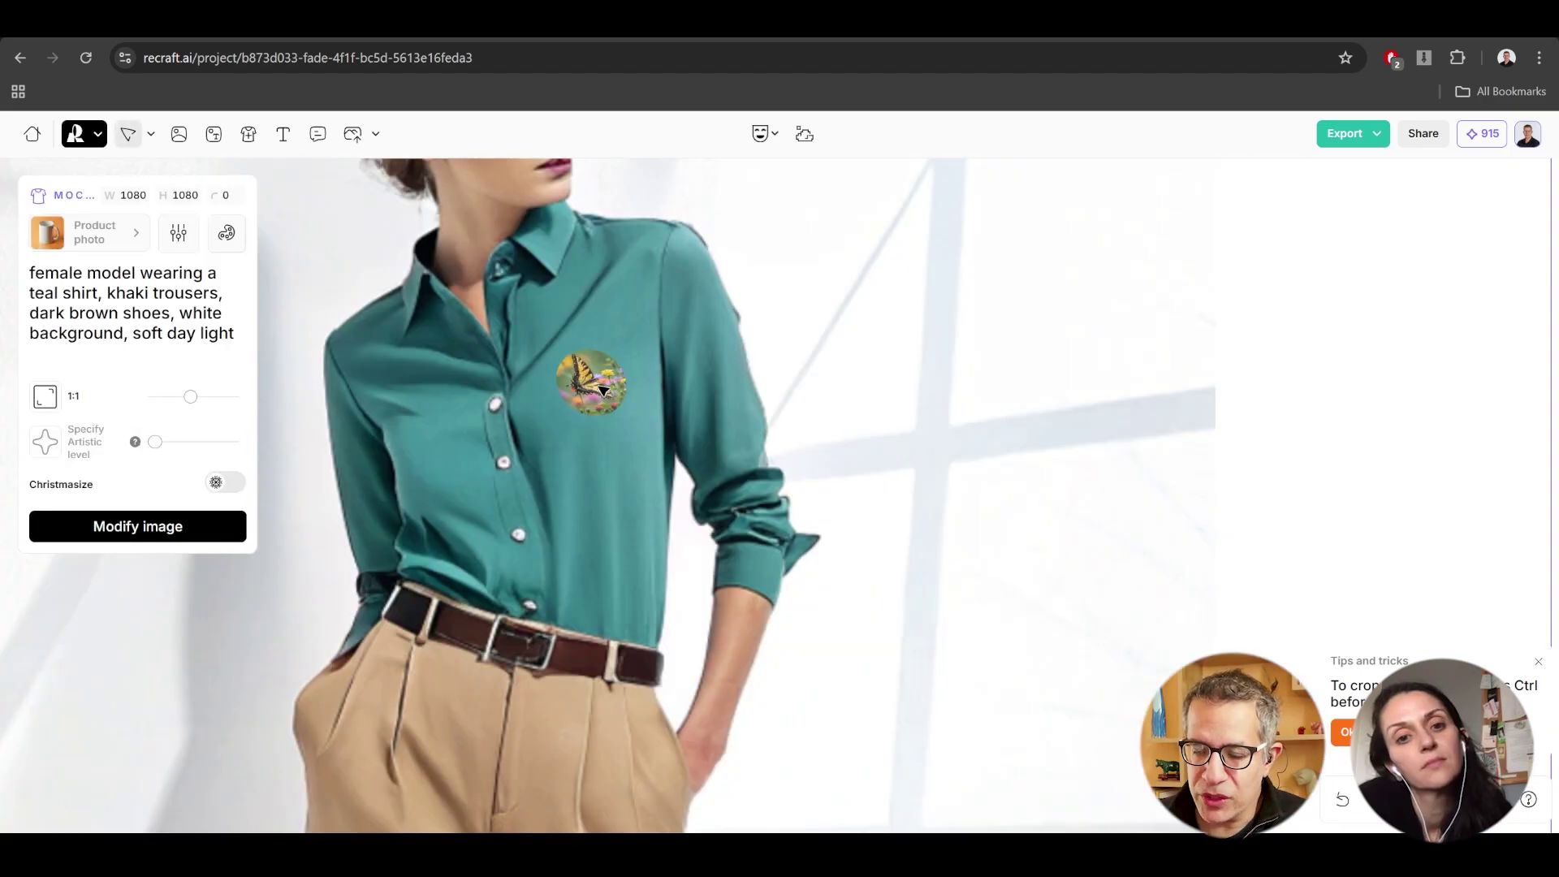
{"action": "left_click", "coordinate": [625, 383]}
{"action": "mouse_move", "coordinate": [627, 381]}
{"action": "left_mouse_down"}
{"action": "mouse_move", "coordinate": [715, 349]}
{"action": "mouse_move", "coordinate": [740, 402]}
{"action": "mouse_move", "coordinate": [653, 376]}
{"action": "mouse_move", "coordinate": [451, 461]}
{"action": "mouse_move", "coordinate": [622, 382]}
{"action": "left_mouse_up"}
Shrink the butterfly print to 75 px and move it down onto the chest.
{"action": "scroll", "coordinate": [649, 377], "scroll_direction": "down", "scroll_amount": 5}
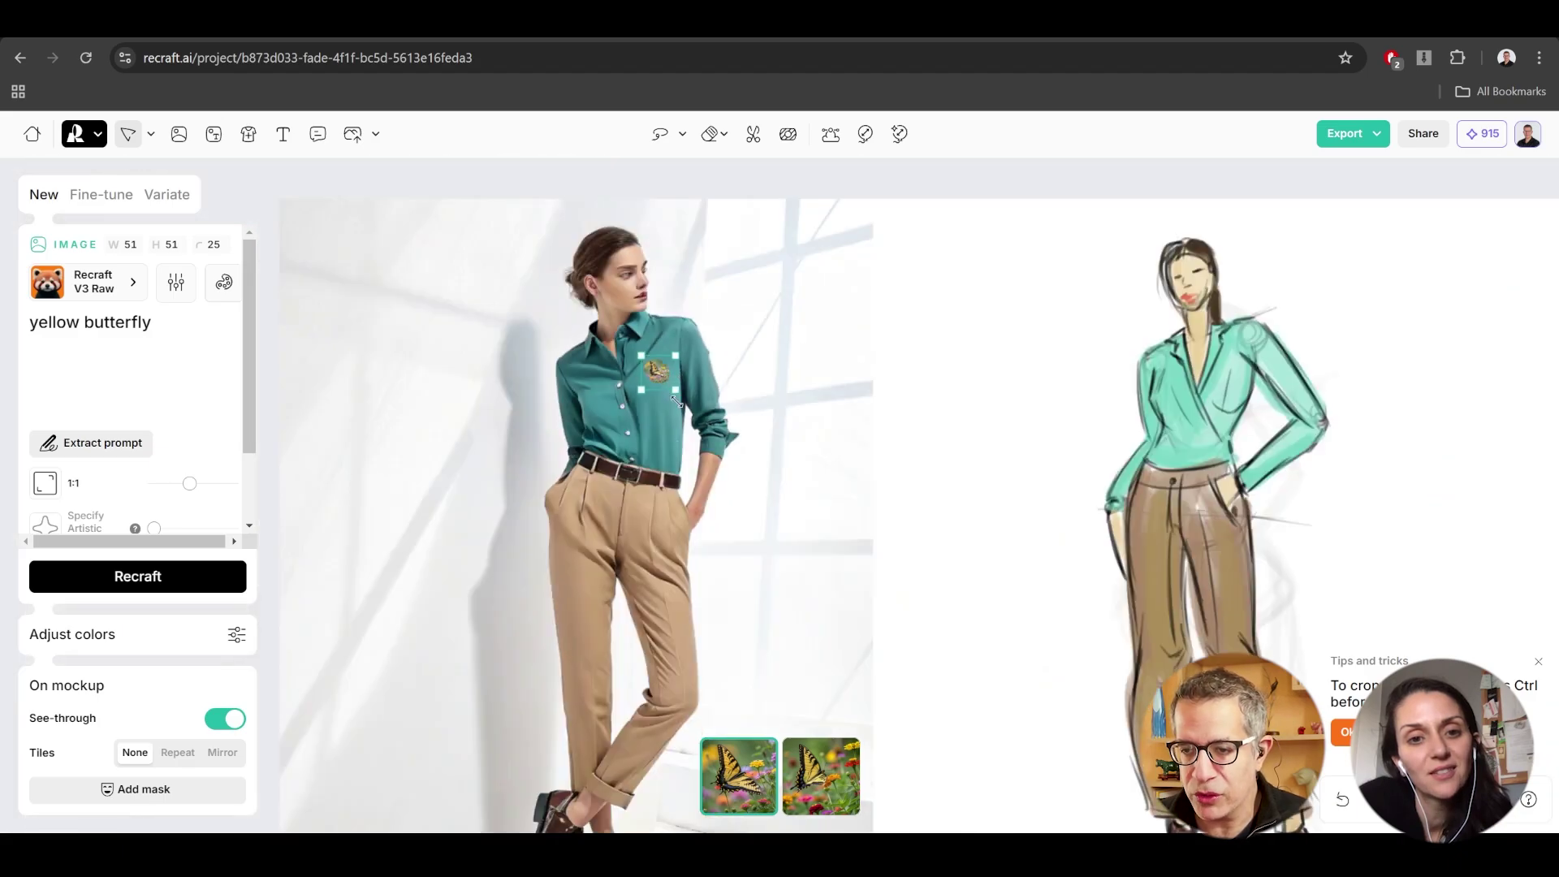
{"action": "left_click_drag", "start_coordinate": [638, 390], "coordinate": [586, 442]}
{"action": "scroll", "coordinate": [635, 378], "scroll_direction": "up", "scroll_amount": 5}
{"action": "scroll", "coordinate": [642, 375], "scroll_direction": "up", "scroll_amount": 5}
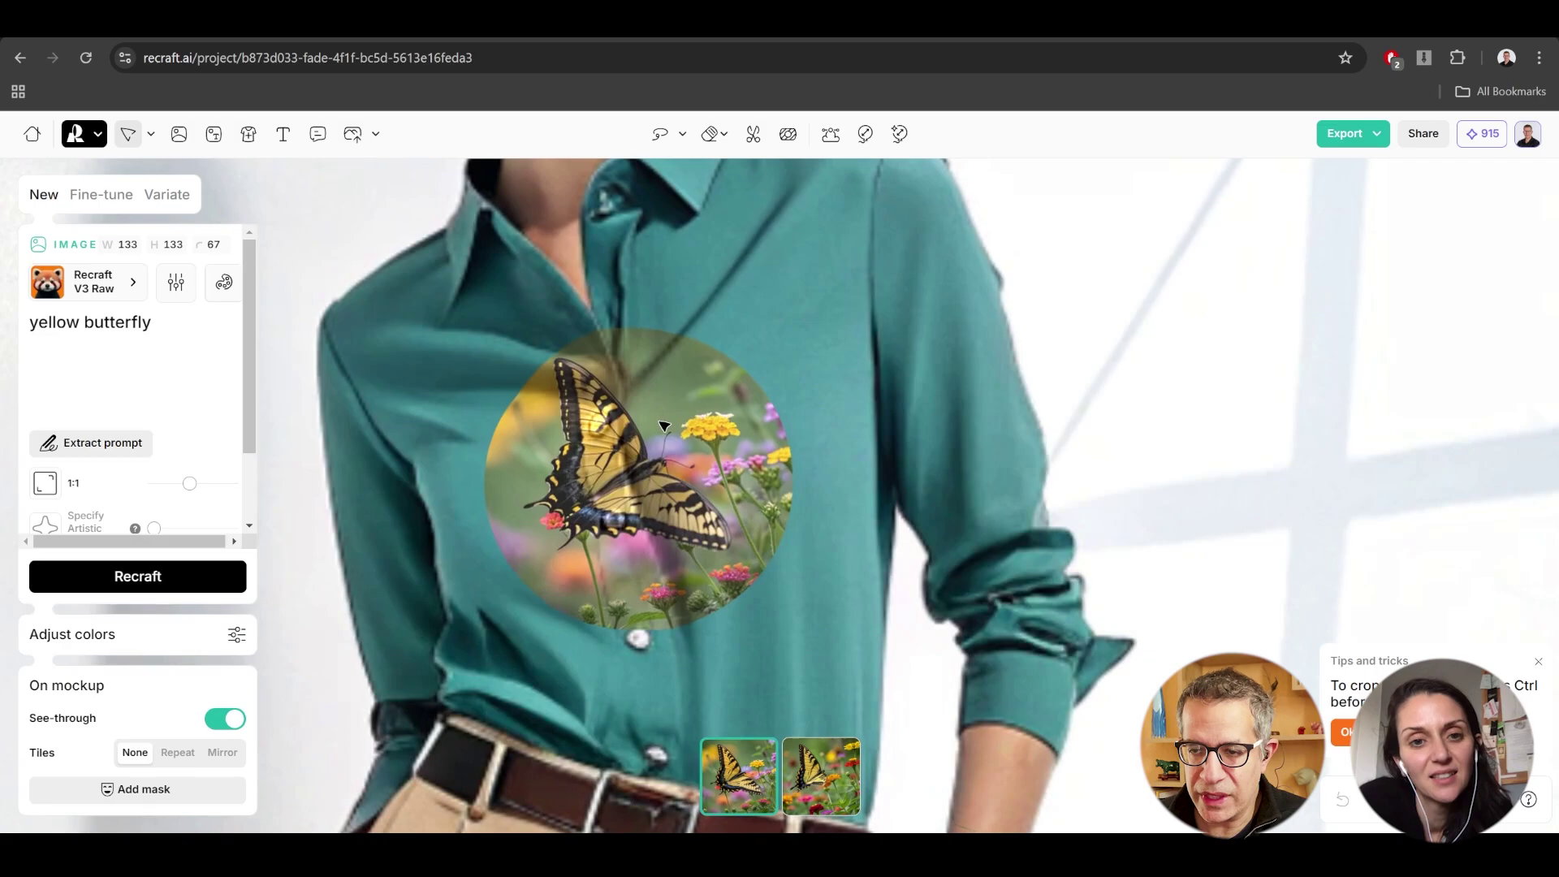
{"action": "left_click_drag", "start_coordinate": [883, 529], "coordinate": [866, 411]}
{"action": "left_click_drag", "start_coordinate": [781, 328], "coordinate": [786, 406]}
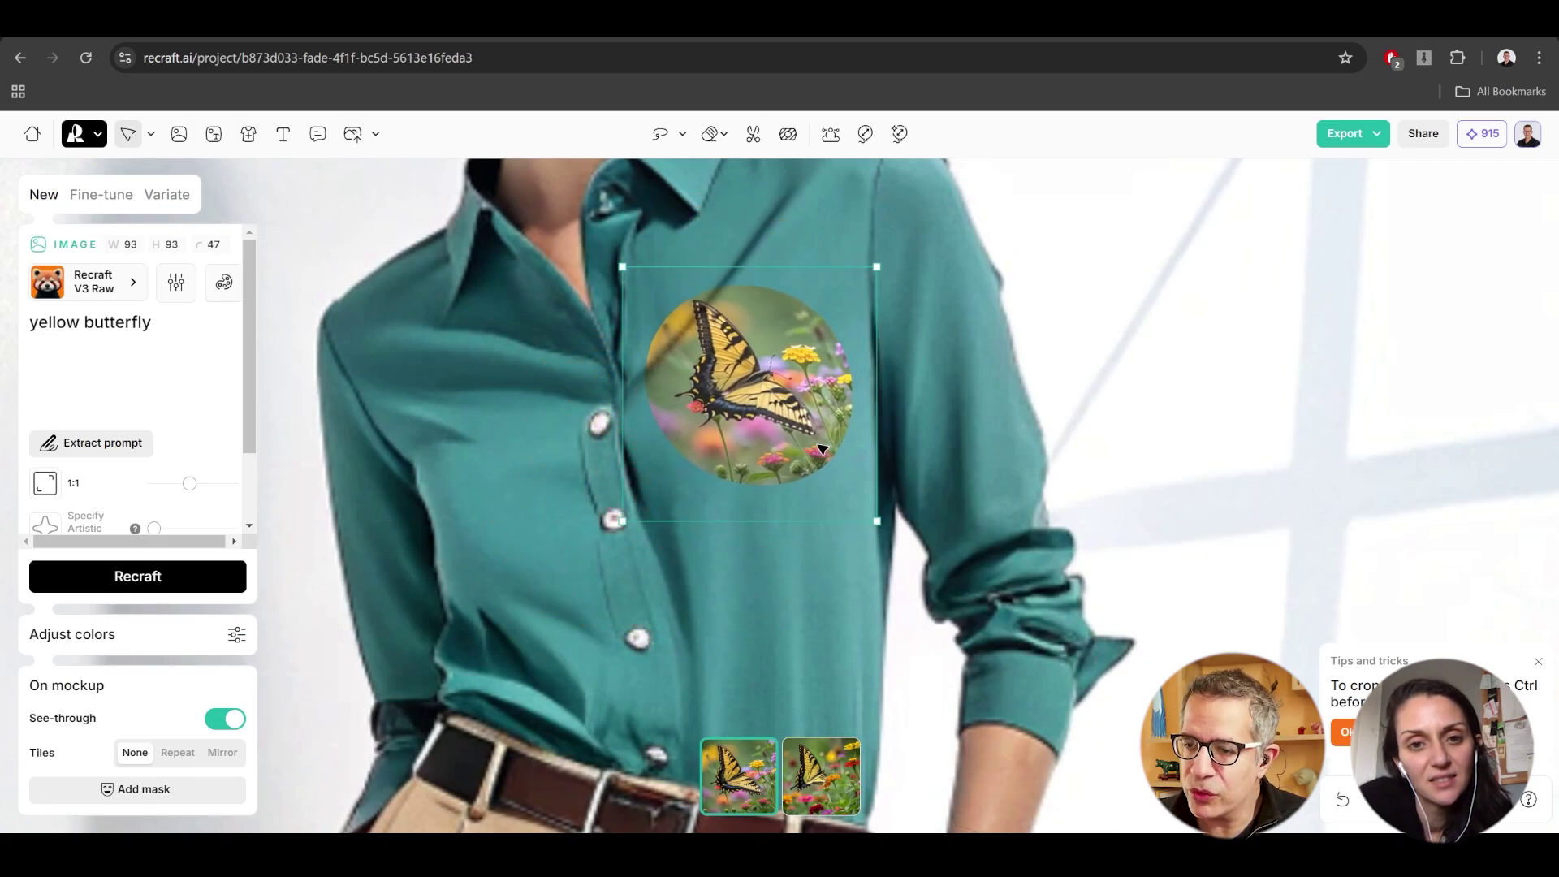
{"action": "left_click_drag", "start_coordinate": [883, 532], "coordinate": [846, 481]}
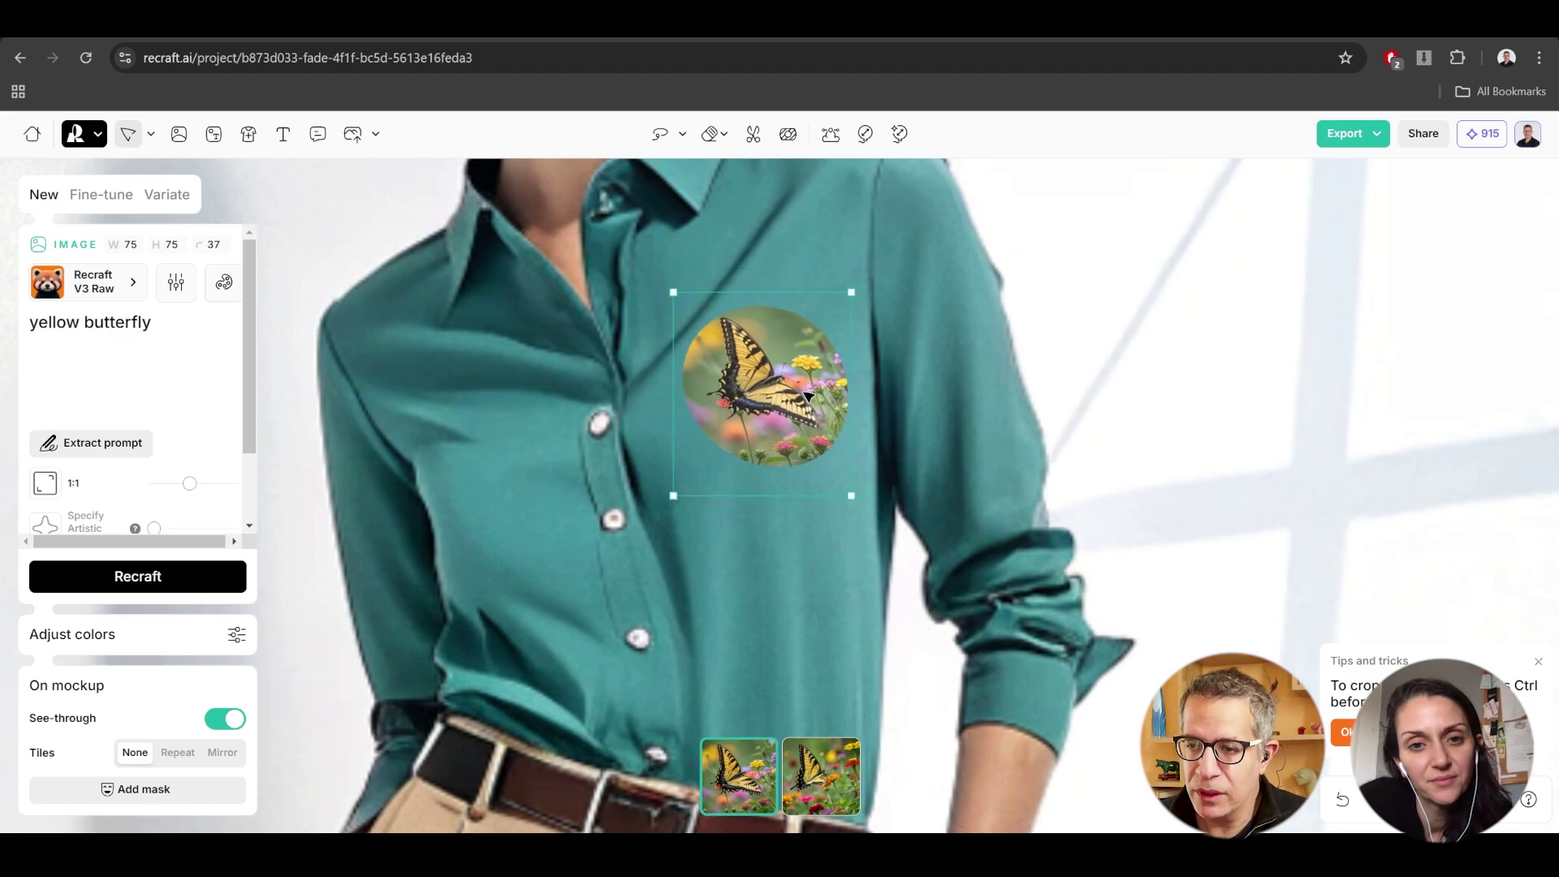
{"action": "key", "text": "shift+1"}
Bring the denim jacket into view and move the sketch artboard to the right.
{"action": "scroll", "coordinate": [865, 403], "scroll_direction": "down", "scroll_amount": 5}
{"action": "left_click_drag", "start_coordinate": [1218, 467], "coordinate": [1039, 399]}
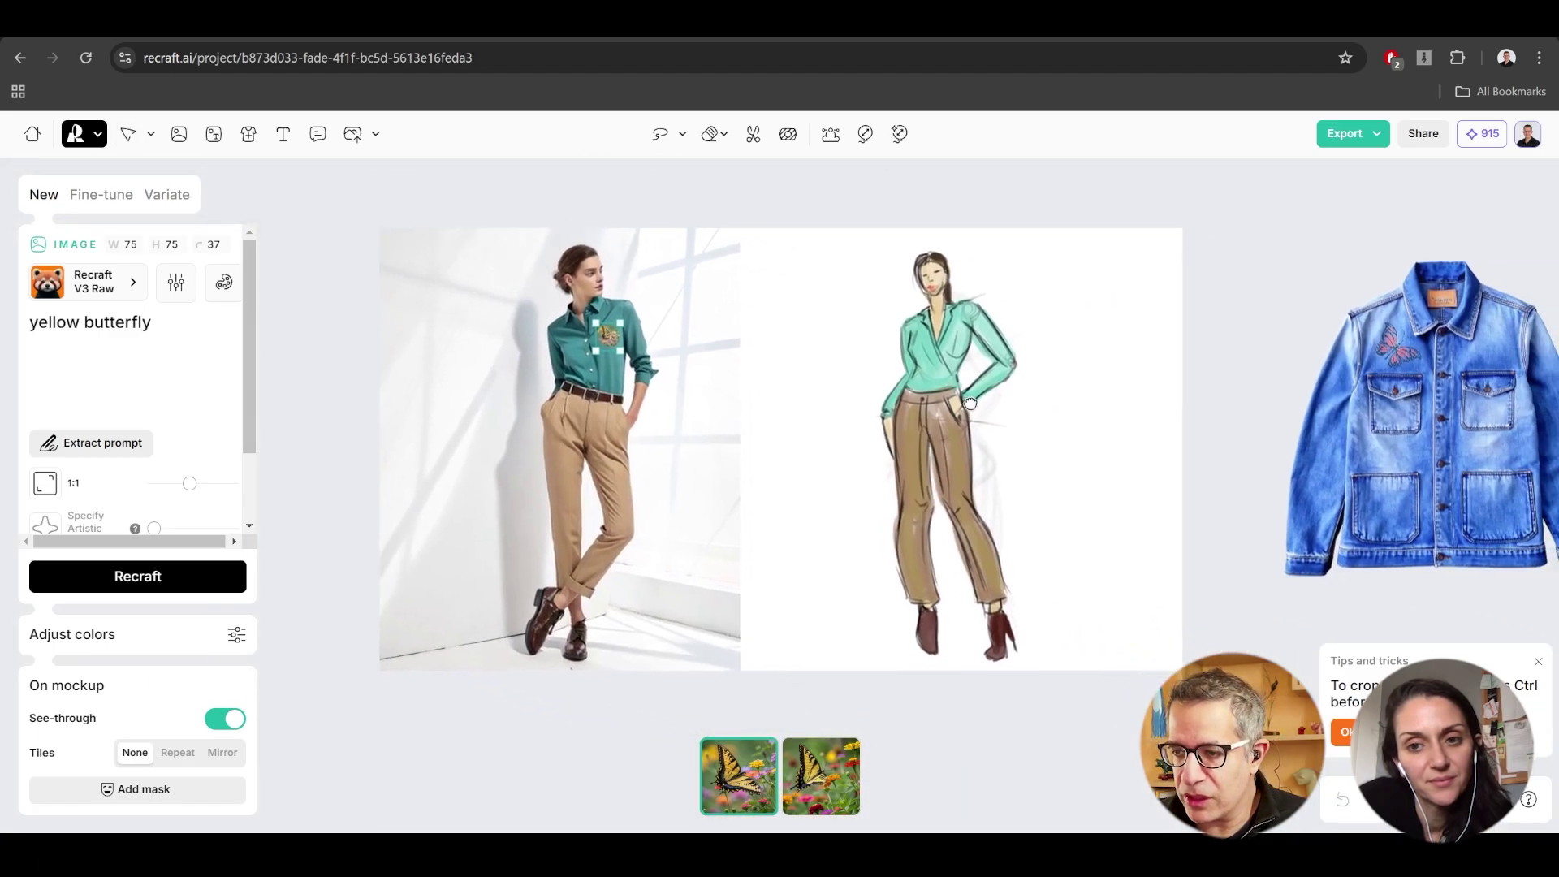
{"action": "left_click", "coordinate": [974, 396]}
{"action": "left_click_drag", "start_coordinate": [954, 434], "coordinate": [1023, 424]}
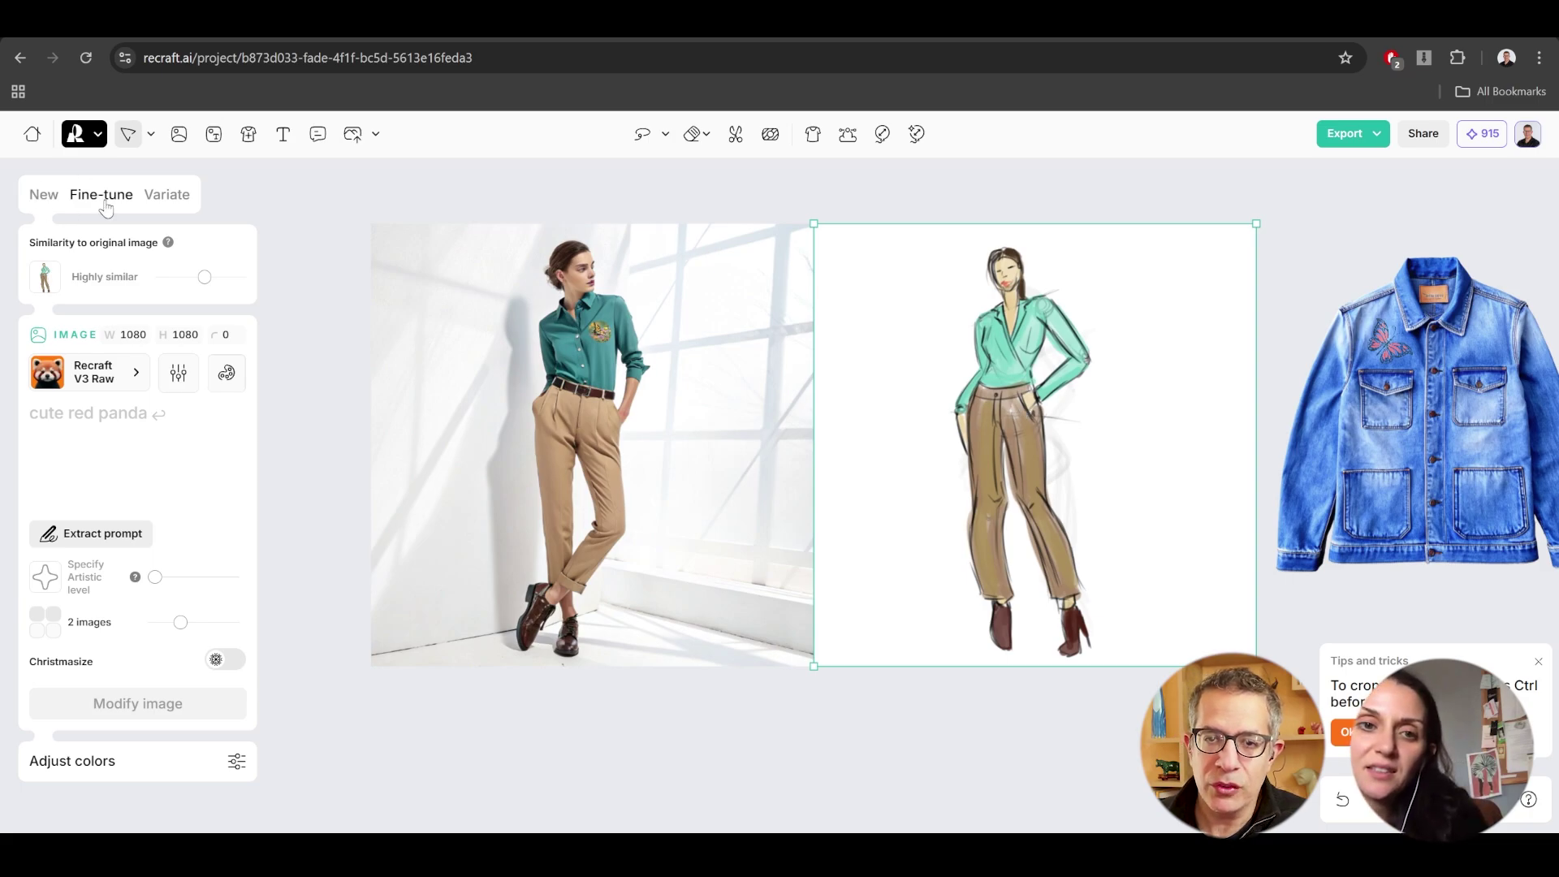
Fine-tune the sketch with lower similarity and the 'a woman' prompt, keeping the third variant.
{"action": "left_click_drag", "start_coordinate": [207, 277], "coordinate": [170, 277]}
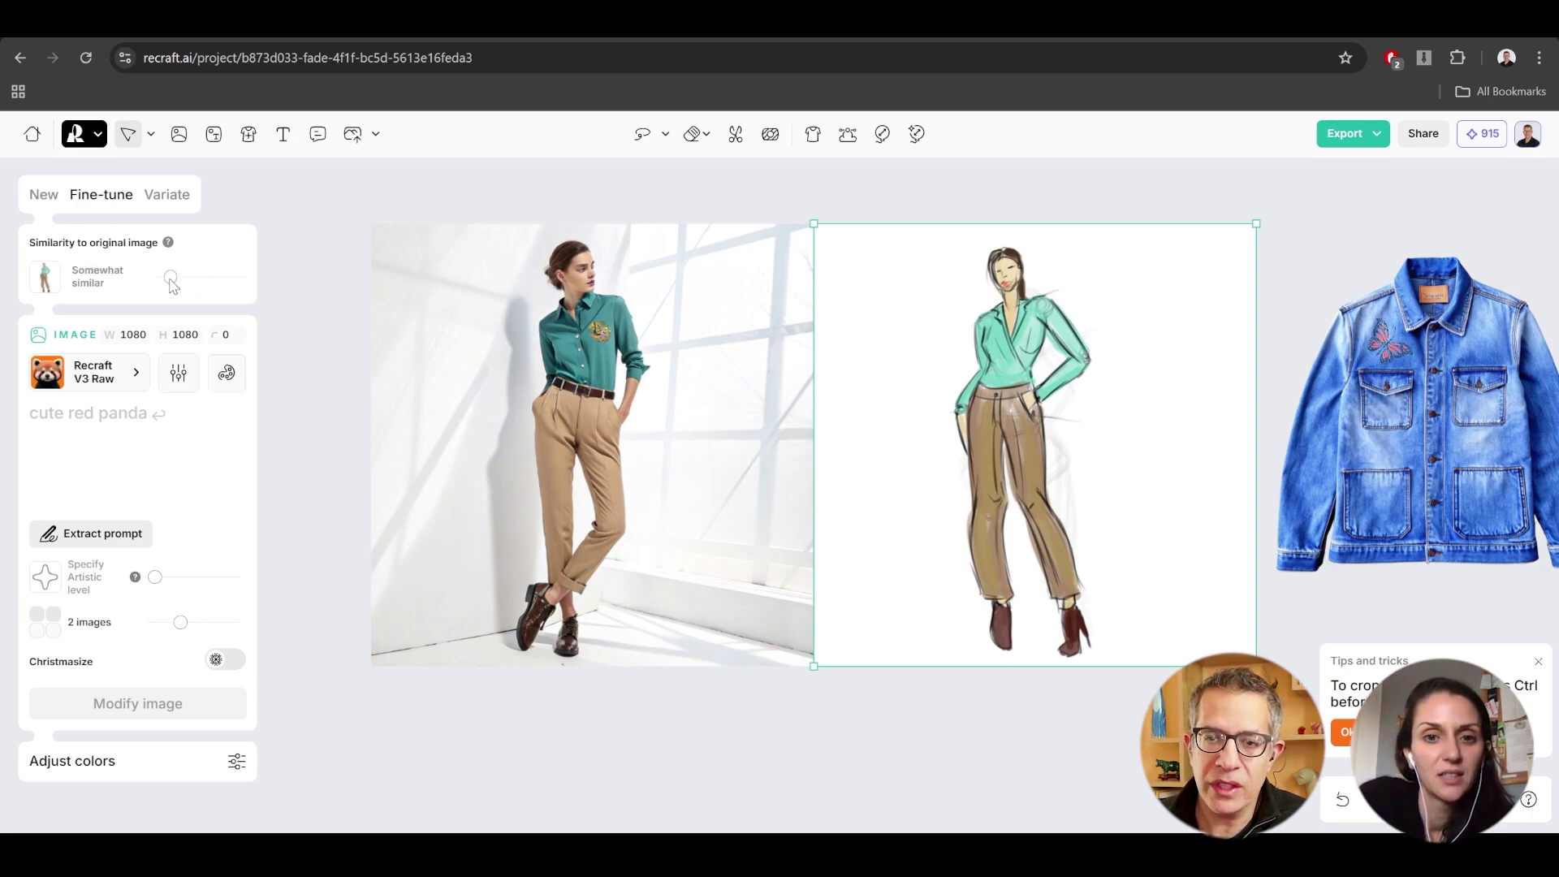
{"action": "left_click", "coordinate": [134, 383]}
{"action": "left_click", "coordinate": [149, 423]}
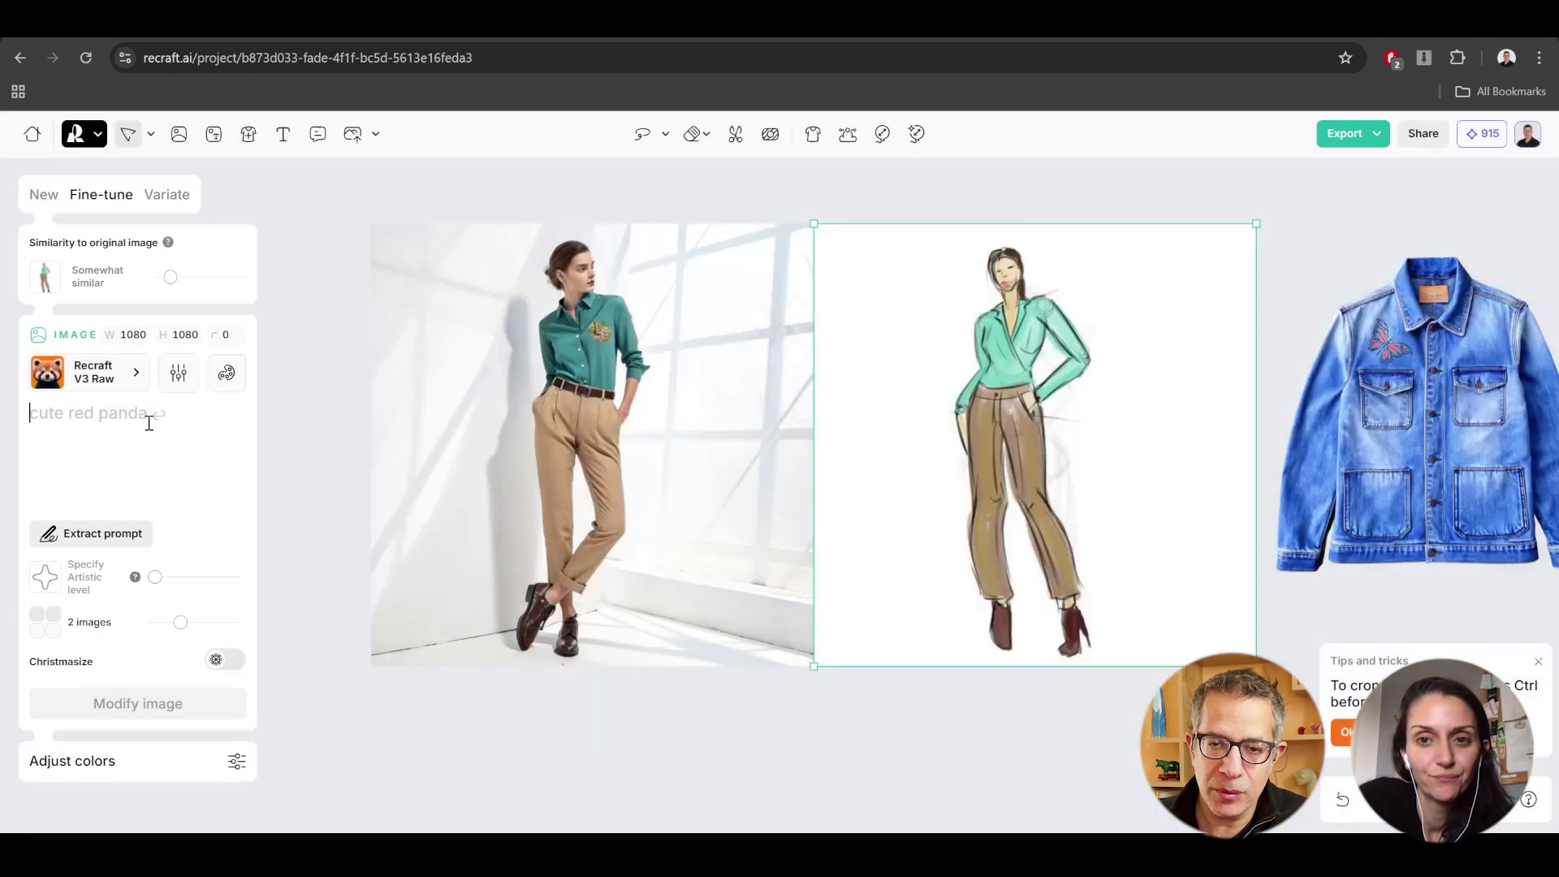
{"action": "type", "text": "a wom"}
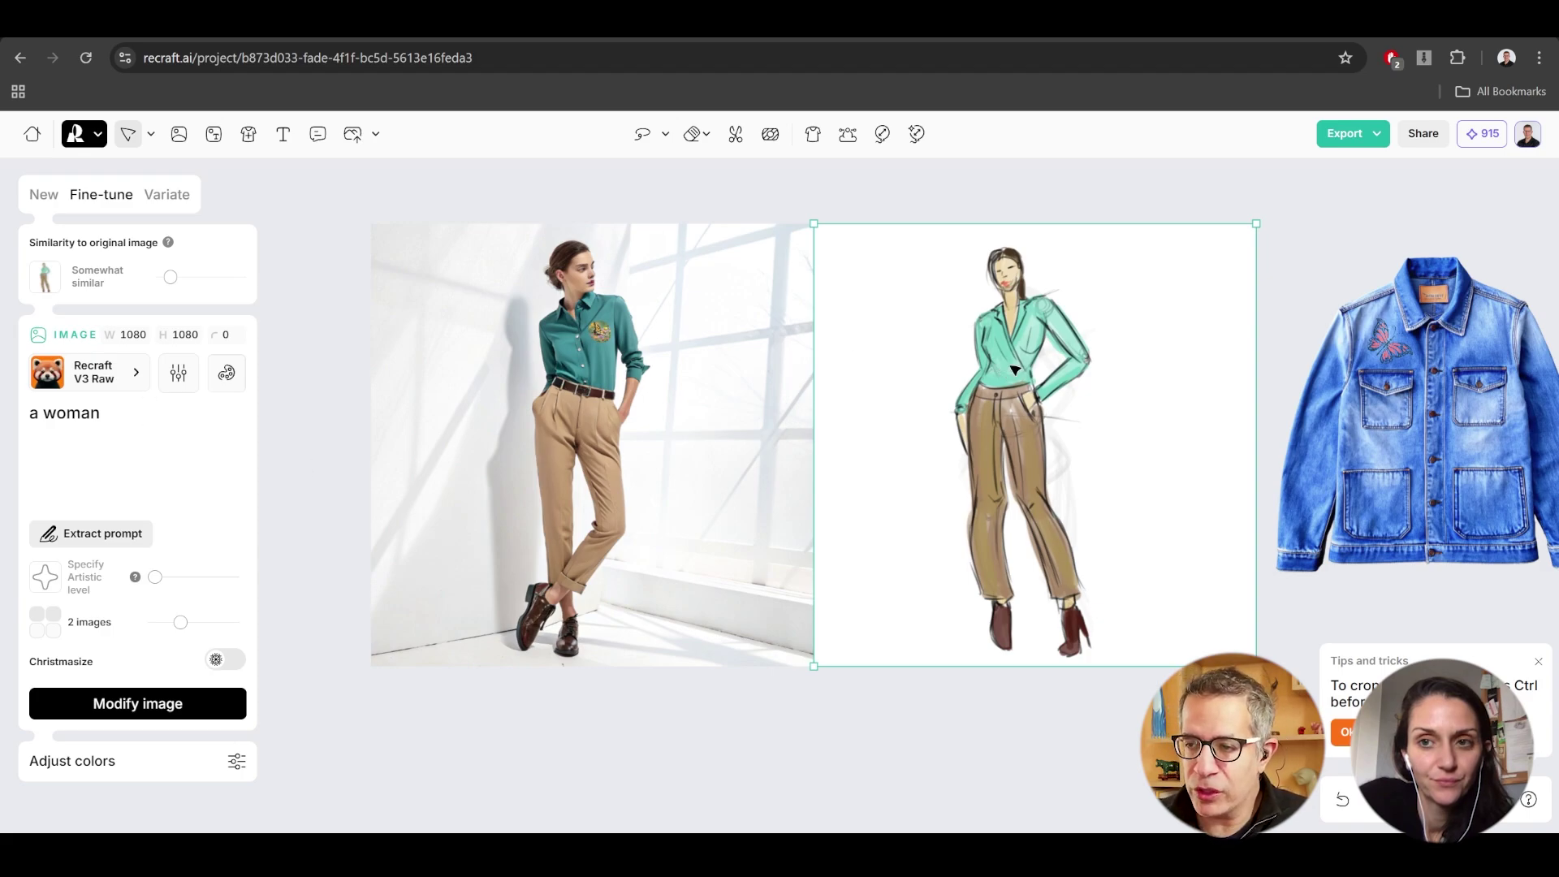
{"action": "type", "text": "an"}
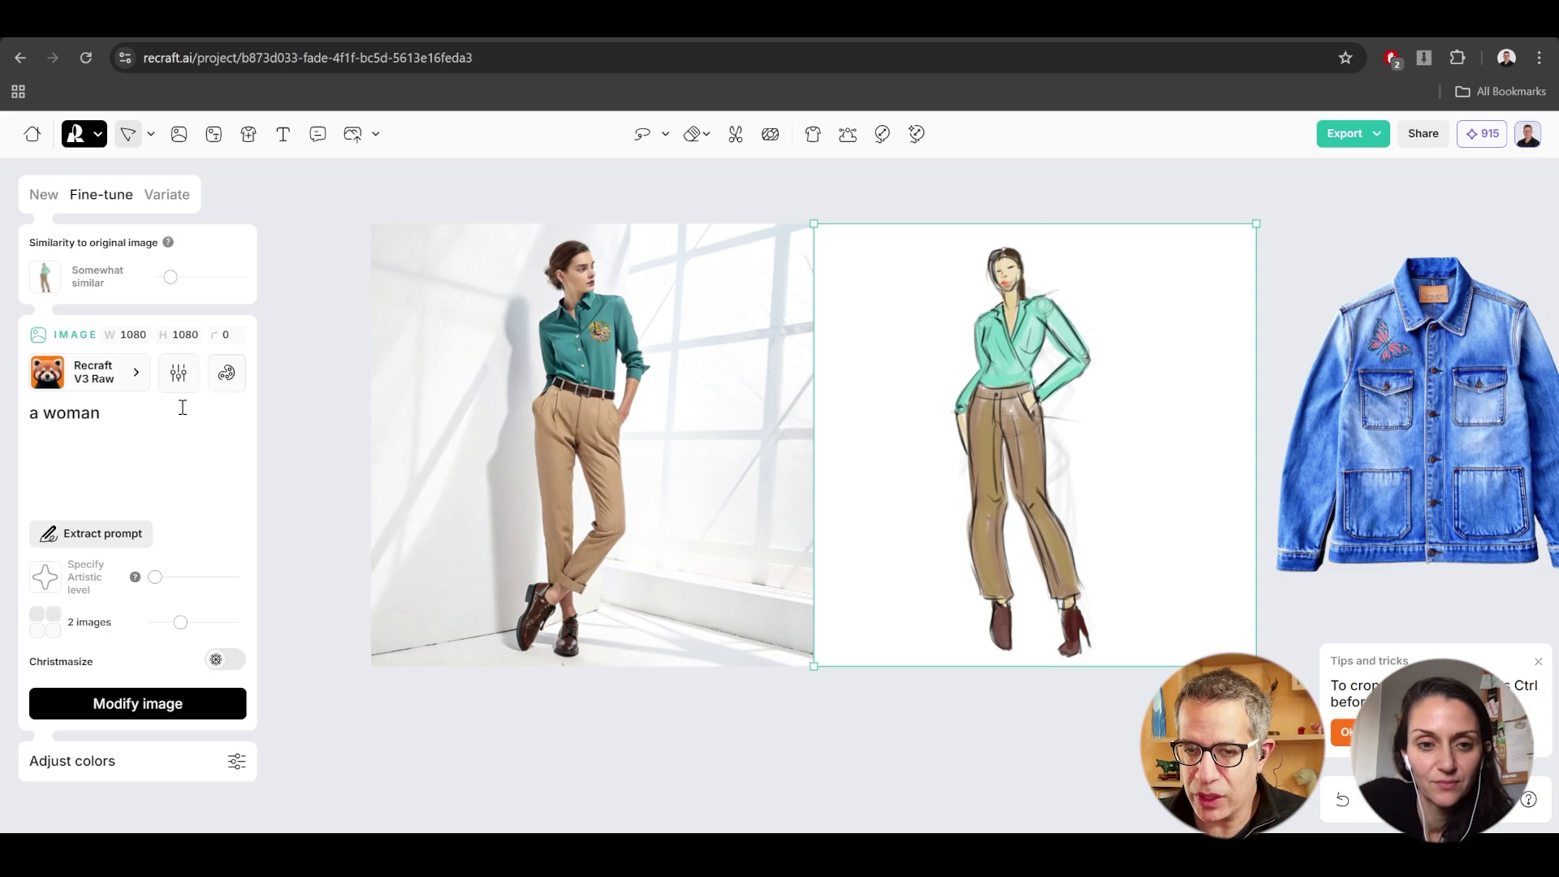
{"action": "left_click", "coordinate": [228, 374]}
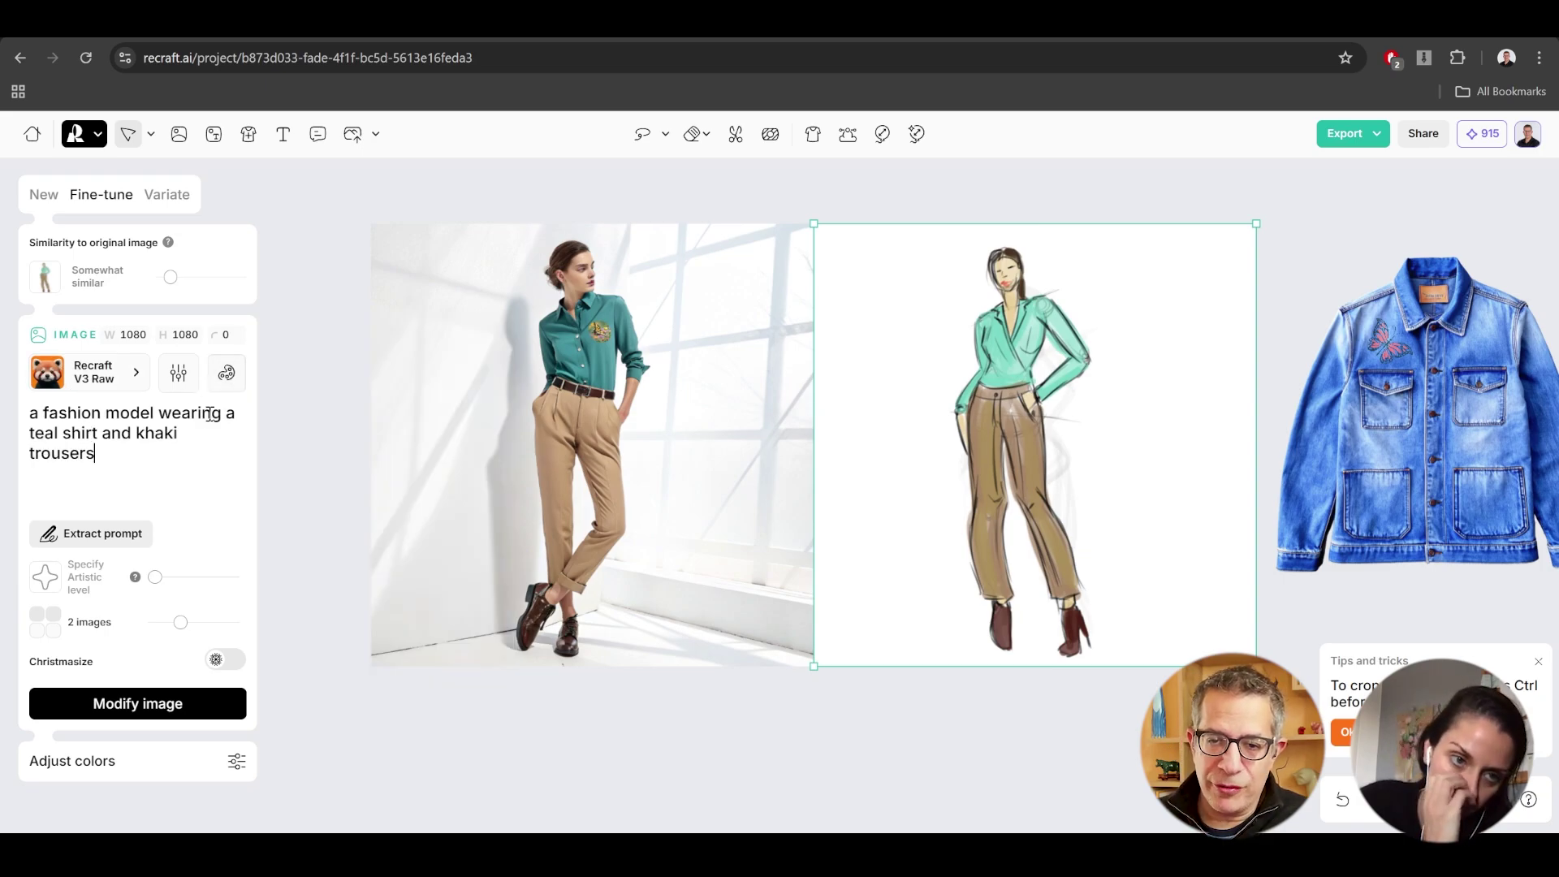
{"action": "left_click", "coordinate": [223, 379]}
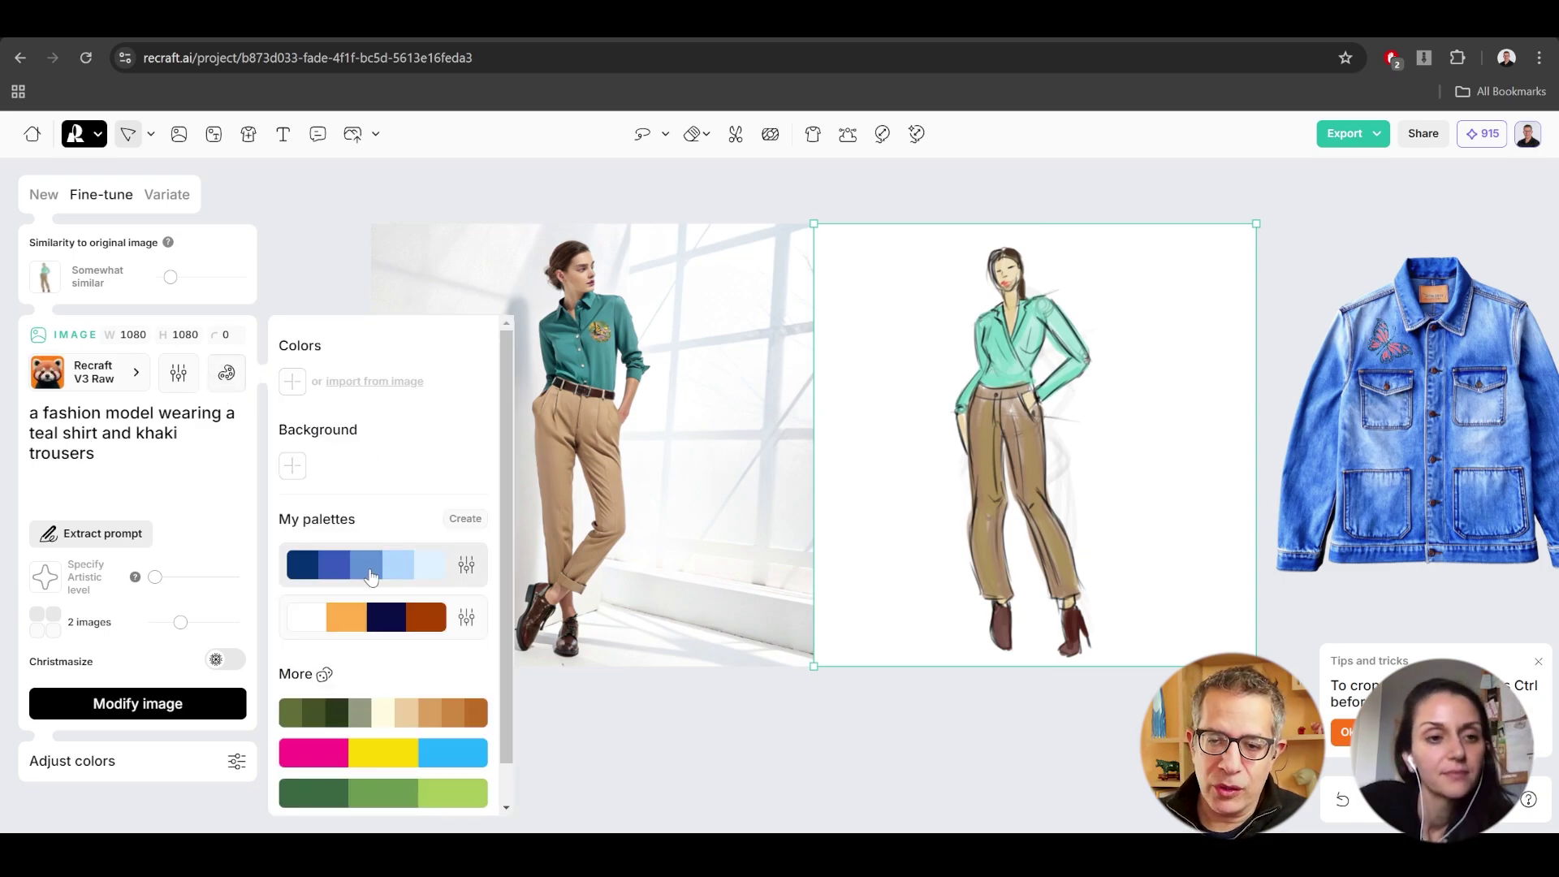
{"action": "key", "text": "Return"}
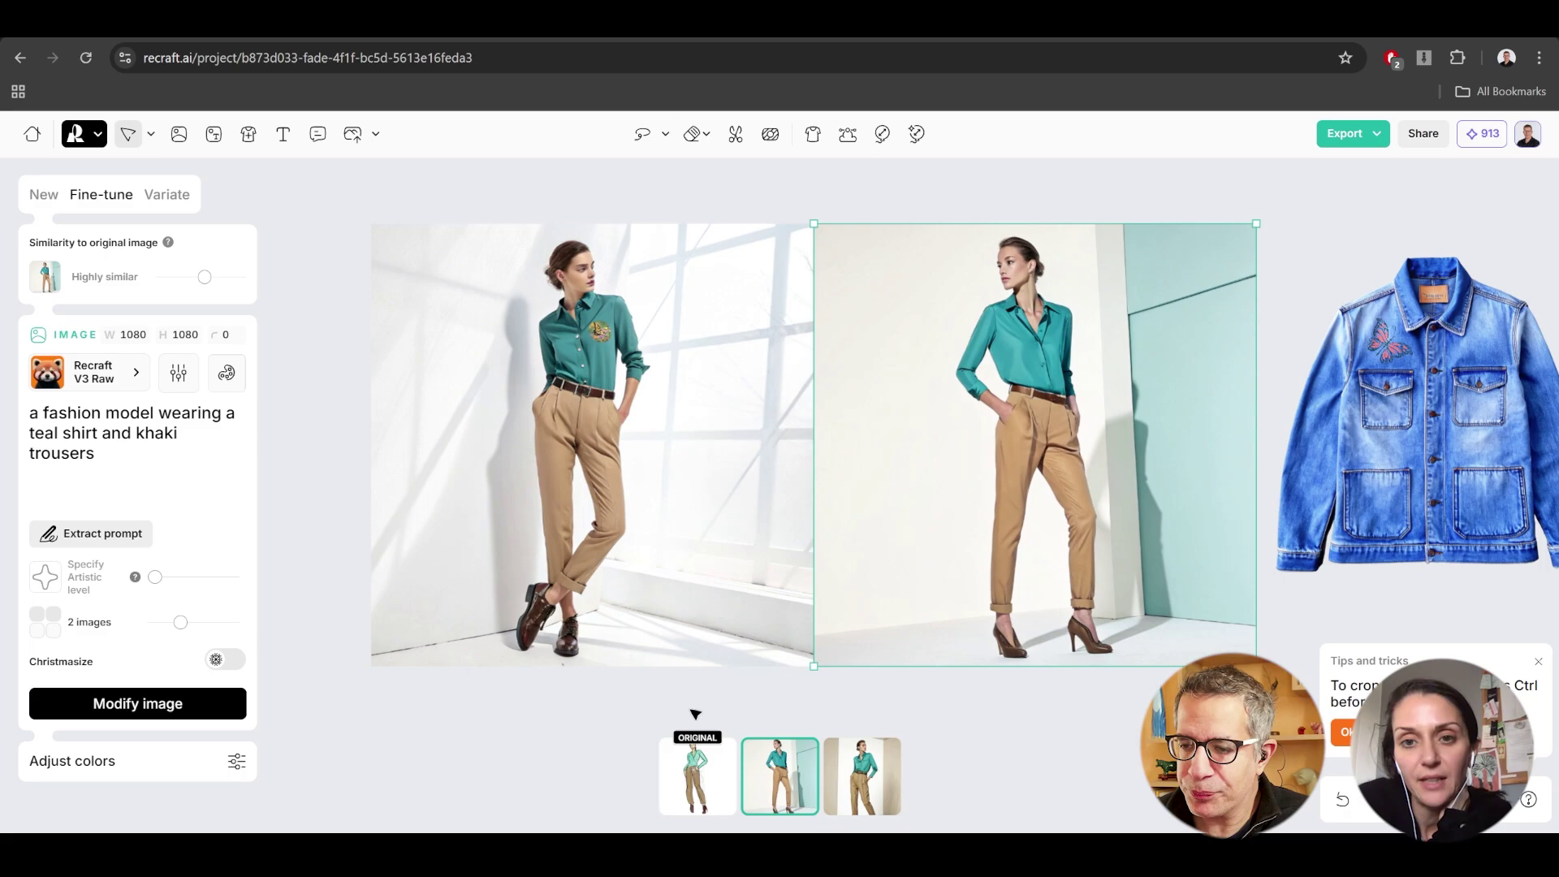
{"action": "left_click", "coordinate": [878, 758]}
{"action": "scroll", "coordinate": [991, 479], "scroll_direction": "down", "scroll_amount": 3}
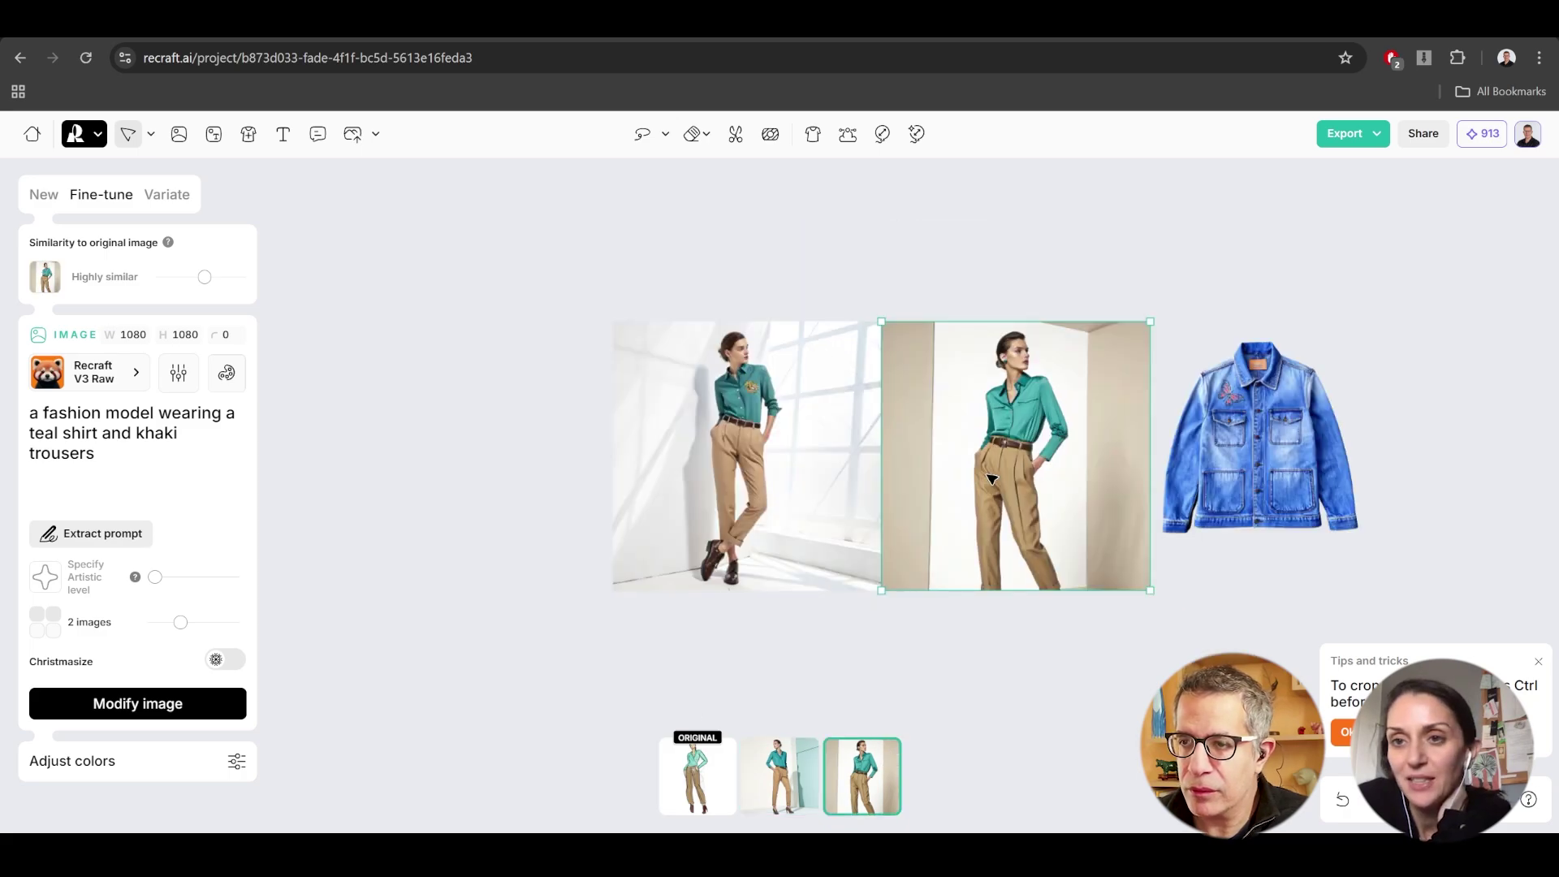
Move the model image closer to the jacket and shift the jacket further right.
{"action": "scroll", "coordinate": [1096, 306], "scroll_direction": "right", "scroll_amount": 5}
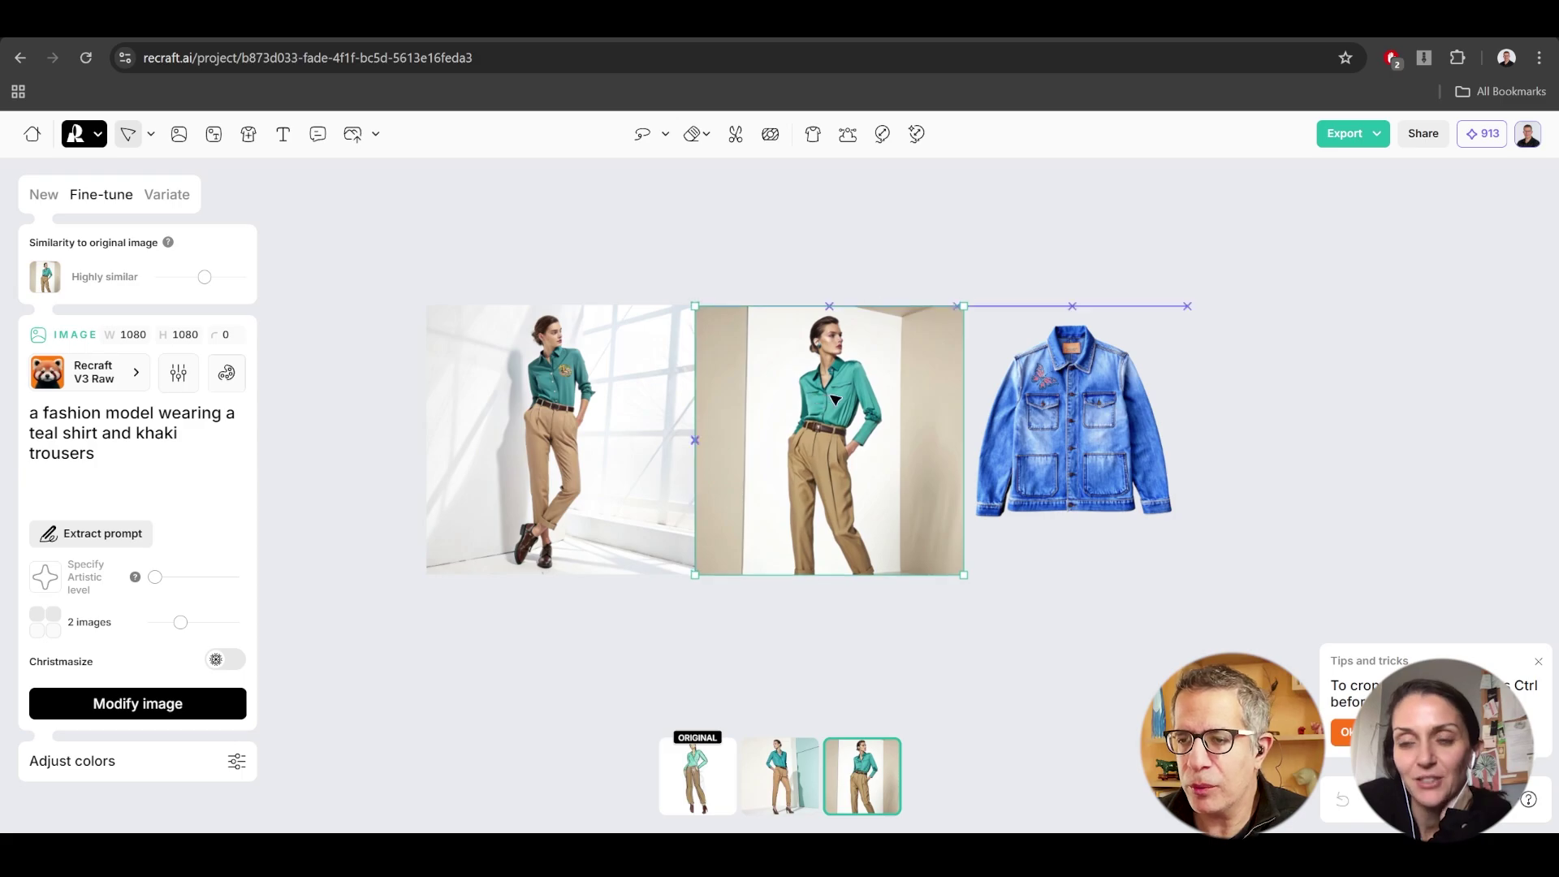
{"action": "left_click_drag", "start_coordinate": [816, 392], "coordinate": [843, 393]}
{"action": "left_click_drag", "start_coordinate": [1010, 433], "coordinate": [1084, 433]}
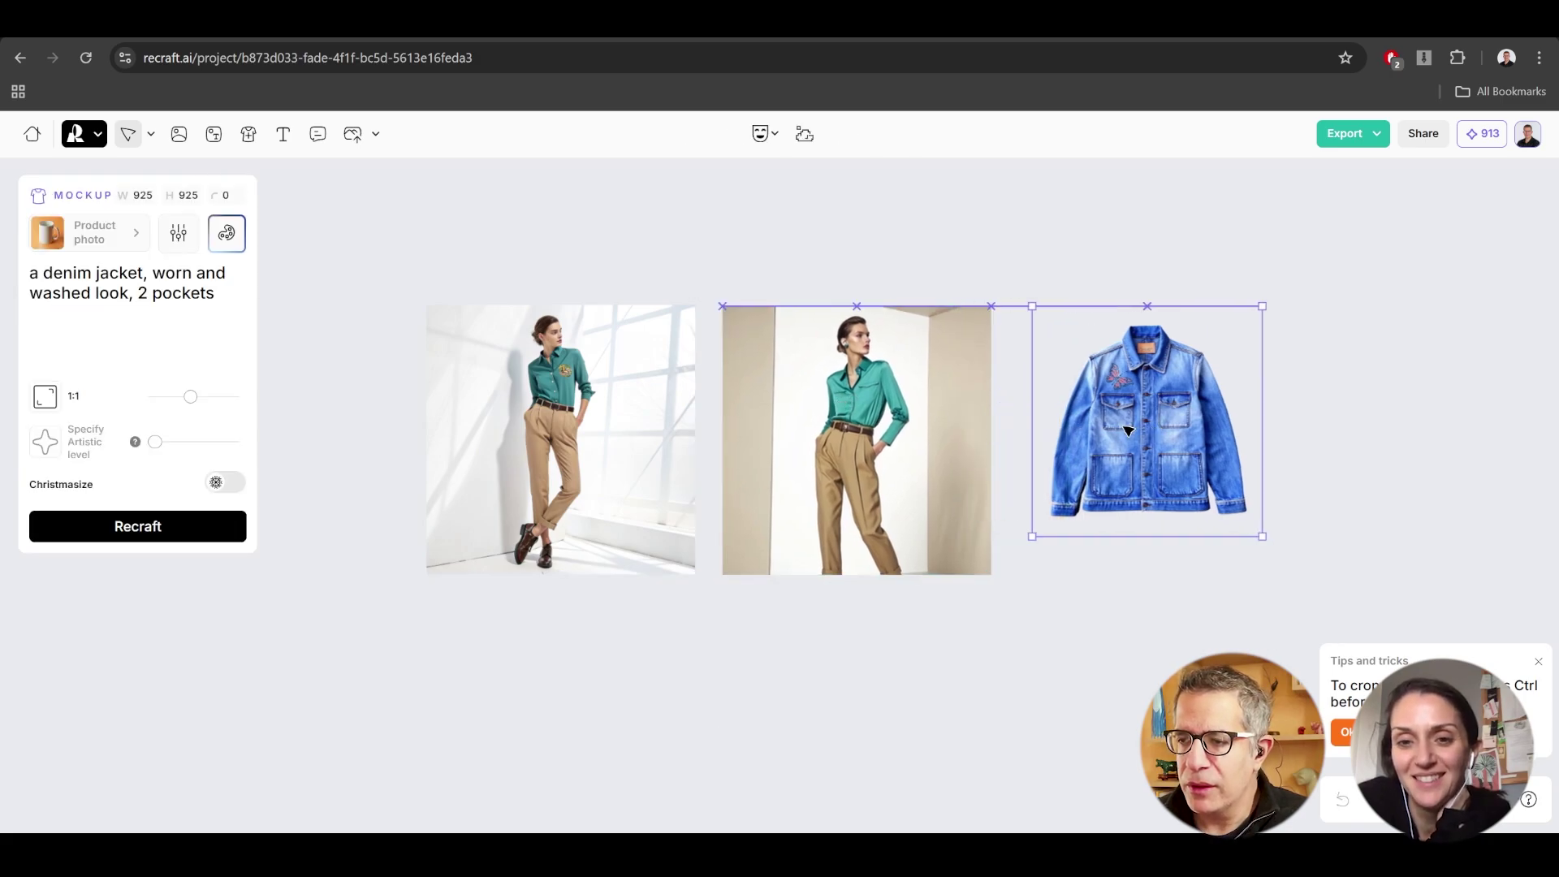
{"action": "left_click", "coordinate": [738, 236]}
{"action": "left_click", "coordinate": [838, 378]}
{"action": "left_click", "coordinate": [824, 280]}
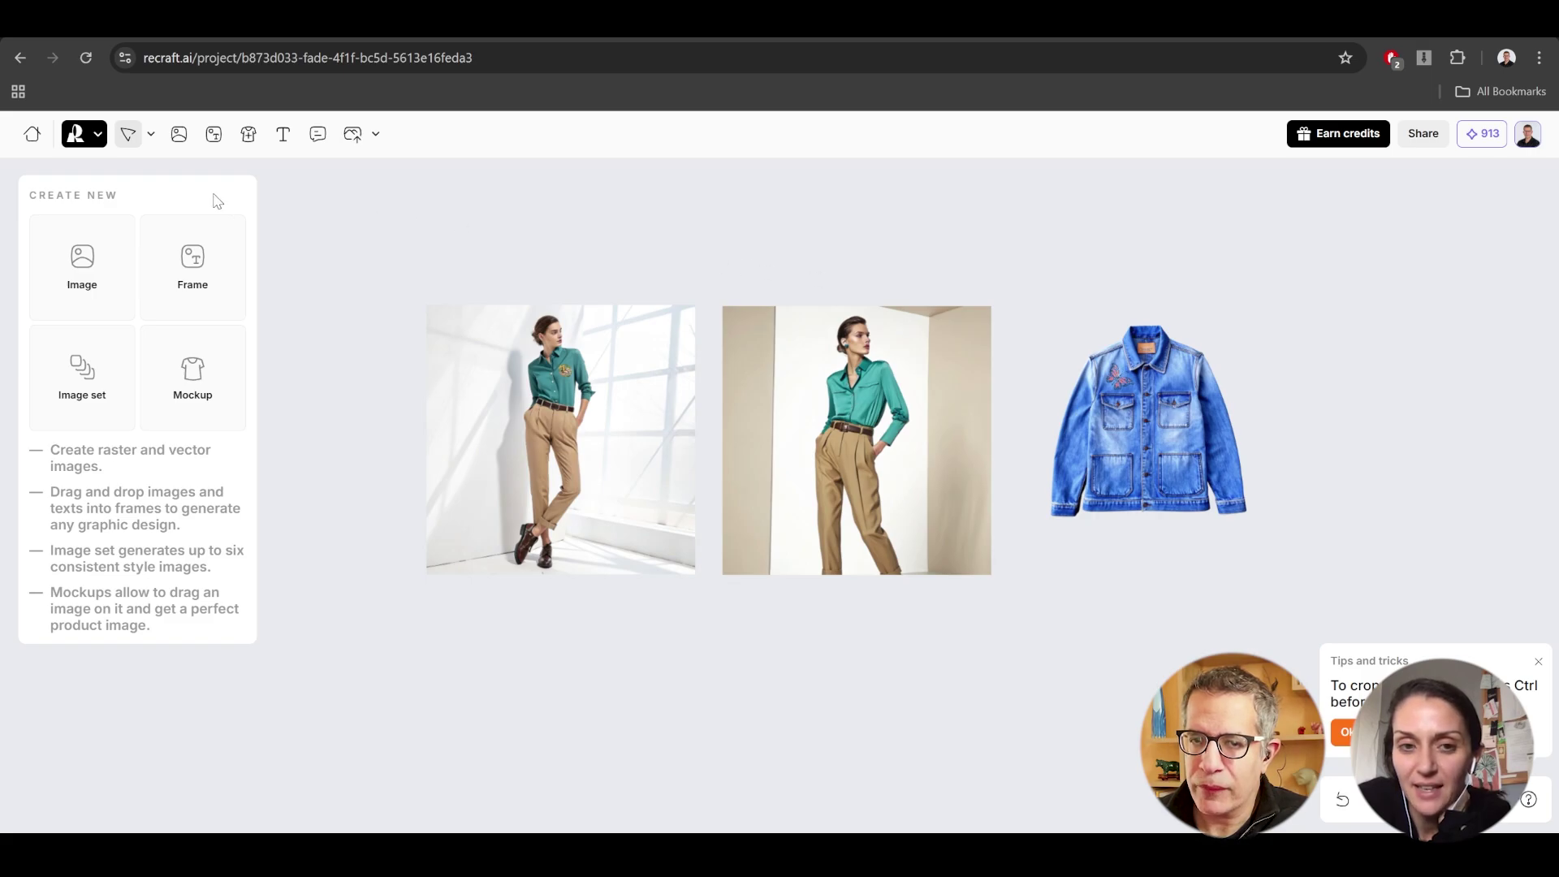
Create a new image on the canvas and zoom in and out on the studio photo.
{"action": "left_click", "coordinate": [74, 282]}
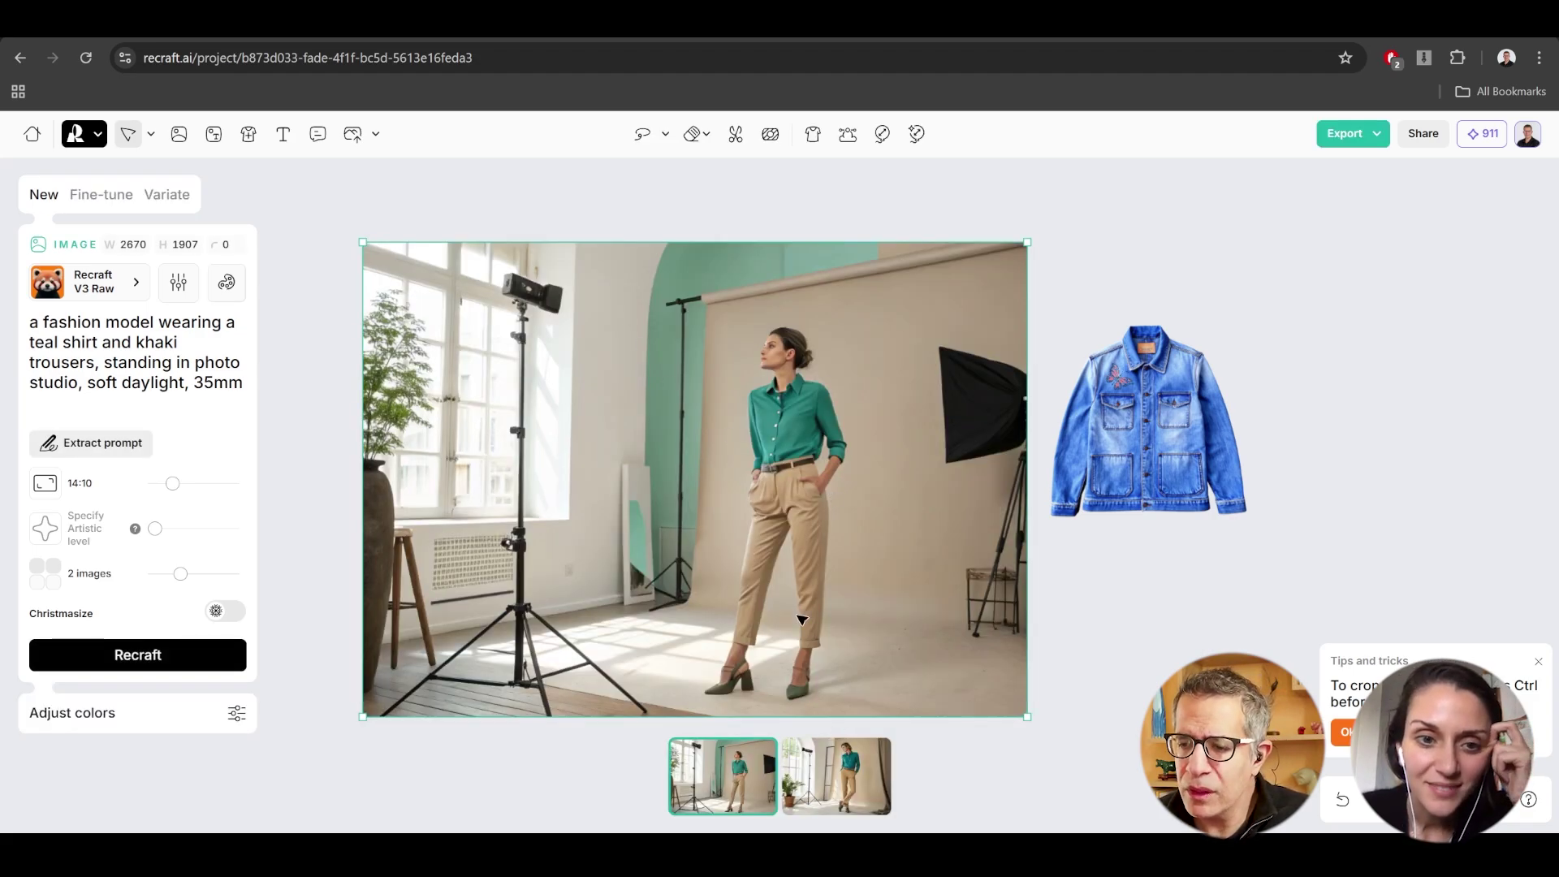
{"action": "scroll", "coordinate": [771, 361], "scroll_direction": "up", "scroll_amount": 10}
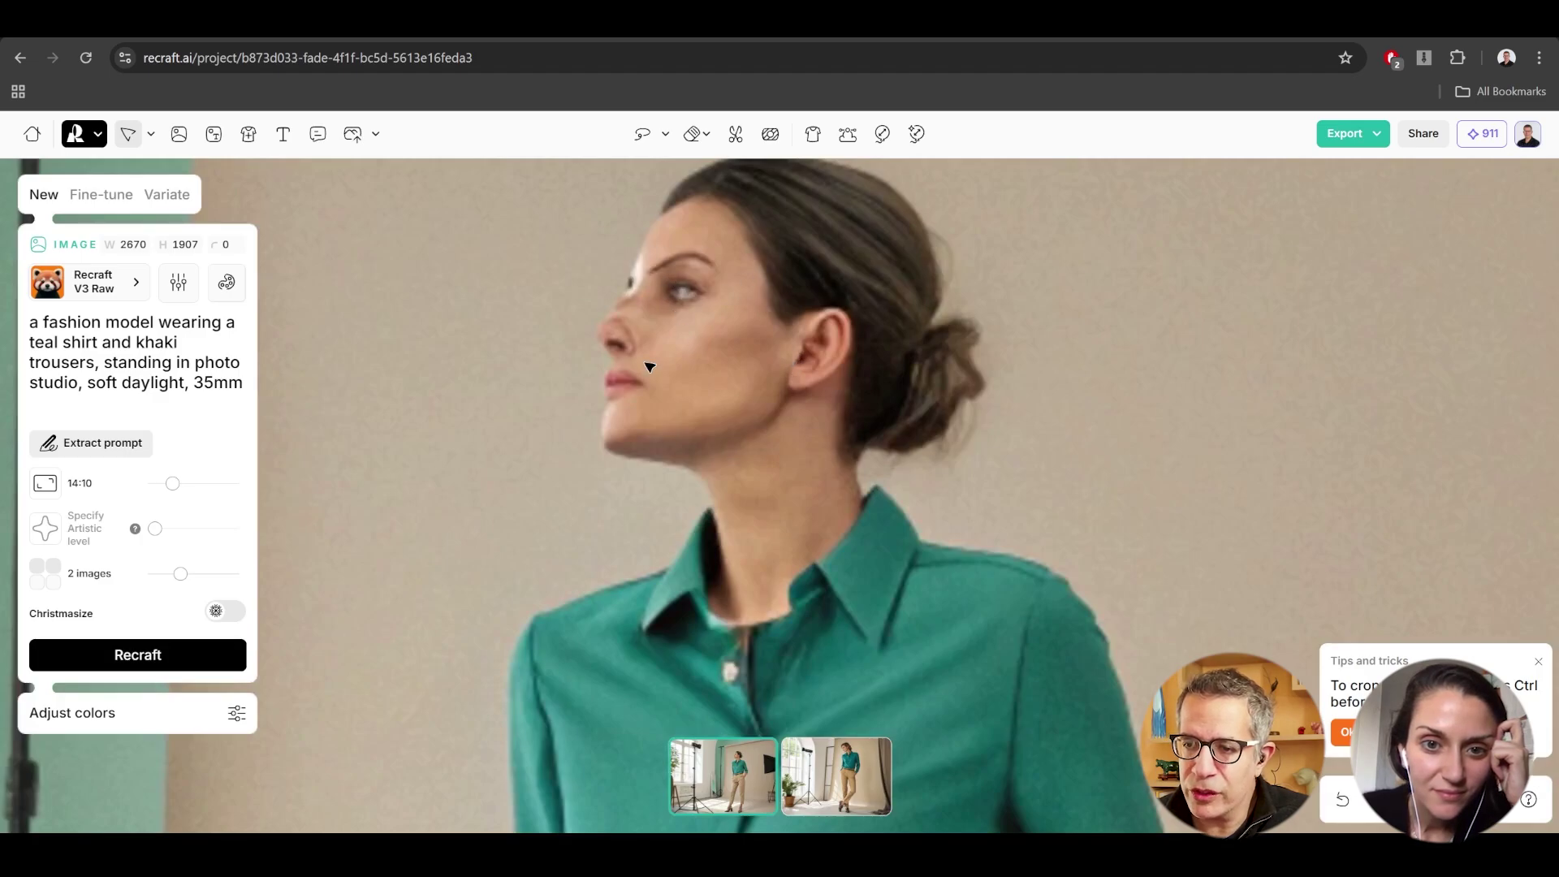
{"action": "scroll", "coordinate": [728, 359], "scroll_direction": "down", "scroll_amount": 10}
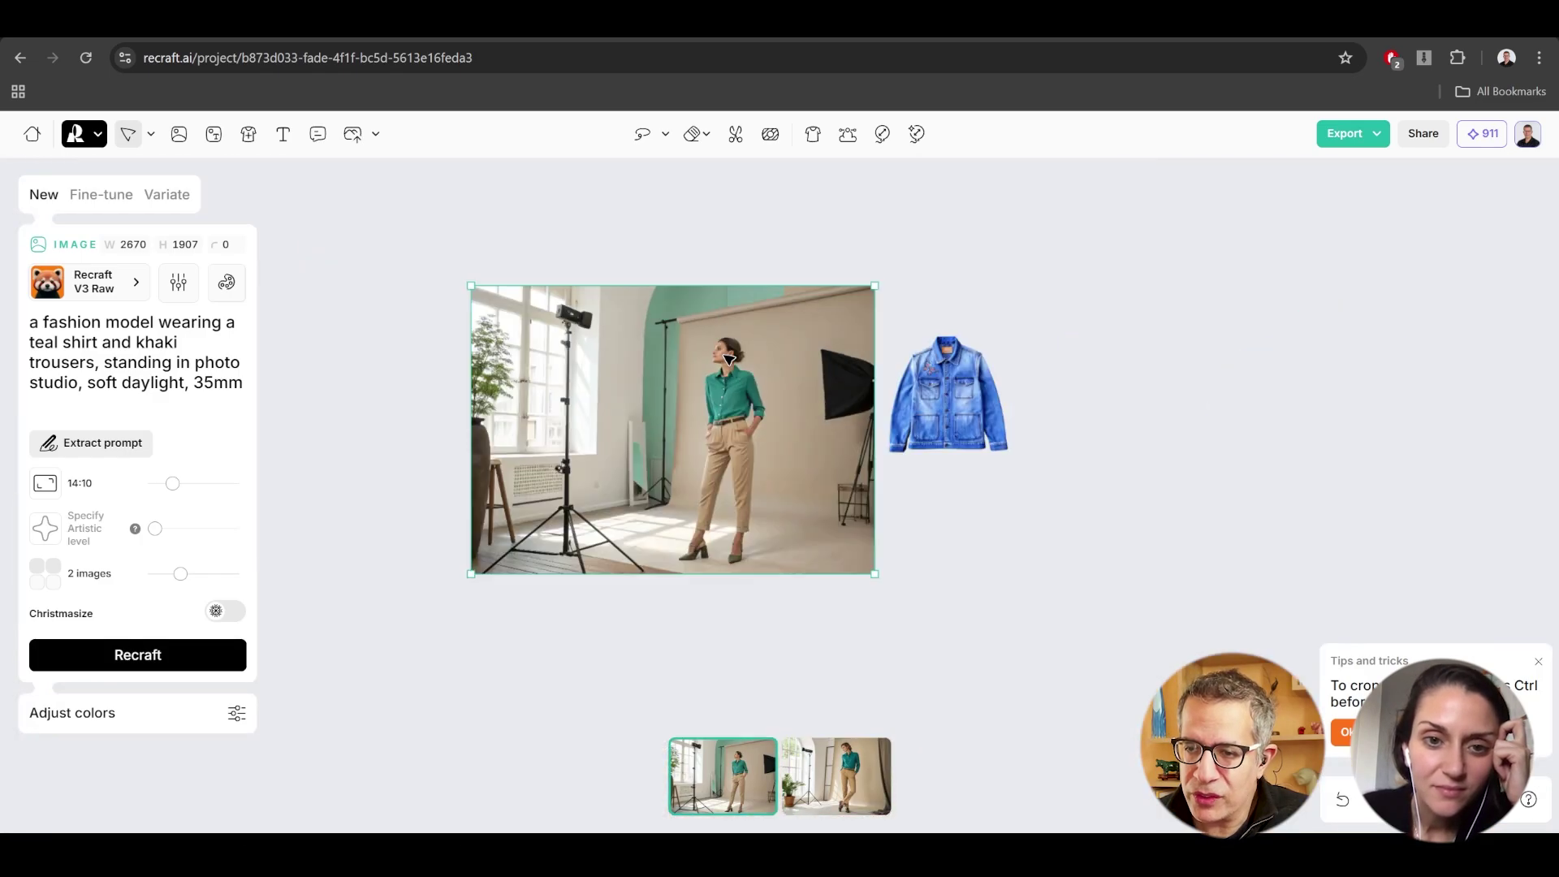
{"action": "scroll", "coordinate": [604, 359], "scroll_direction": "up", "scroll_amount": 3}
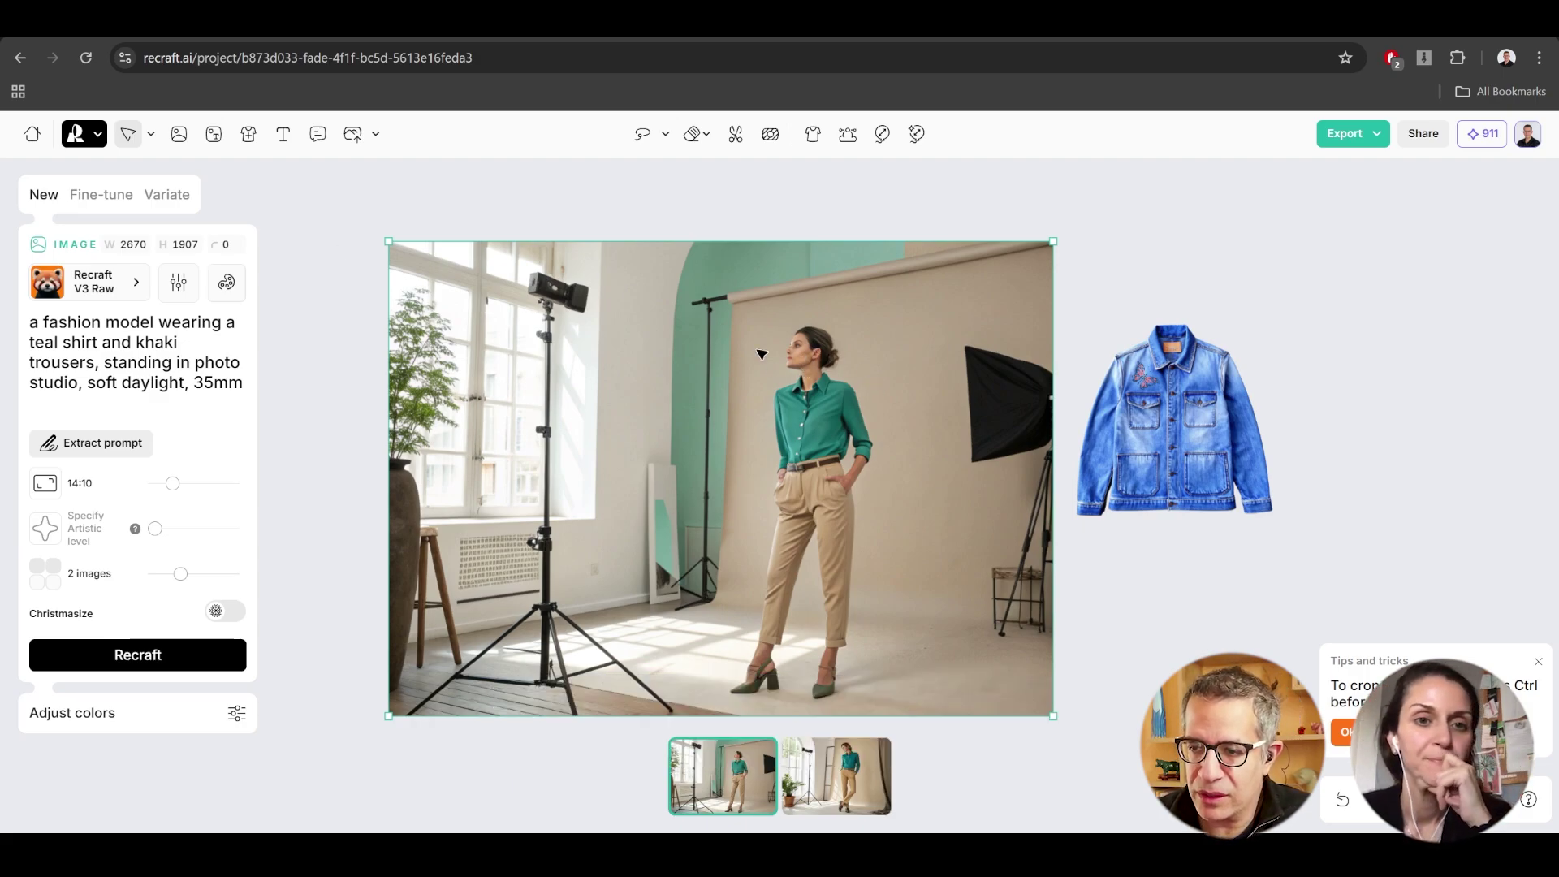
From the projects gallery, move the butterfly logo below the jacket and centre the view on it.
{"action": "left_click", "coordinate": [32, 133]}
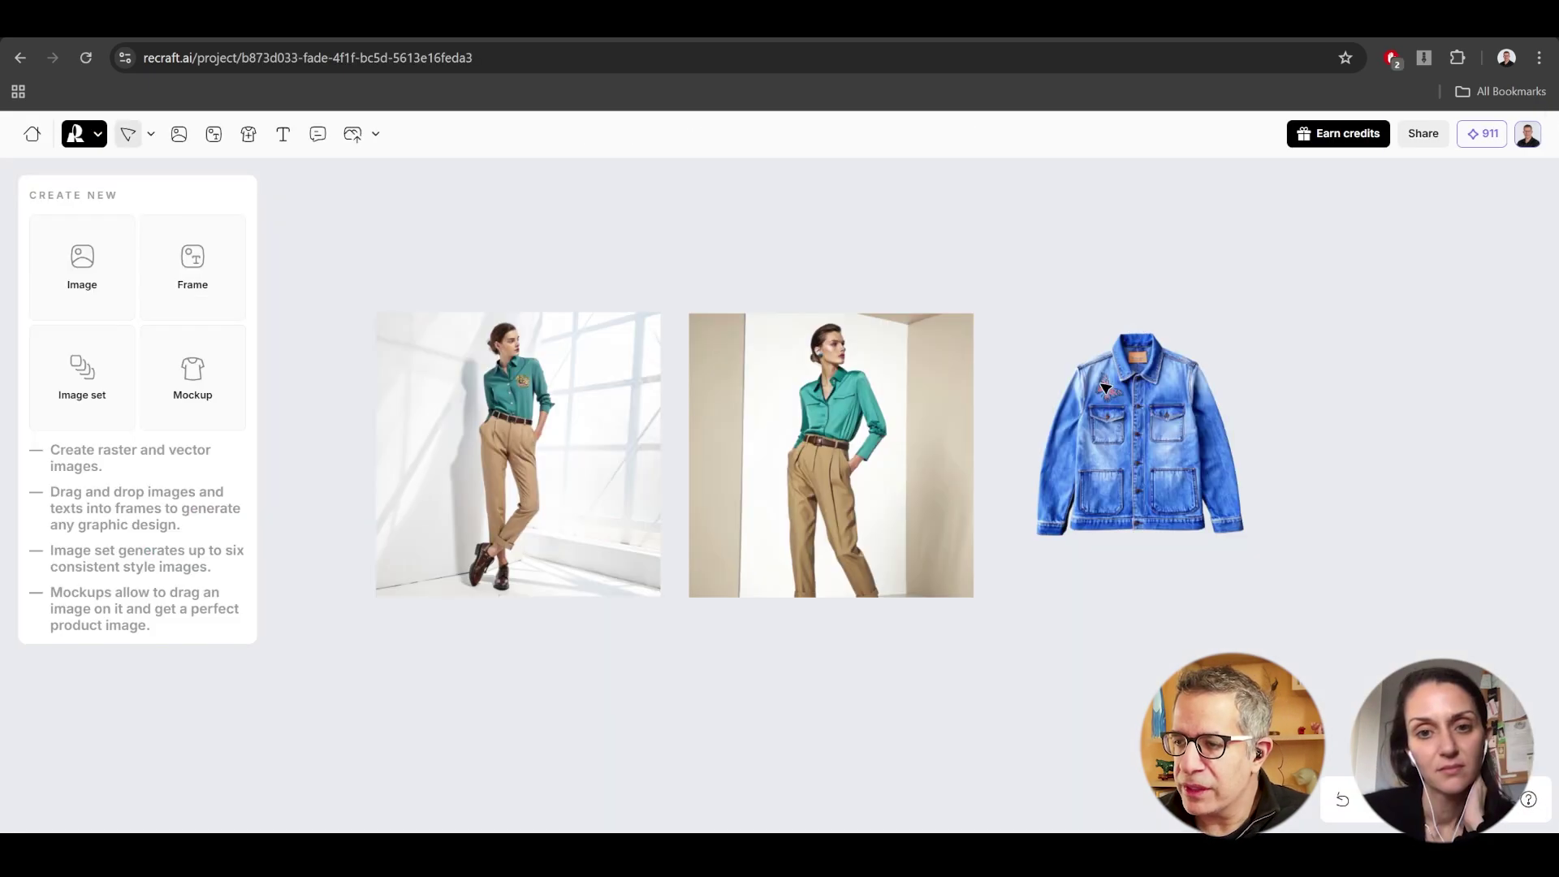
{"action": "left_click_drag", "start_coordinate": [1113, 390], "coordinate": [1270, 818]}
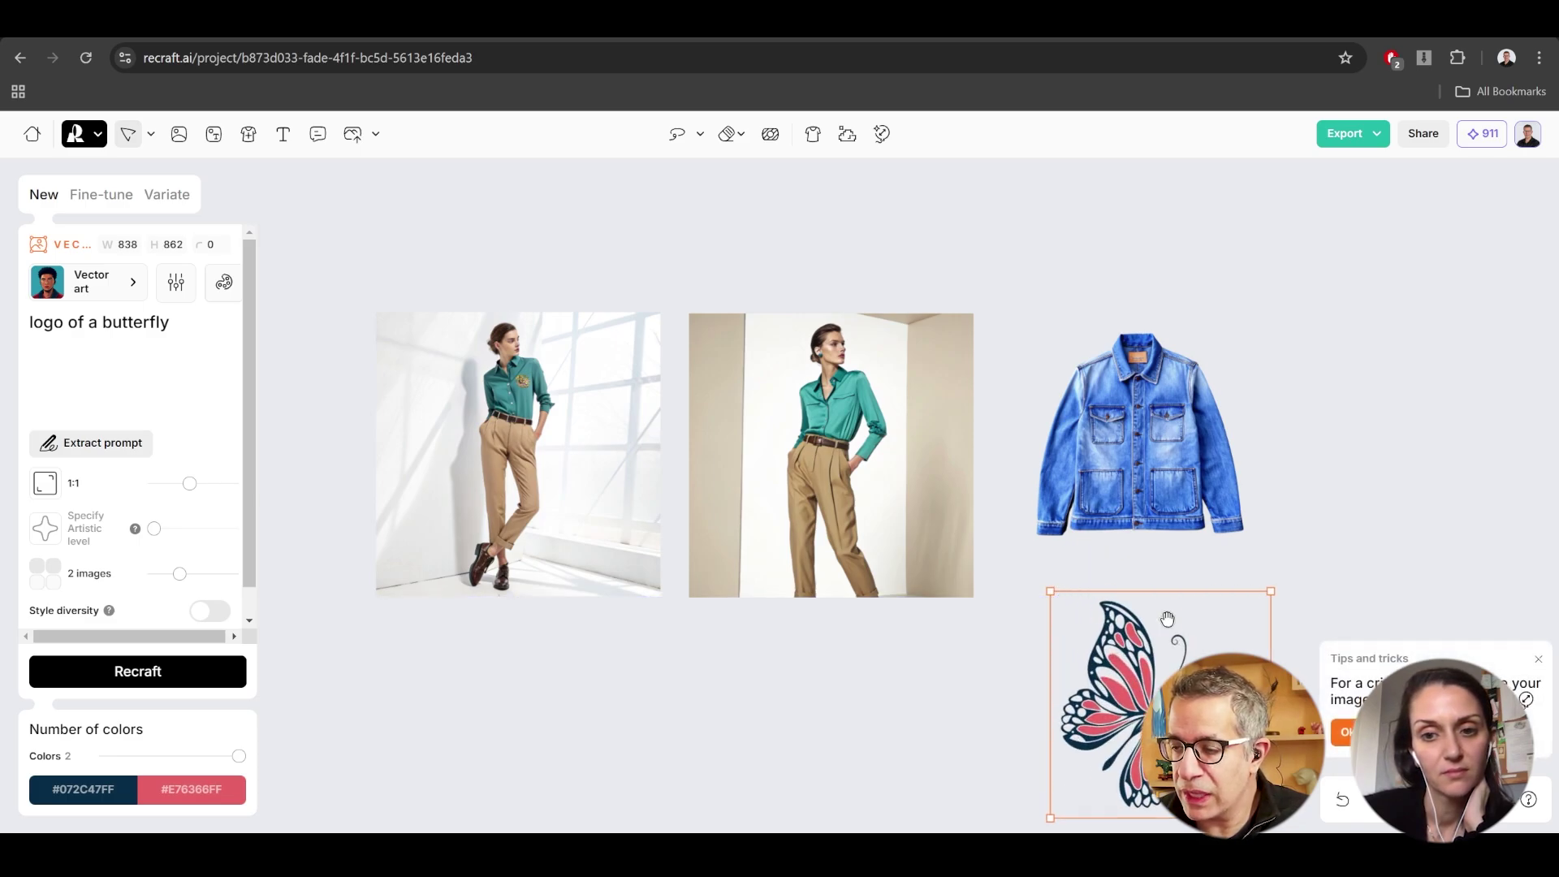
{"action": "left_click_drag", "start_coordinate": [1167, 620], "coordinate": [864, 484]}
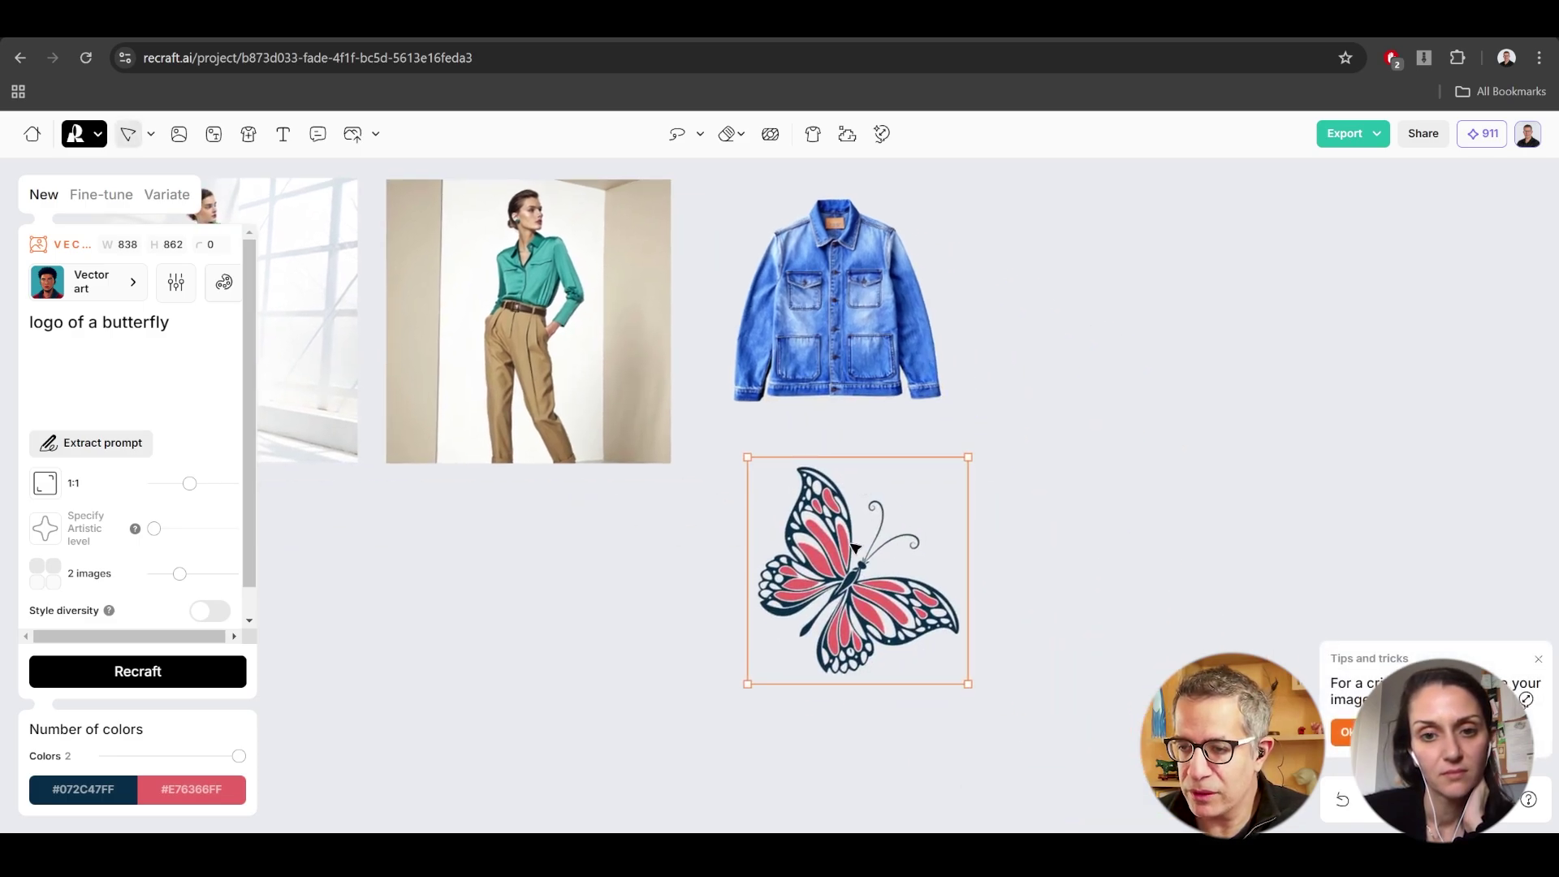
{"action": "key", "text": "space"}
{"action": "left_click_drag", "start_coordinate": [850, 542], "coordinate": [844, 538]}
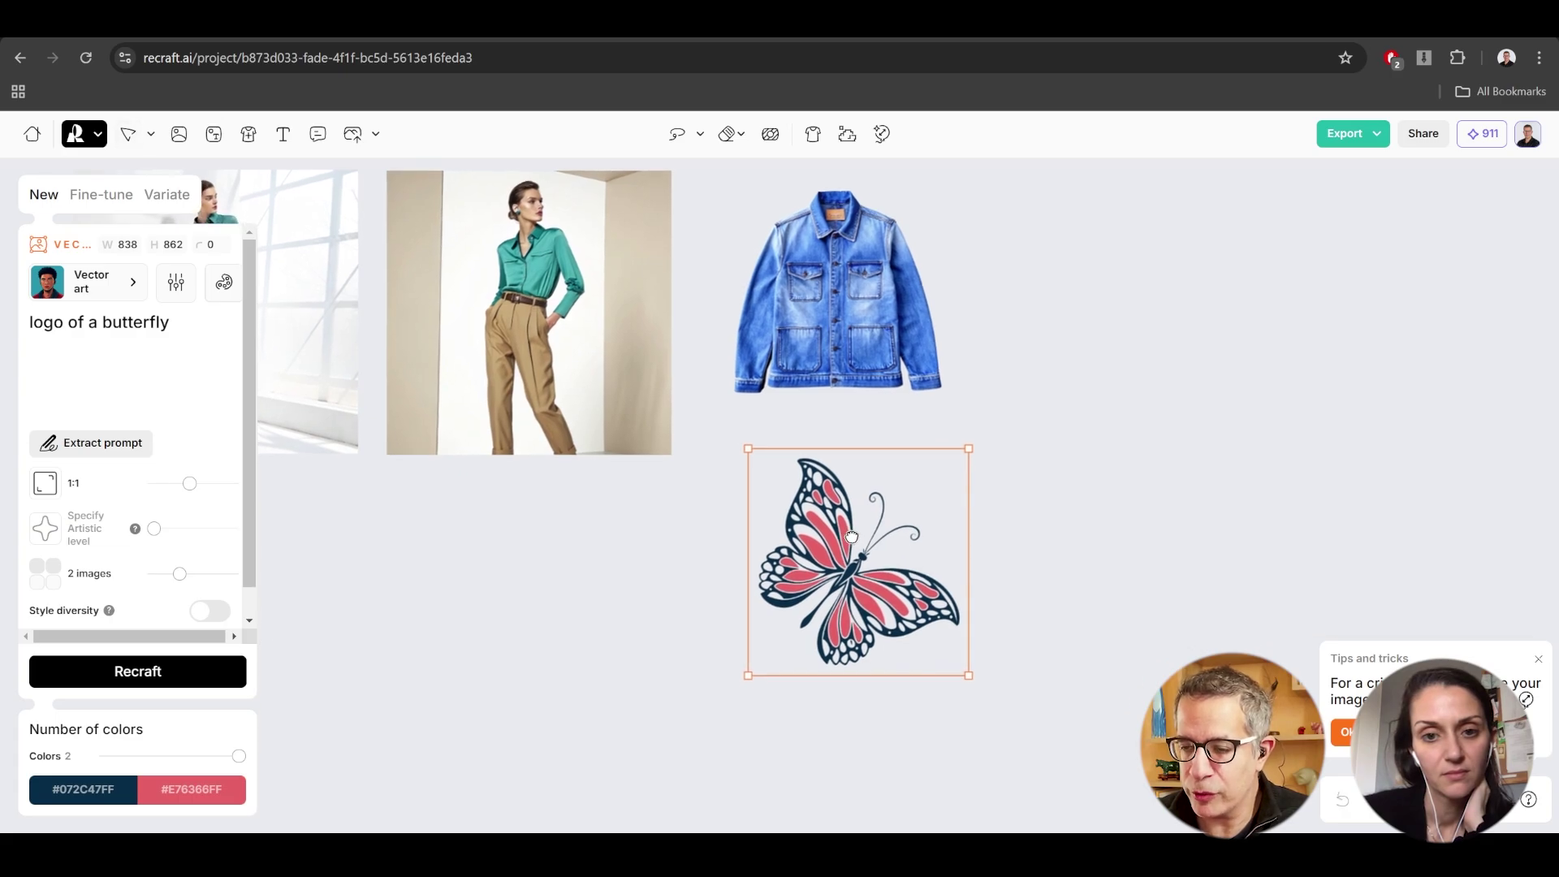
{"action": "scroll", "coordinate": [903, 559], "scroll_direction": "up", "scroll_amount": 3}
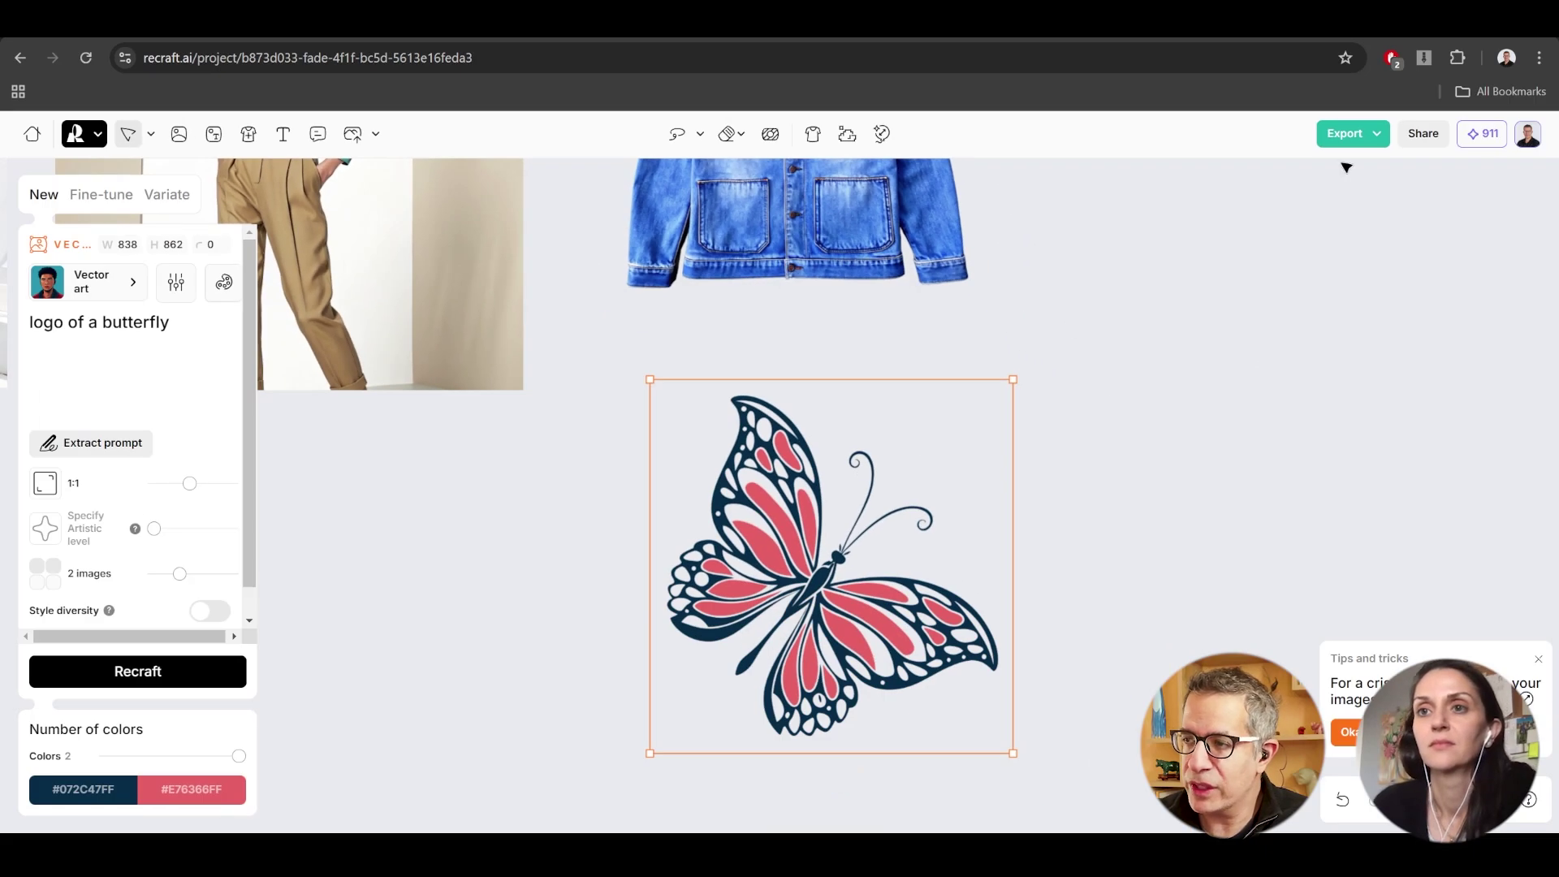
Export the butterfly logo as an SVG file and nudge it slightly up and right.
{"action": "left_click", "coordinate": [1347, 133]}
{"action": "left_click", "coordinate": [1321, 297]}
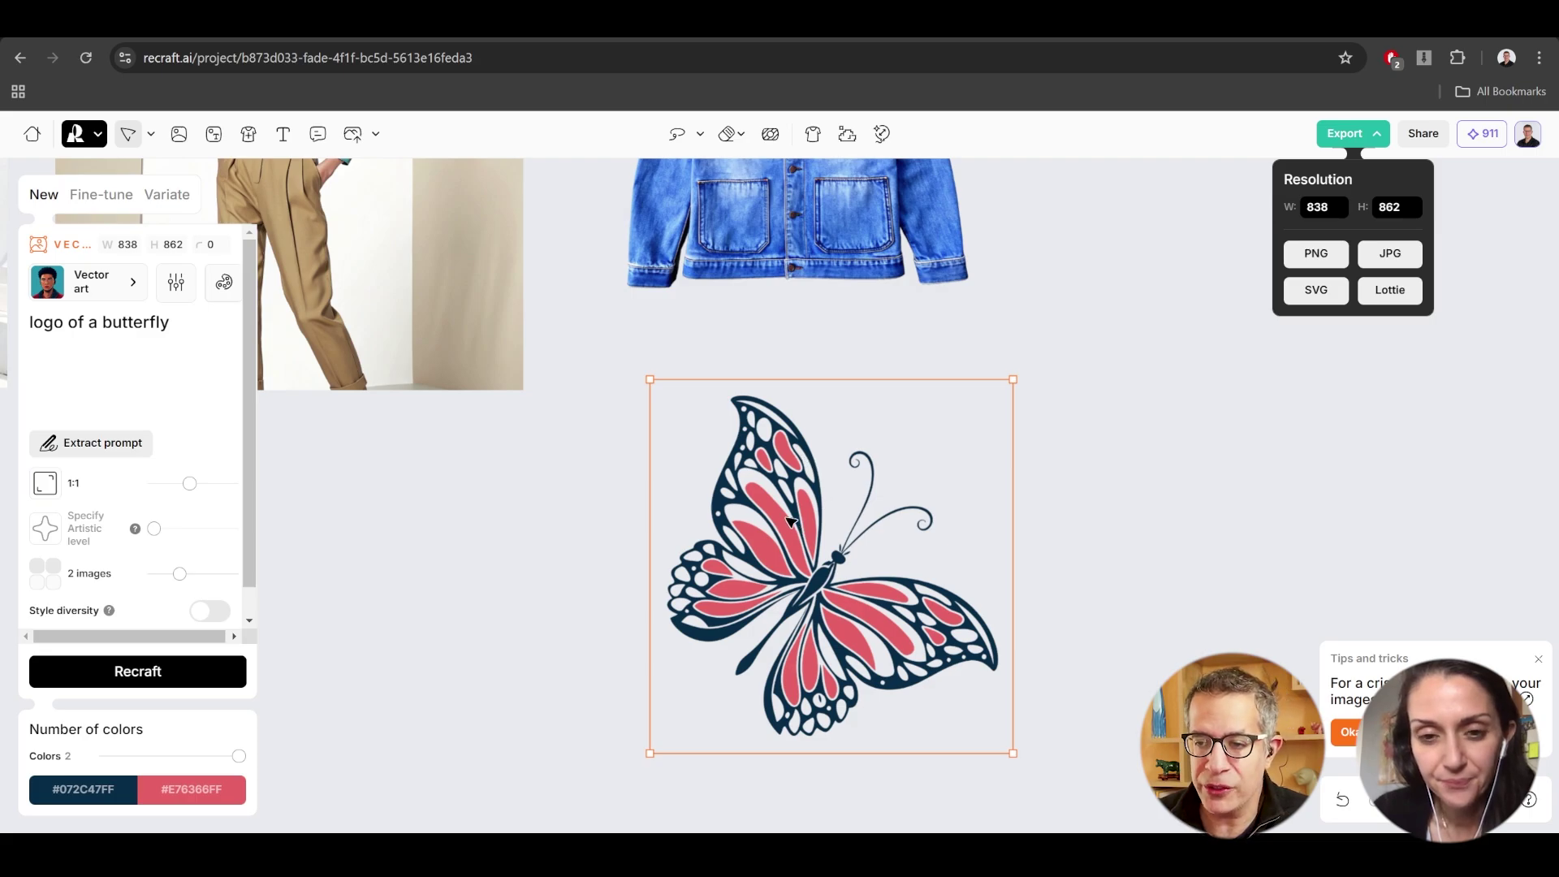
{"action": "left_click_drag", "start_coordinate": [787, 542], "coordinate": [846, 493]}
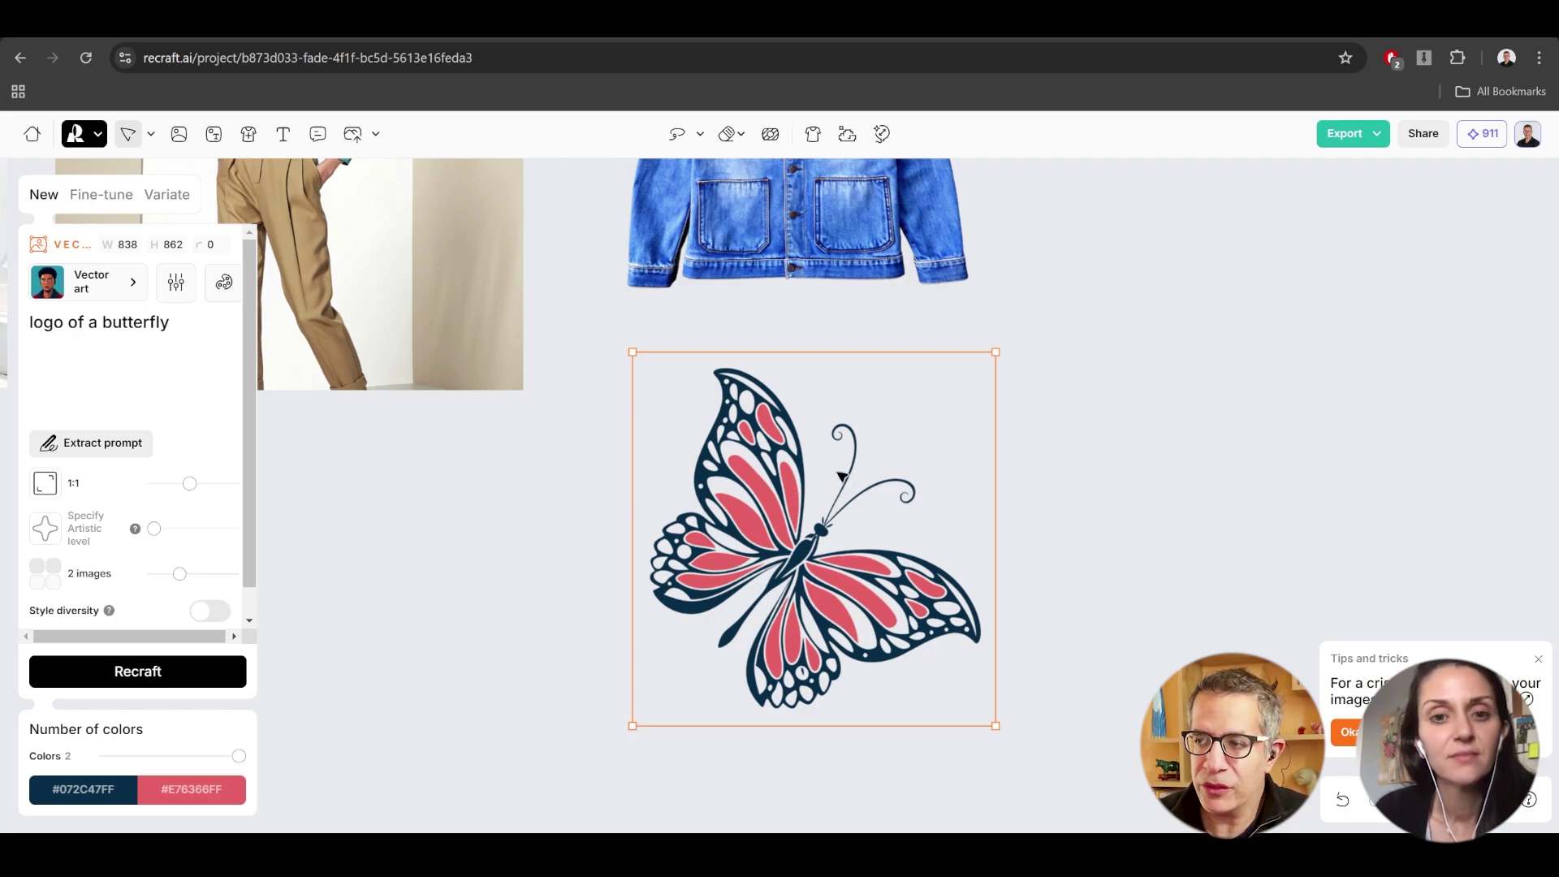
{"action": "left_click", "coordinate": [1348, 133]}
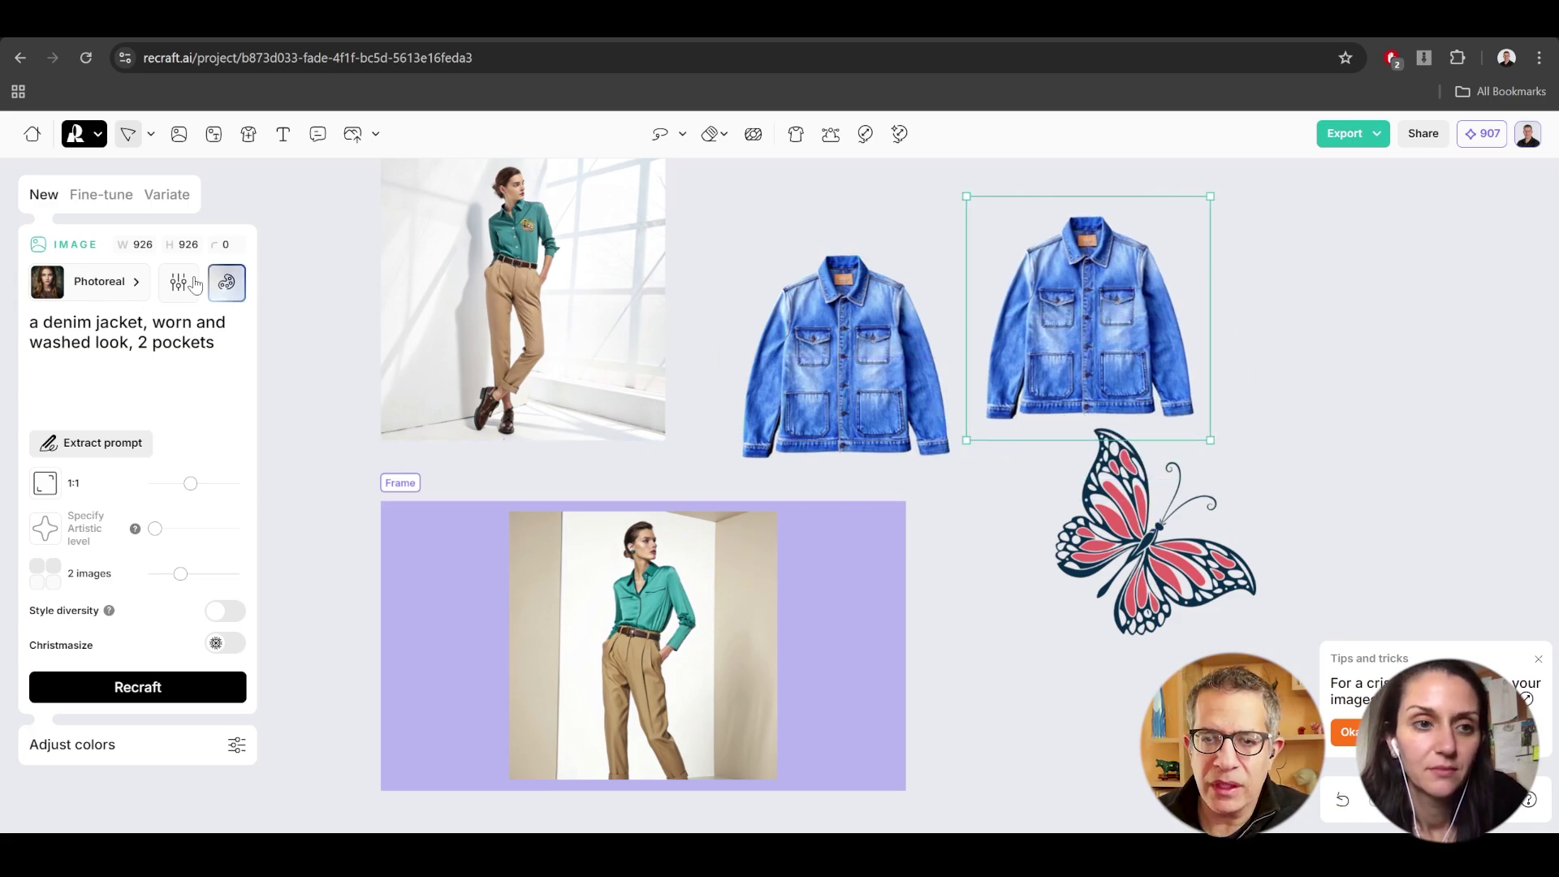
Open Fine-tune for the second jacket image and remove a stray letter from its prompt.
{"action": "left_click", "coordinate": [112, 208]}
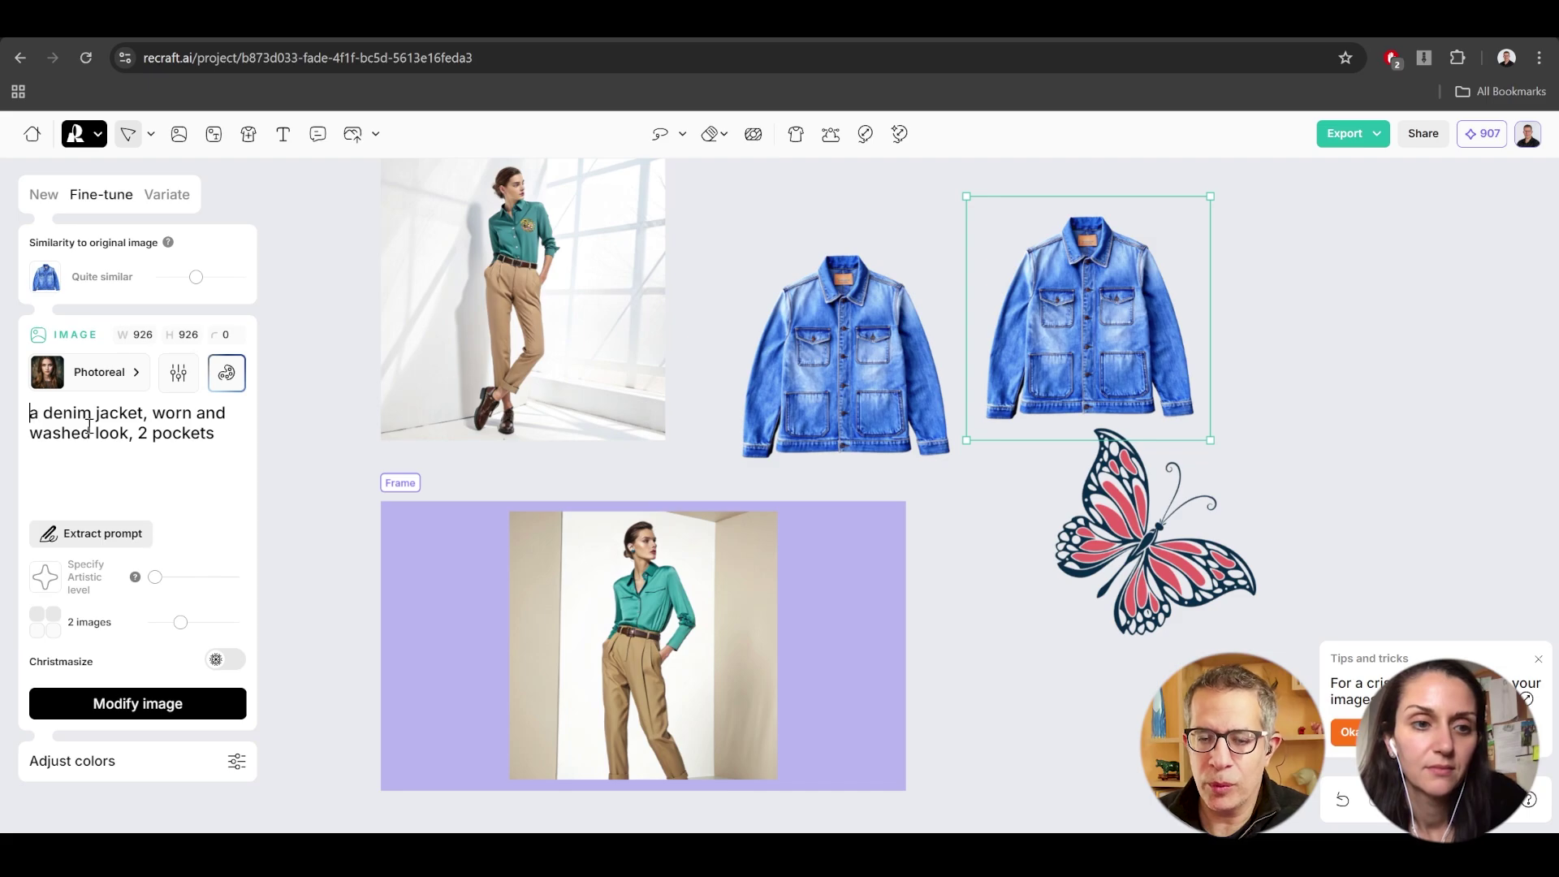
{"action": "type", "text": "w"}
{"action": "key", "text": "BackSpace"}
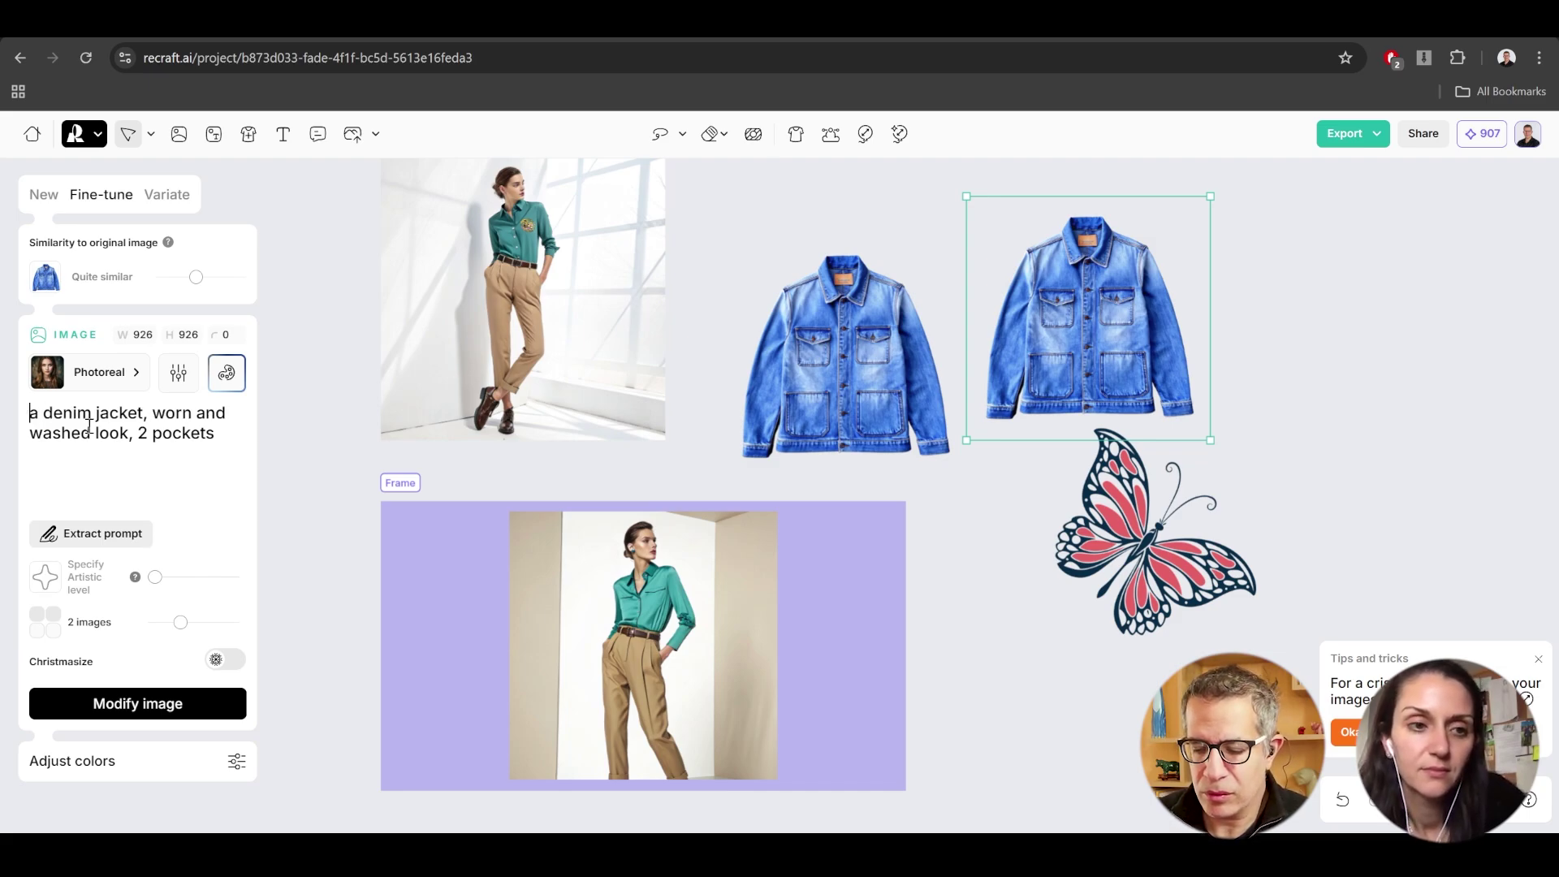
Change the prompt to 'a woman wearing a denim jacket', generate, and move the result lower.
{"action": "type", "text": "woman wea"}
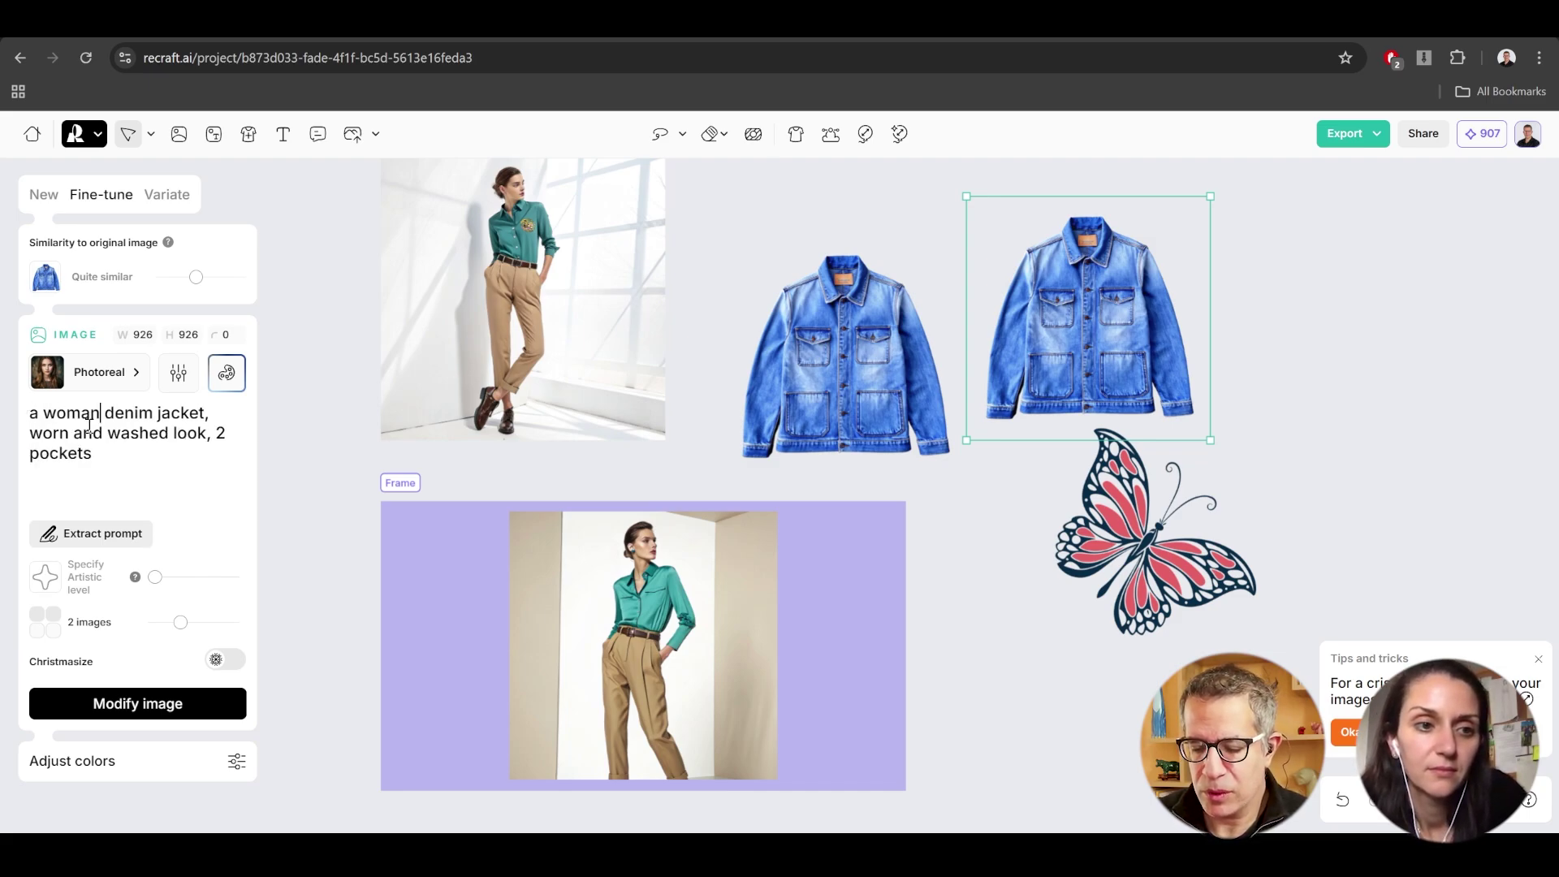
{"action": "type", "text": "ring a"}
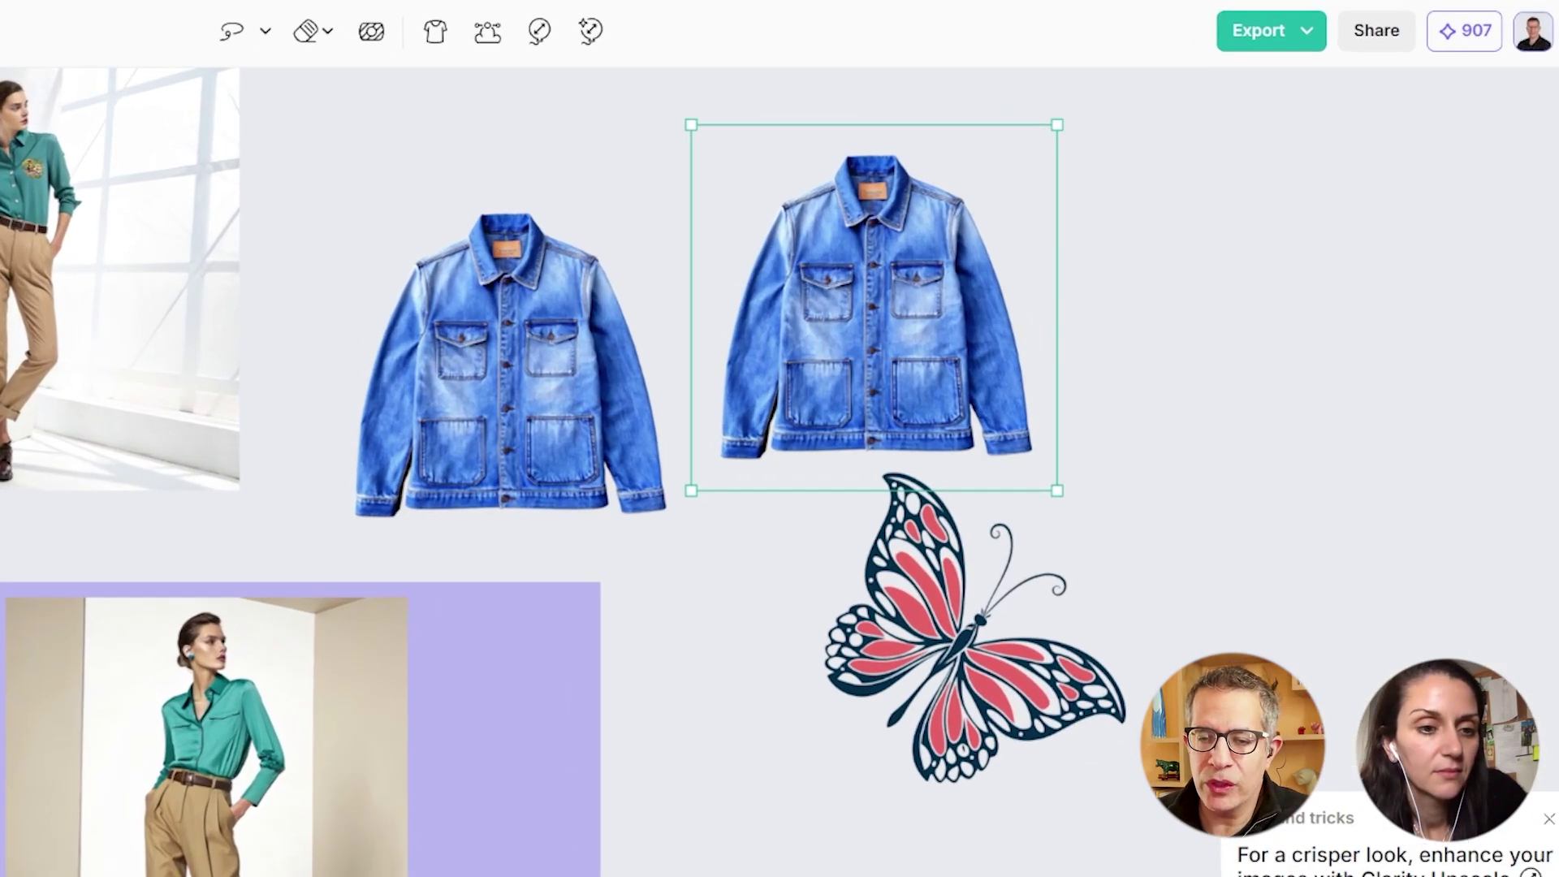
{"action": "key", "text": "Return"}
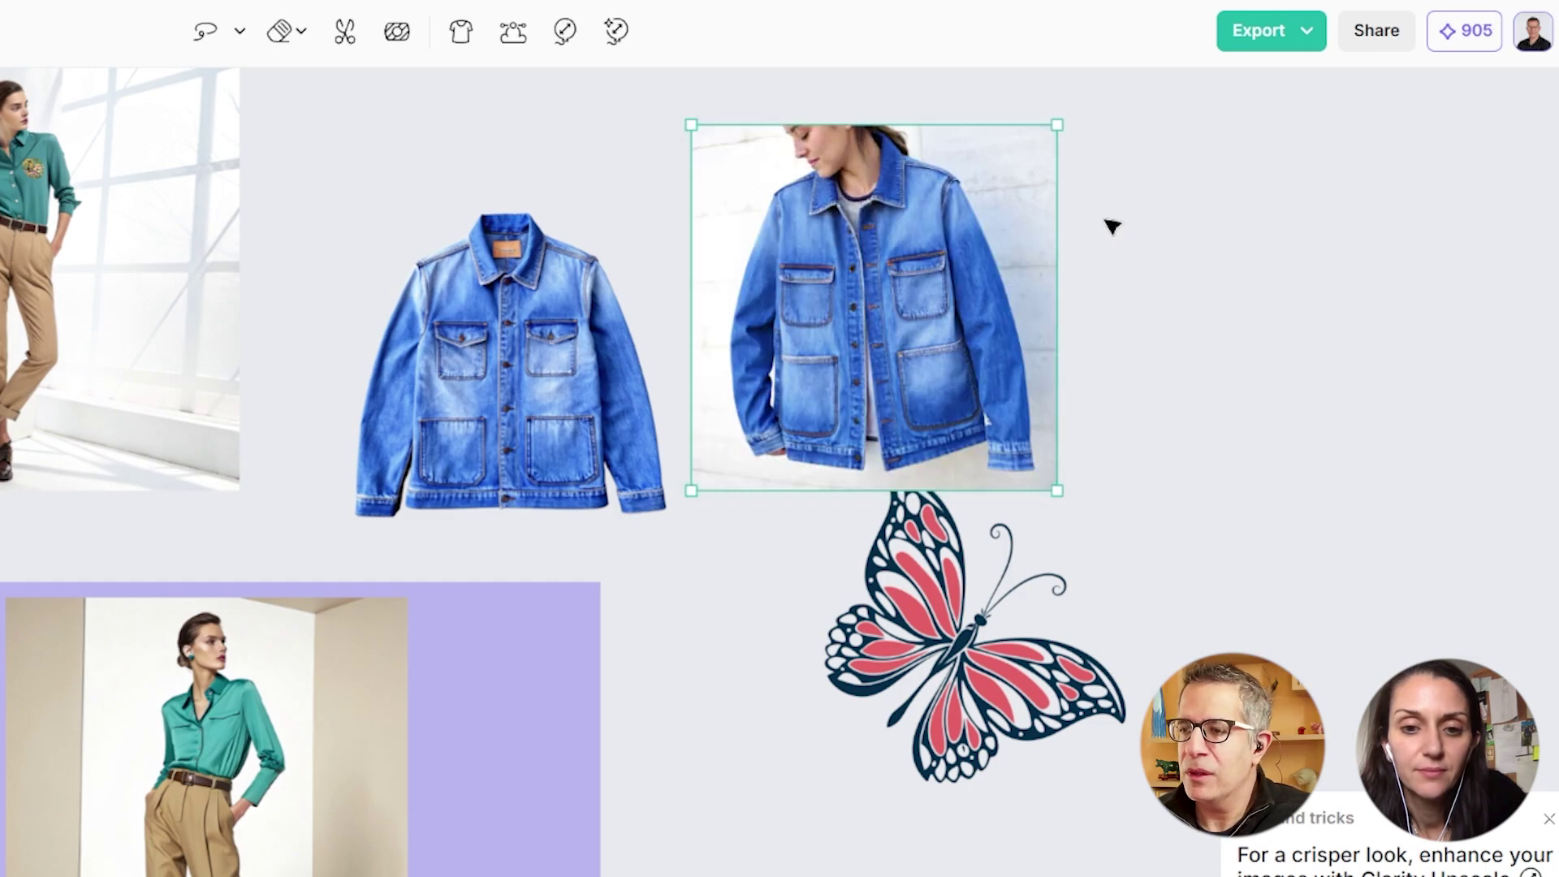
{"action": "scroll", "coordinate": [915, 244], "scroll_direction": "up", "scroll_amount": 3}
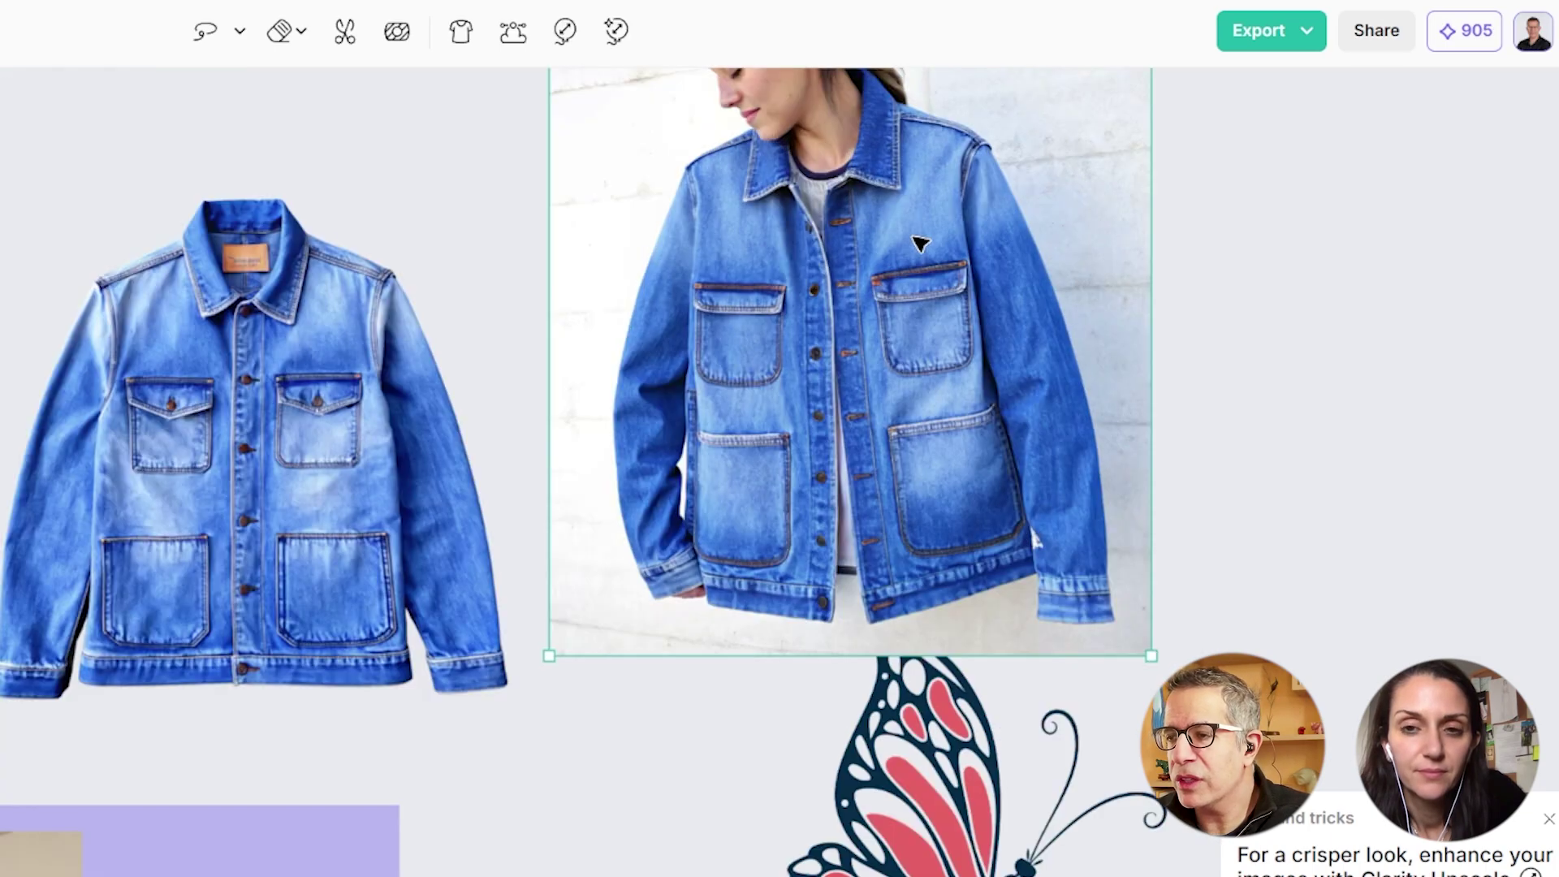
{"action": "left_click_drag", "start_coordinate": [917, 244], "coordinate": [903, 354]}
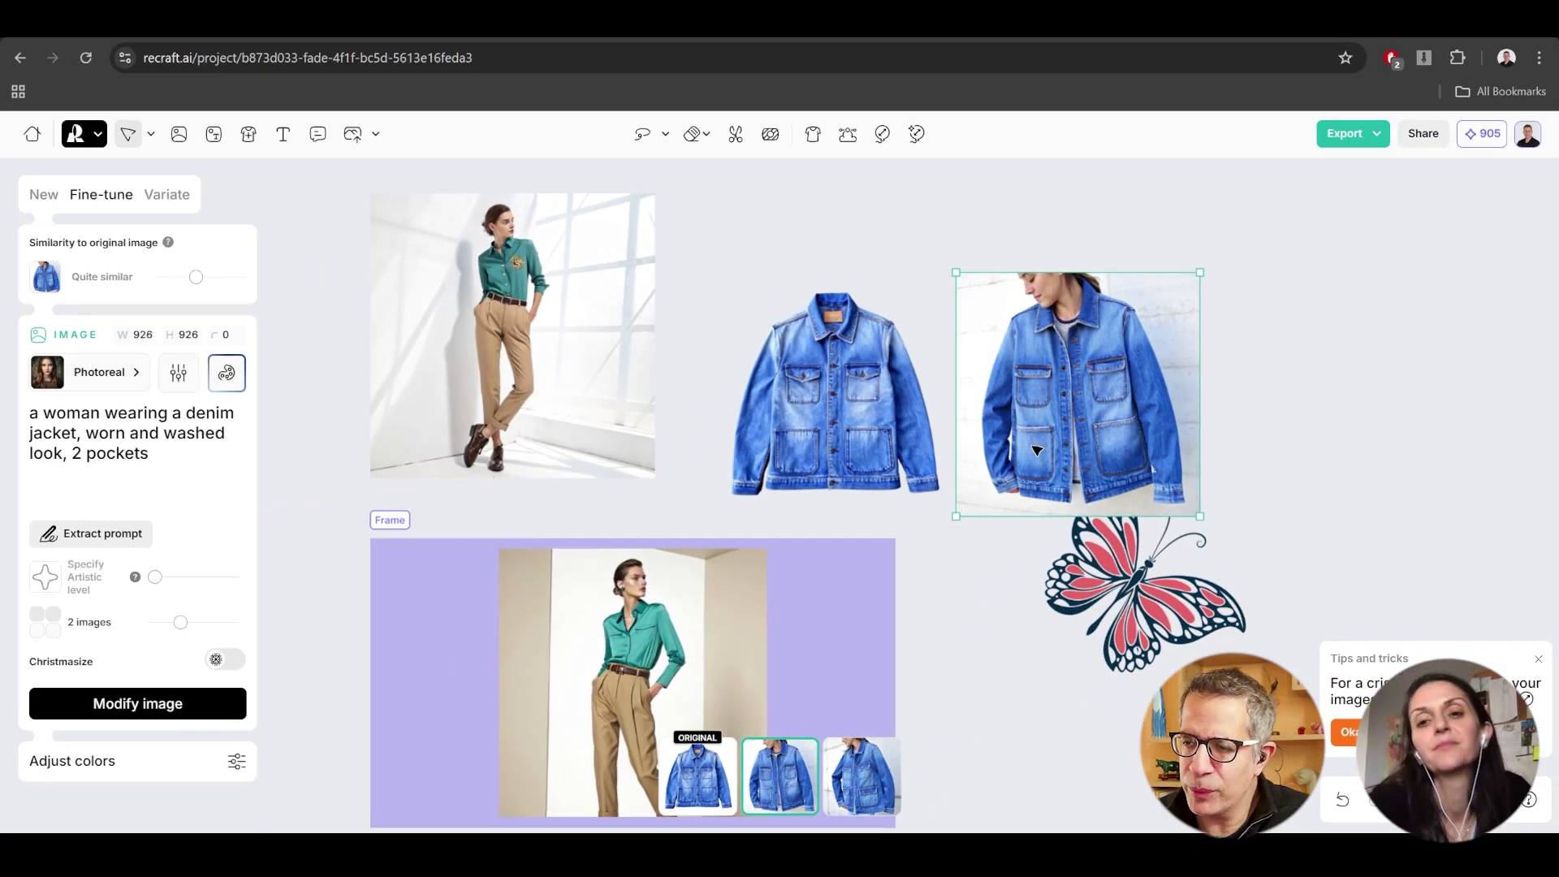
Generate 9:16 tall variations of the woman-in-jacket photo.
{"action": "left_click", "coordinate": [166, 195]}
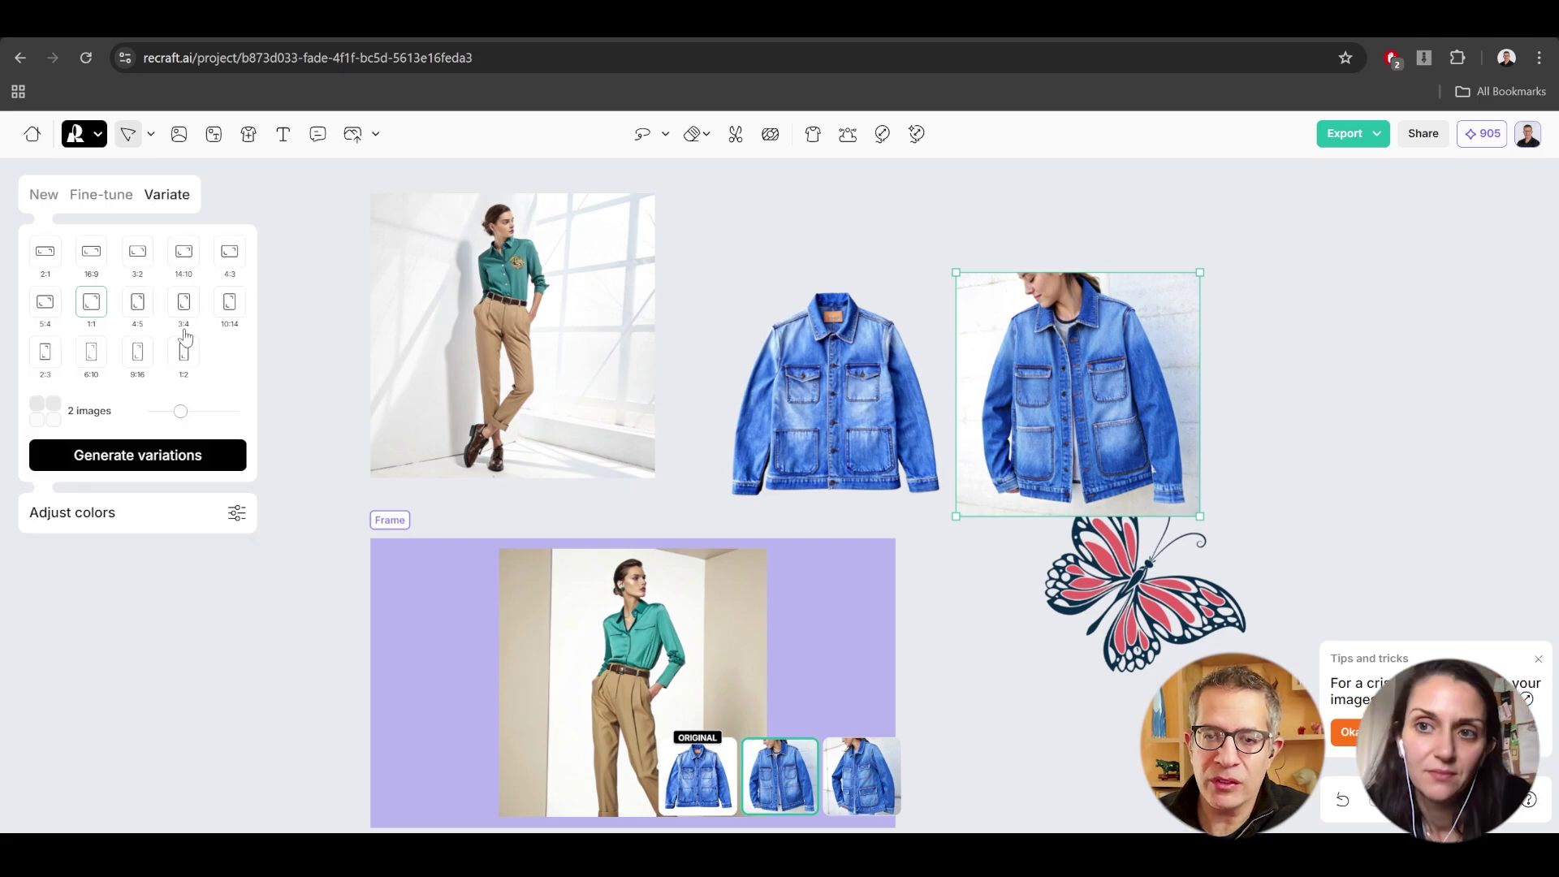
{"action": "left_click", "coordinate": [136, 359]}
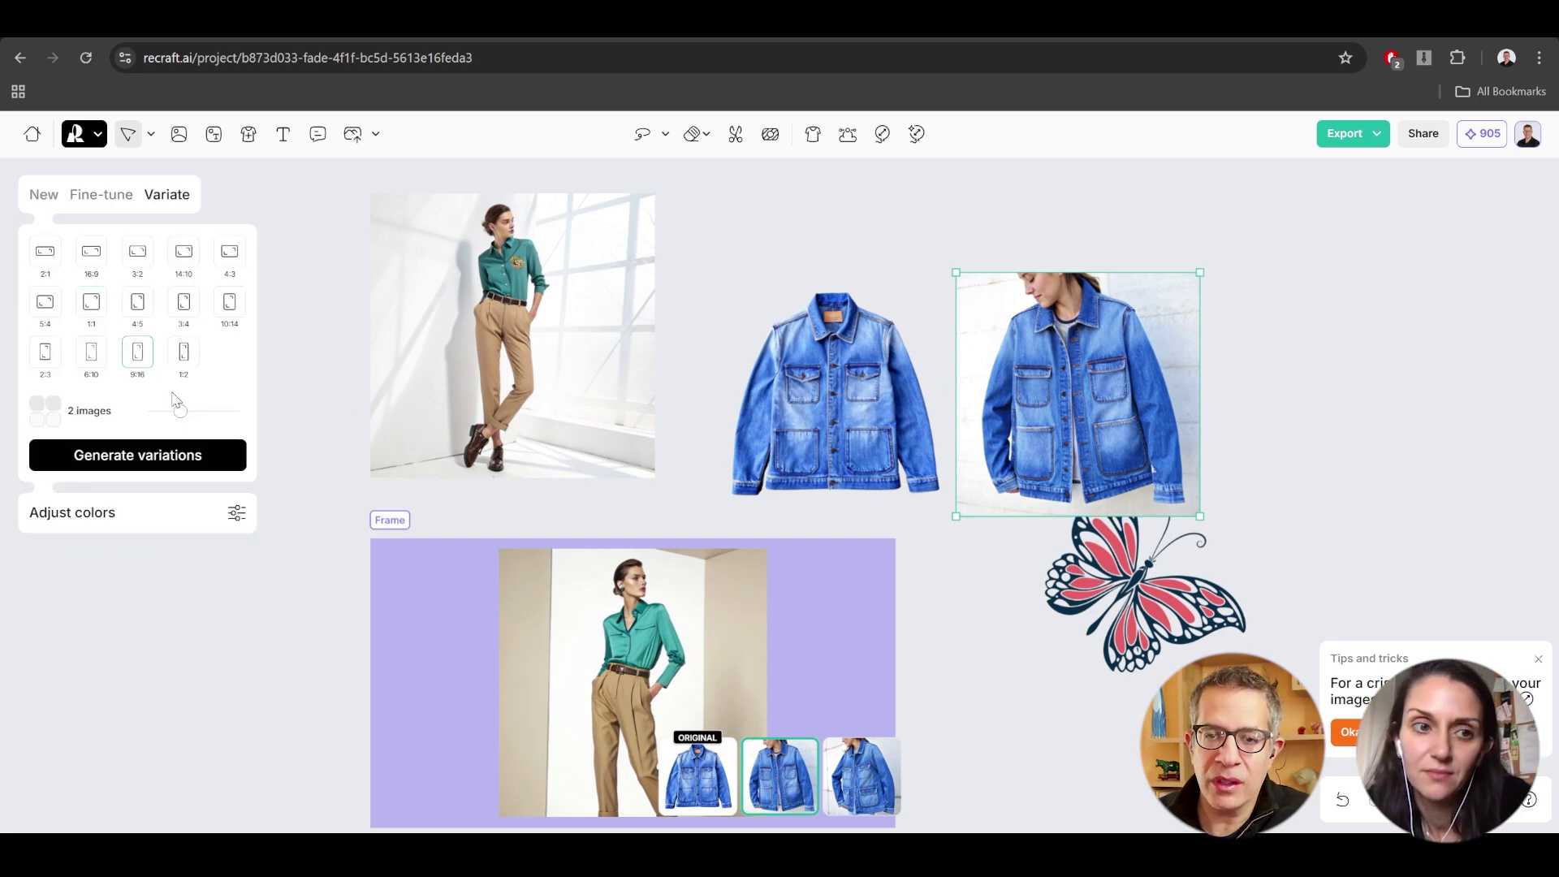
{"action": "left_click", "coordinate": [182, 457]}
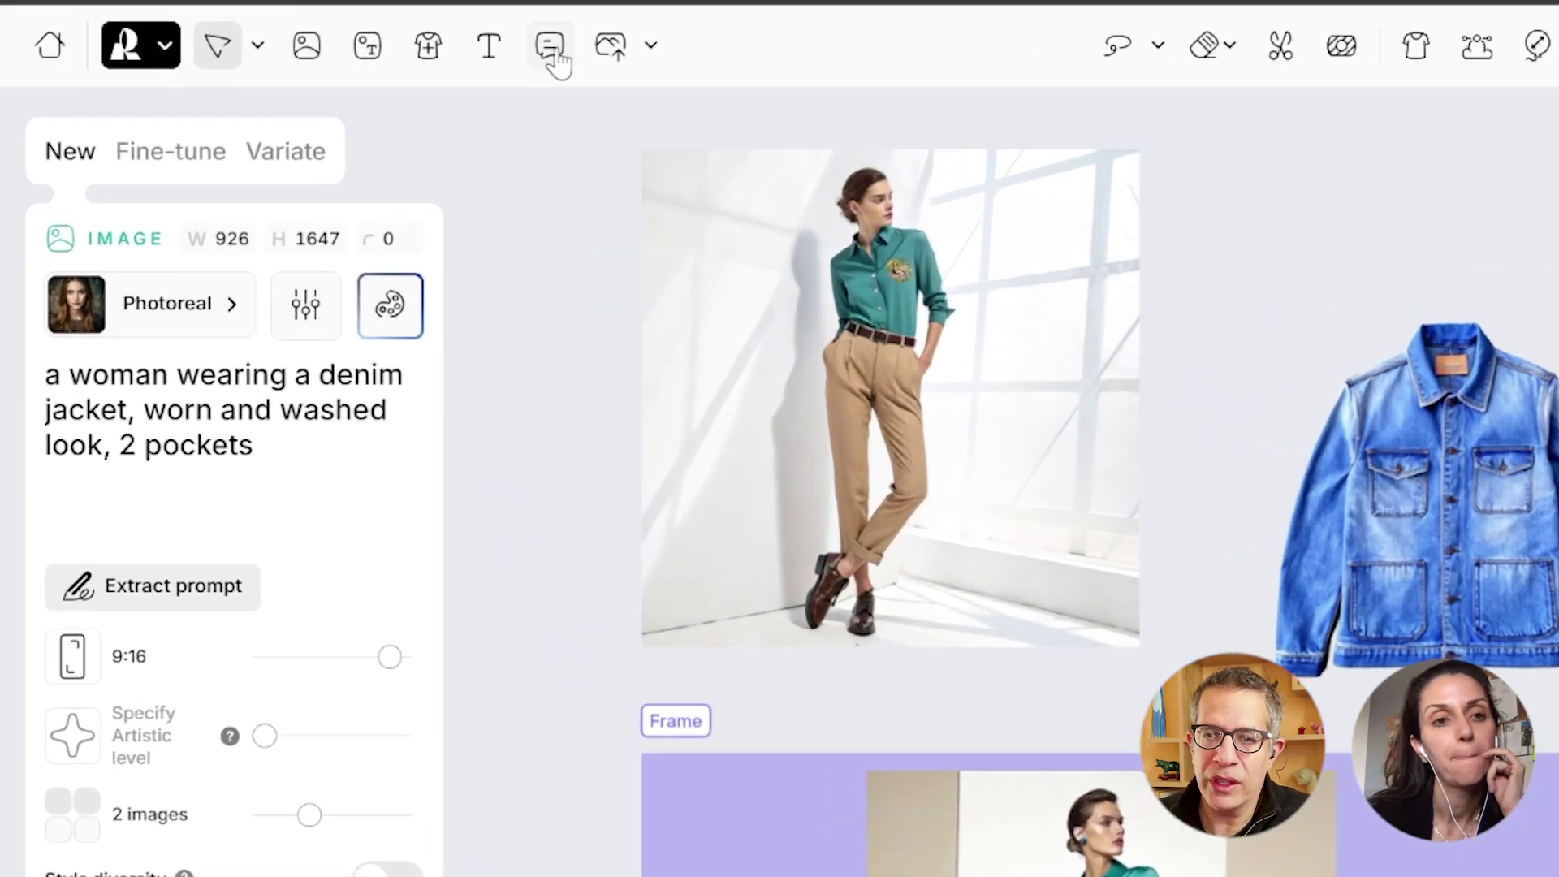
Add the comment 'i like the shirt, change trousers' at the teal-shirt photo's top-right corner.
{"action": "left_click", "coordinate": [552, 49]}
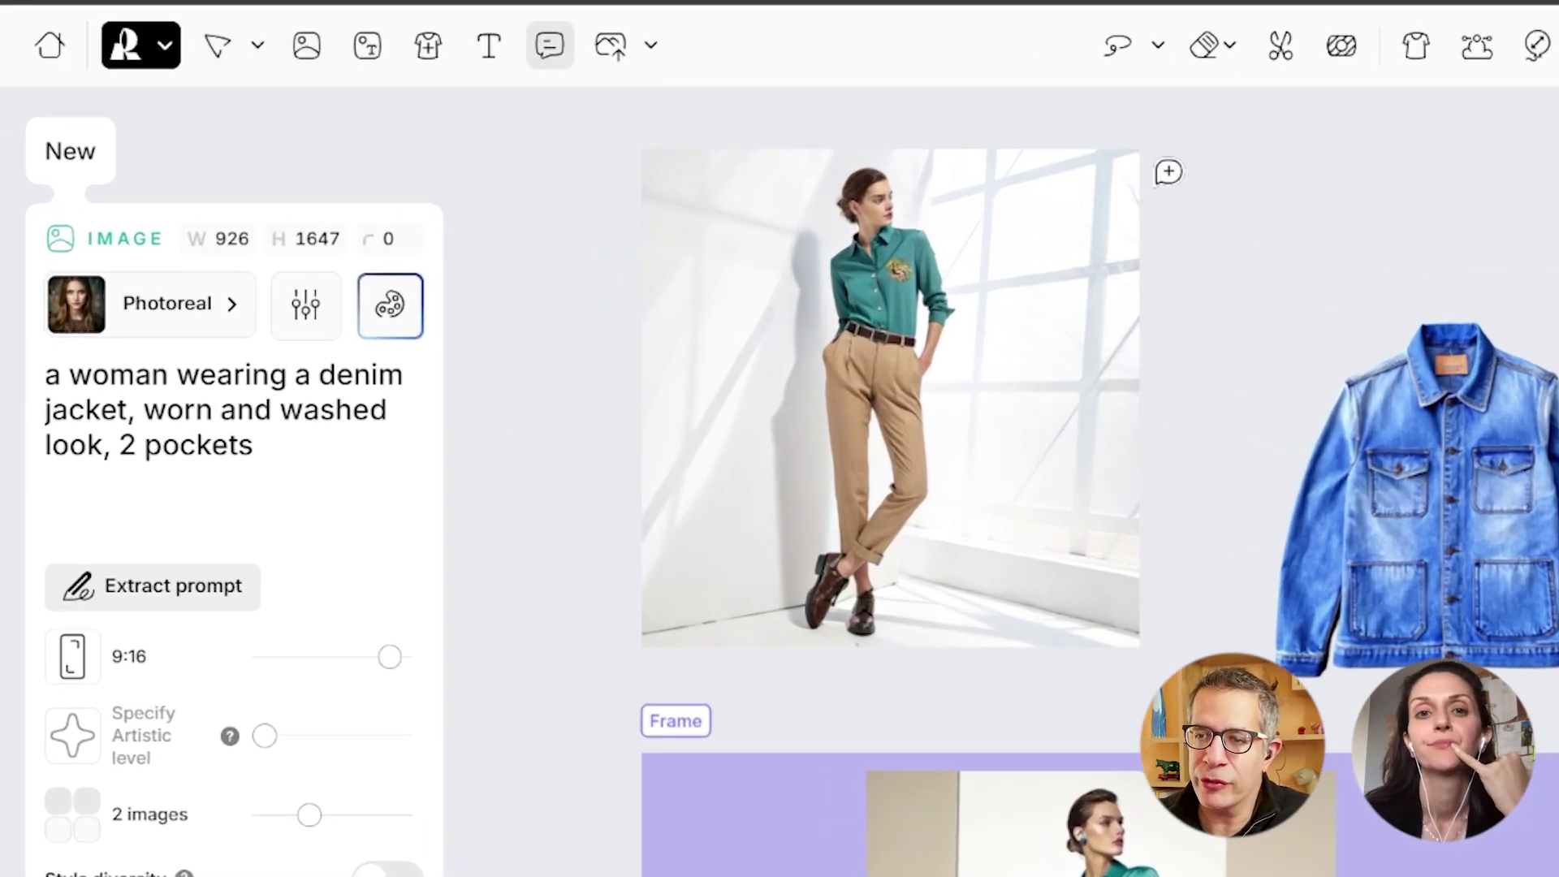
{"action": "left_click", "coordinate": [1155, 185]}
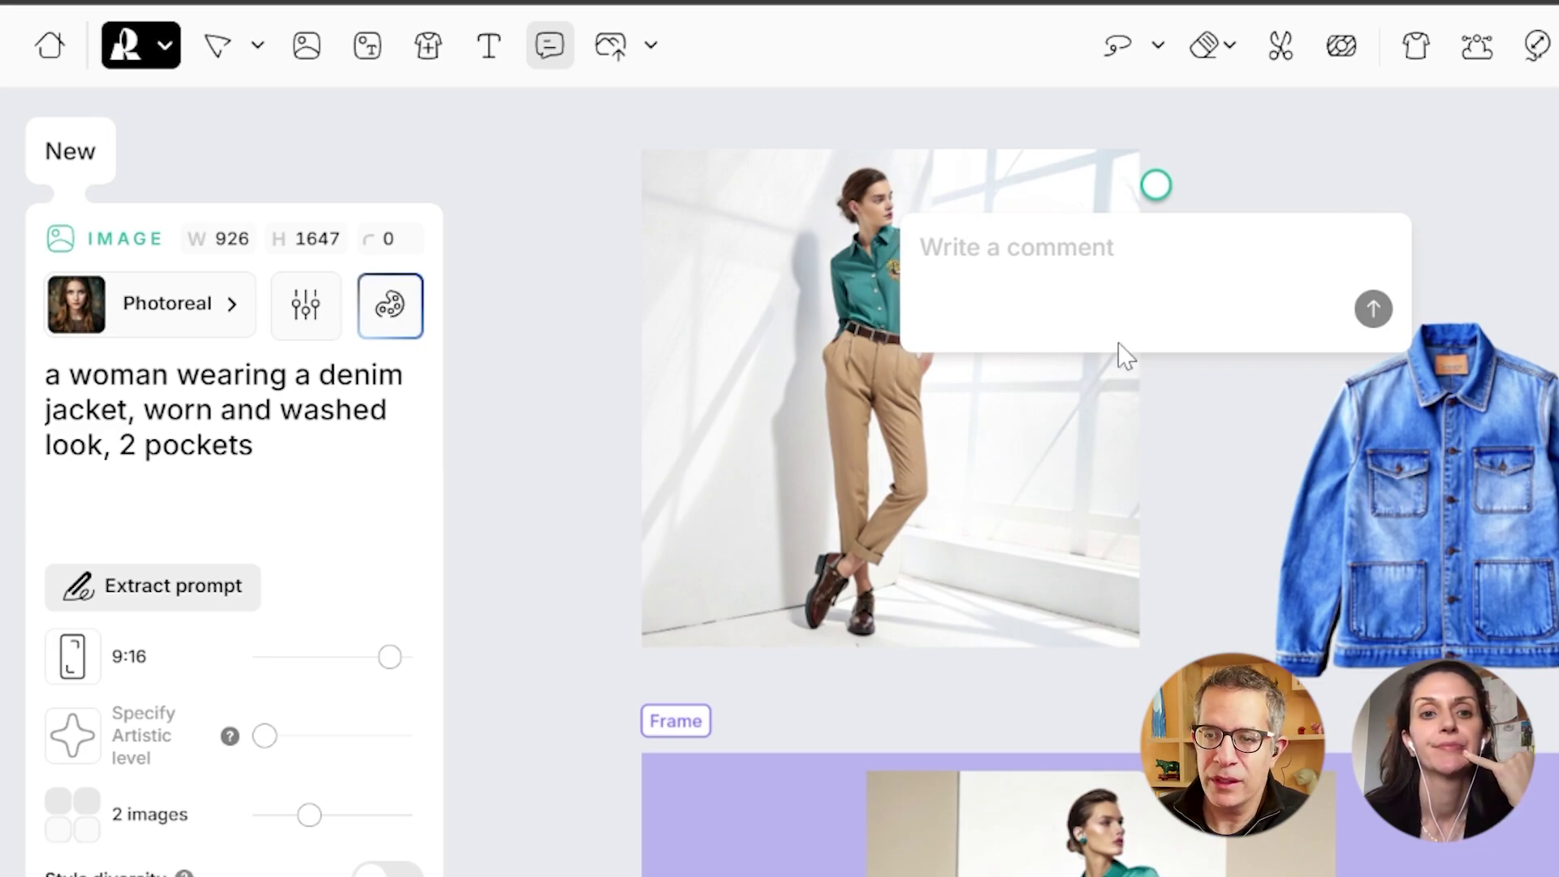
{"action": "type", "text": "i l"}
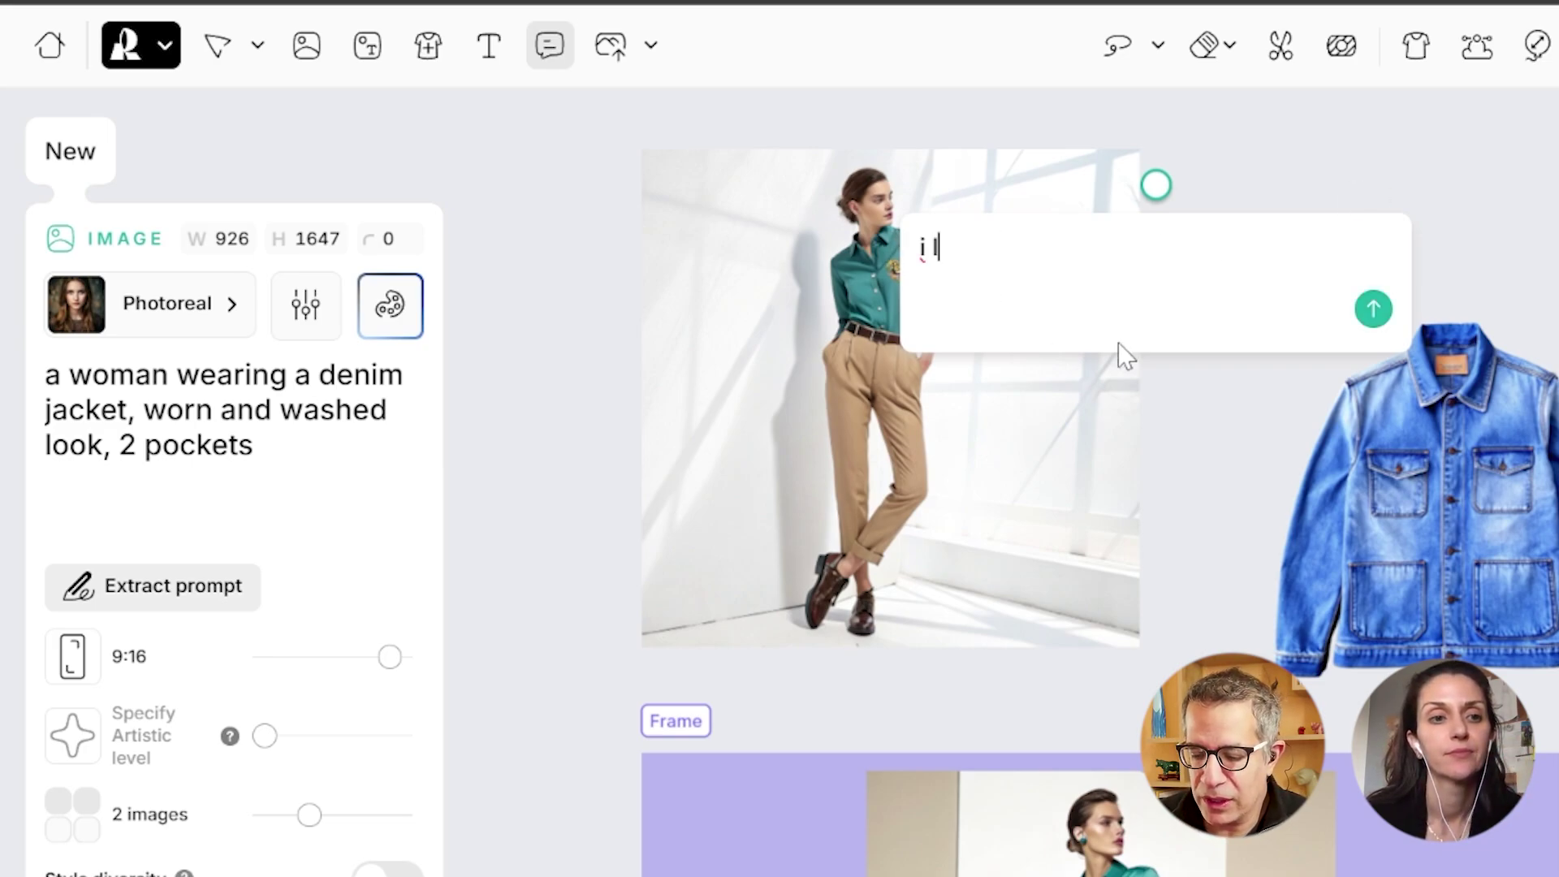
{"action": "type", "text": "ike the shirt, change"}
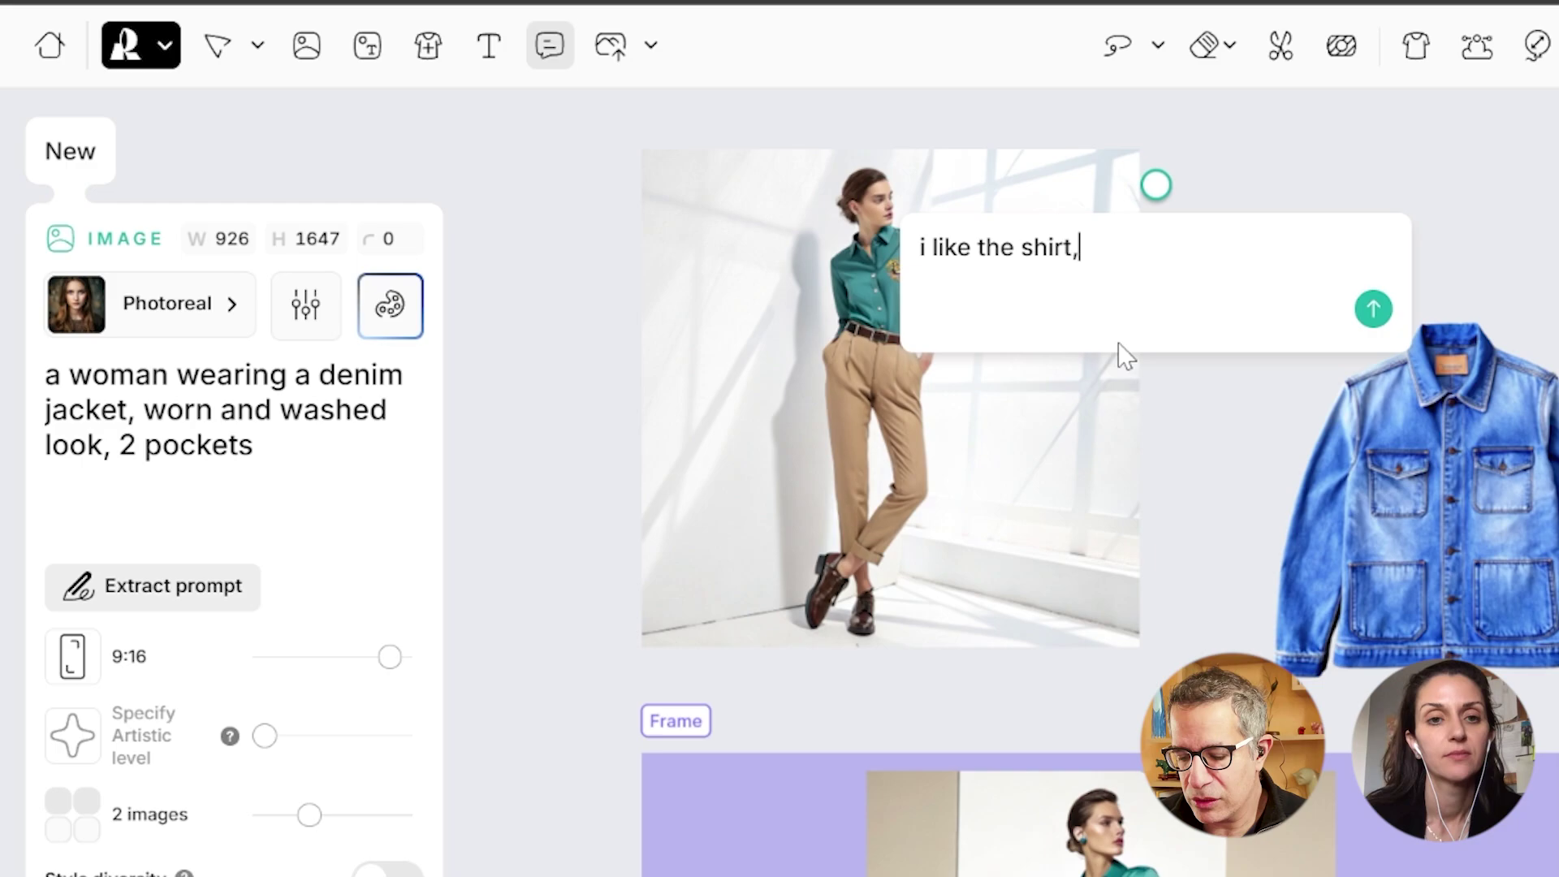
{"action": "type", "text": " trousers"}
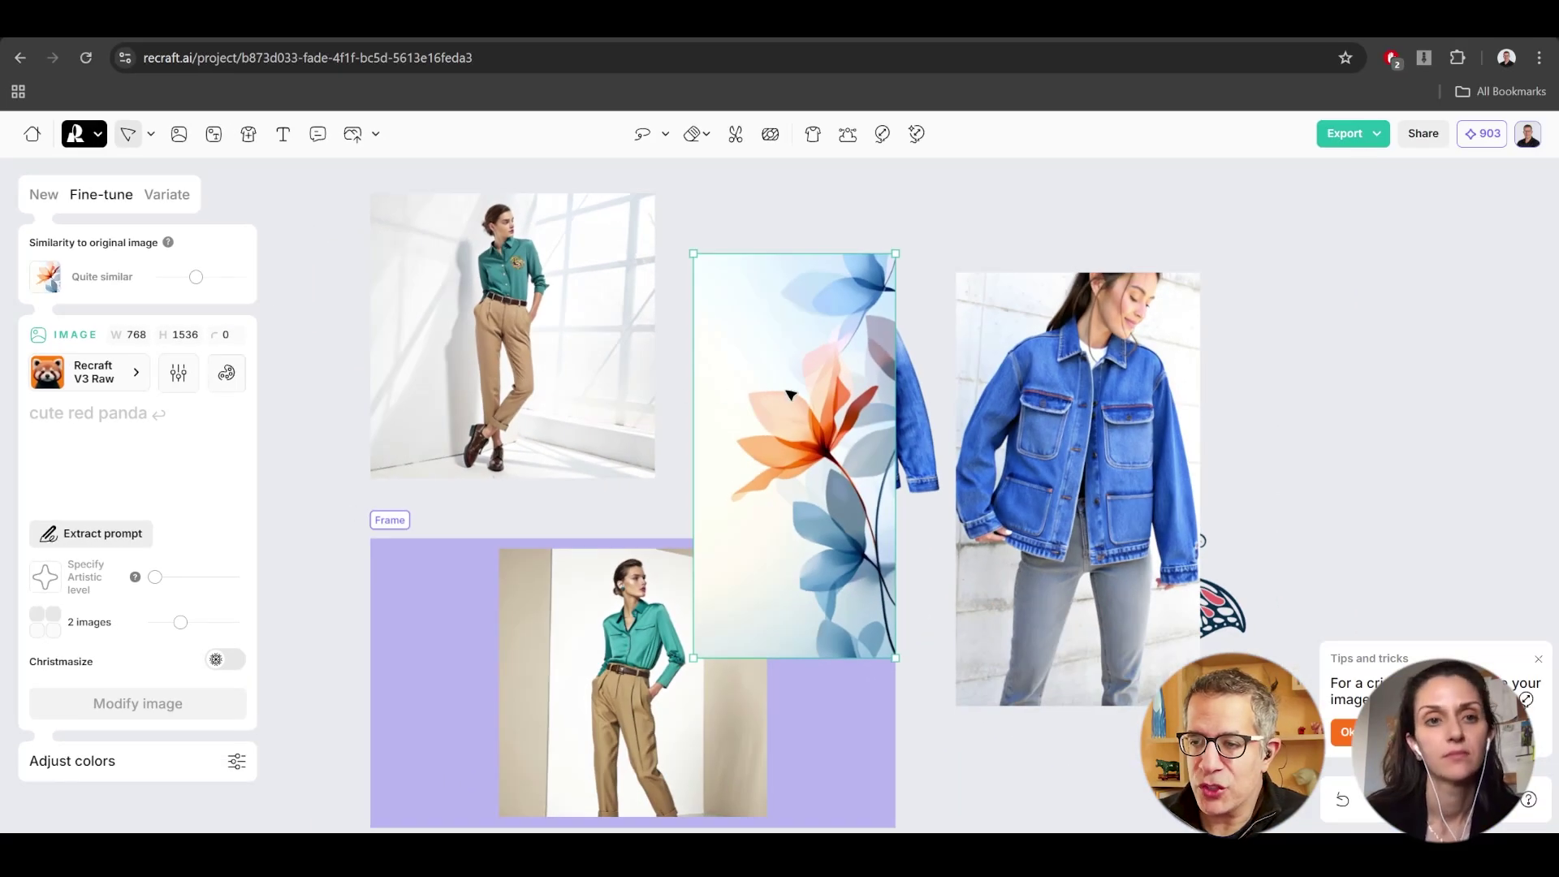
Move the flower image up and left over the photos, then clear the selection.
{"action": "left_click_drag", "start_coordinate": [789, 394], "coordinate": [739, 345]}
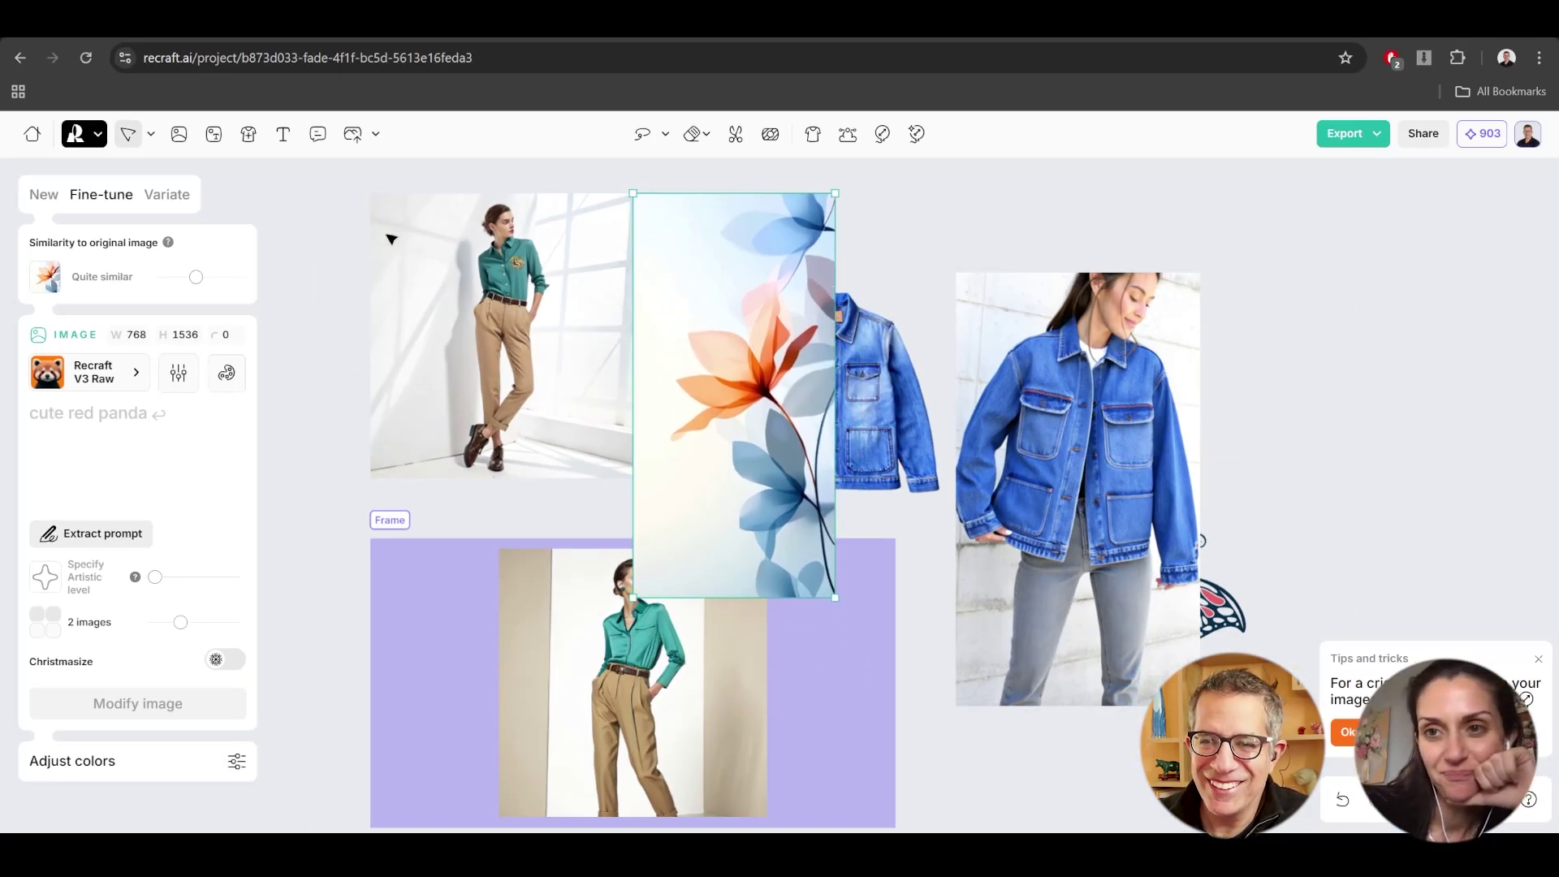
{"action": "left_click", "coordinate": [302, 180]}
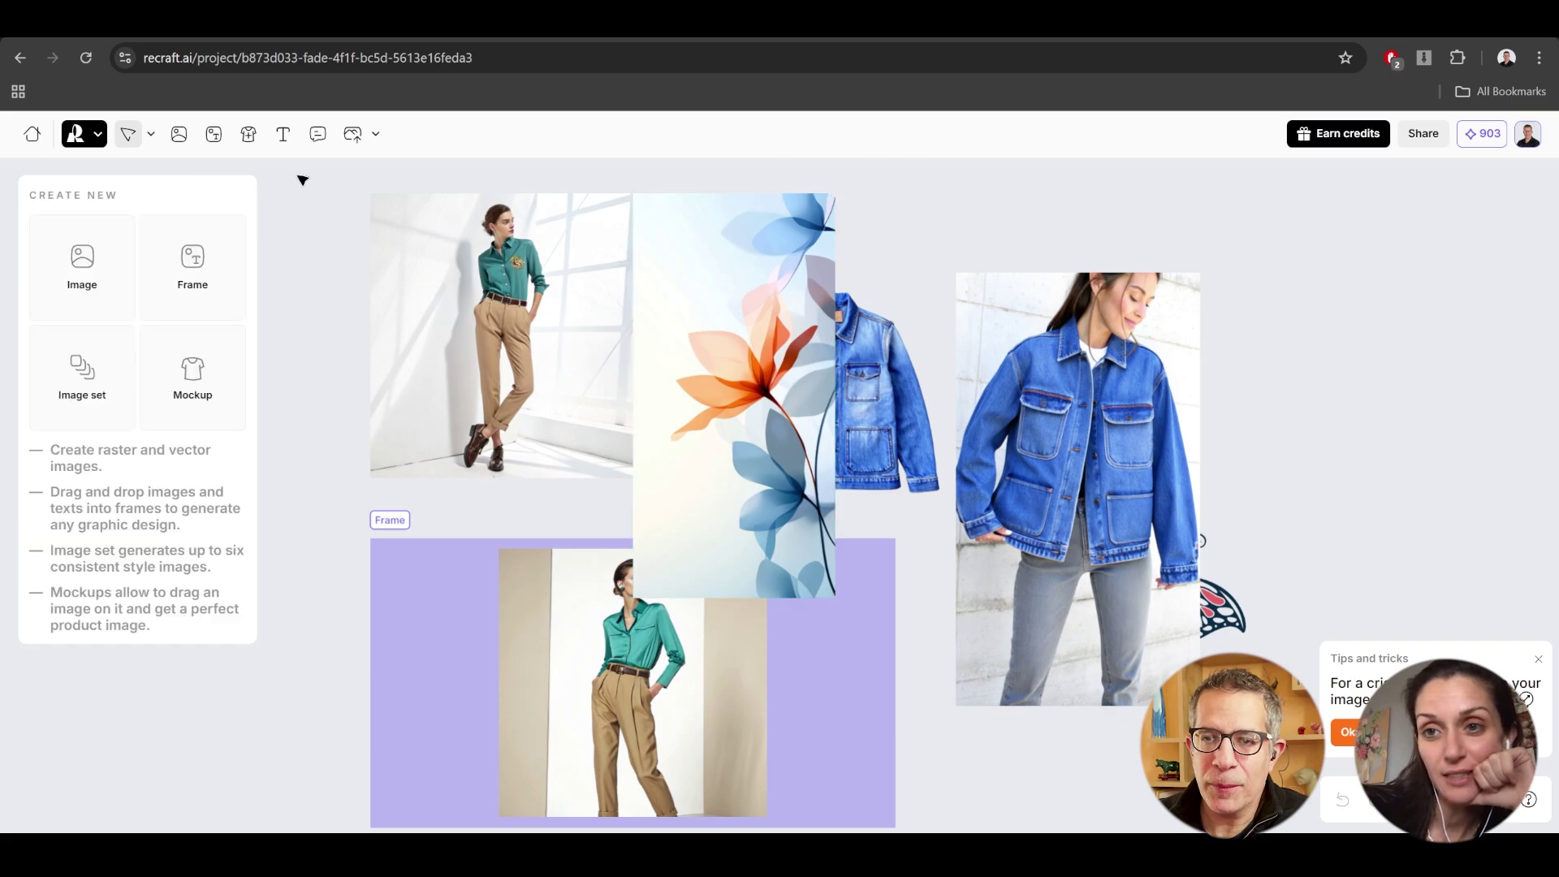
Return to the projects gallery and drag the Red Guy image onto the jug mockup.
{"action": "left_click", "coordinate": [33, 136]}
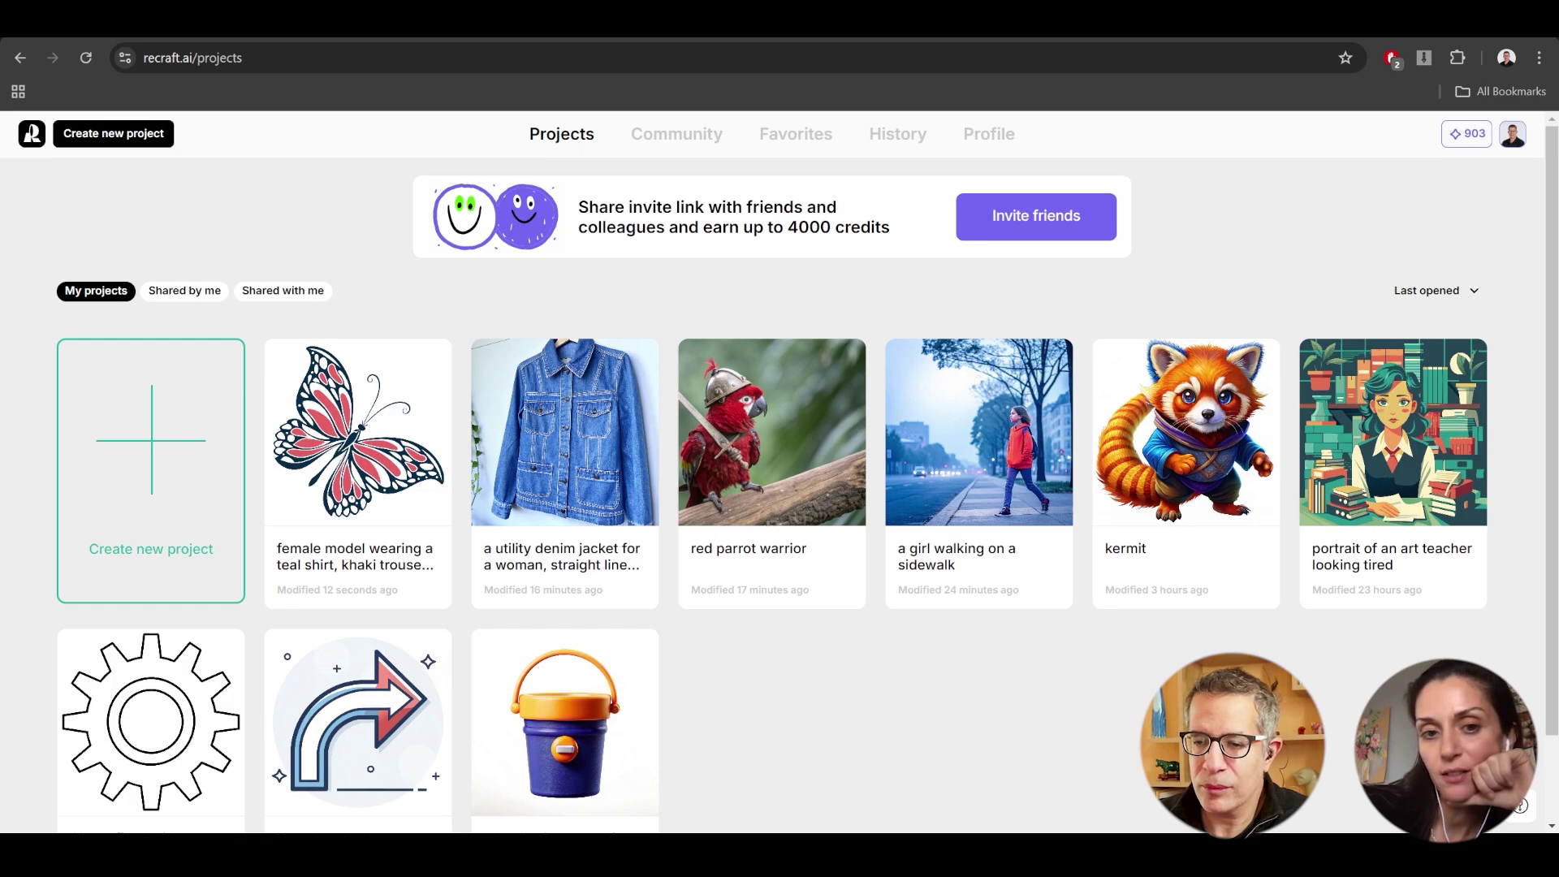
{"action": "scroll", "coordinate": [779, 471], "scroll_direction": "down", "scroll_amount": 1}
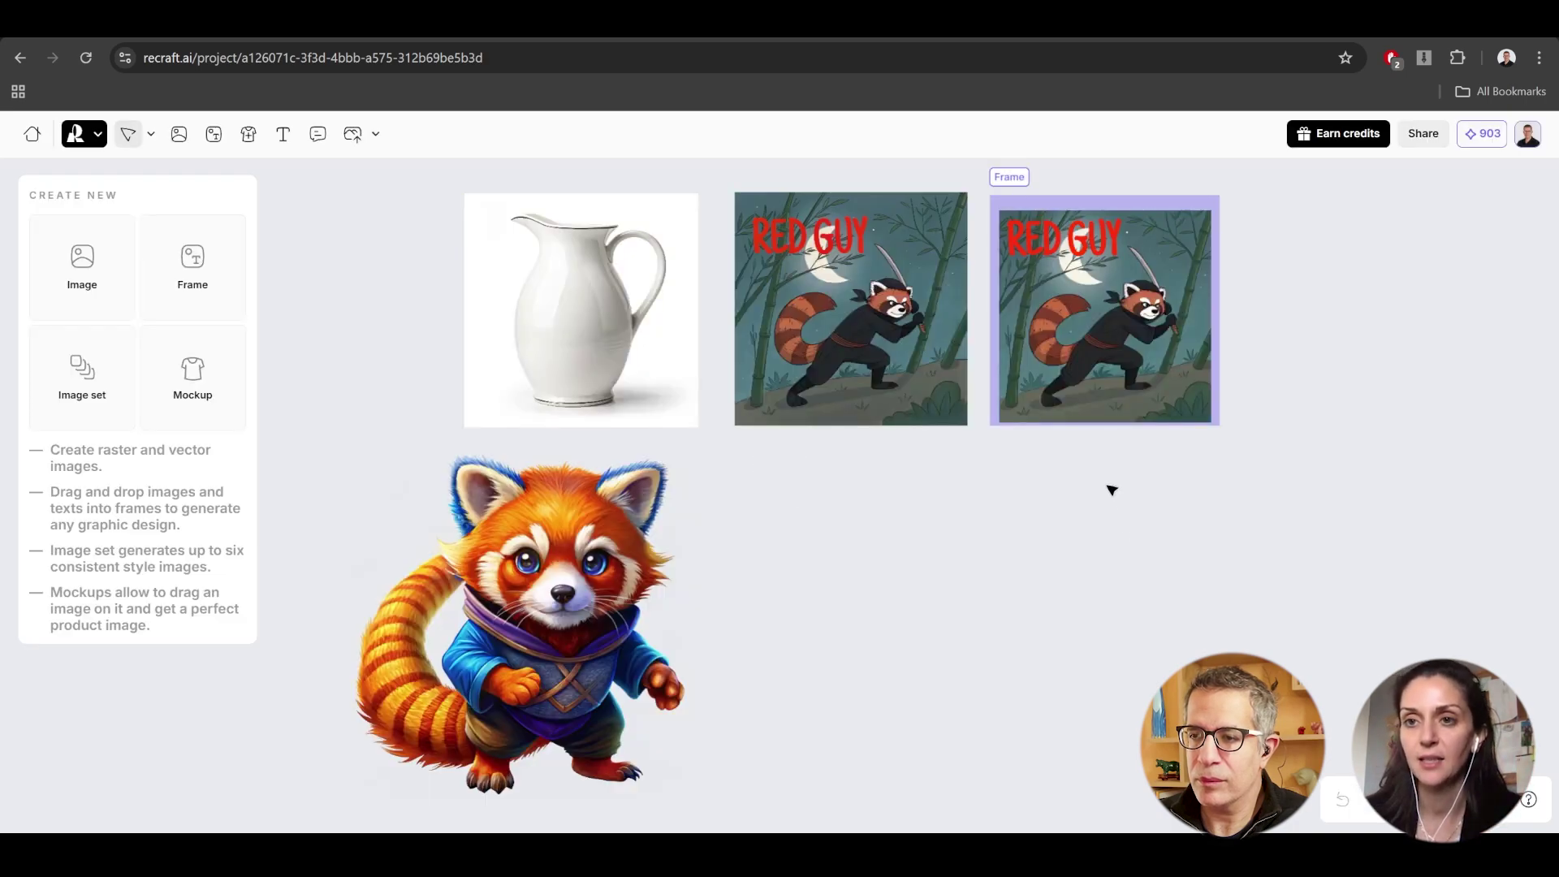
{"action": "mouse_move", "coordinate": [877, 325]}
{"action": "left_mouse_down"}
{"action": "mouse_move", "coordinate": [601, 325]}
{"action": "mouse_move", "coordinate": [874, 324]}
{"action": "left_mouse_up"}
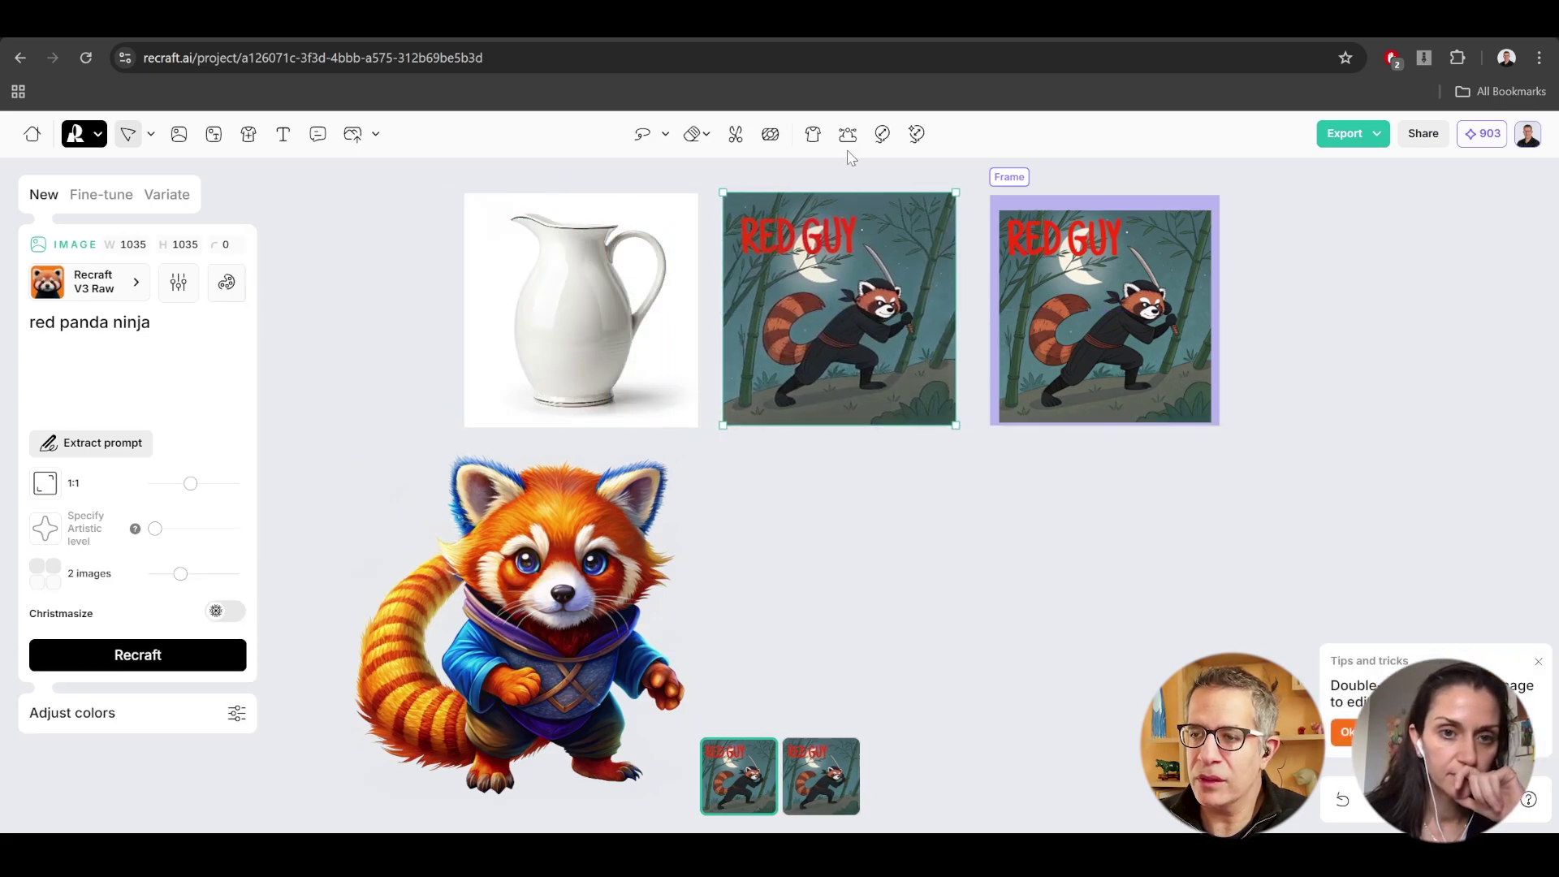
{"action": "mouse_move", "coordinate": [774, 140]}
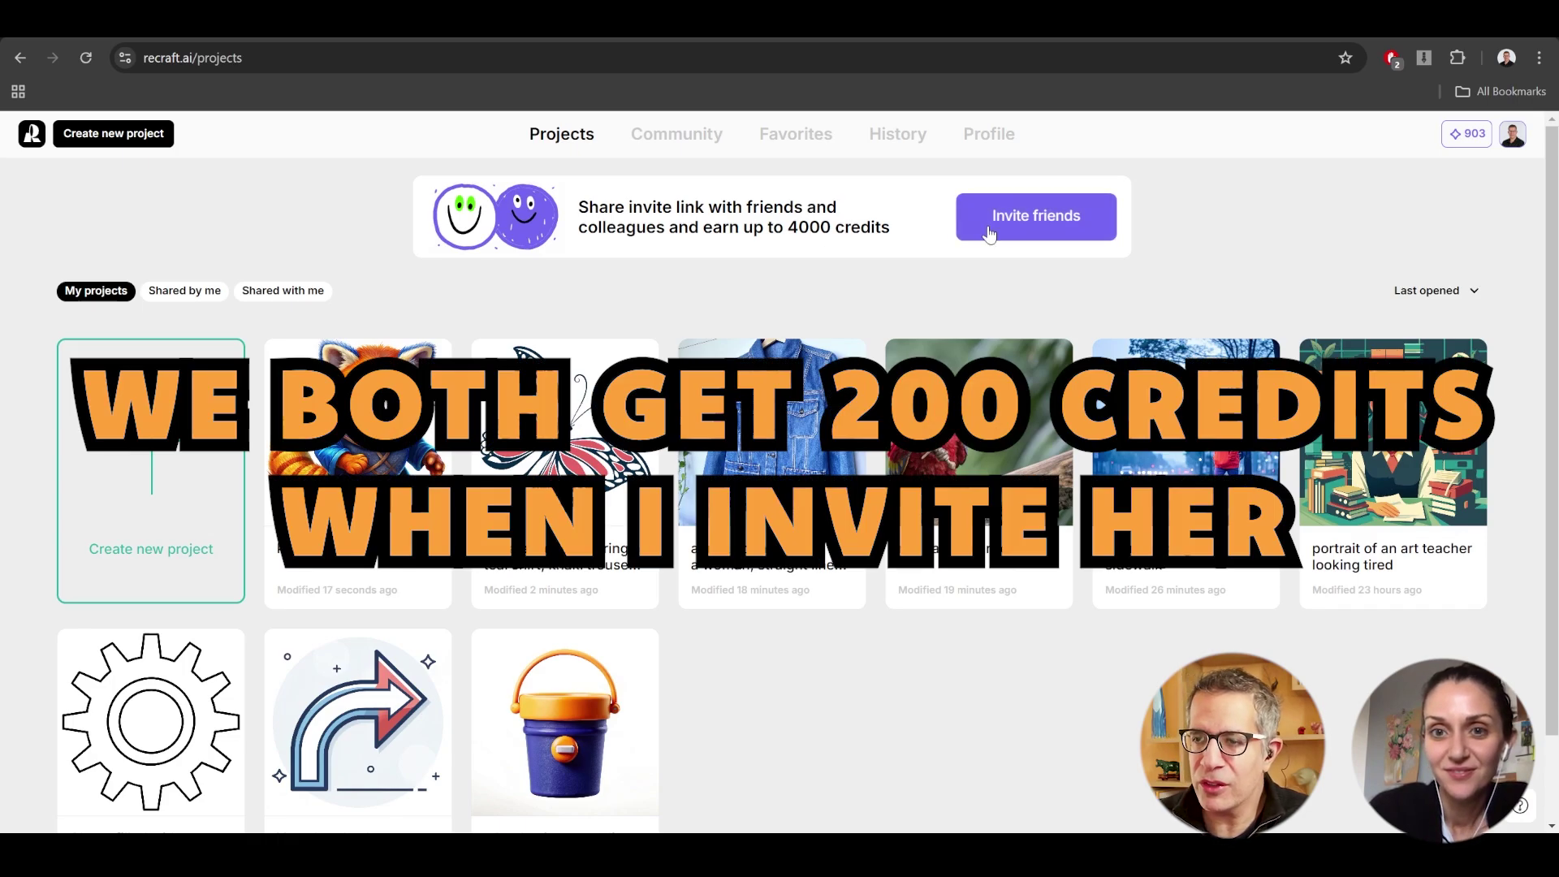
{"action": "left_click", "coordinate": [1466, 135]}
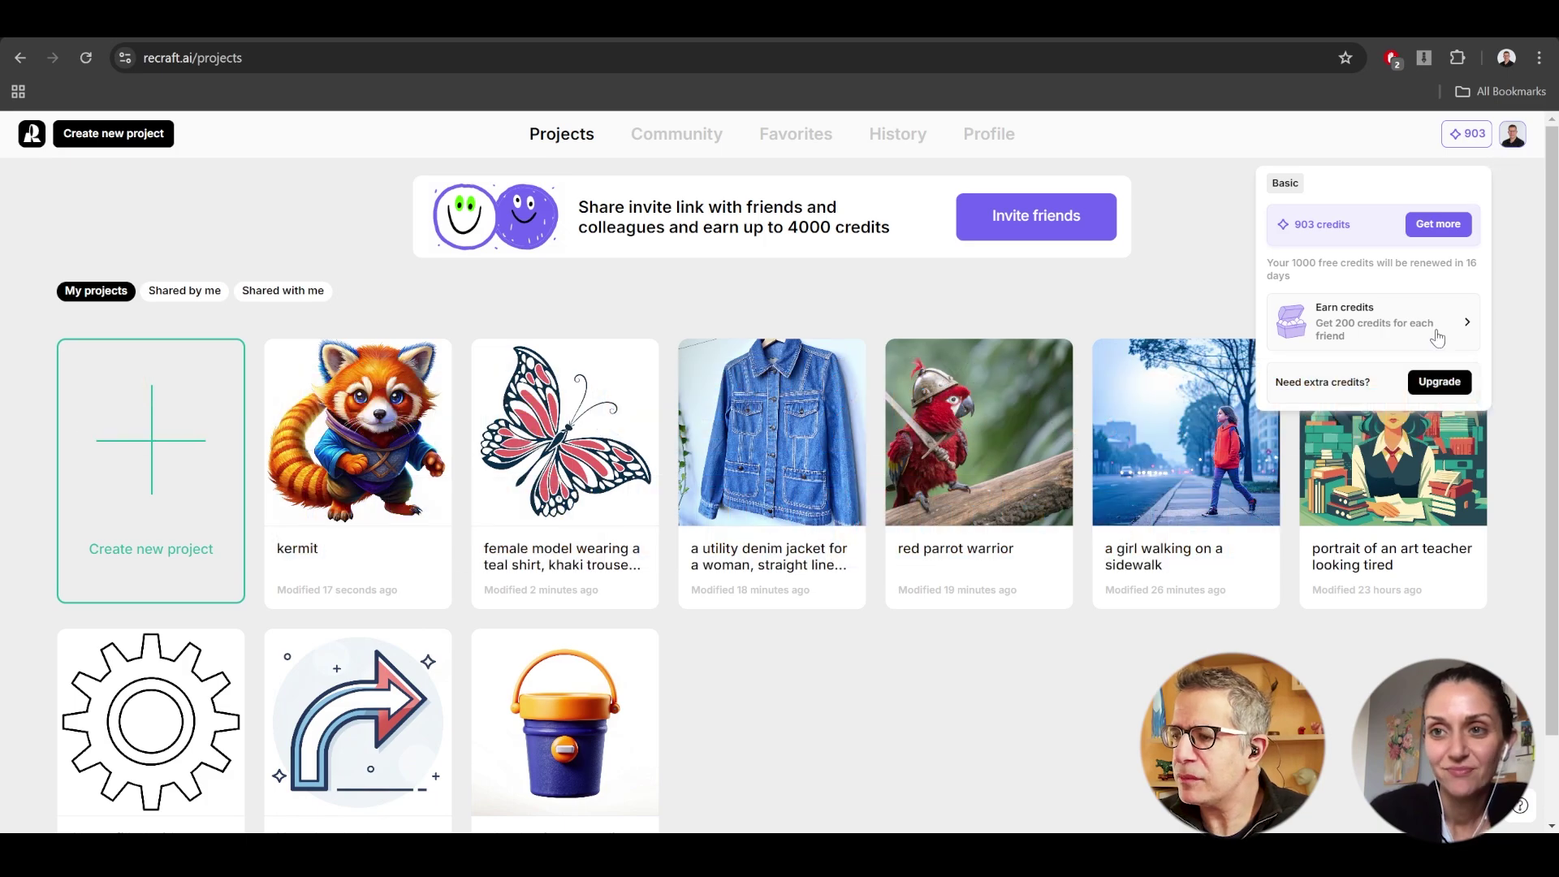
{"action": "left_click", "coordinate": [1372, 321]}
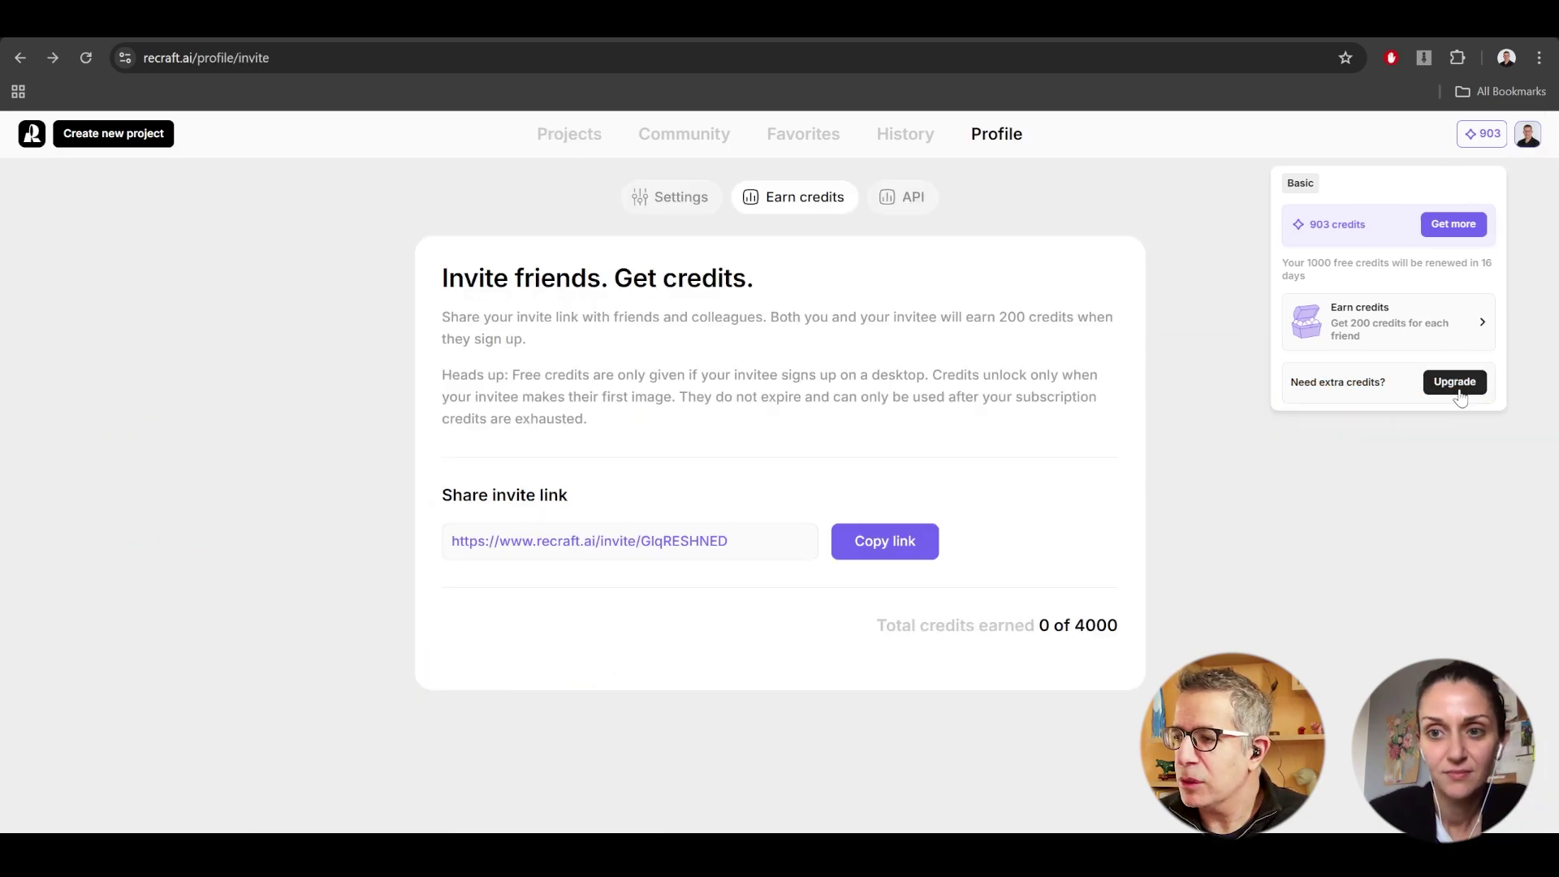
{"action": "left_click", "coordinate": [1439, 382]}
{"action": "scroll", "coordinate": [330, 443], "scroll_direction": "down", "scroll_amount": 1}
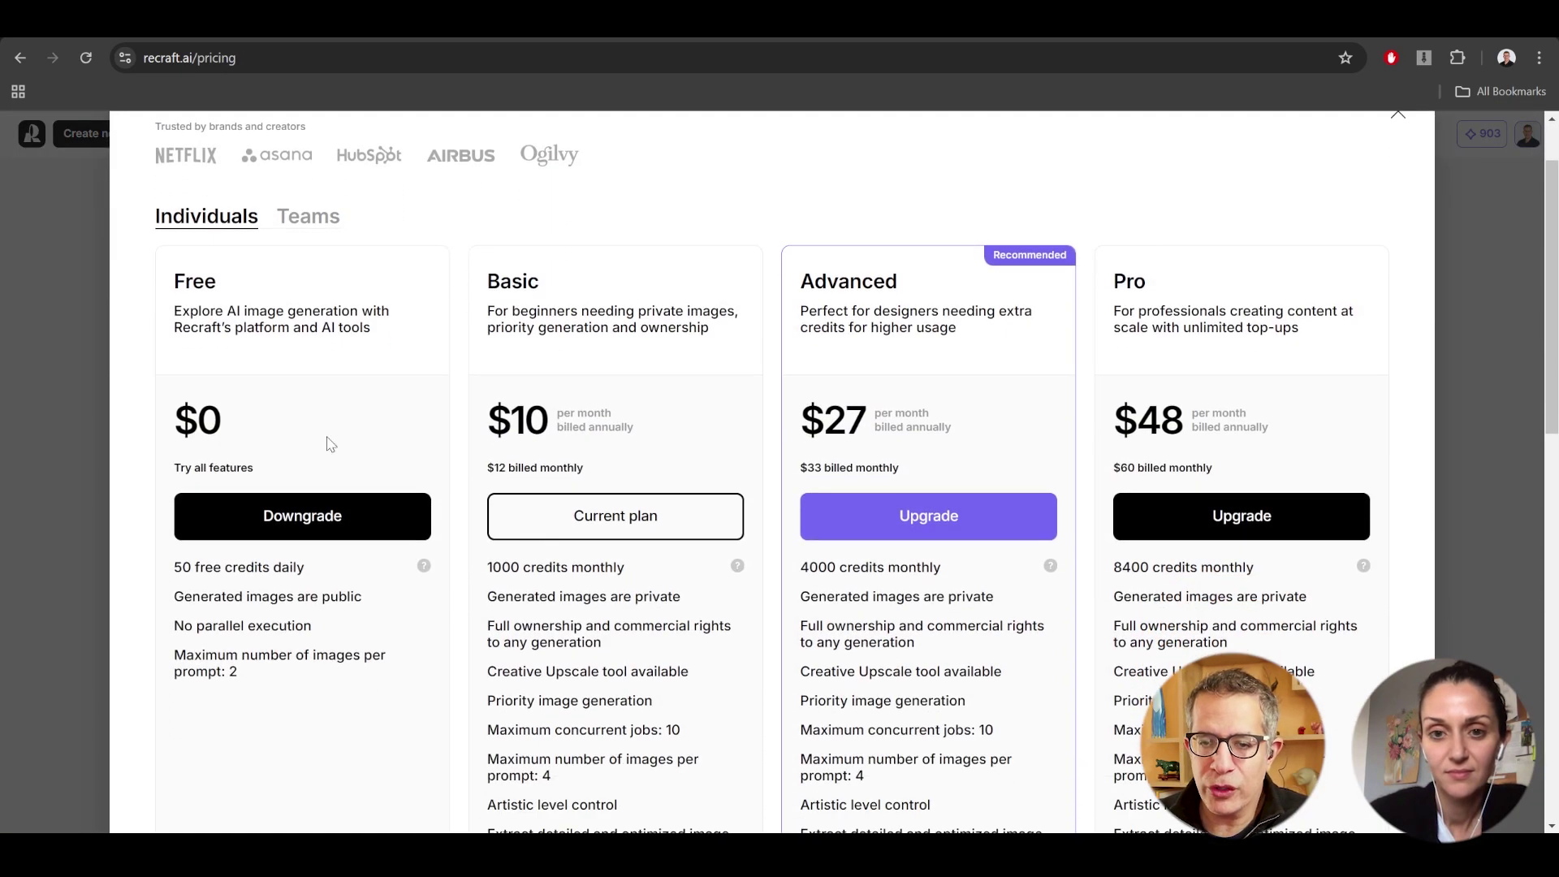
{"action": "scroll", "coordinate": [275, 561], "scroll_direction": "down", "scroll_amount": 1}
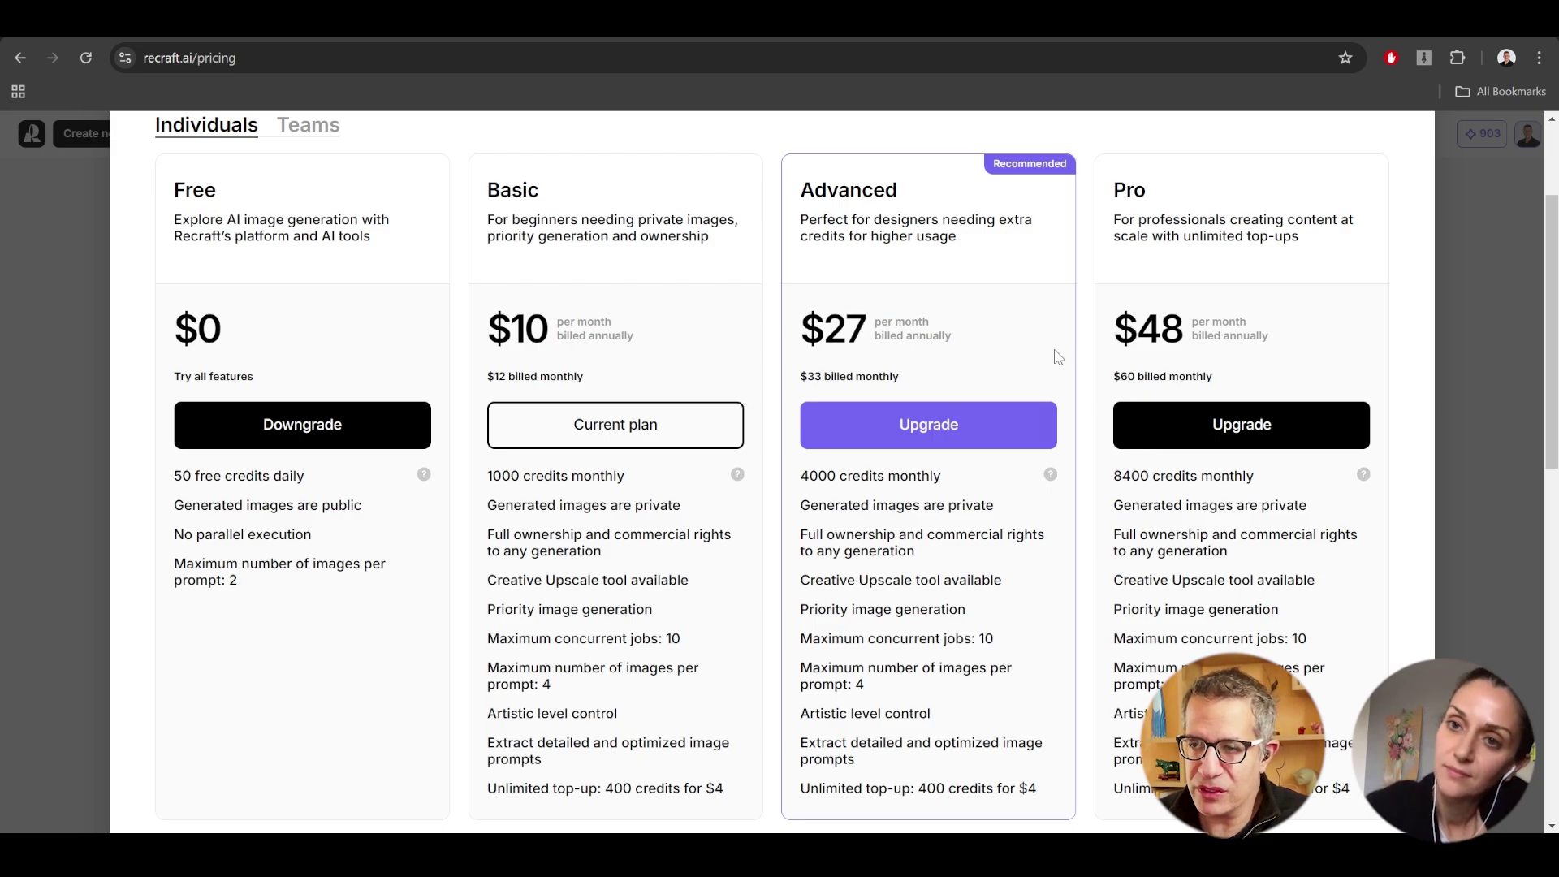
{"action": "left_click", "coordinate": [321, 132]}
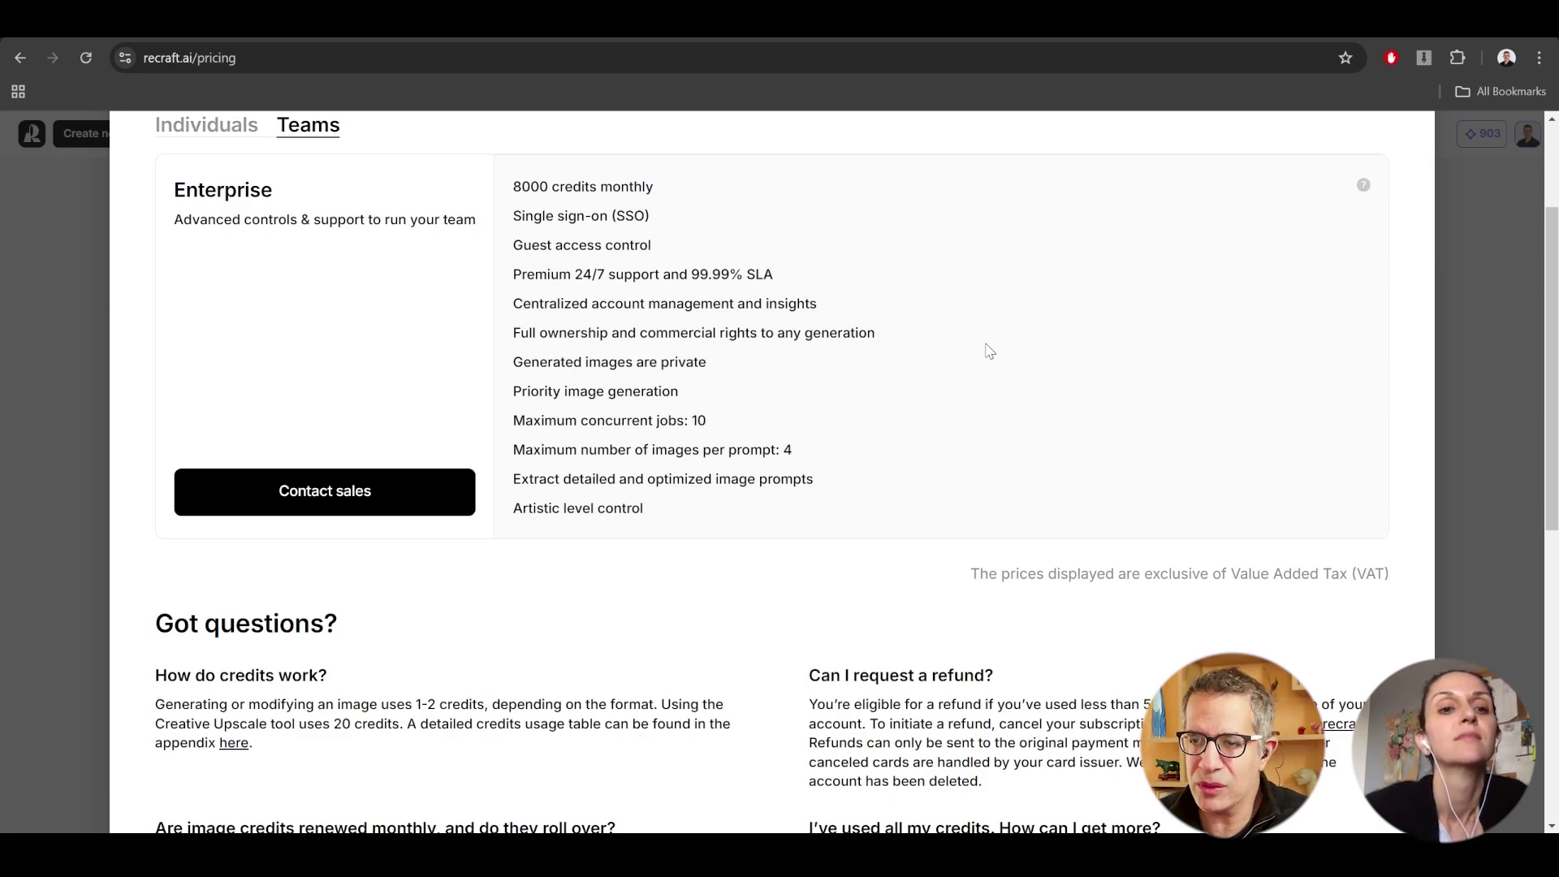
{"action": "left_click", "coordinate": [241, 137]}
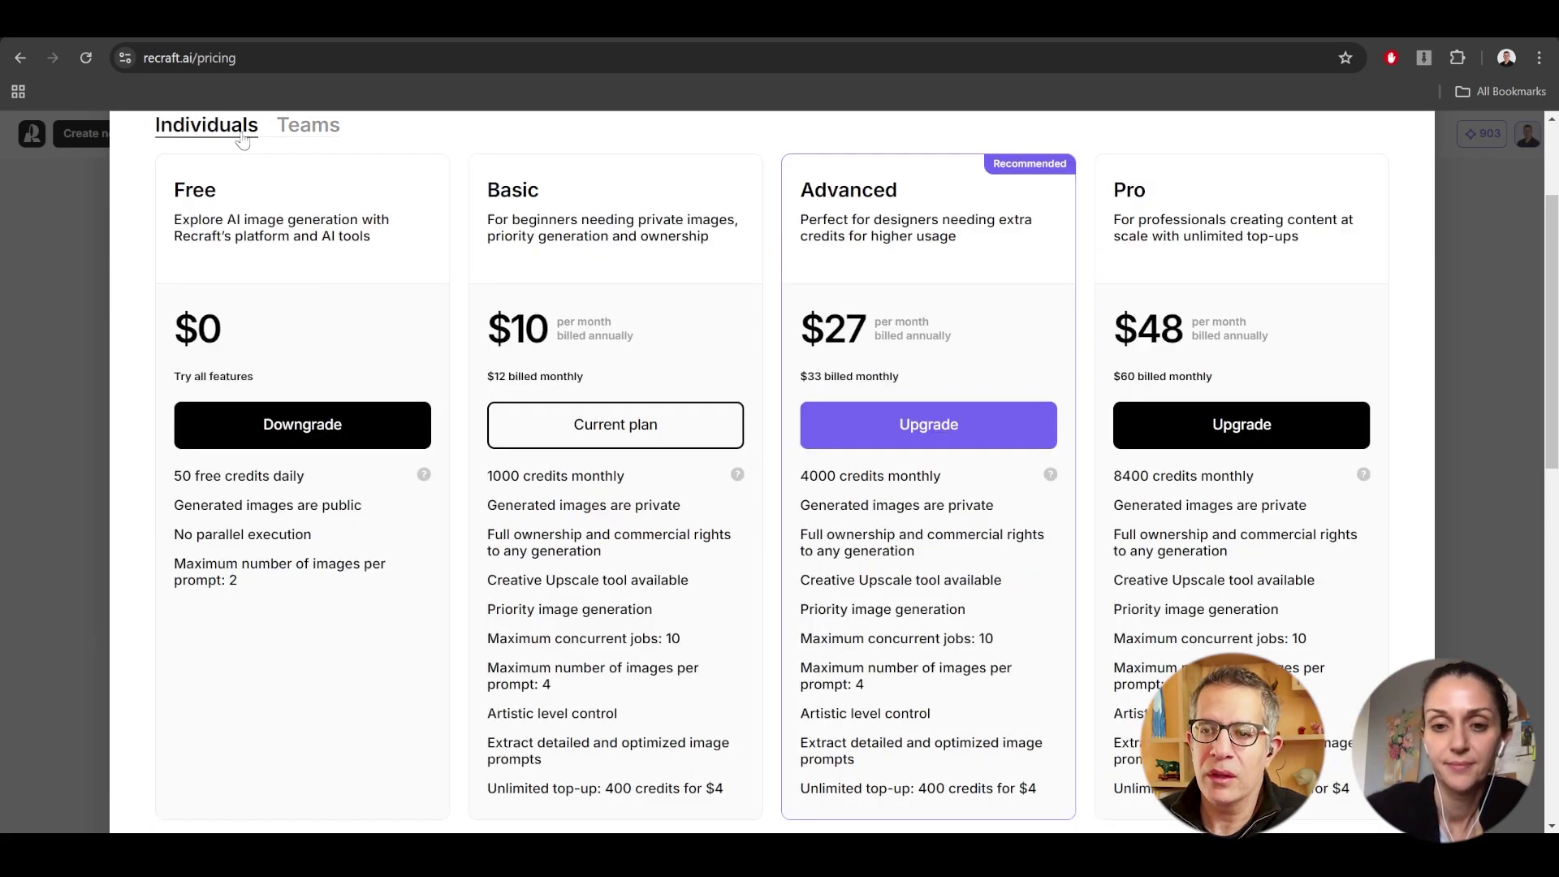
{"action": "left_click", "coordinate": [1467, 200]}
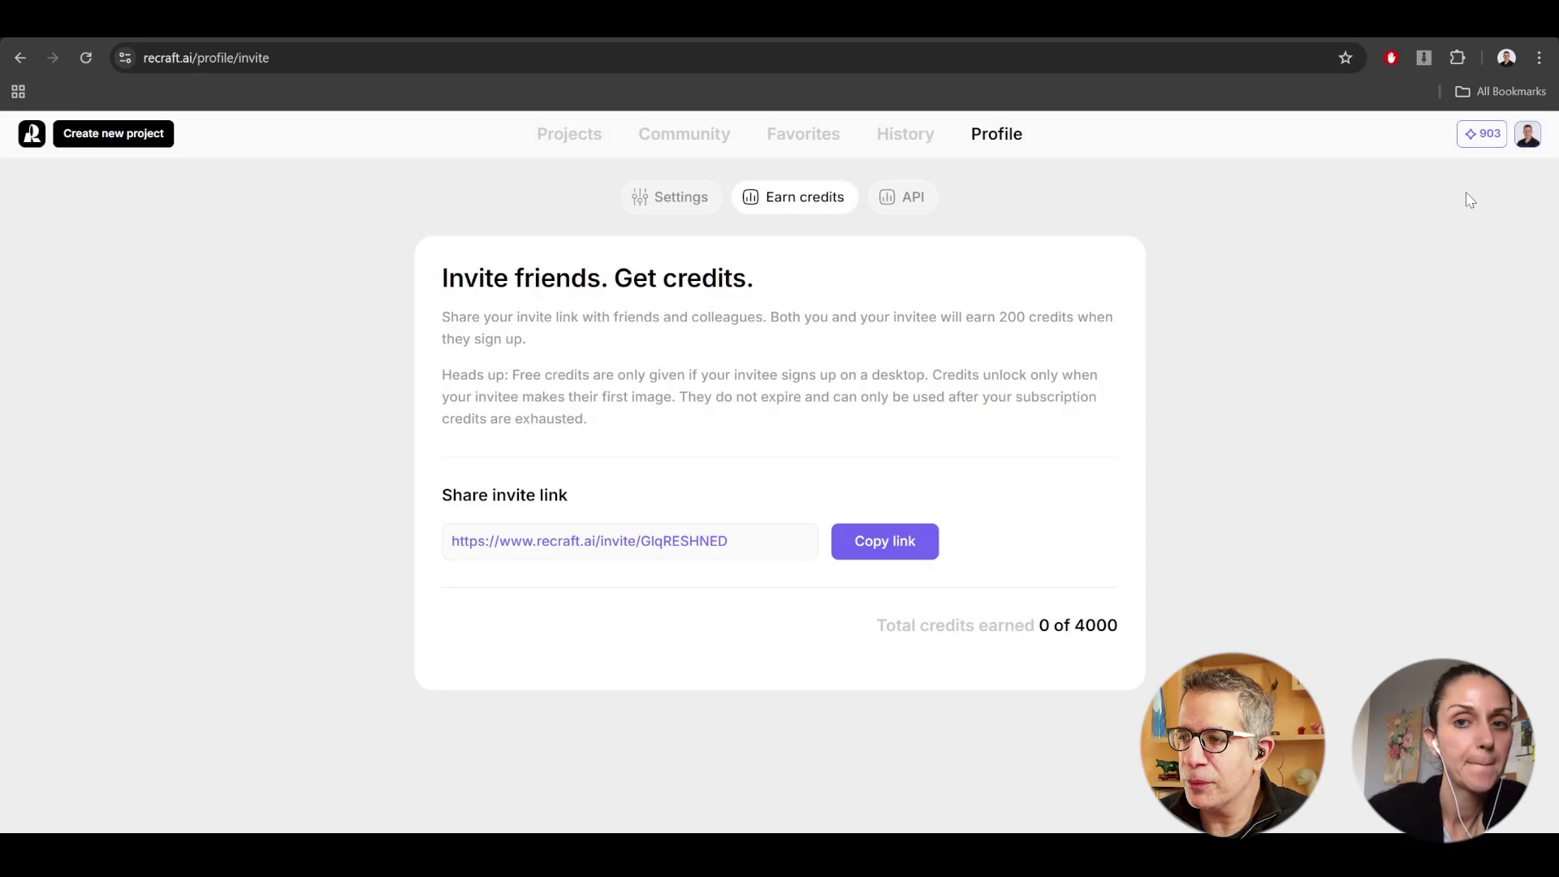
{"action": "left_click", "coordinate": [566, 134]}
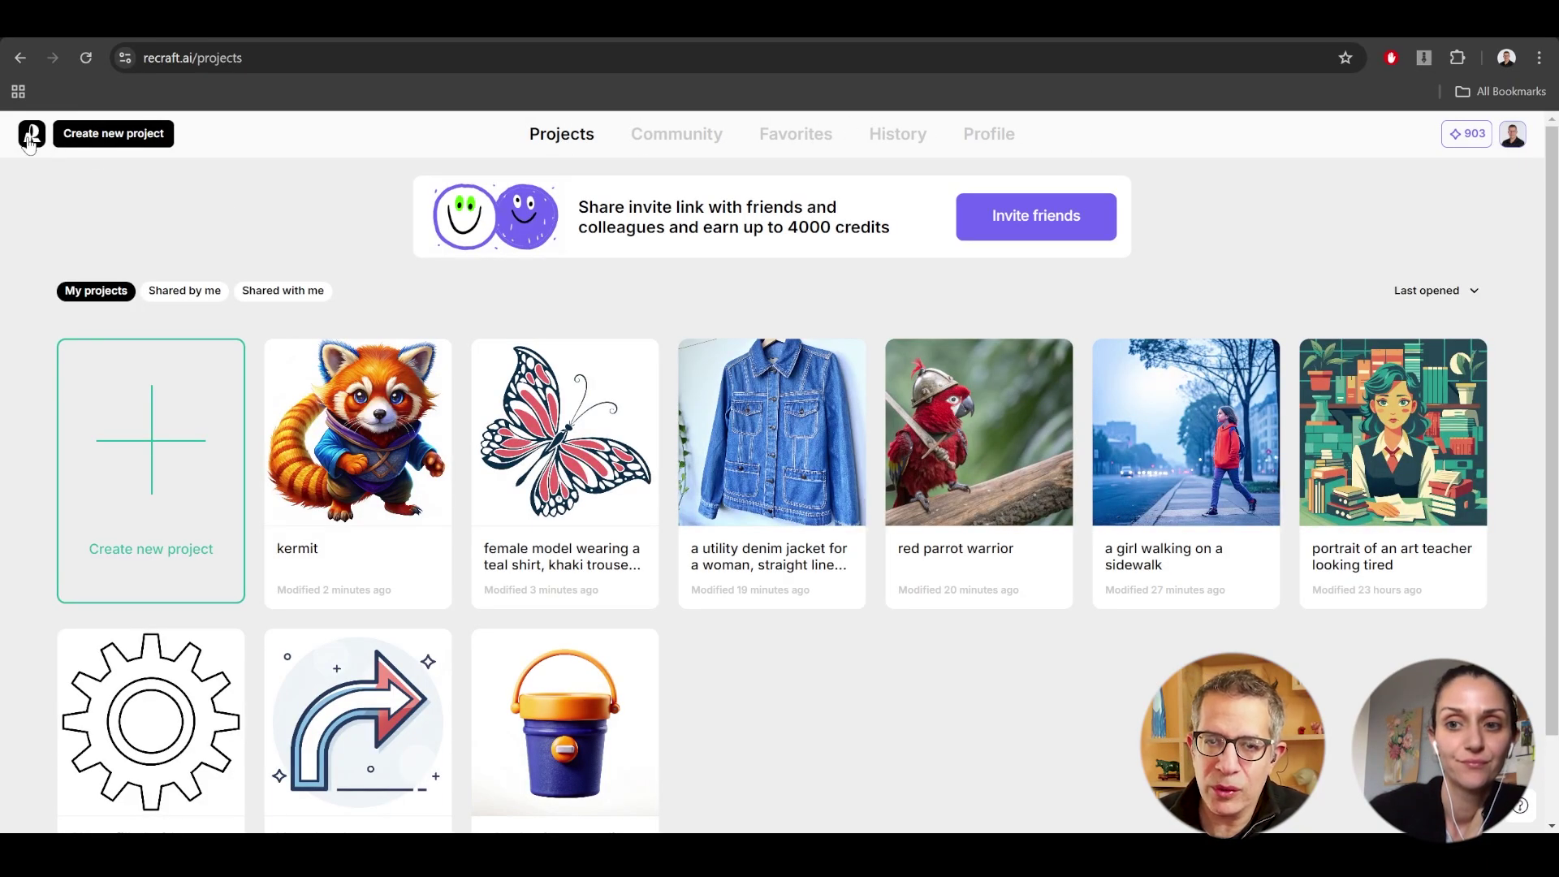
Open the circuit board design project and move the large red PDF icon to the right.
{"action": "scroll", "coordinate": [435, 498], "scroll_direction": "down", "scroll_amount": 2}
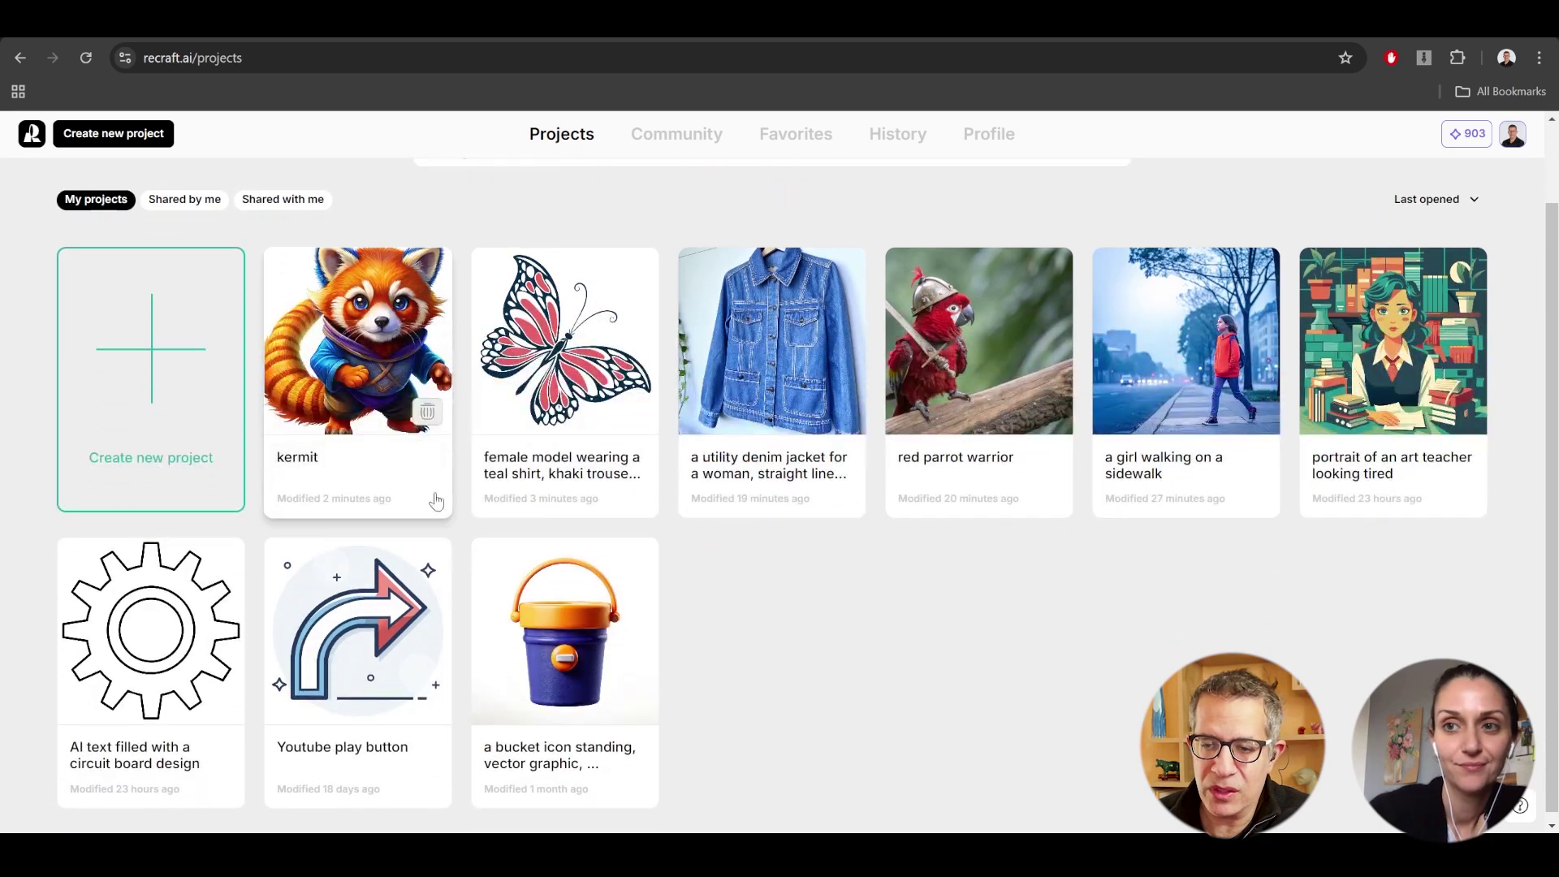
{"action": "left_click", "coordinate": [649, 551]}
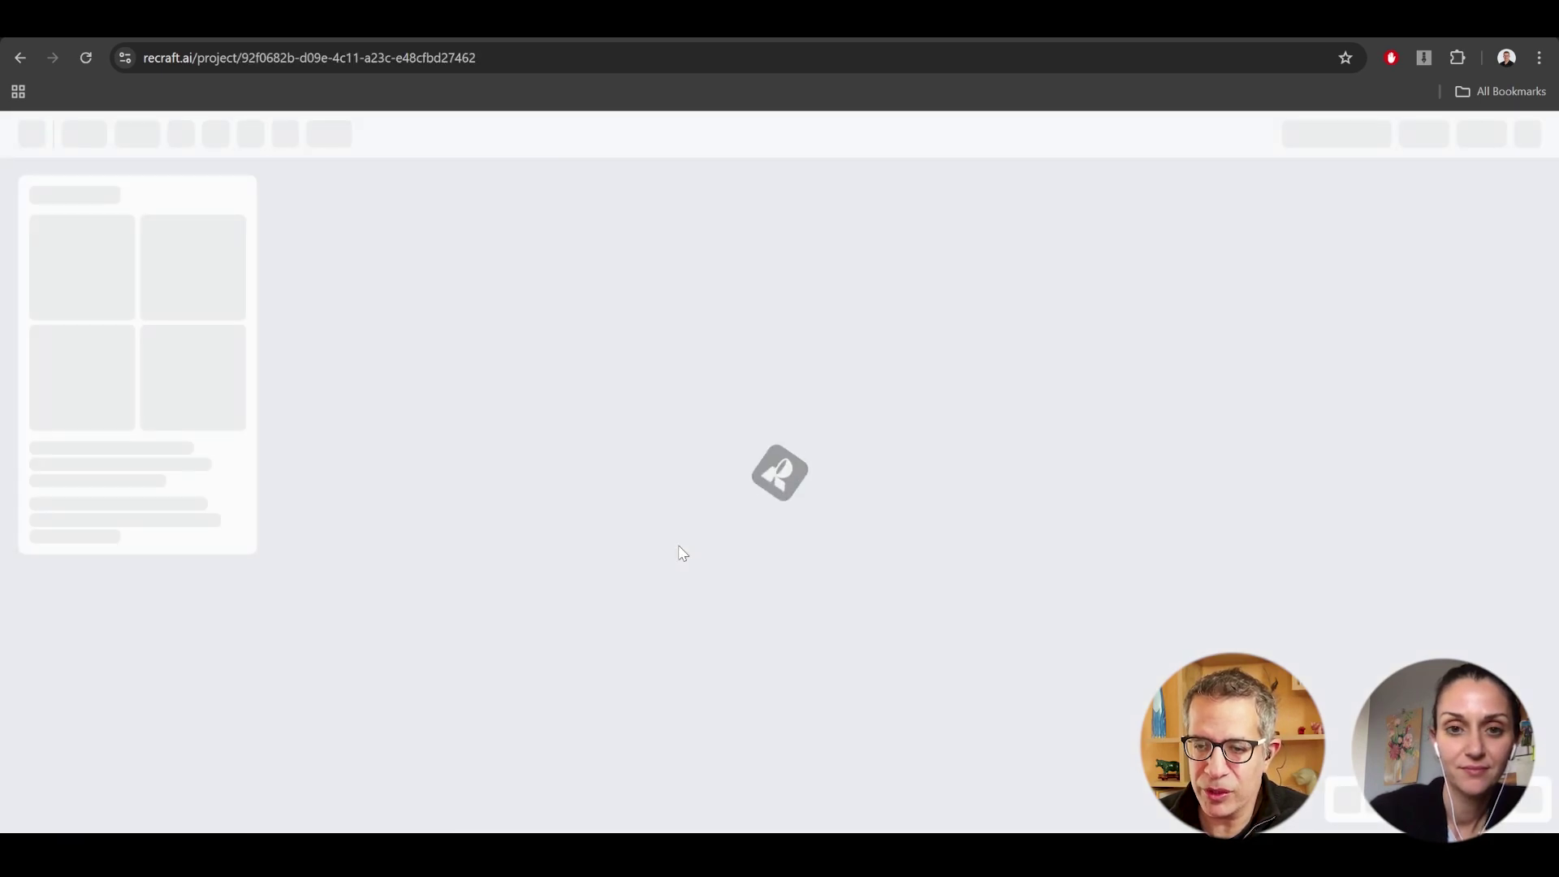
{"action": "left_click", "coordinate": [1137, 581]}
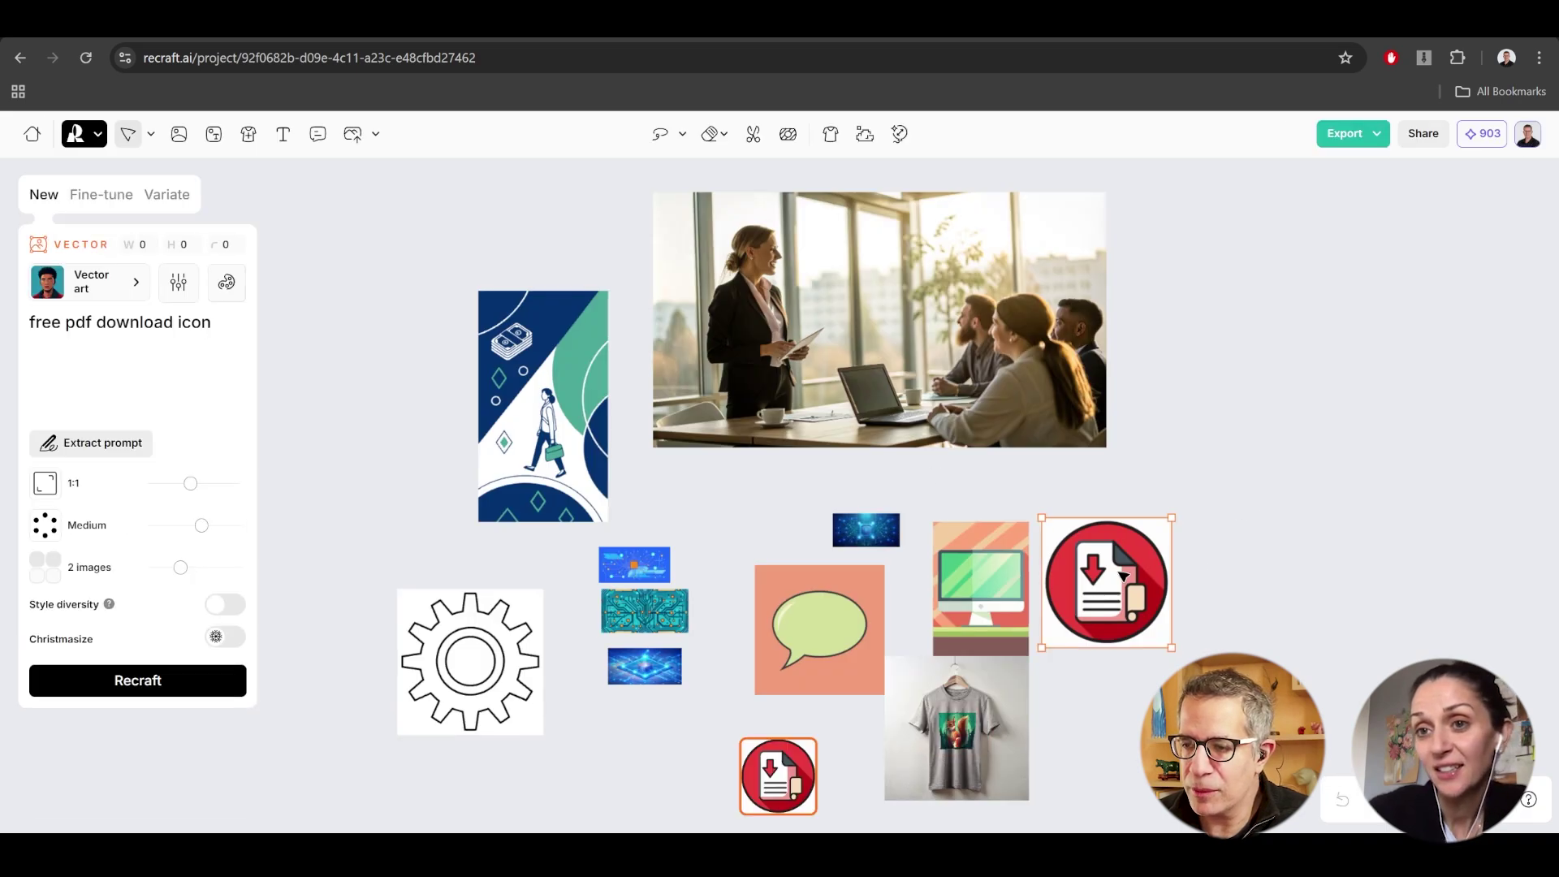
{"action": "left_click_drag", "start_coordinate": [1137, 581], "coordinate": [1199, 561]}
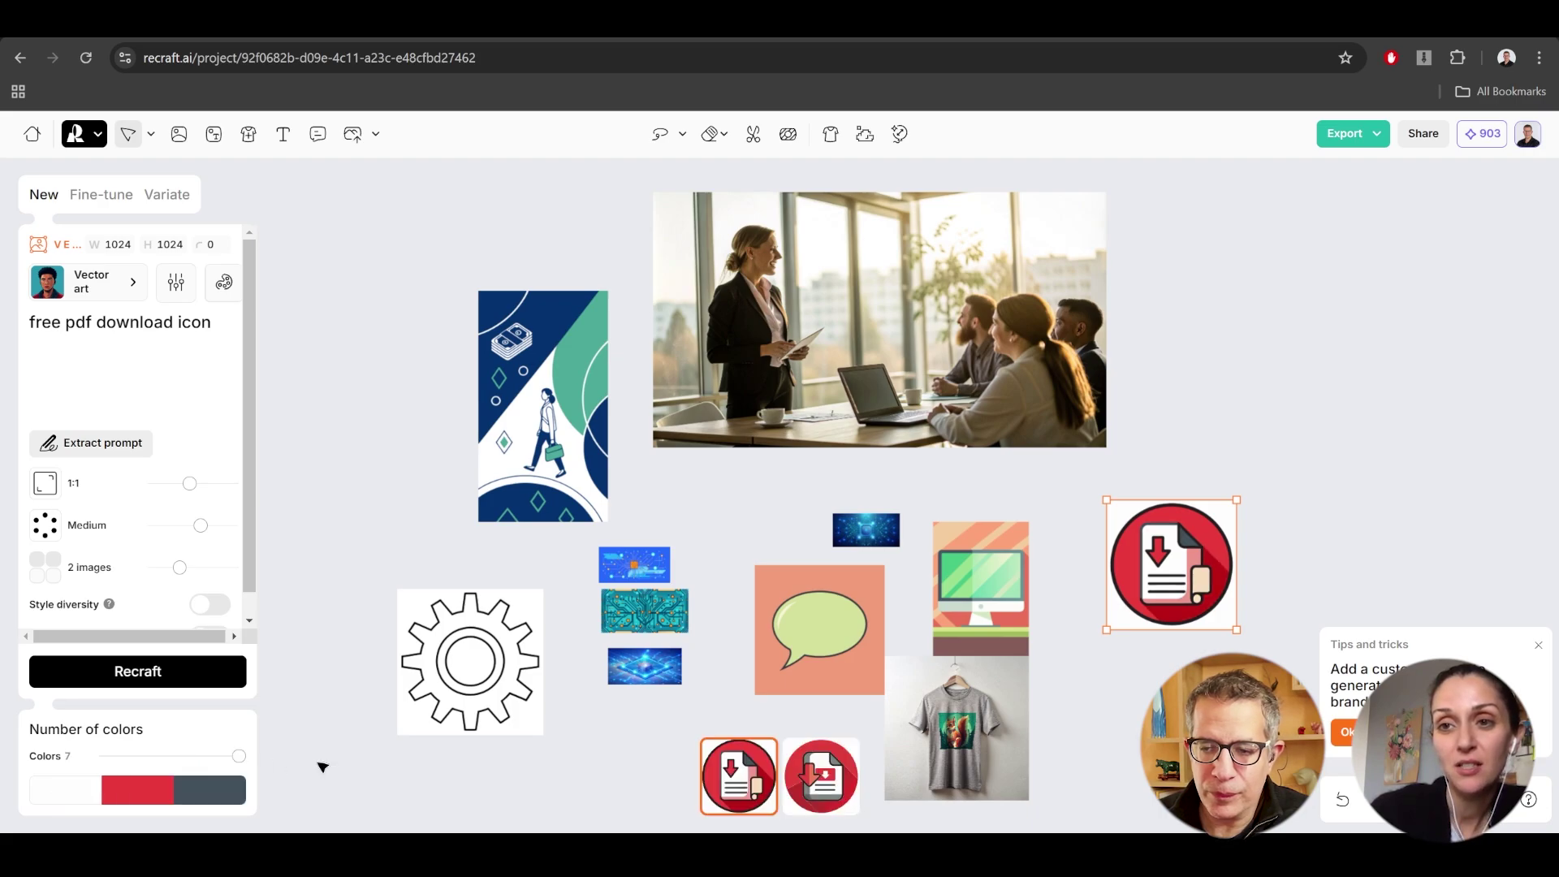
Reduce the icon's number of colours and set the generation detail level to Low.
{"action": "left_click_drag", "start_coordinate": [238, 756], "coordinate": [161, 758]}
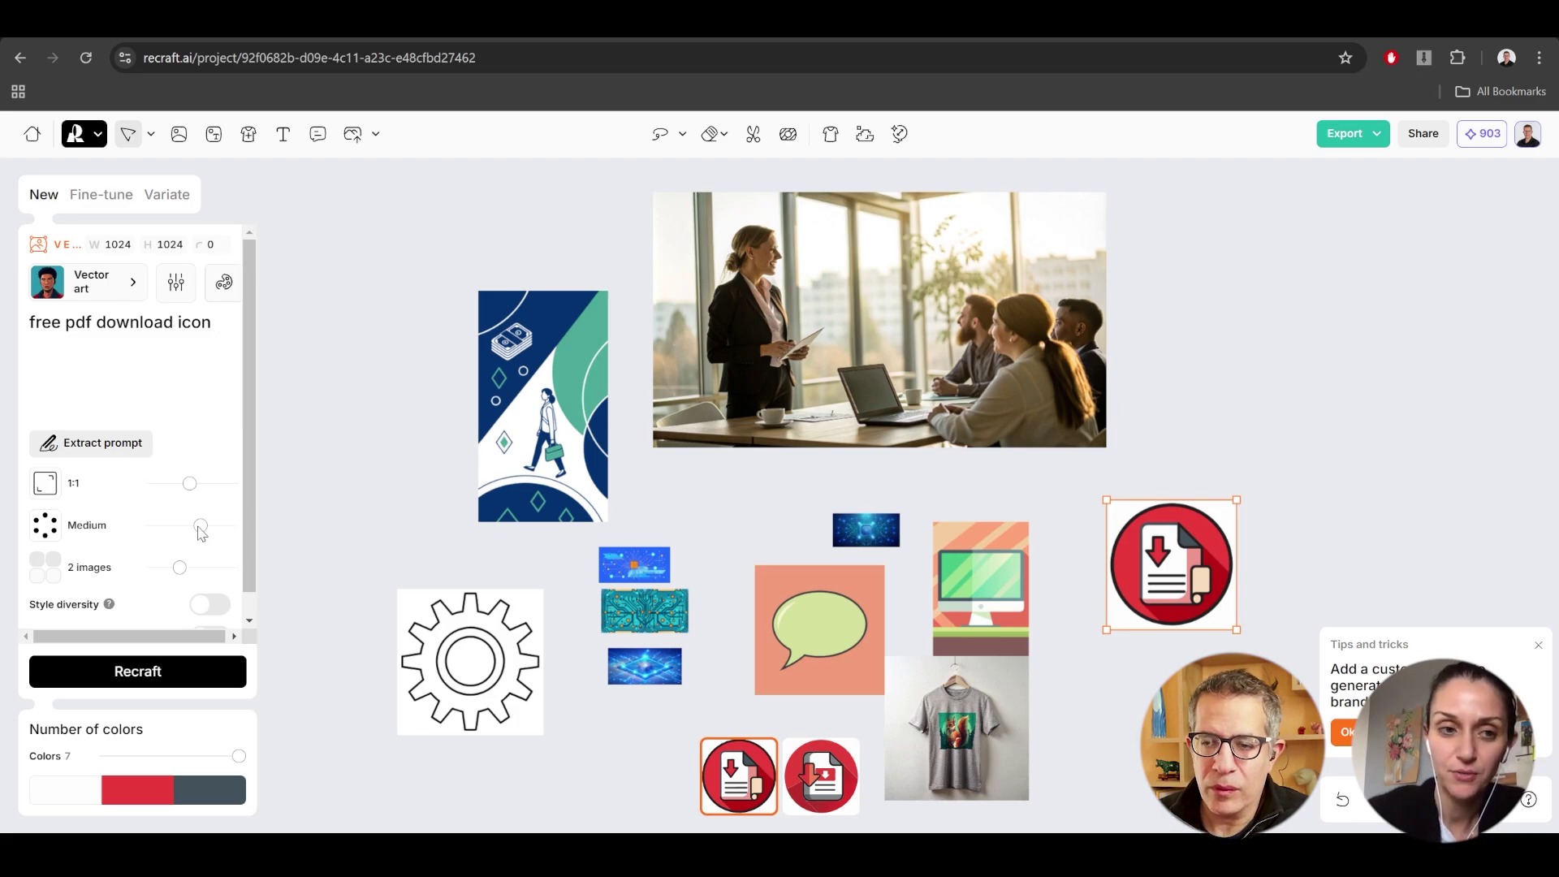
{"action": "left_click_drag", "start_coordinate": [200, 526], "coordinate": [152, 527]}
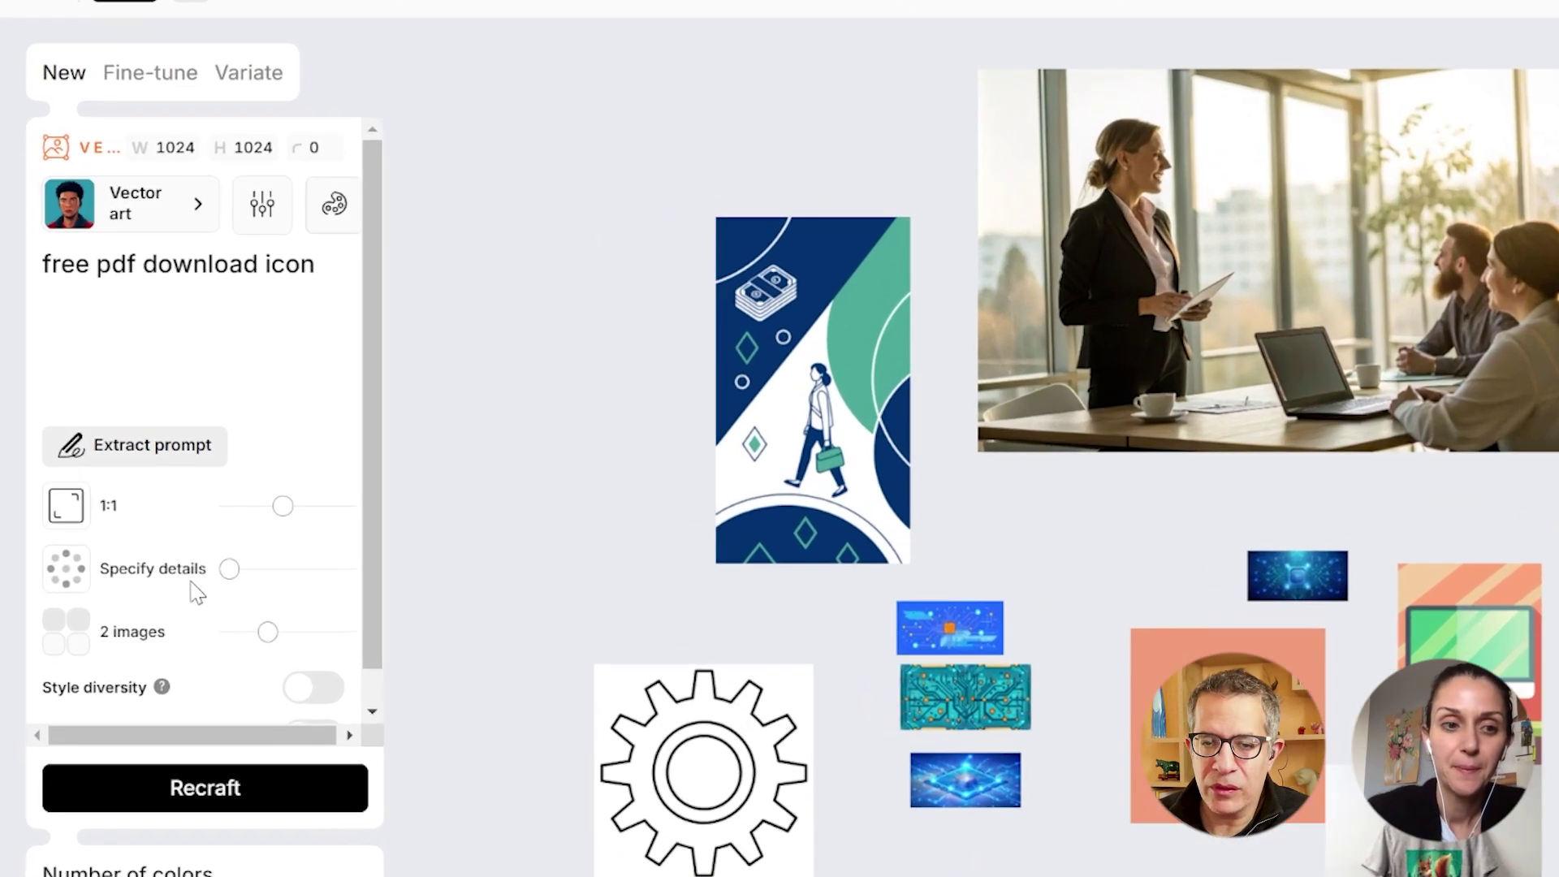
{"action": "left_click_drag", "start_coordinate": [230, 568], "coordinate": [292, 583]}
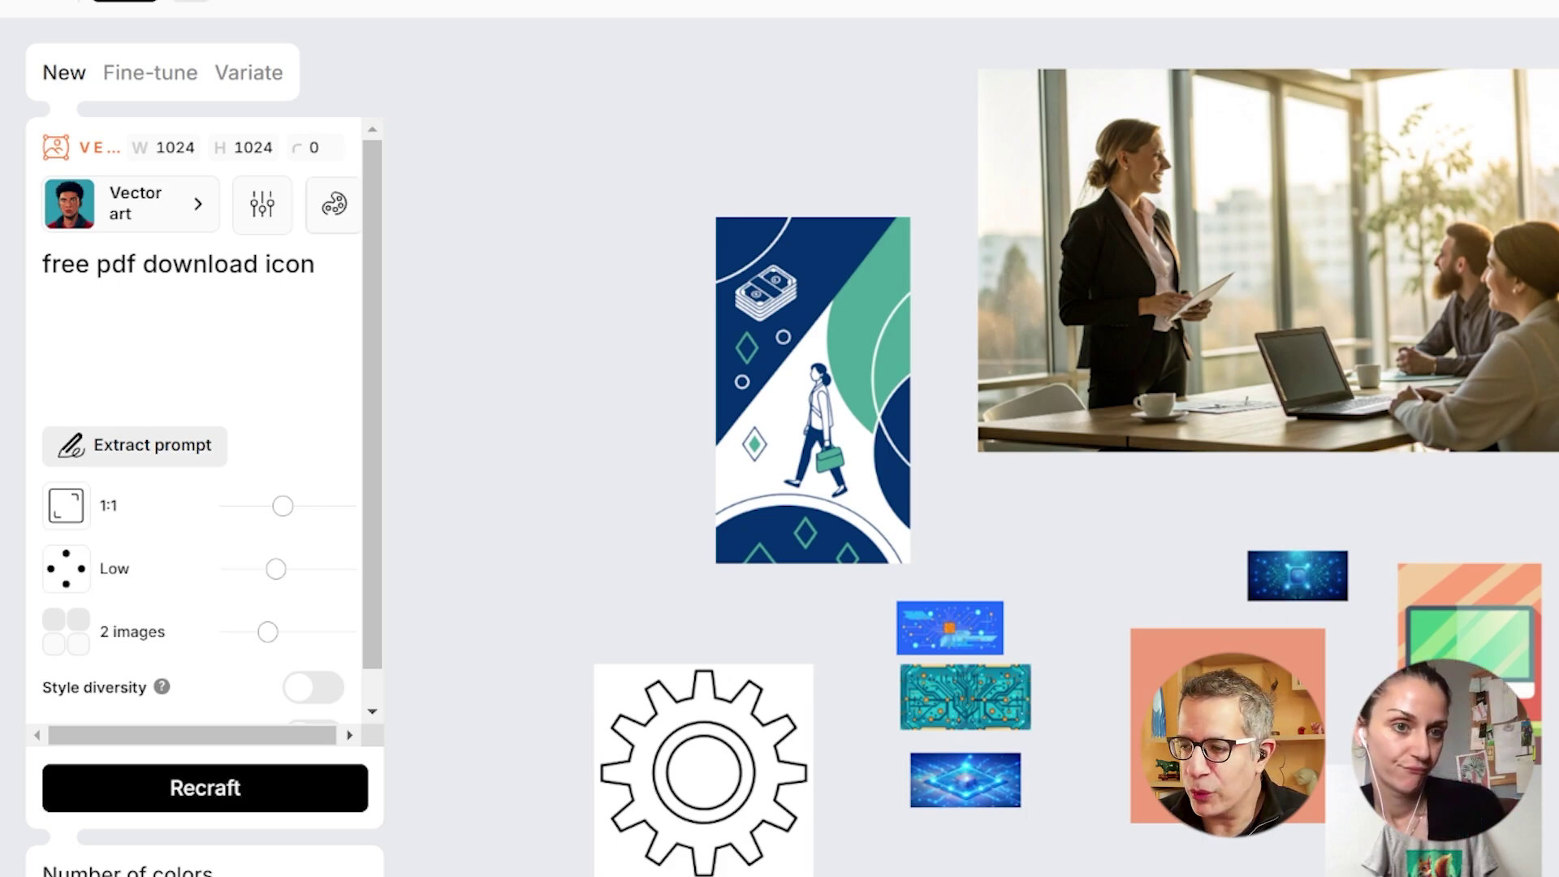
{"action": "left_click_drag", "start_coordinate": [938, 203], "coordinate": [609, 243]}
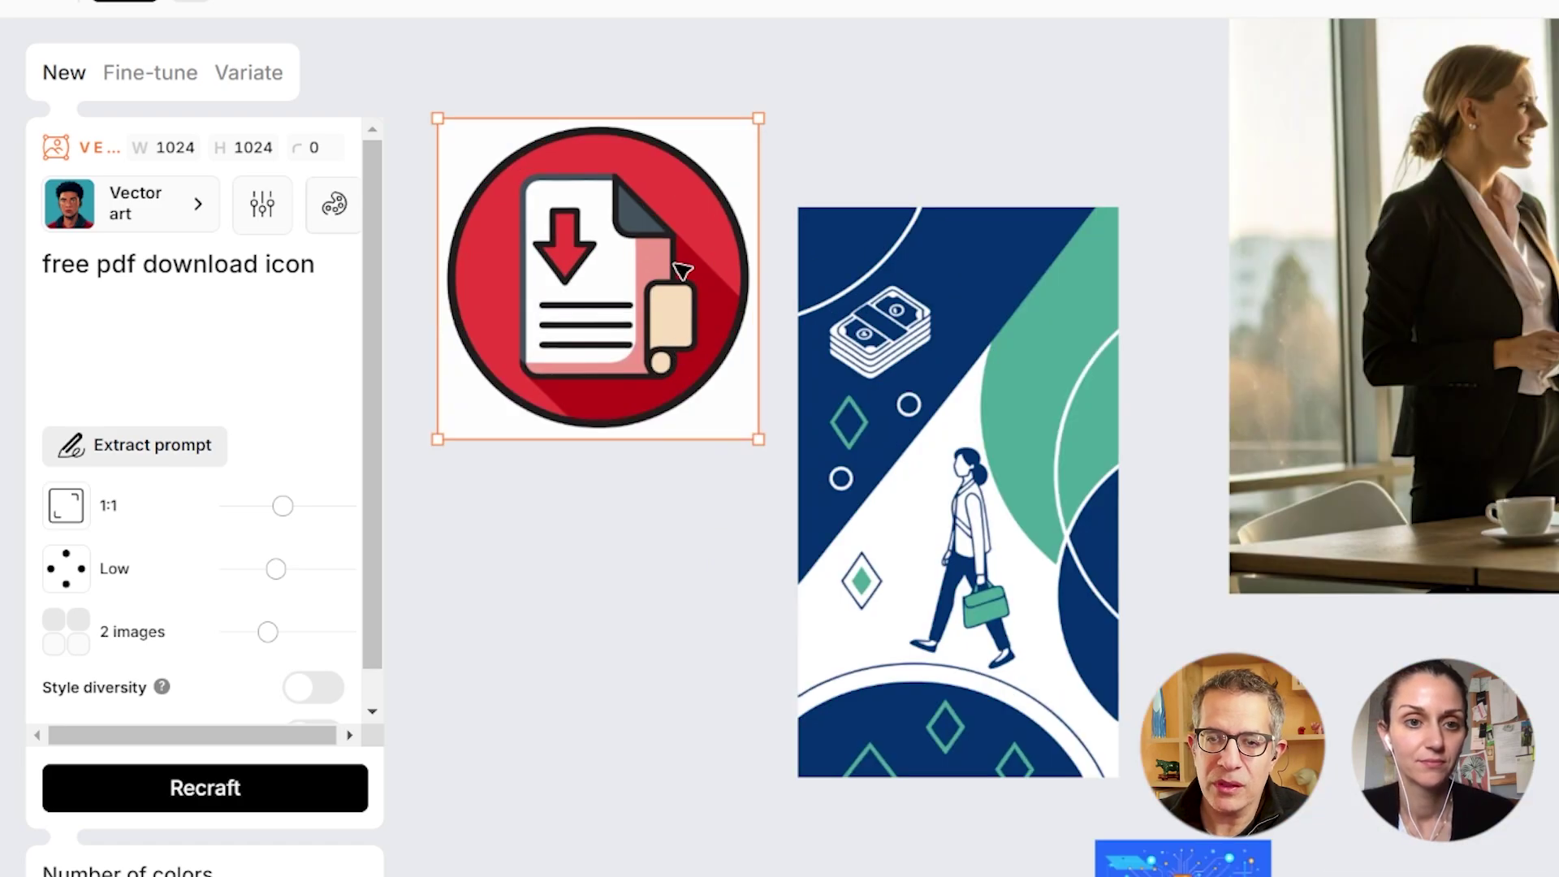
Look through the colour palette choices, then deselect the PDF icon.
{"action": "left_click", "coordinate": [334, 203]}
{"action": "left_click", "coordinate": [282, 207]}
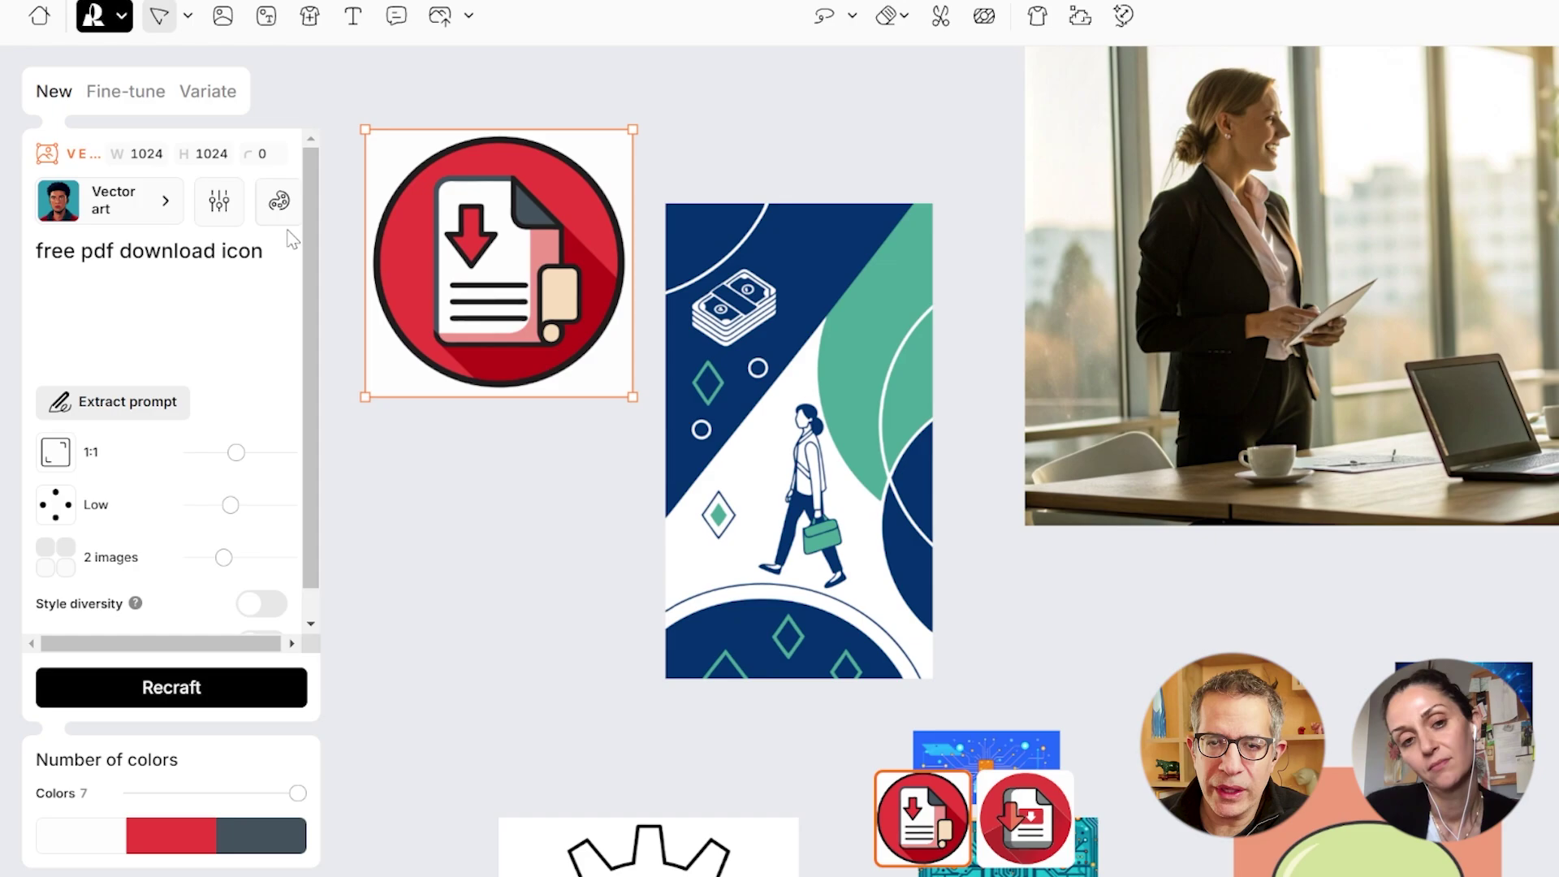
{"action": "left_click", "coordinate": [279, 201]}
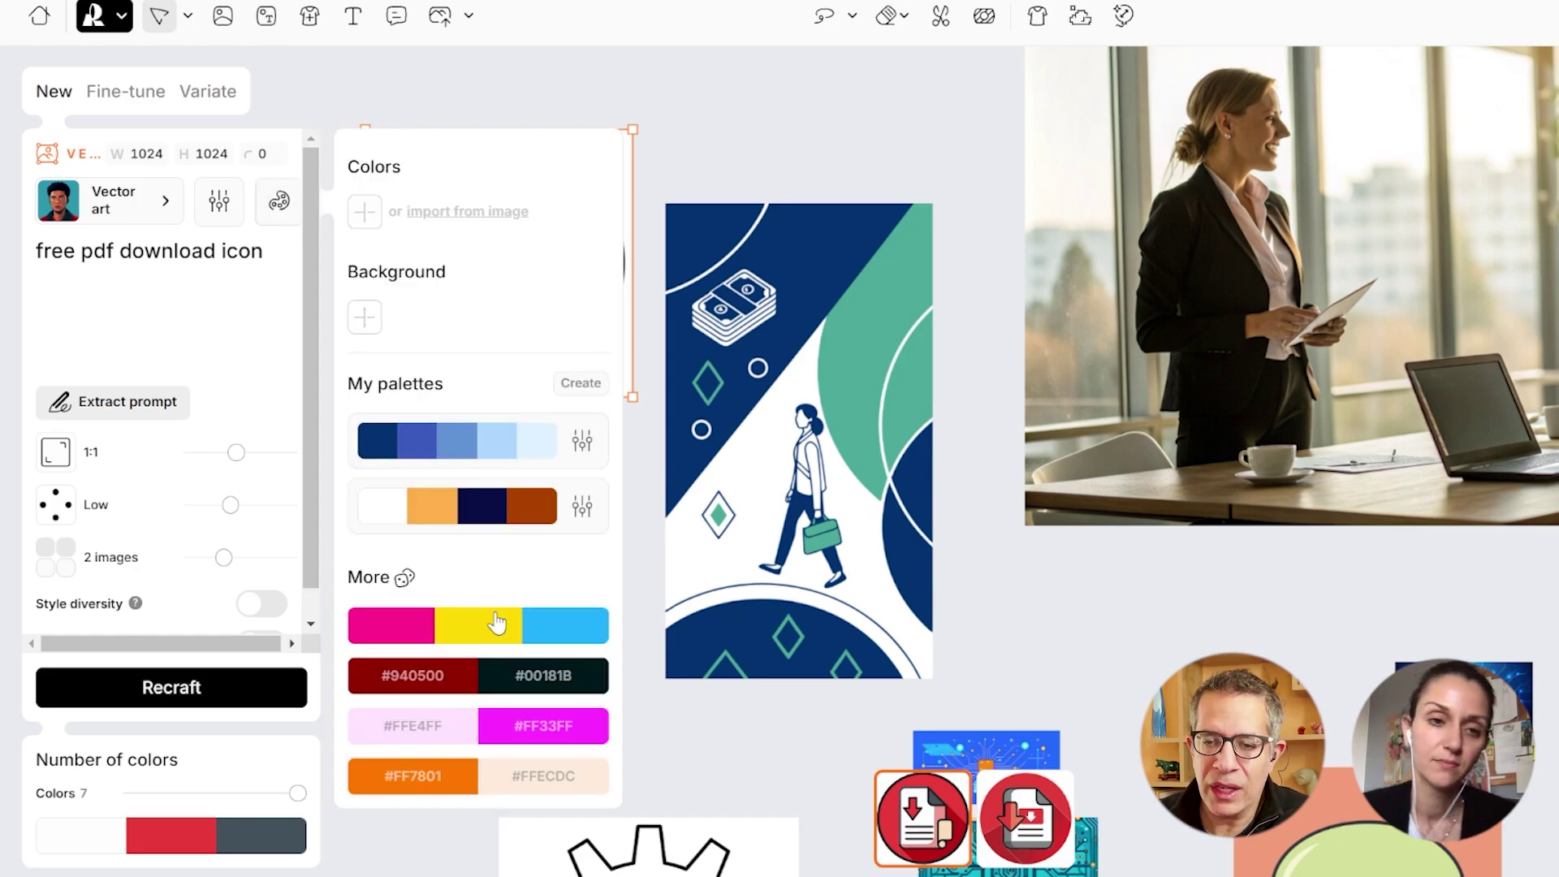
{"action": "left_click", "coordinate": [230, 341]}
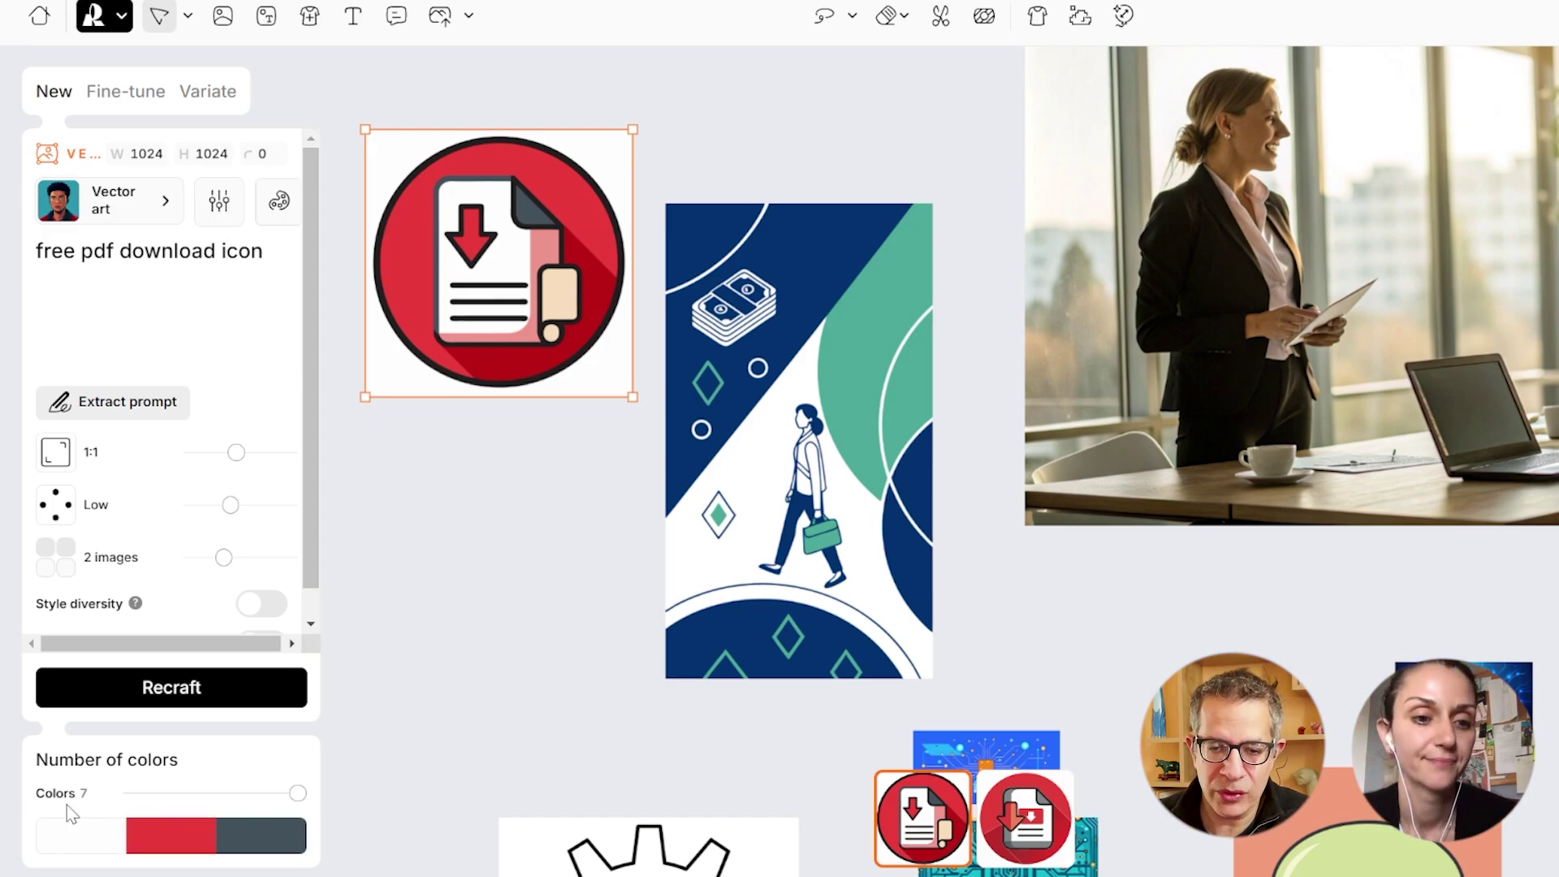
{"action": "scroll", "coordinate": [751, 468], "scroll_direction": "down", "scroll_amount": 3}
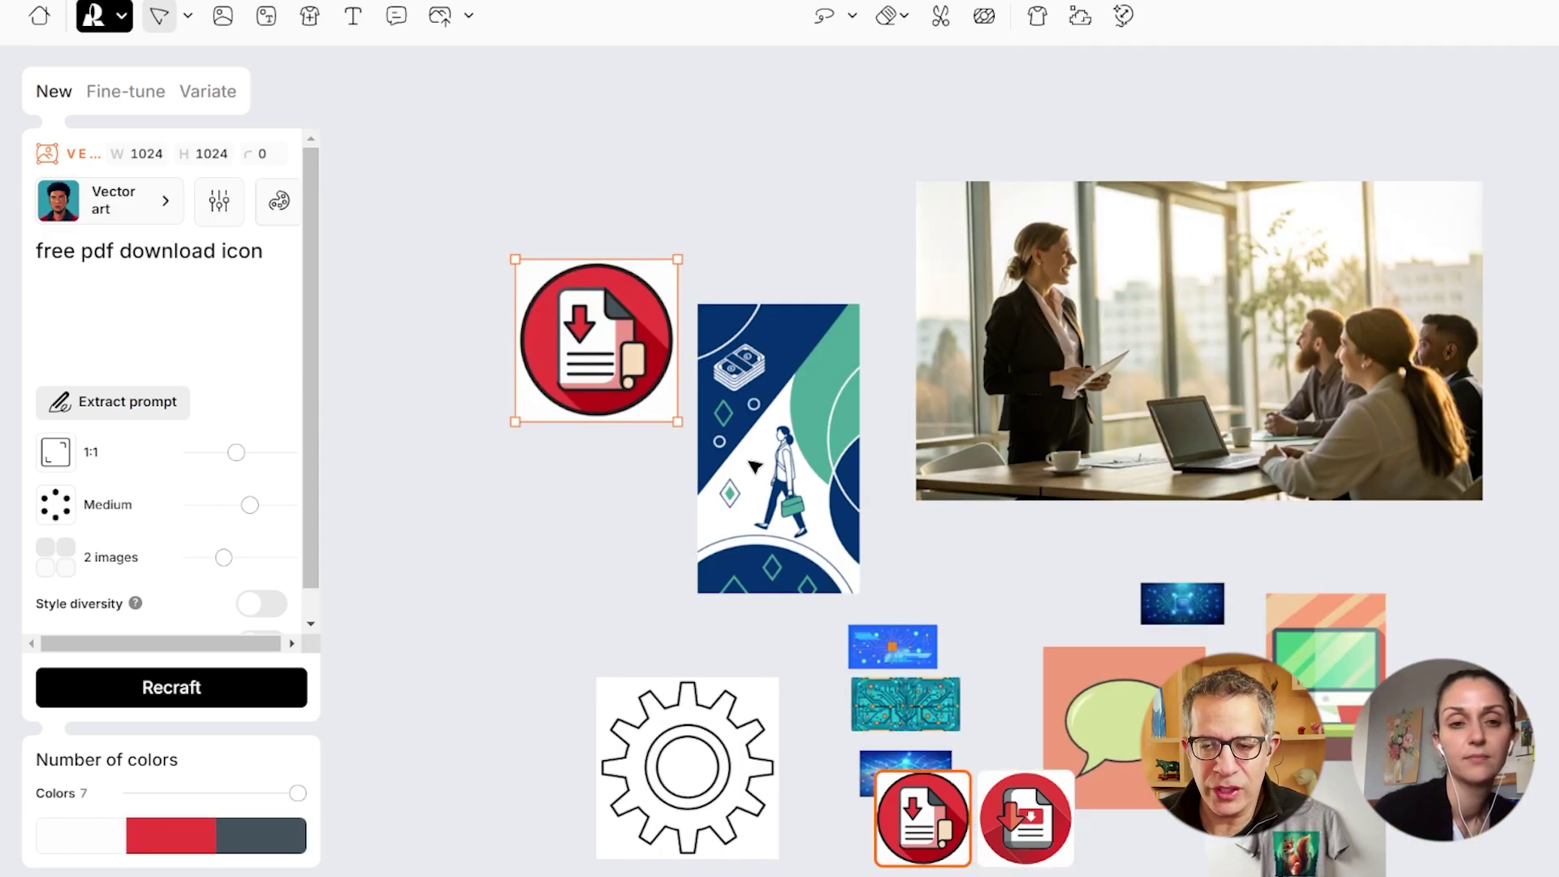
{"action": "left_click_drag", "start_coordinate": [629, 591], "coordinate": [563, 455]}
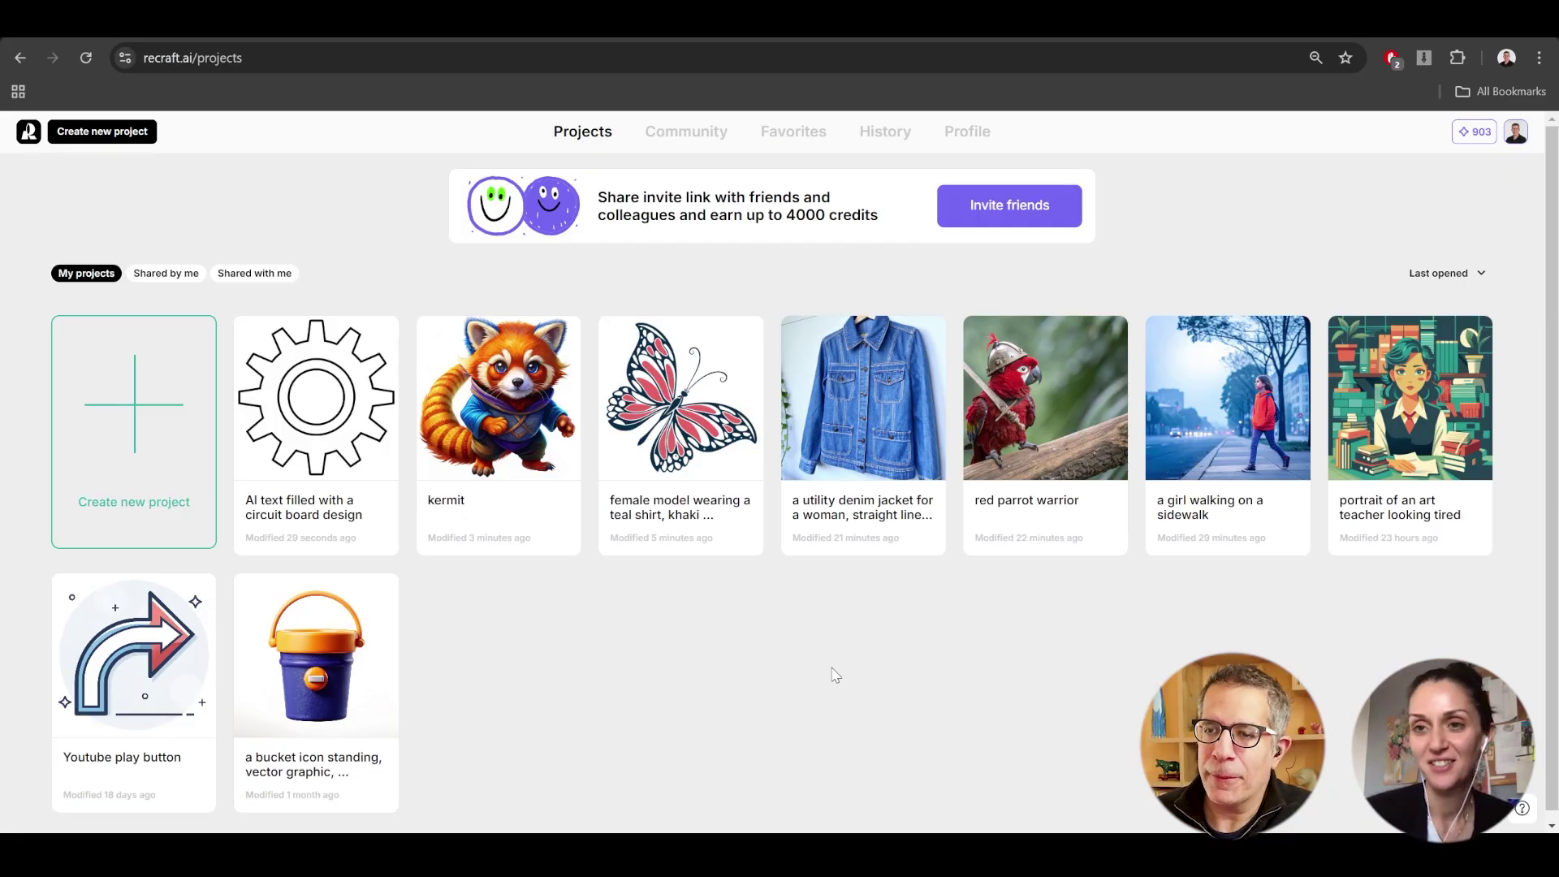
Go to Invite friends from Projects and copy the personal invite link.
{"action": "left_click", "coordinate": [1049, 213]}
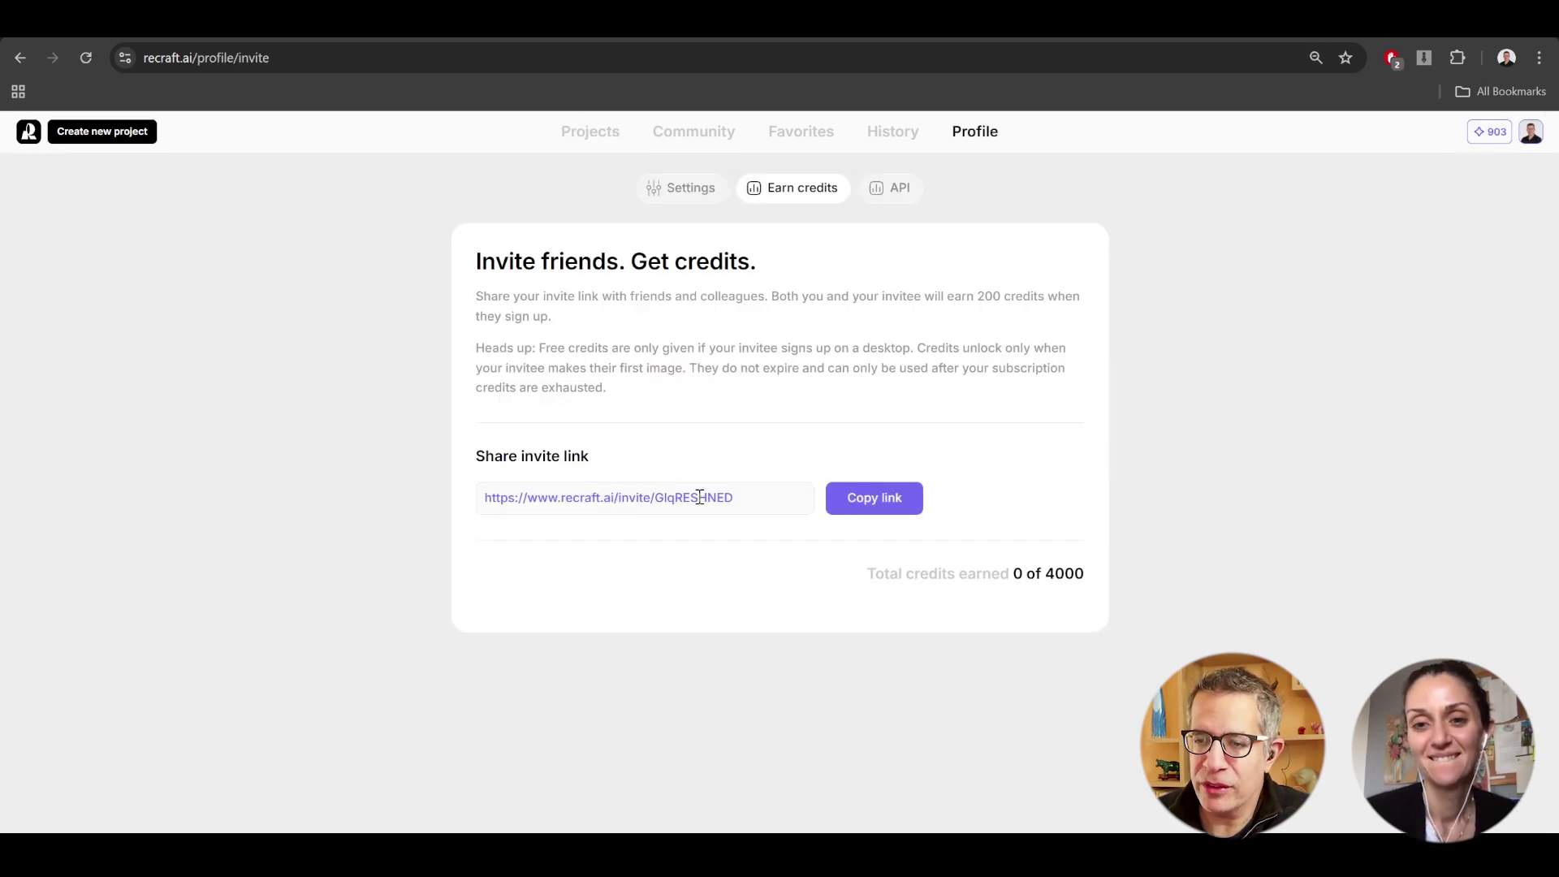
{"action": "left_click", "coordinate": [874, 499]}
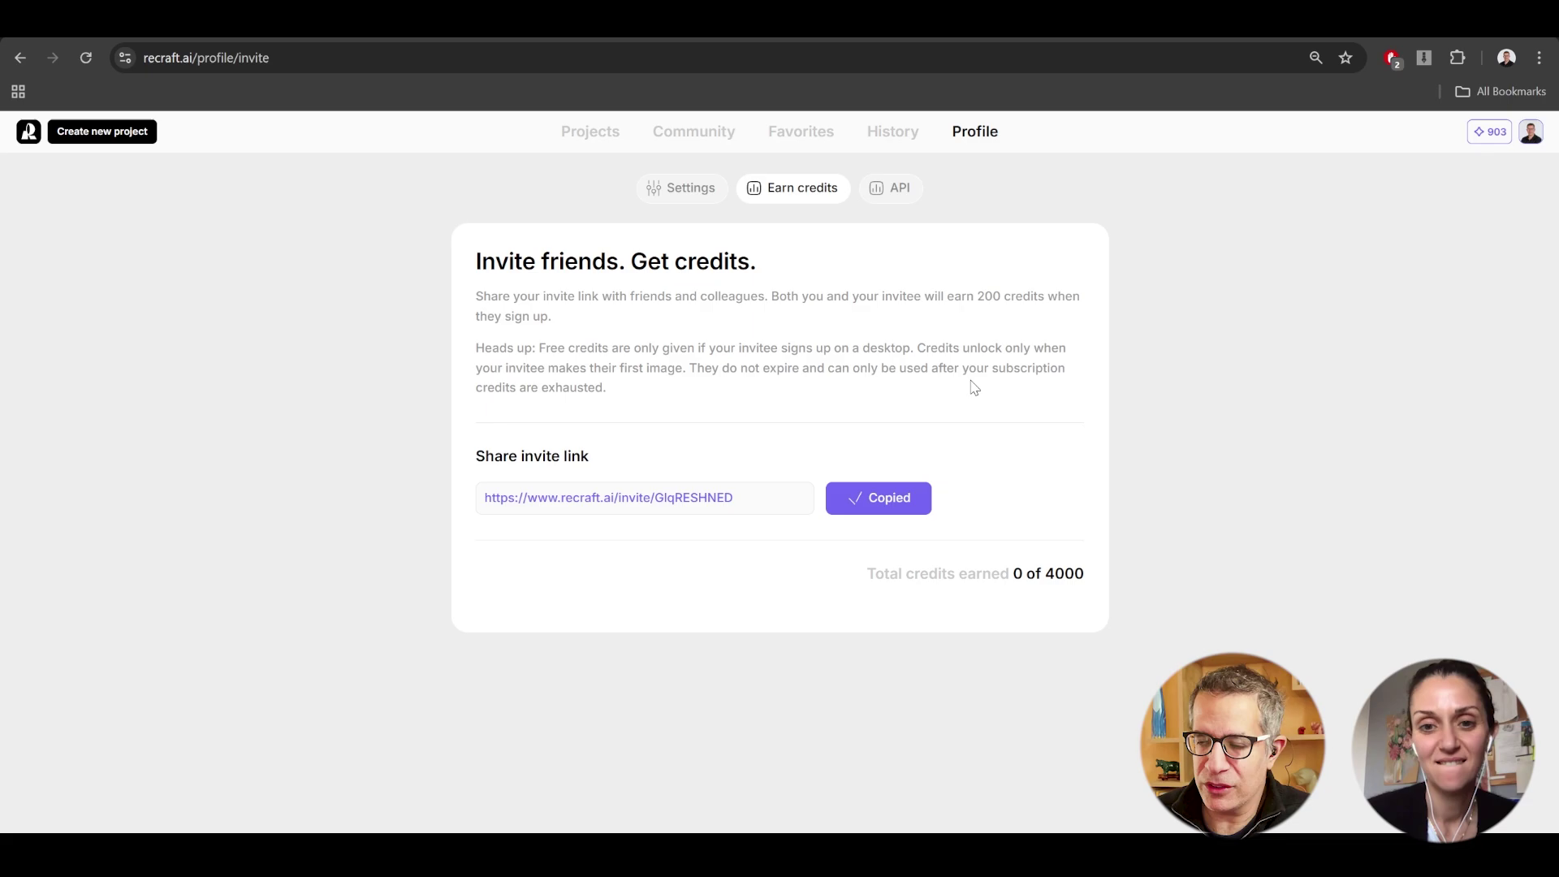